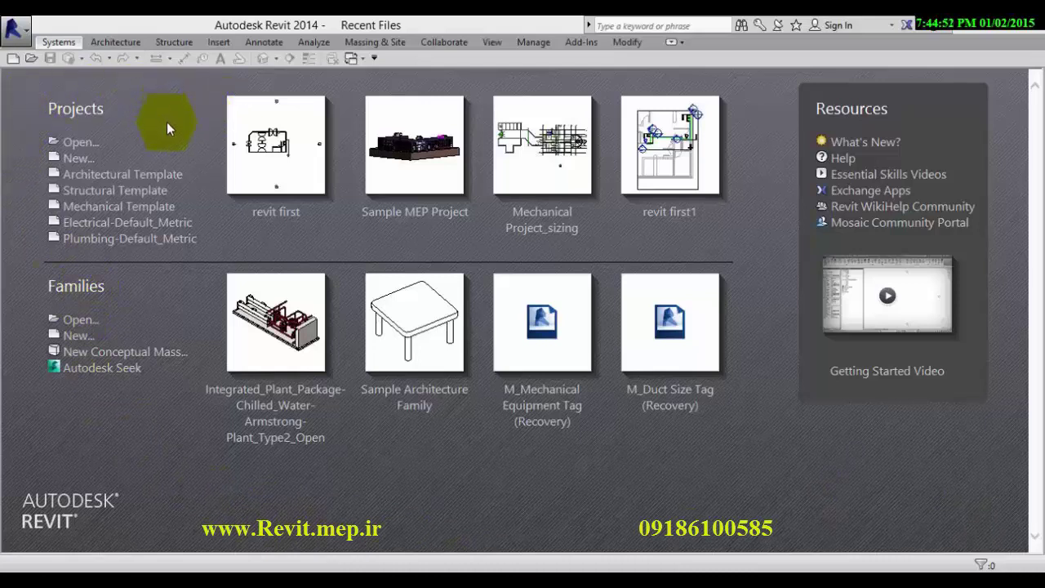
Step: Open the 'revit first' project from the Recent Files screen
click(258, 215)
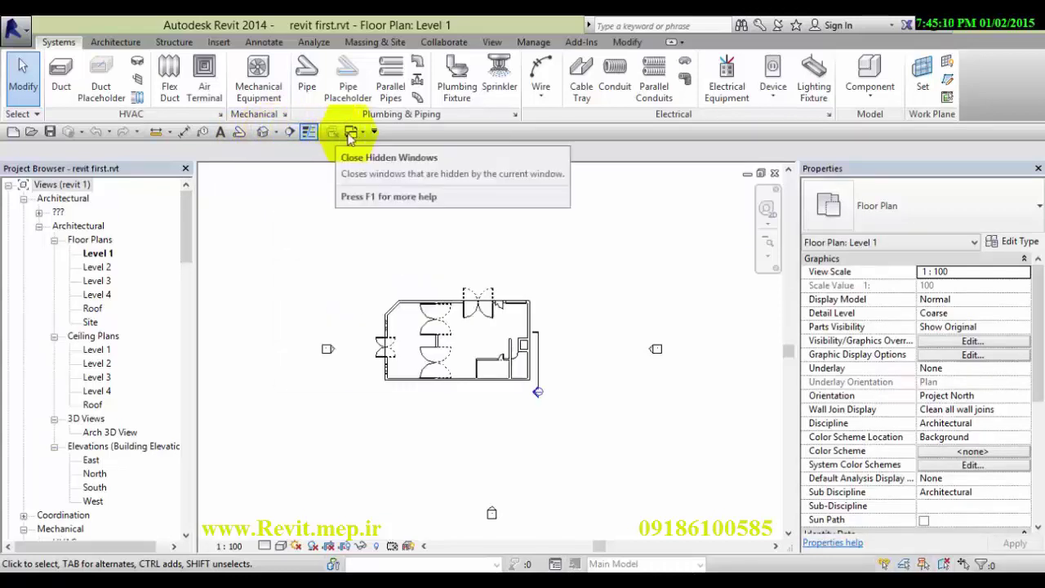
click(374, 131)
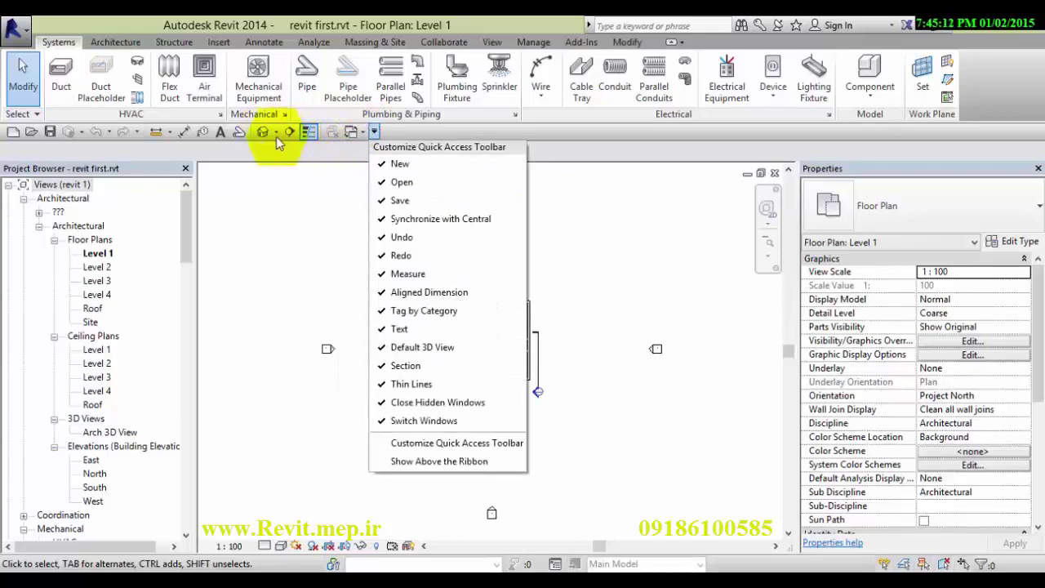
click(180, 156)
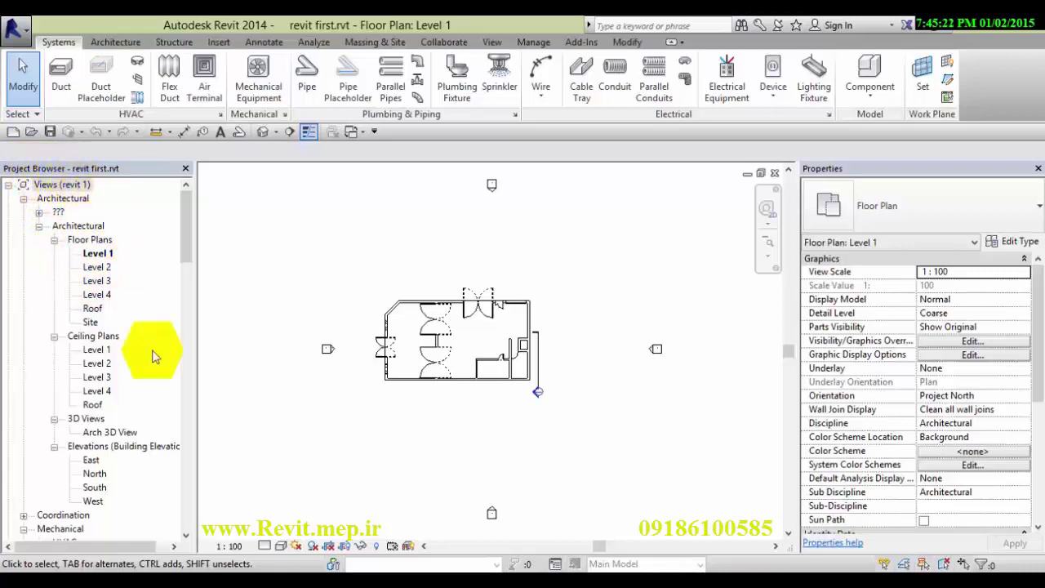
Step: Open the Arch 3D View and orbit and zoom to see the whole building
double_click(122, 433)
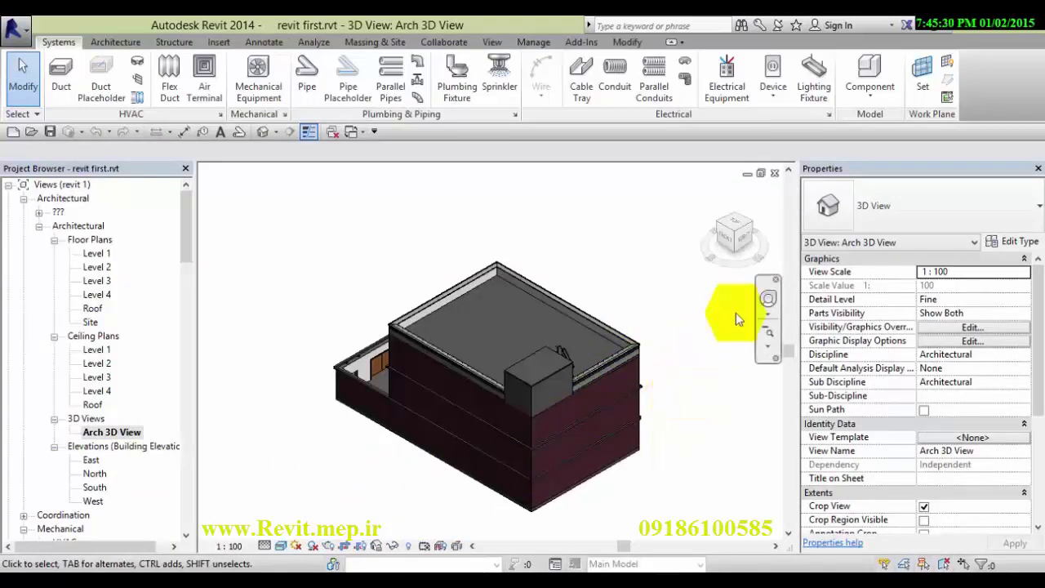
click(756, 223)
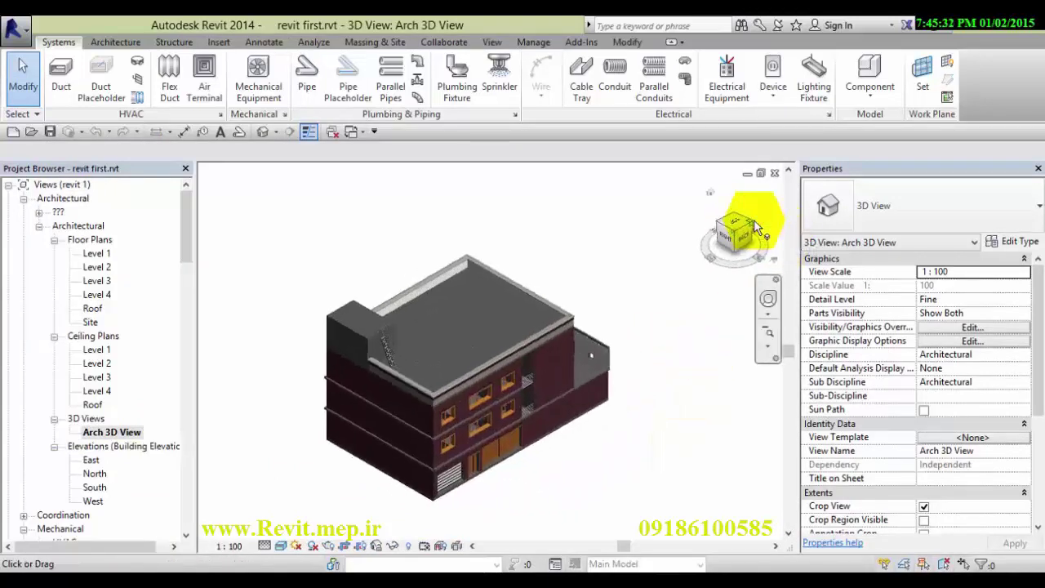
click(758, 227)
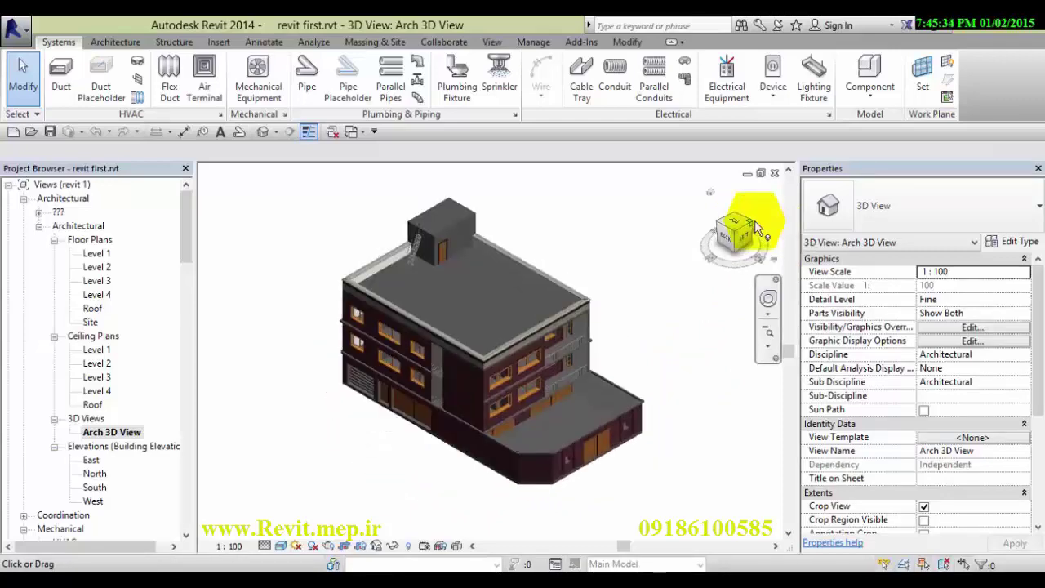
scroll(470, 280, up, 2)
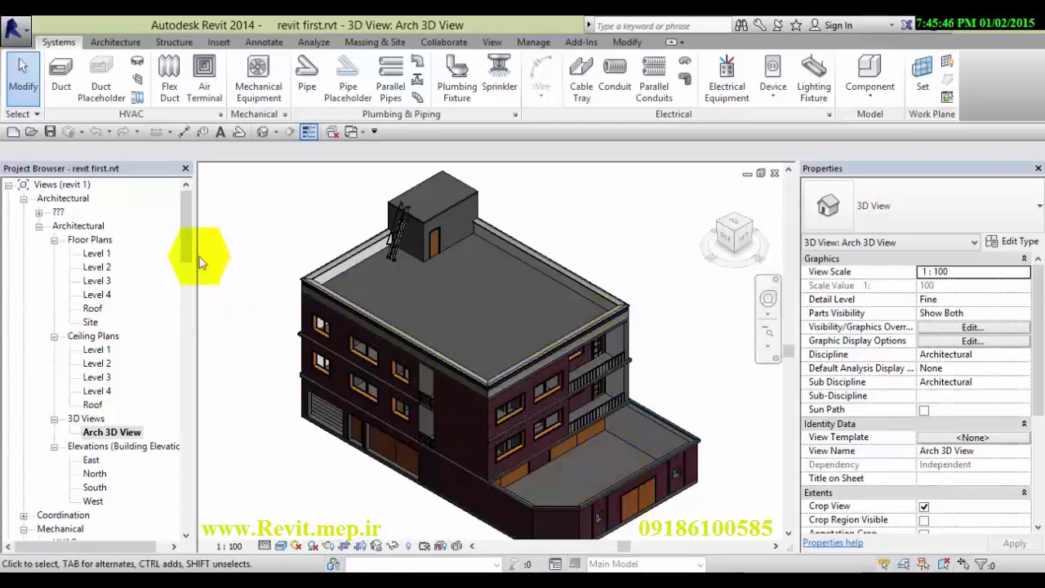
mouse_move(187, 245)
mouse_down()
mouse_move(185, 288)
mouse_move(187, 227)
mouse_up()
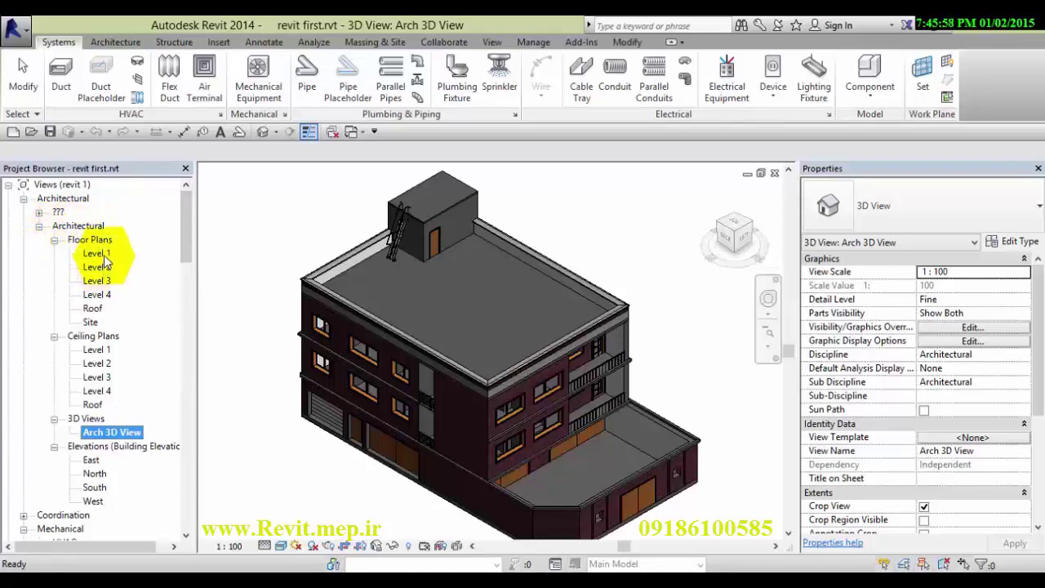
Step: Switch back to the Level 1 floor plan and zoom into its layout
double_click(101, 255)
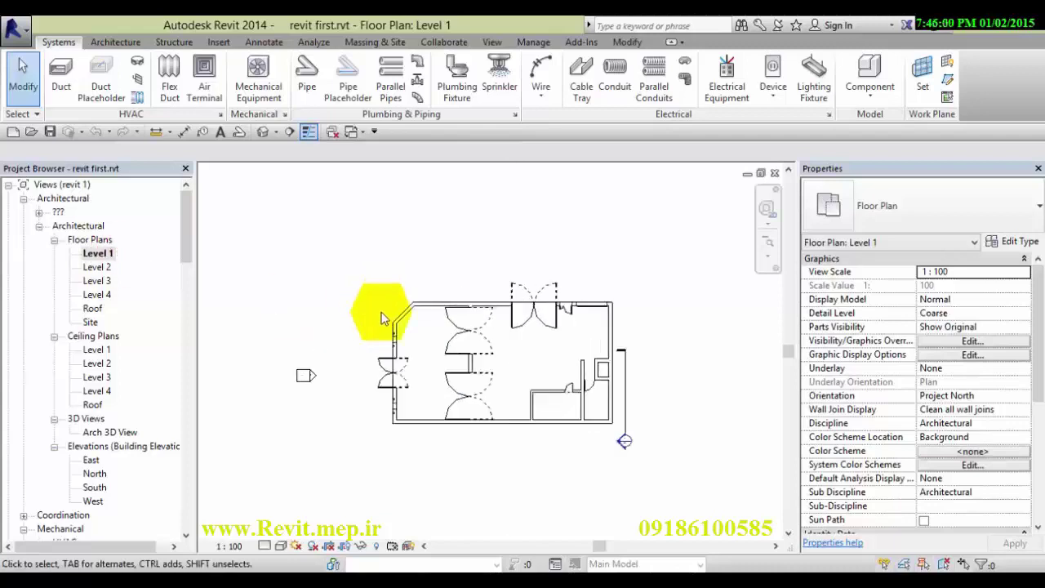
scroll(486, 404, up, 2)
scroll(466, 303, up, 2)
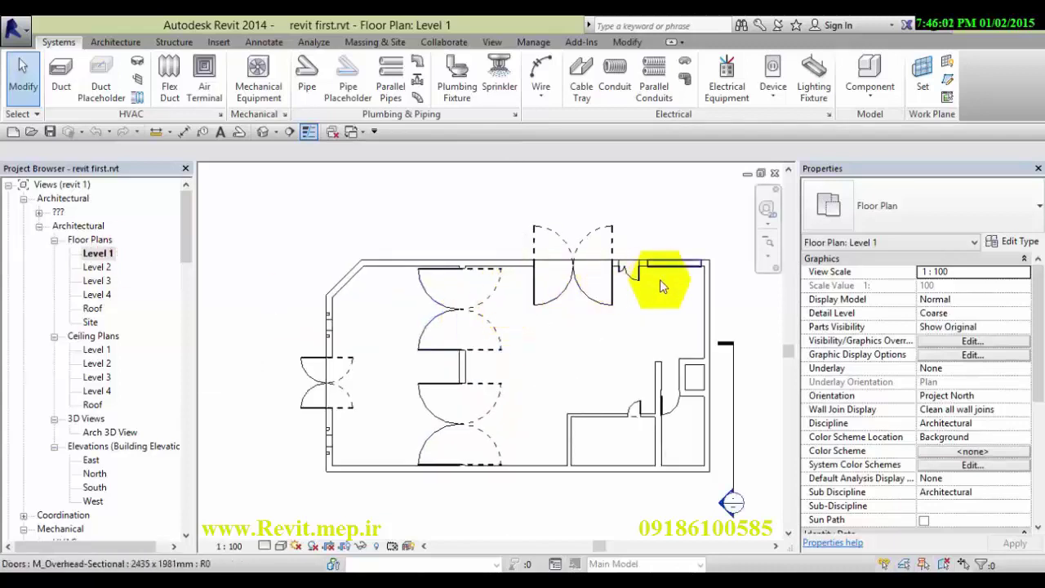
scroll(625, 447, up, 2)
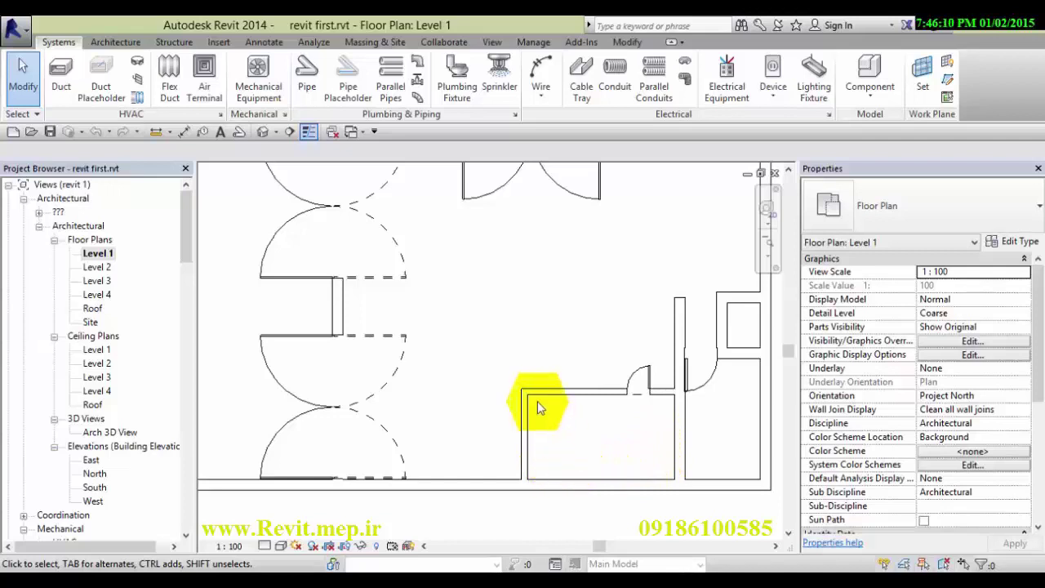
scroll(538, 404, down, 2)
scroll(665, 416, up, 2)
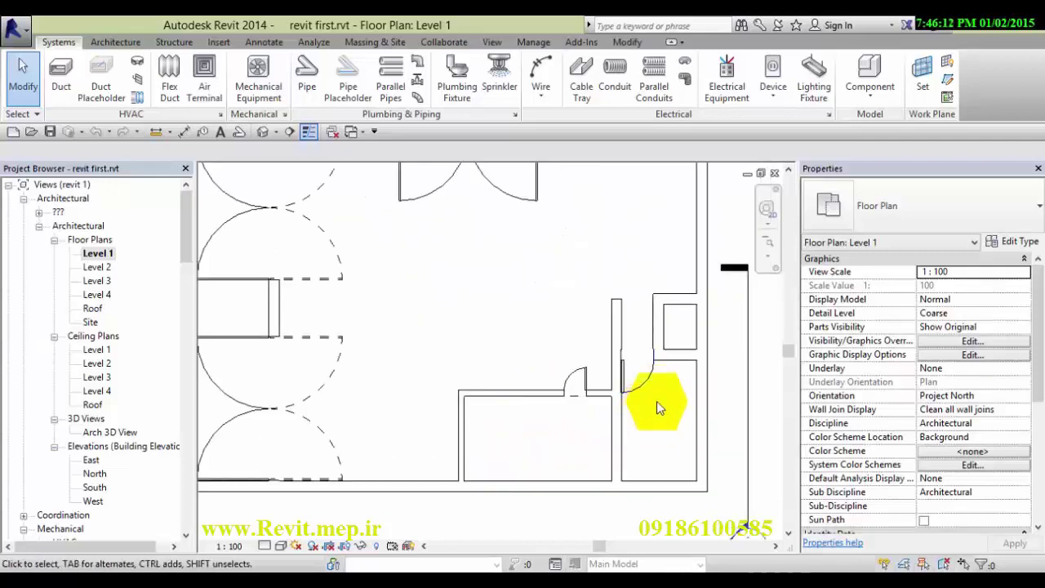
scroll(669, 421, down, 2)
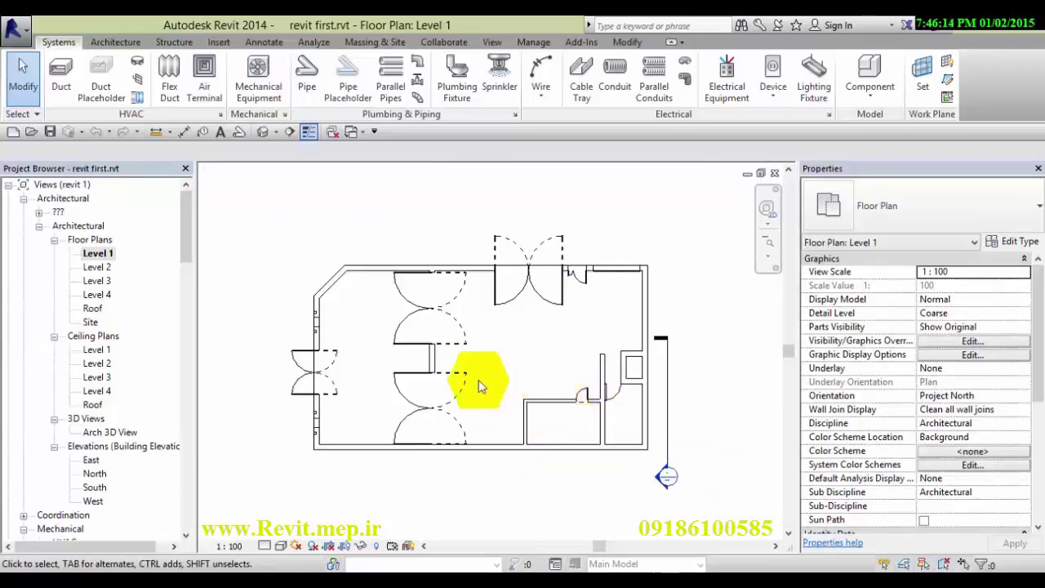
scroll(479, 386, up, 1)
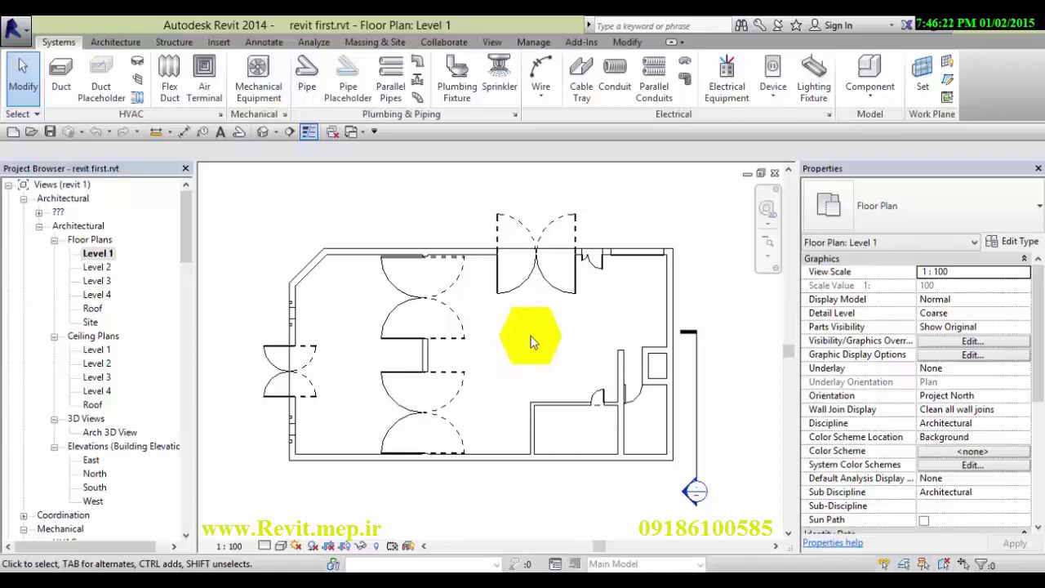
Step: Start the Room command from the Architecture tab and zoom into the plan
click(115, 42)
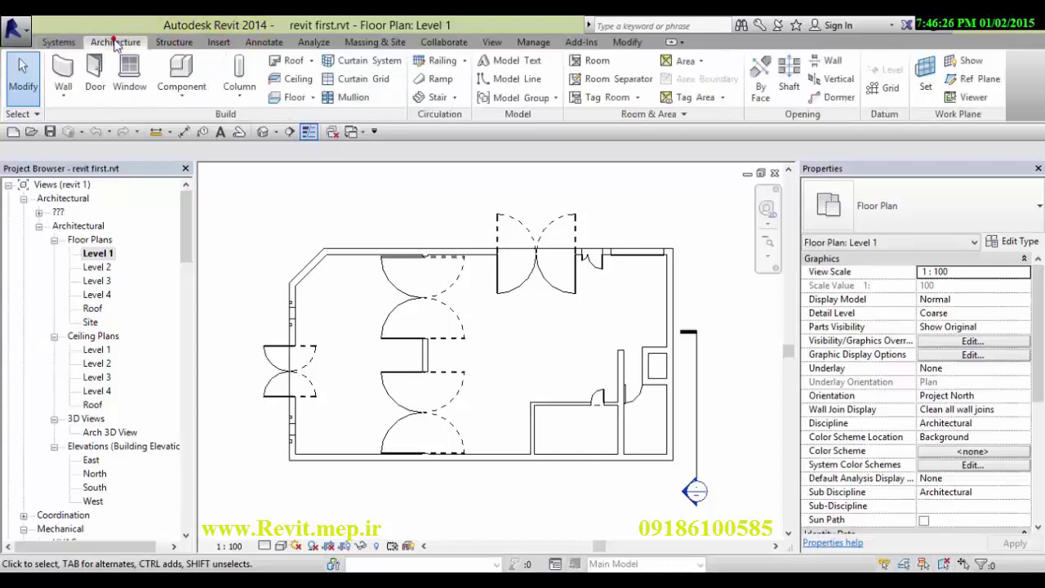
click(584, 68)
click(584, 69)
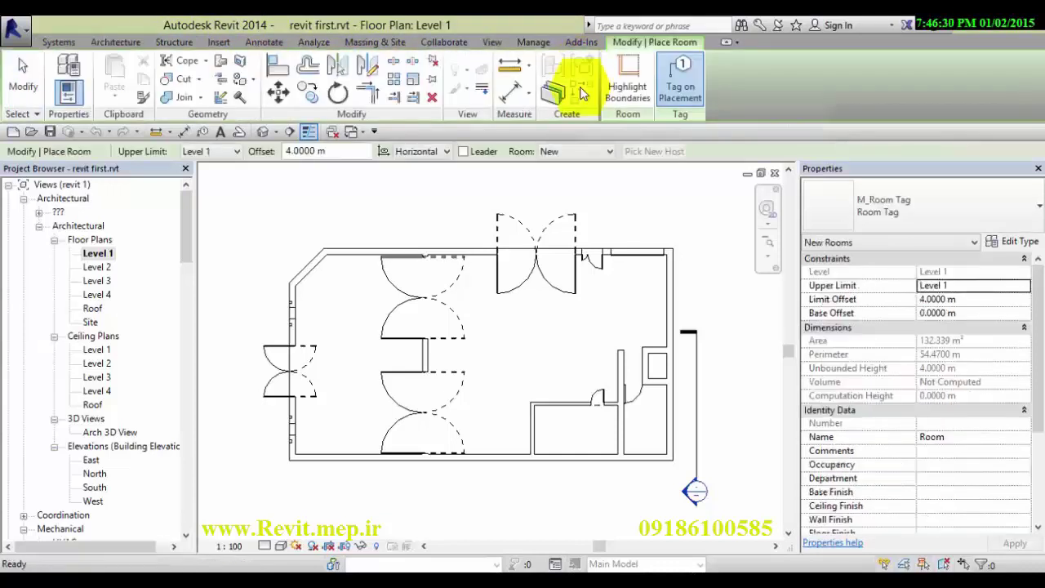
scroll(573, 423, up, 1)
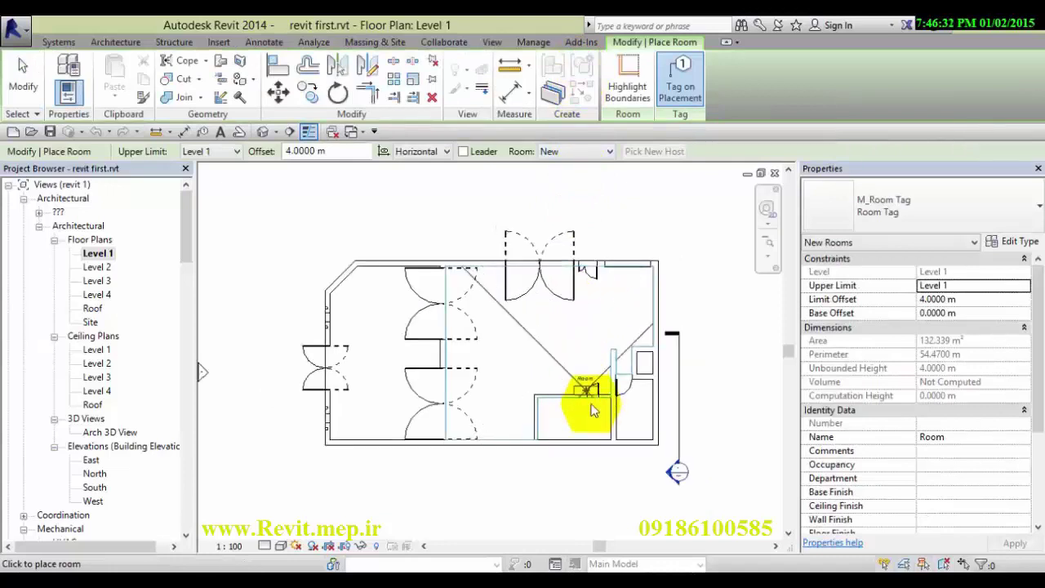
scroll(573, 423, up, 1)
scroll(573, 423, up, 1)
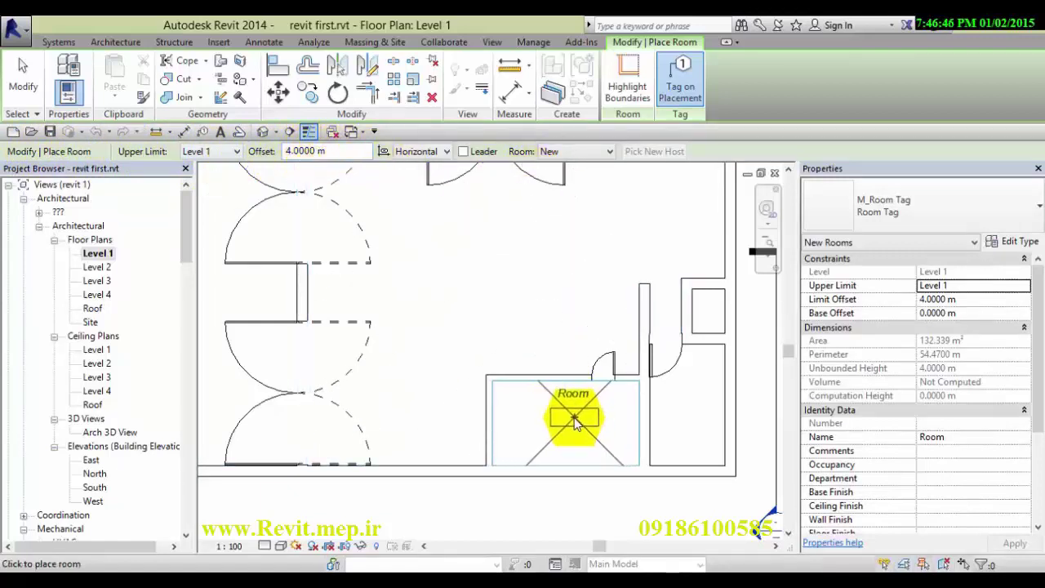
scroll(572, 425, down, 1)
scroll(572, 426, up, 2)
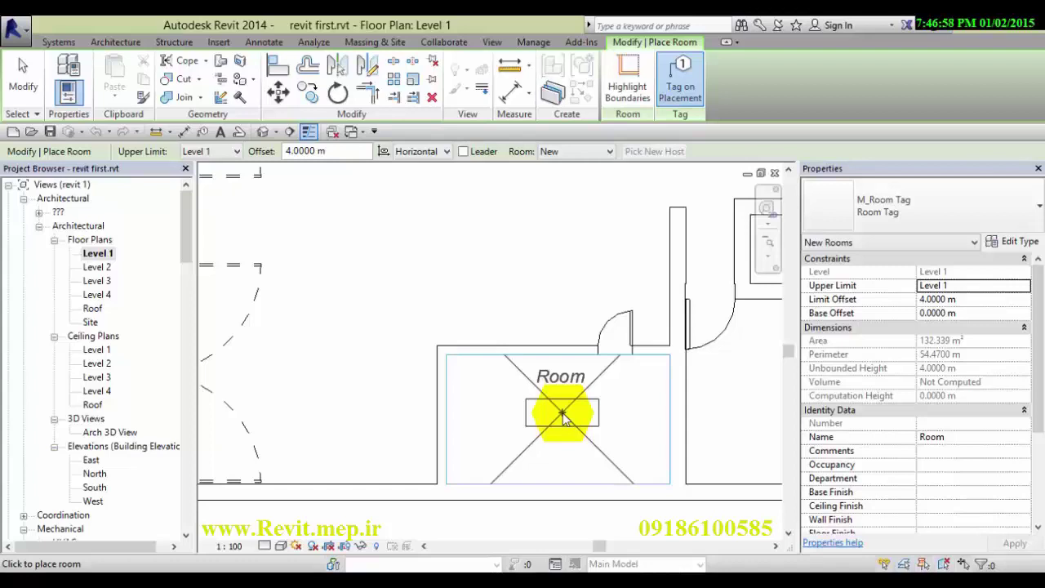
Step: Place rooms in the small lower room, the narrow right room and the large central area
click(509, 438)
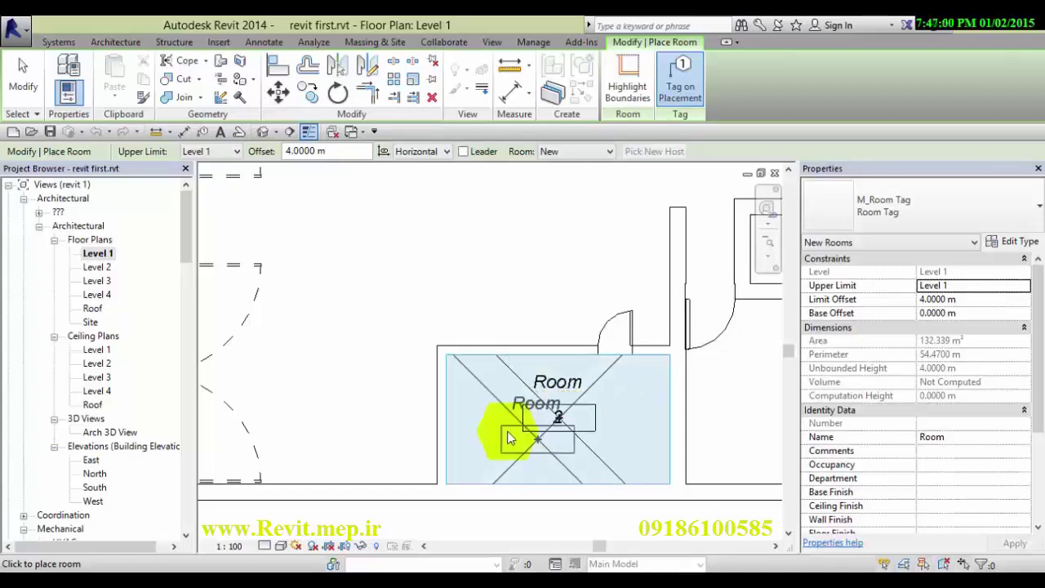
scroll(506, 437, down, 2)
scroll(498, 432, up, 1)
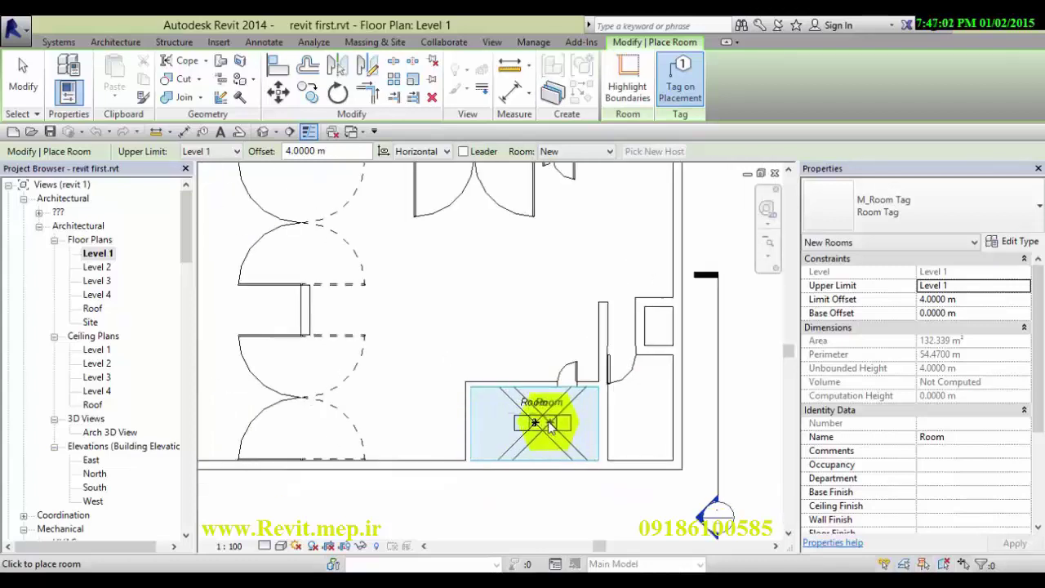
scroll(549, 425, up, 3)
scroll(552, 437, down, 3)
click(641, 425)
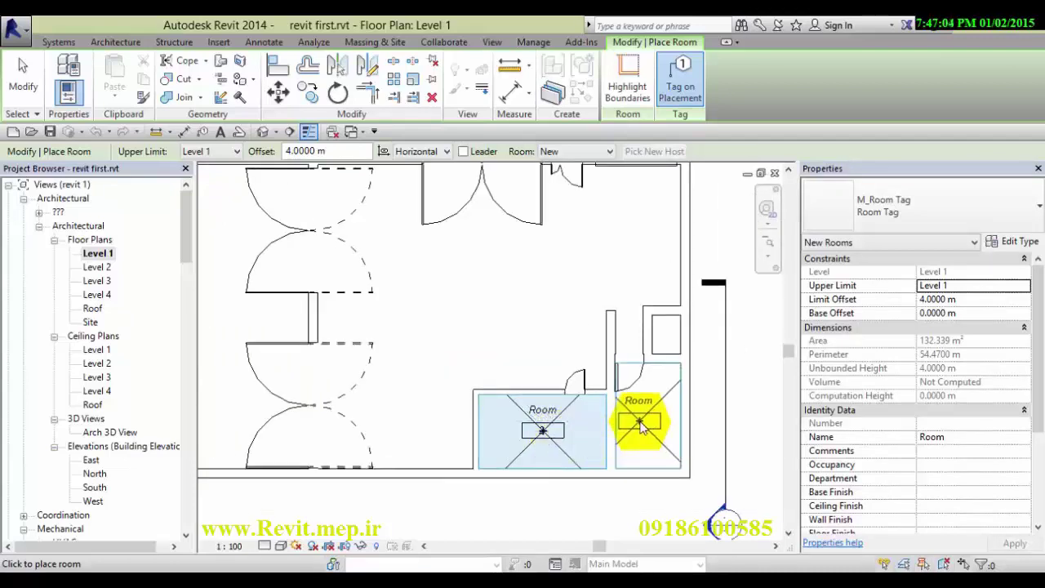
scroll(548, 425, down, 2)
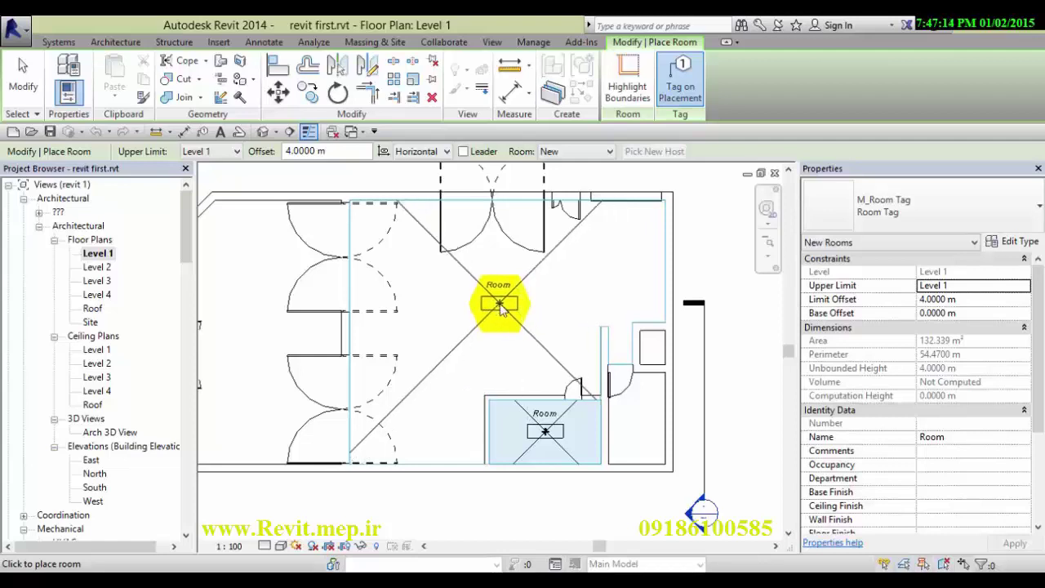
click(509, 311)
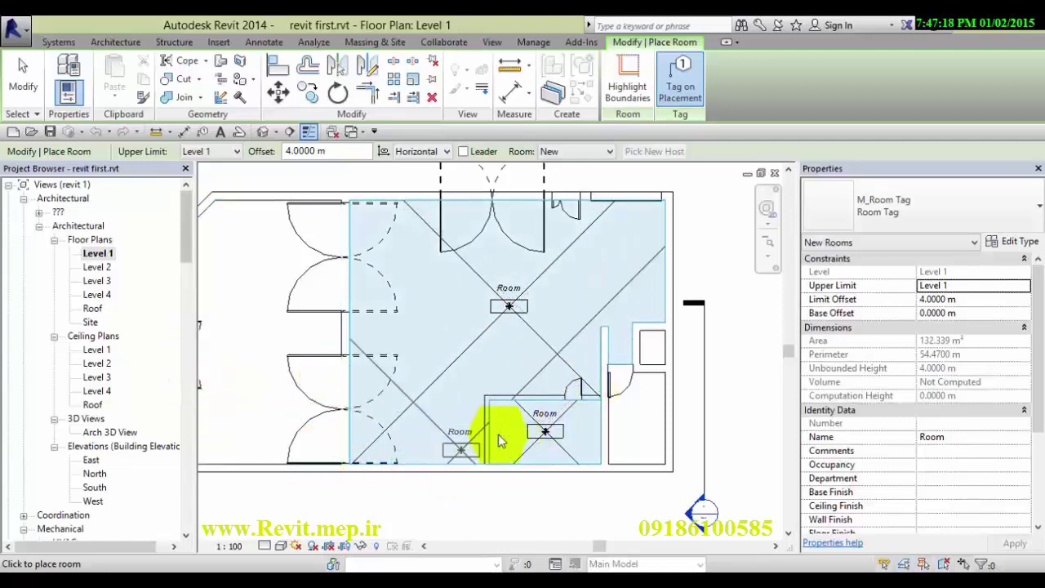
scroll(498, 434, down, 2)
scroll(465, 357, up, 3)
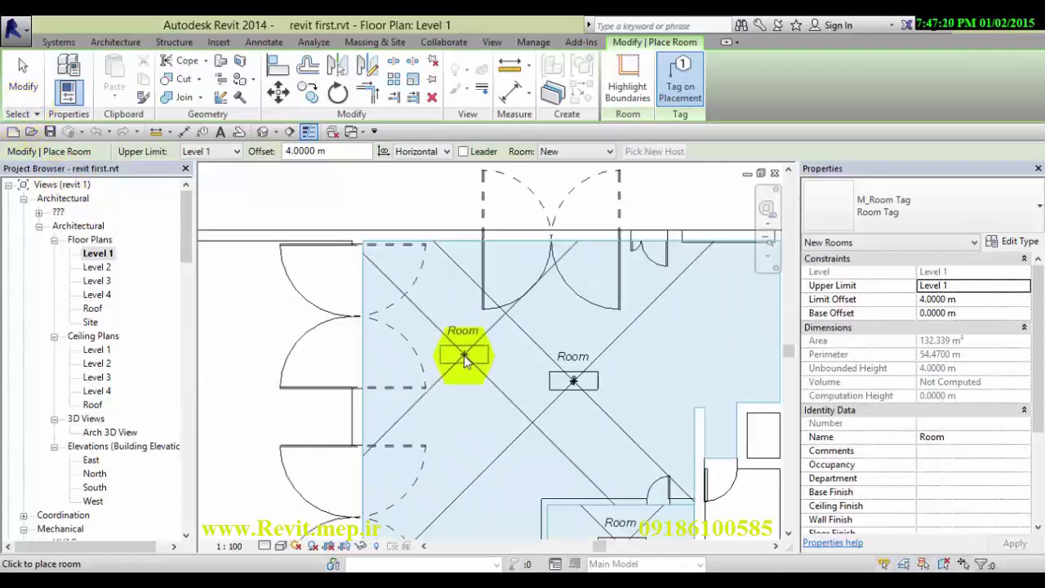
Step: Finish room placement and name room 3 'Parking'
click(31, 93)
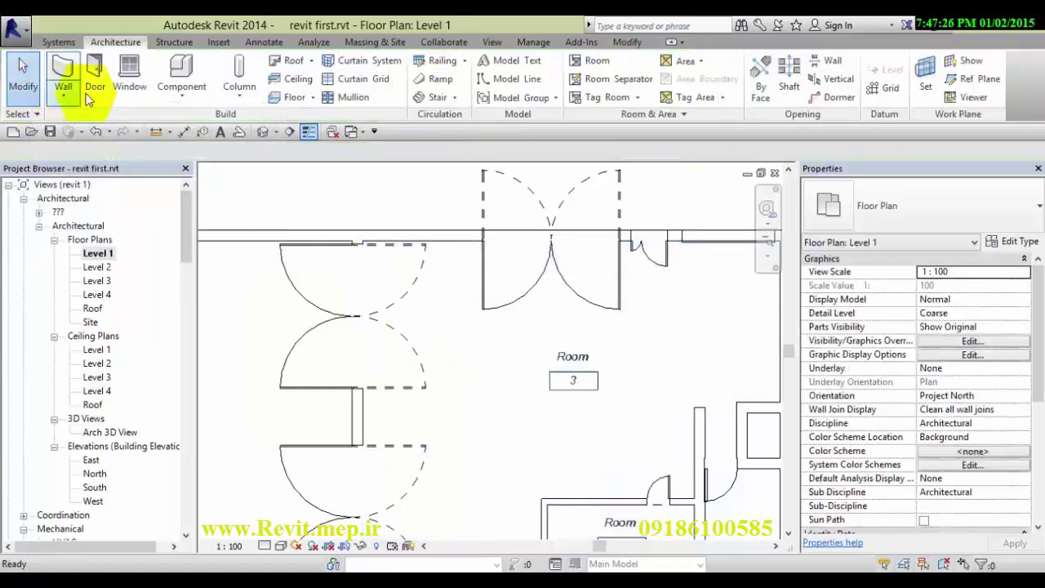
scroll(310, 278, down, 4)
scroll(412, 298, up, 5)
scroll(431, 302, up, 2)
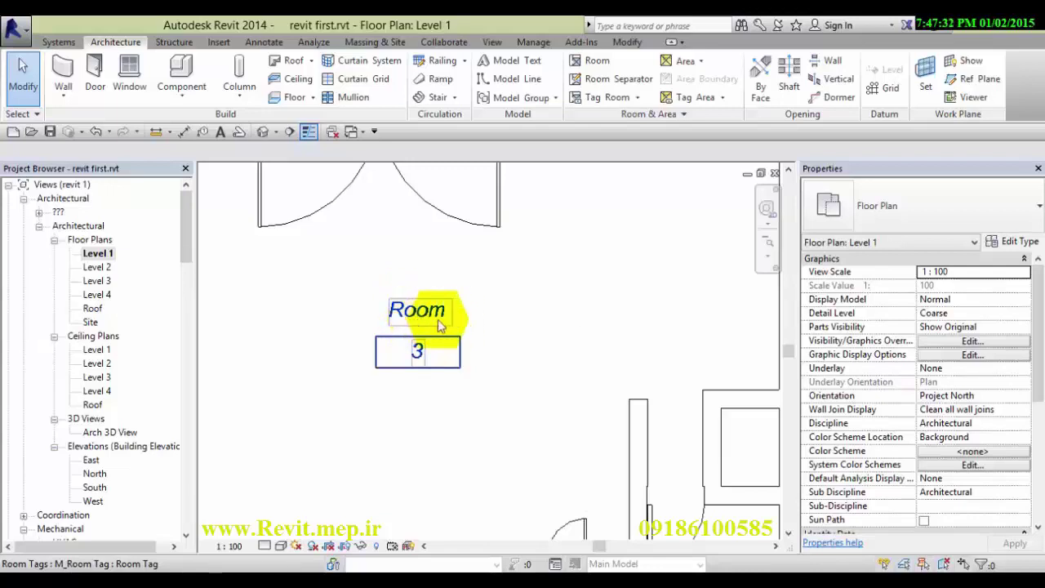
click(431, 317)
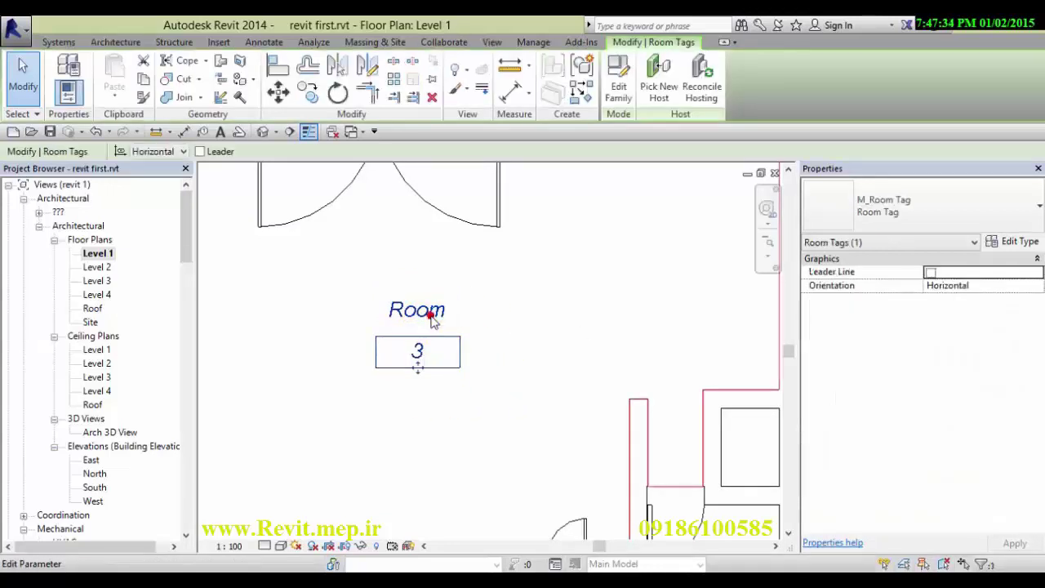
click(433, 317)
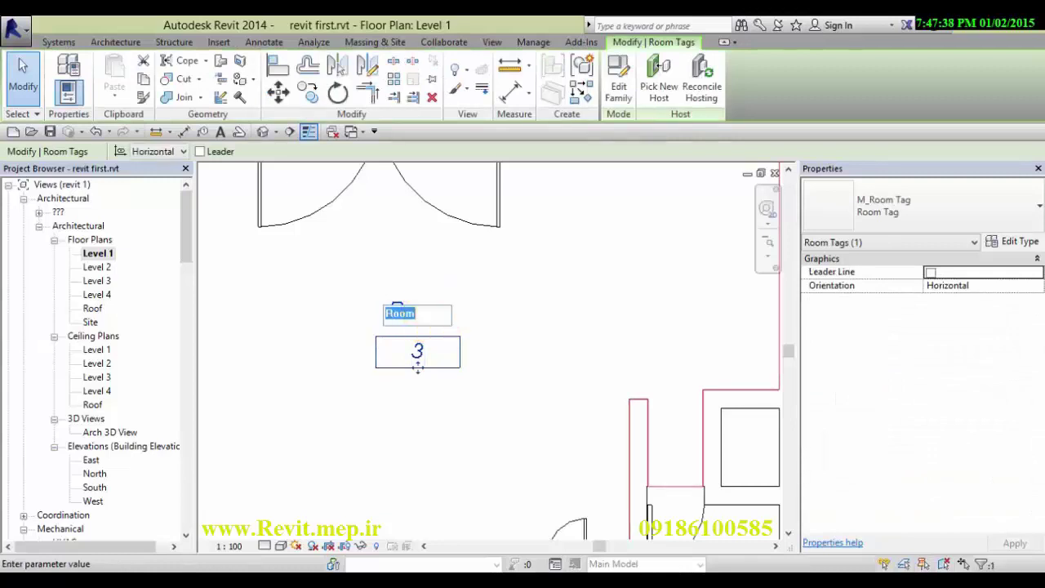
text(Parking)
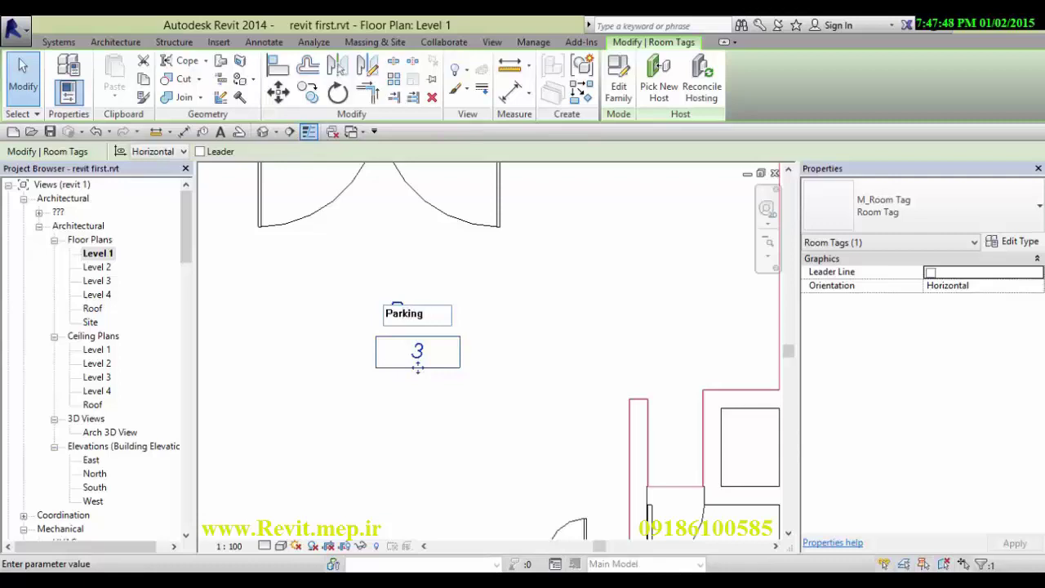
click(431, 314)
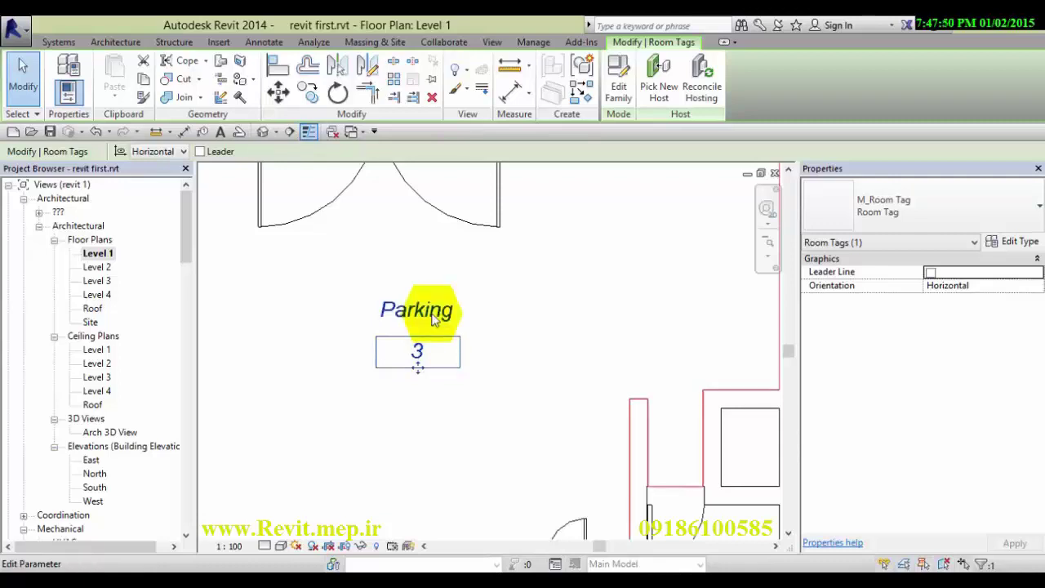
Step: Rename room 2 to 'Mech Room' and zoom out to the full plan
scroll(550, 303, down, 1)
scroll(443, 362, up, 2)
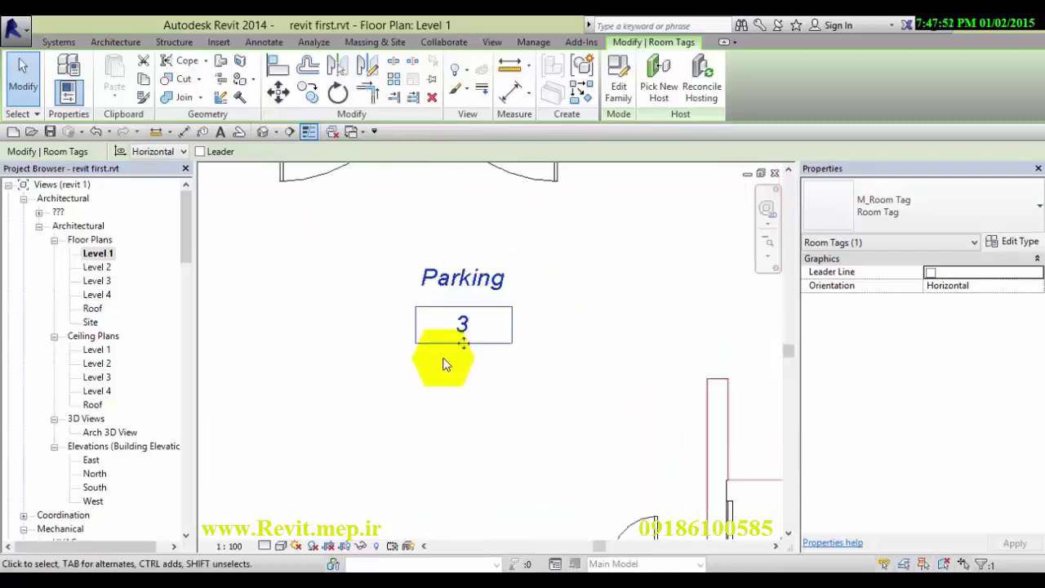
click(511, 481)
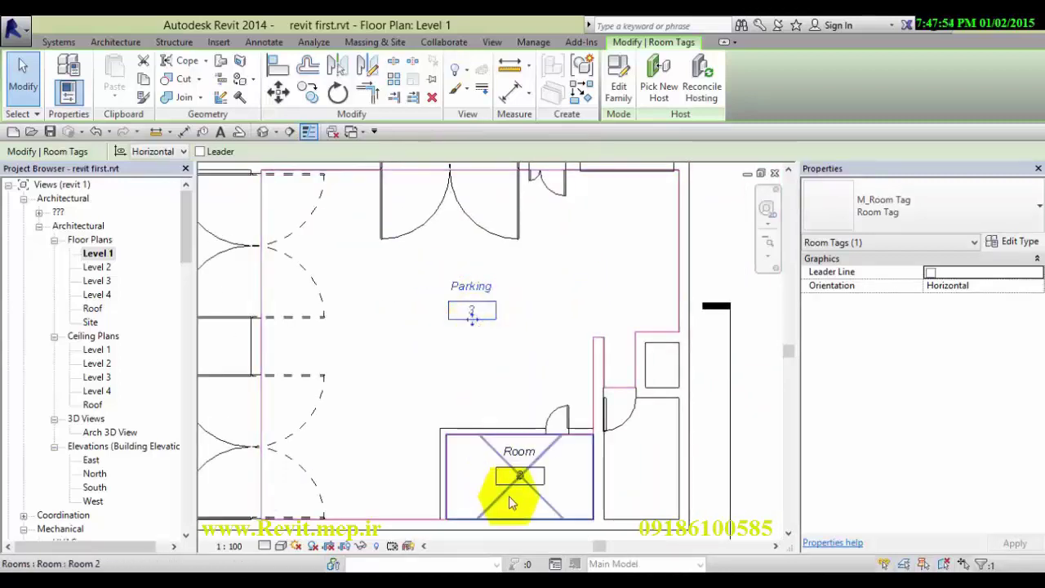
scroll(514, 482, up, 2)
scroll(522, 457, up, 2)
click(523, 433)
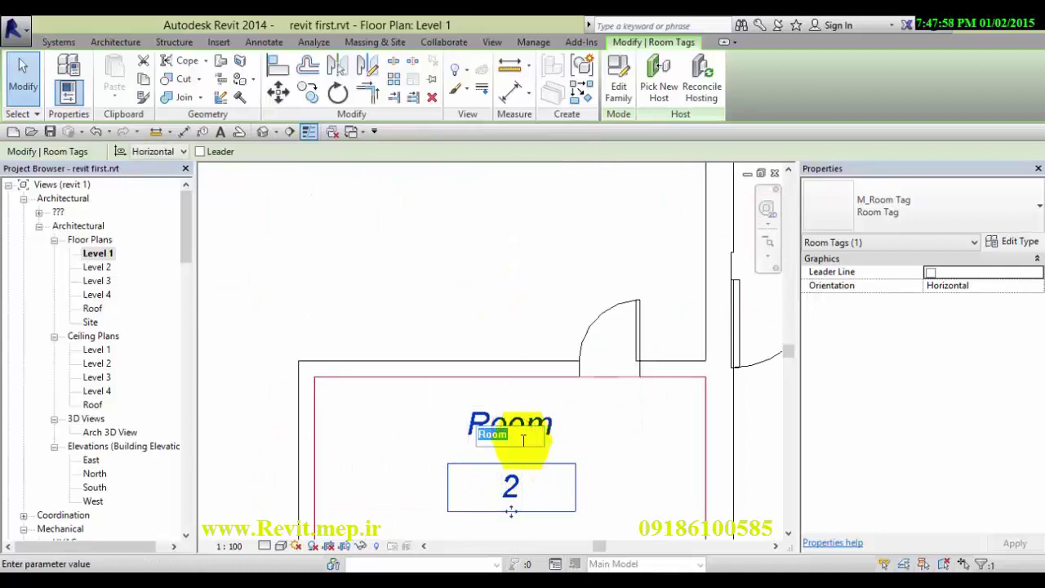
text(Mech)
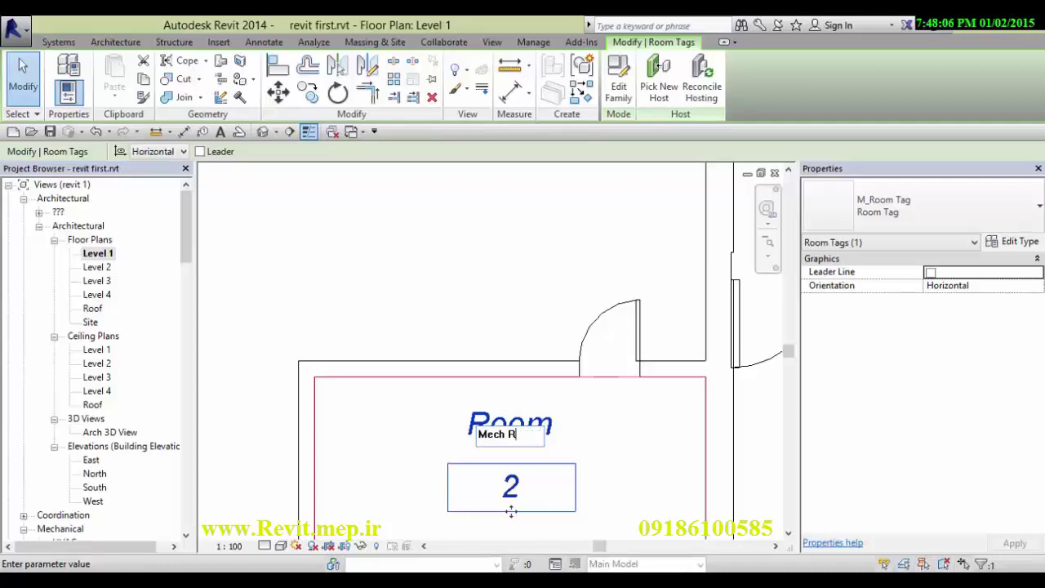
click(460, 353)
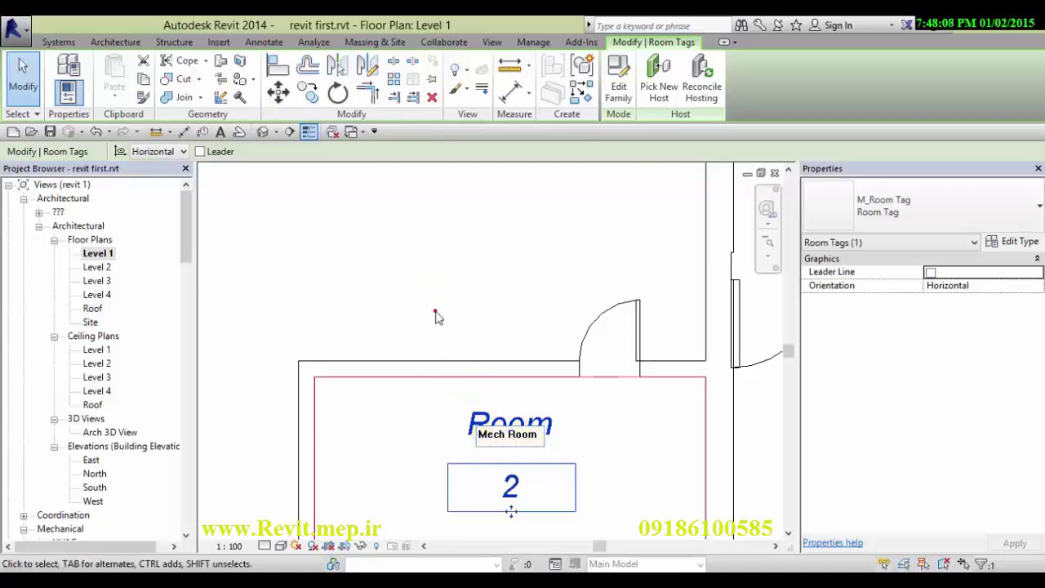
scroll(433, 313, down, 3)
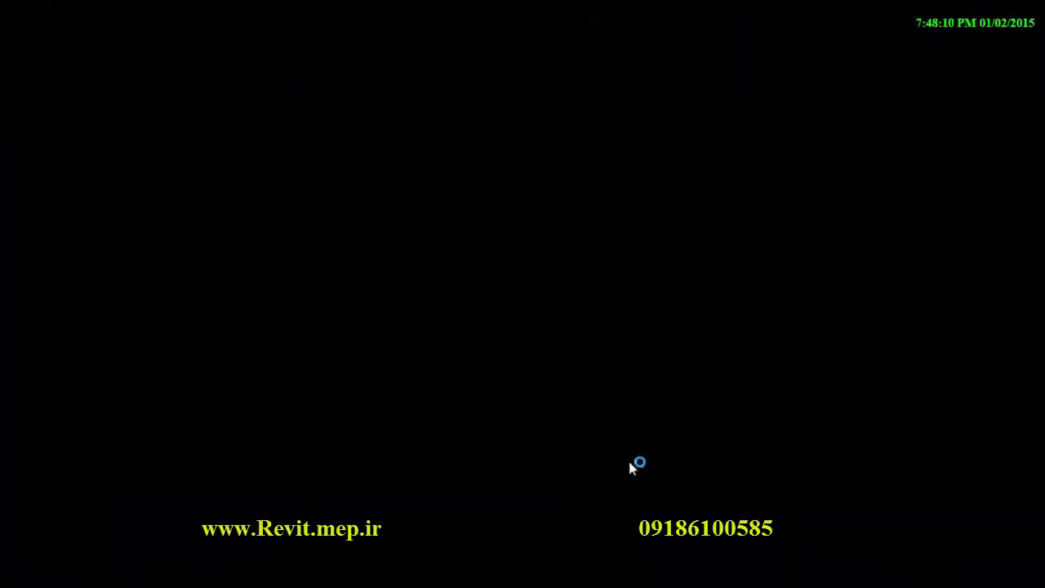
scroll(602, 450, down, 1)
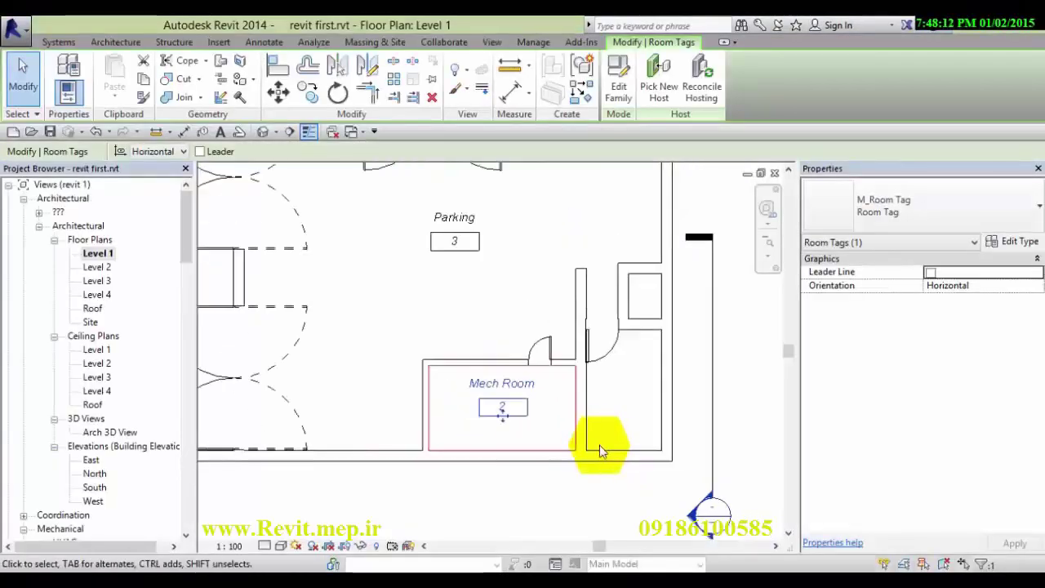
scroll(588, 448, down, 1)
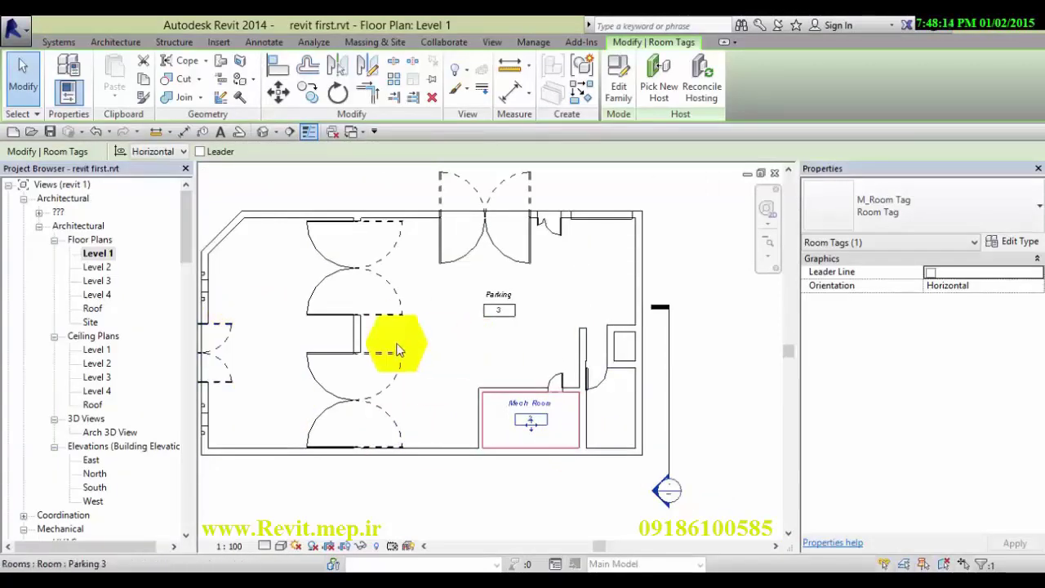
Step: Open the Level 2 floor plan, clear the selection and zoom around its walls and doors
double_click(98, 268)
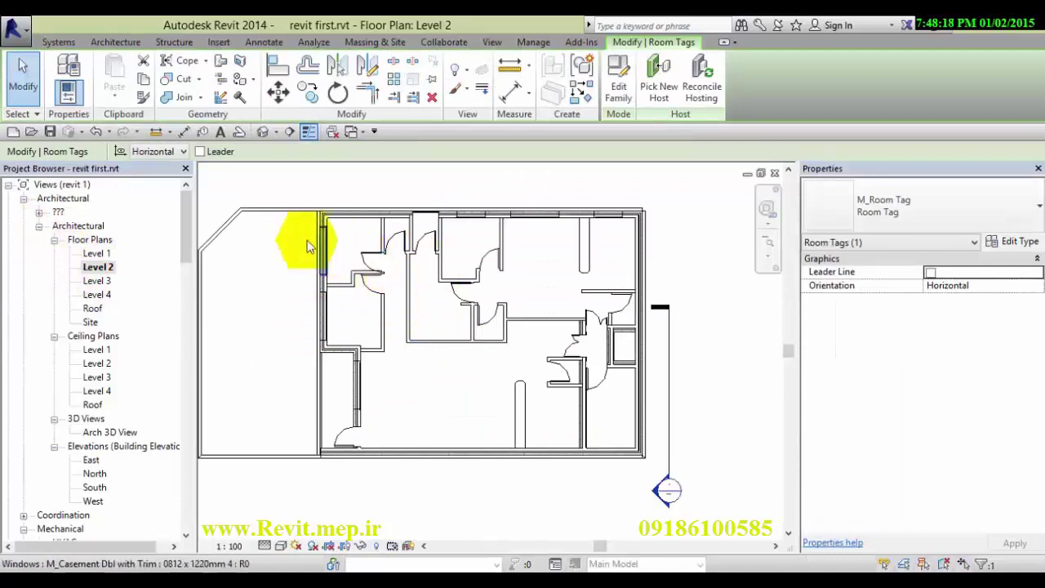
scroll(302, 233, up, 1)
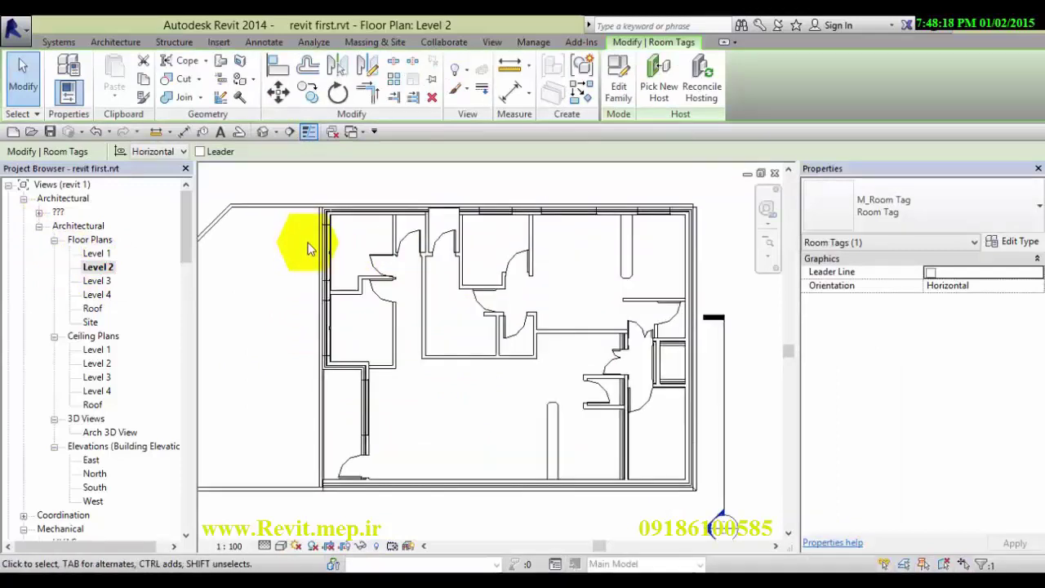
click(401, 190)
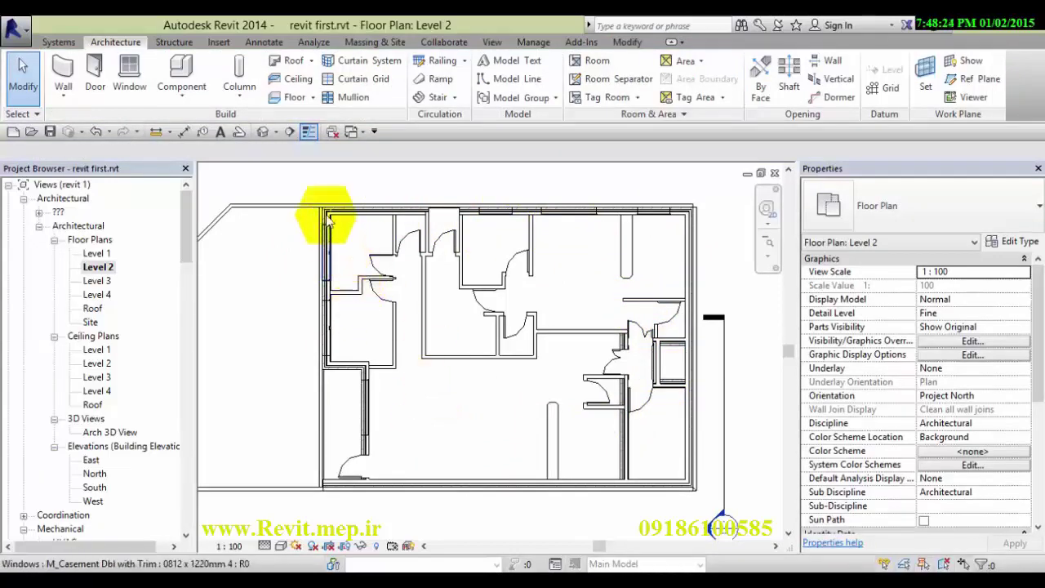
scroll(327, 214, up, 1)
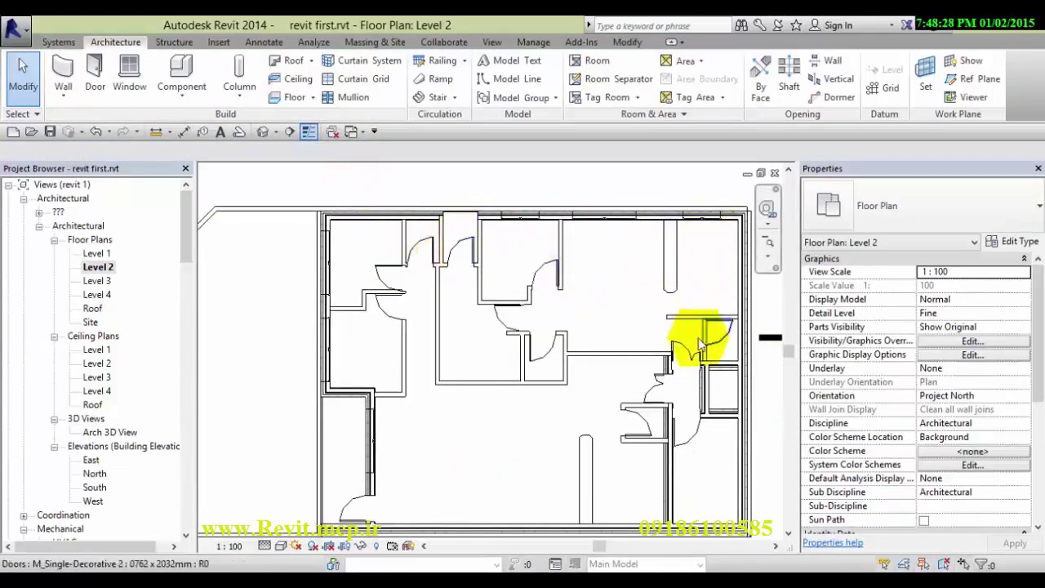
scroll(688, 359, up, 1)
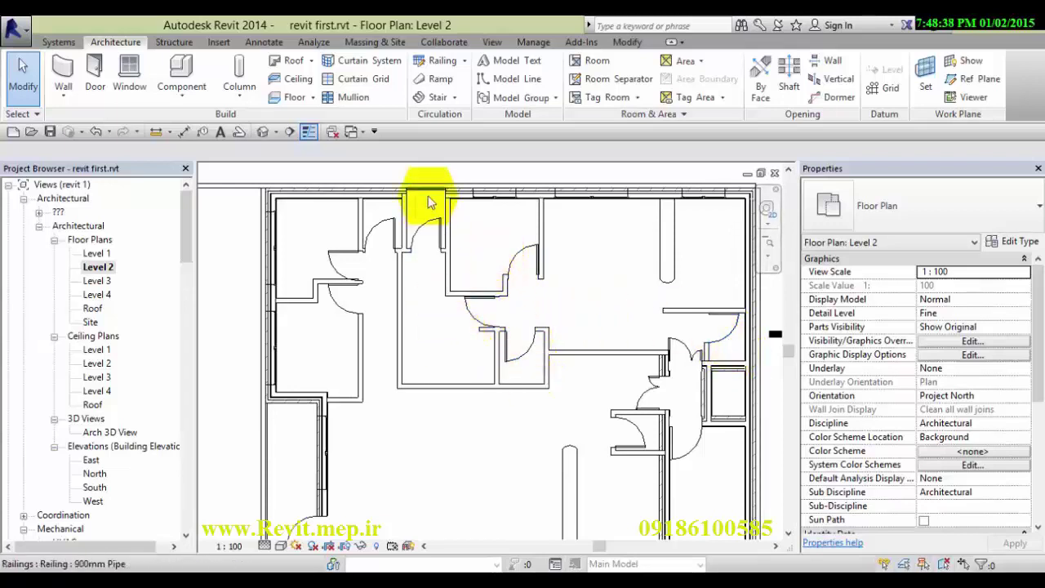
scroll(335, 263, down, 1)
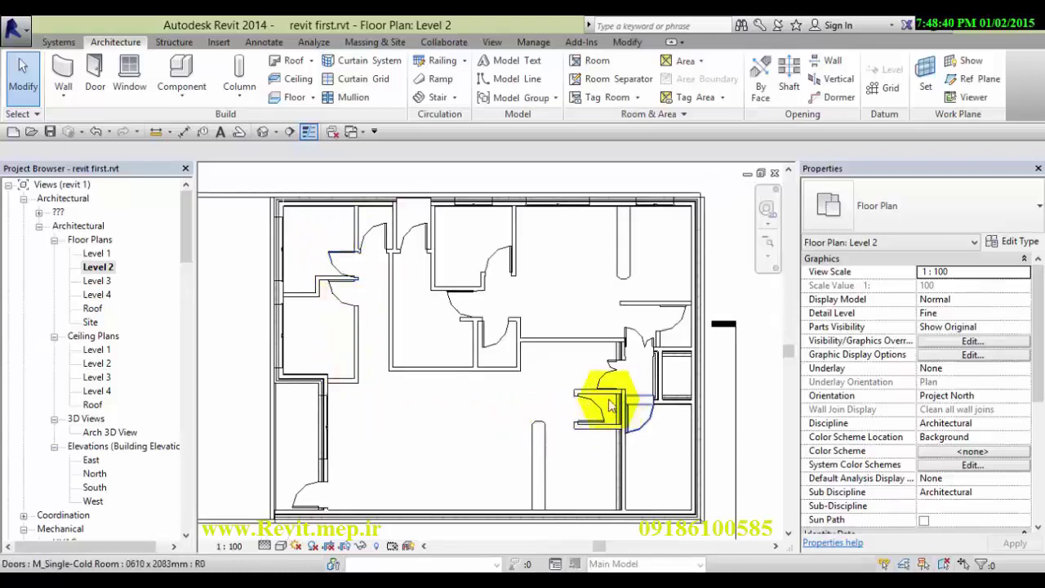
scroll(605, 400, up, 2)
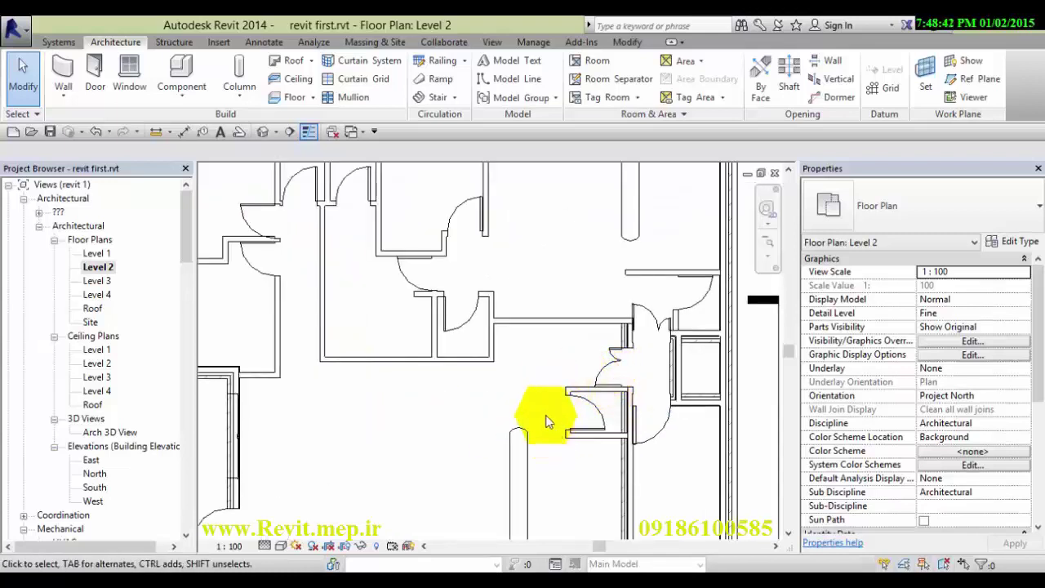
scroll(544, 444, down, 2)
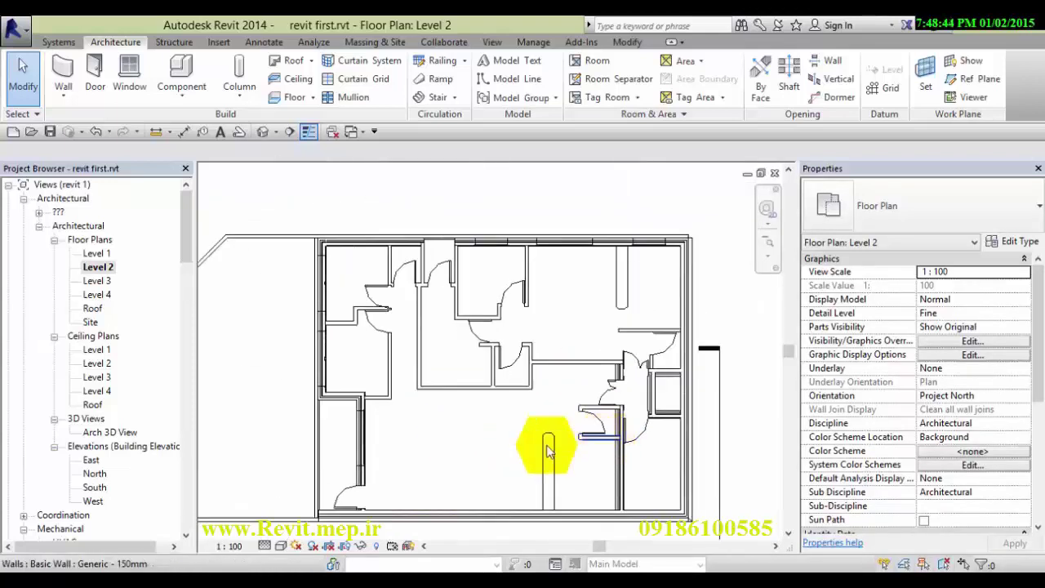
scroll(353, 453, up, 1)
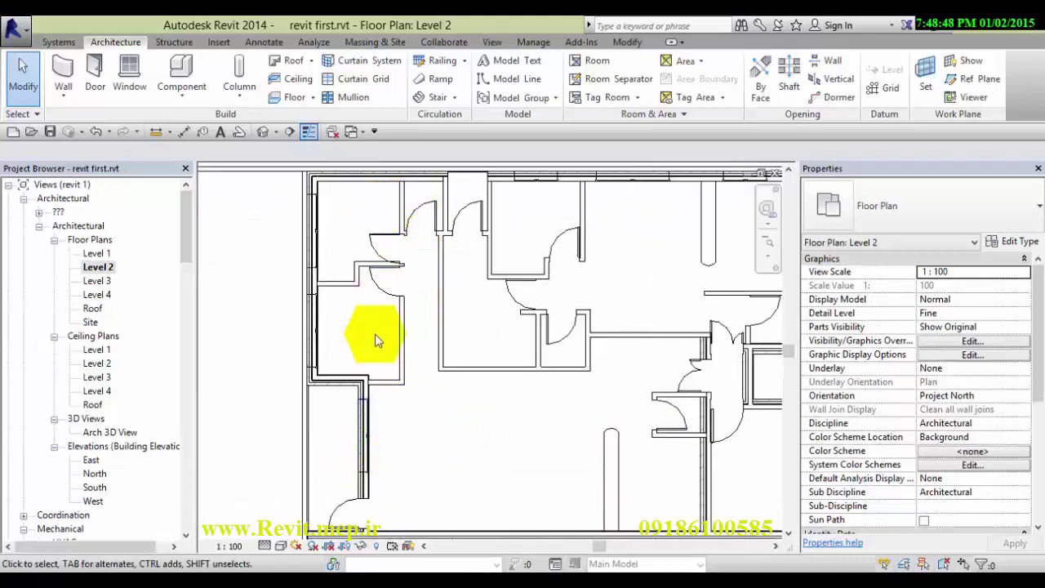
scroll(419, 436, down, 1)
scroll(548, 433, up, 1)
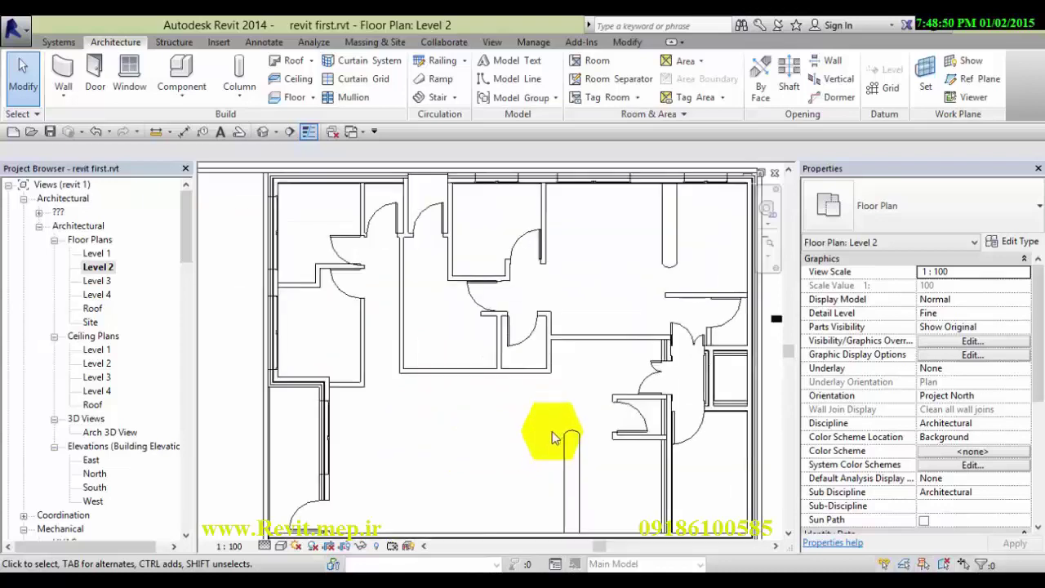
scroll(508, 441, down, 1)
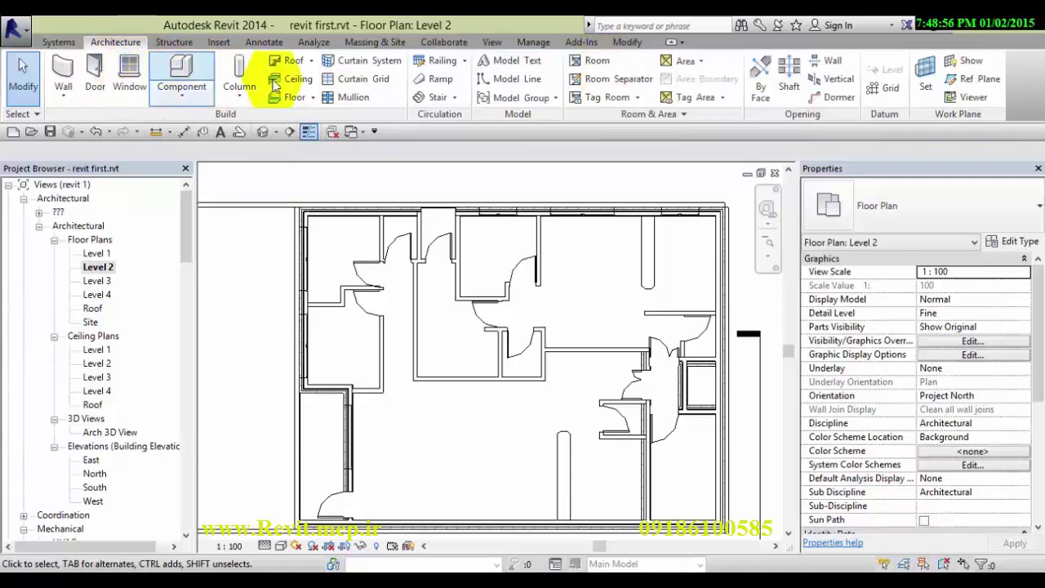
Step: Place eight tagged rooms, numbered from 4, in each enclosed space of Level 2
click(594, 71)
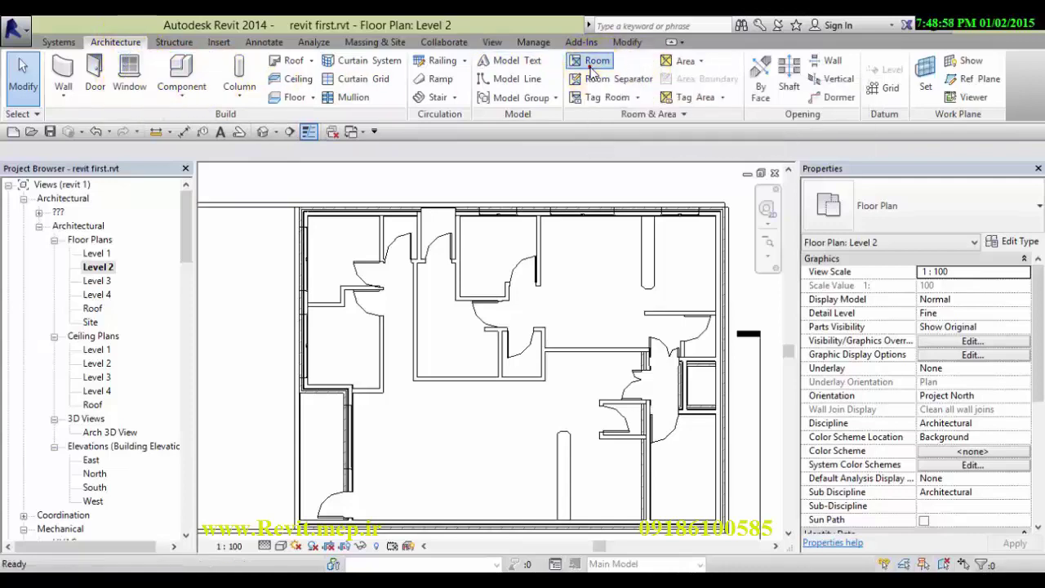
scroll(337, 236, up, 1)
scroll(359, 285, up, 1)
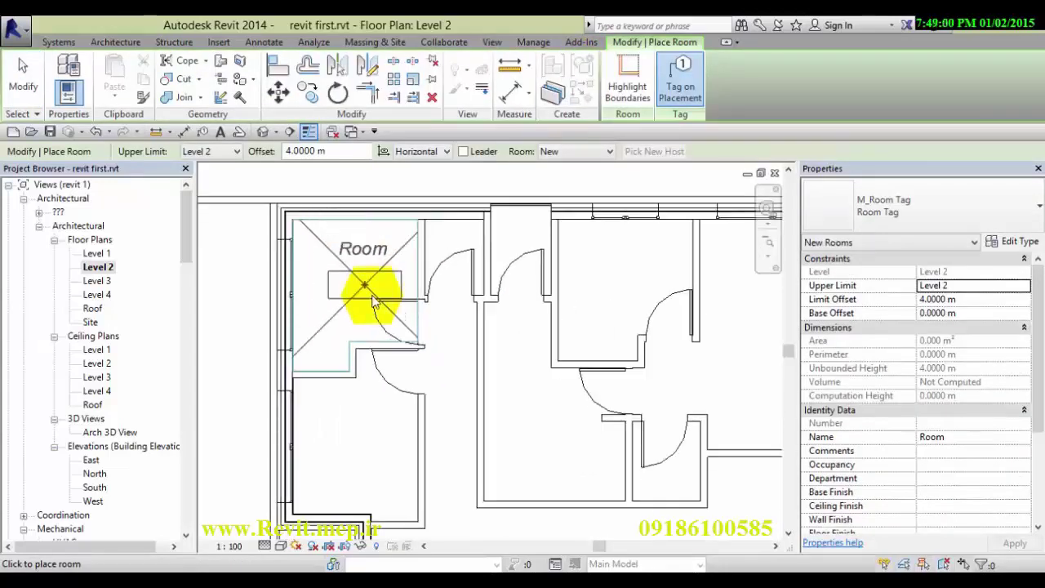
click(359, 286)
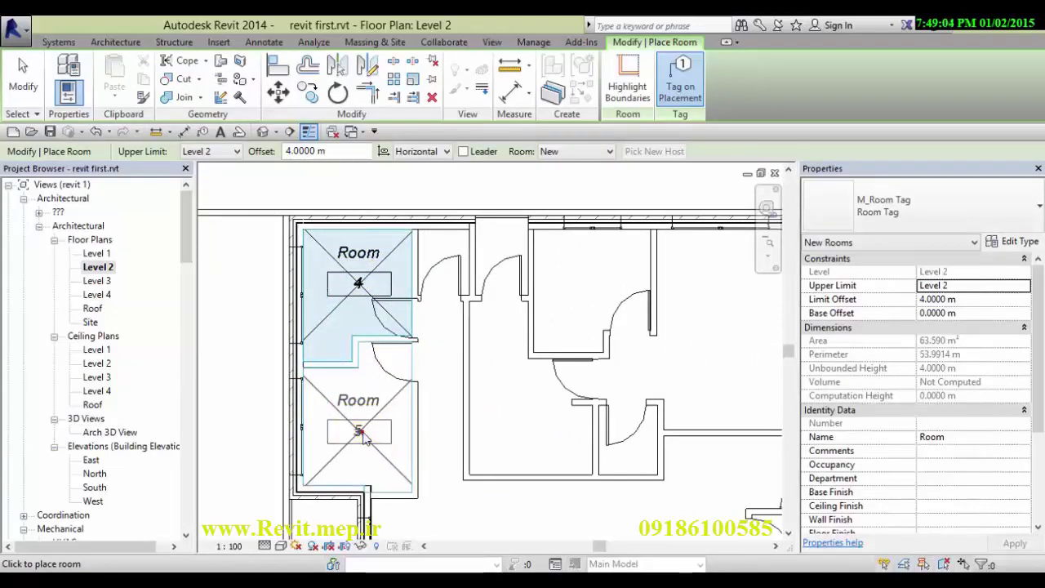
click(360, 434)
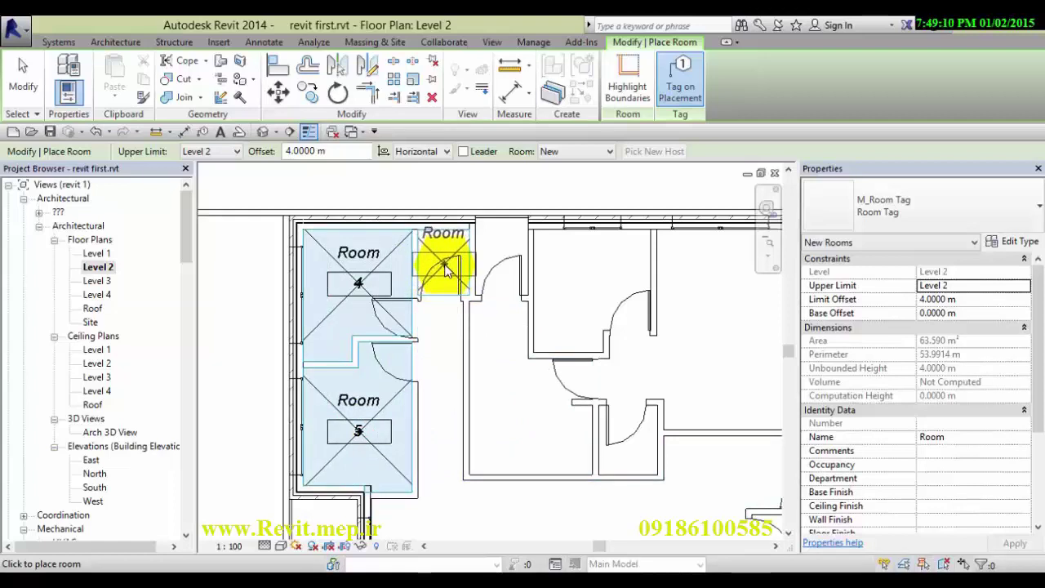
click(444, 266)
click(519, 397)
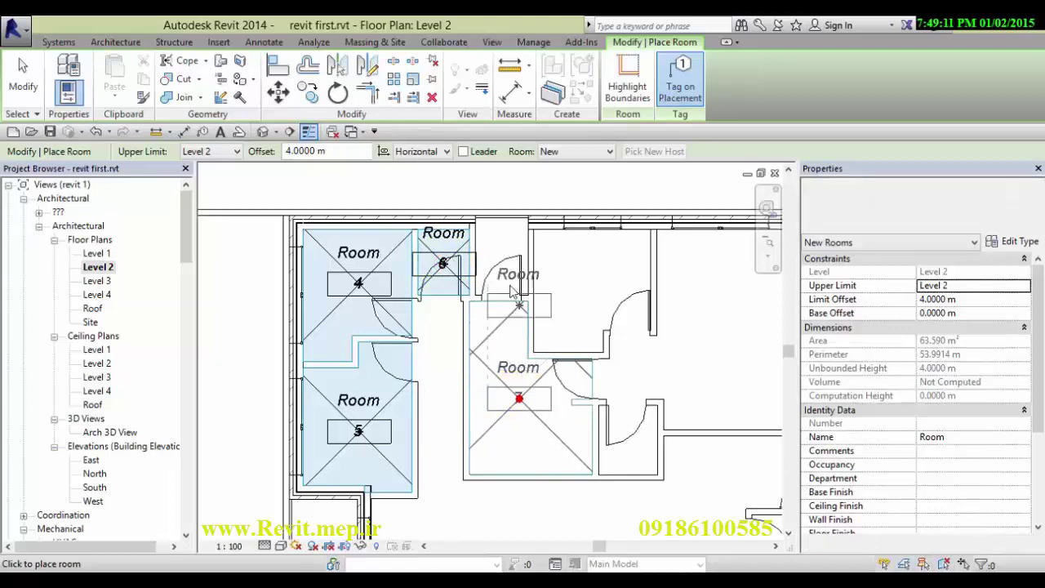
click(564, 286)
click(629, 444)
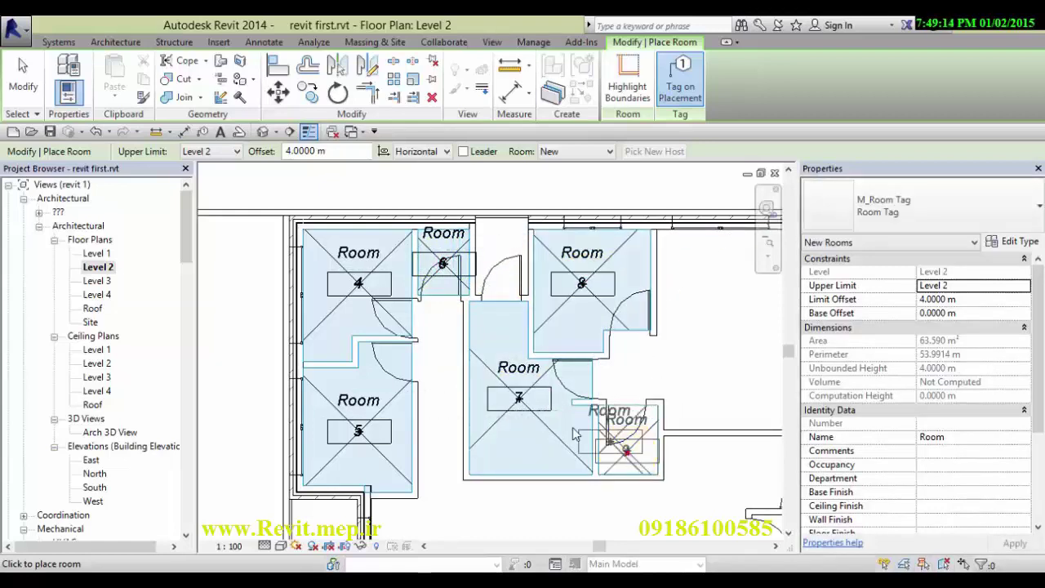
scroll(439, 366, down, 2)
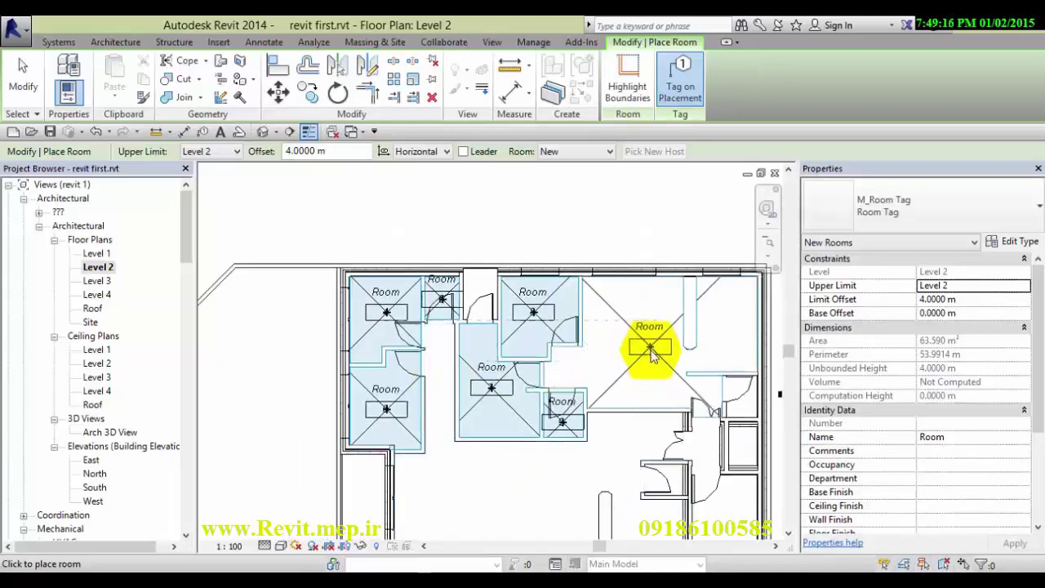
click(651, 353)
middle_drag(651, 352, 583, 346)
scroll(563, 408, down, 1)
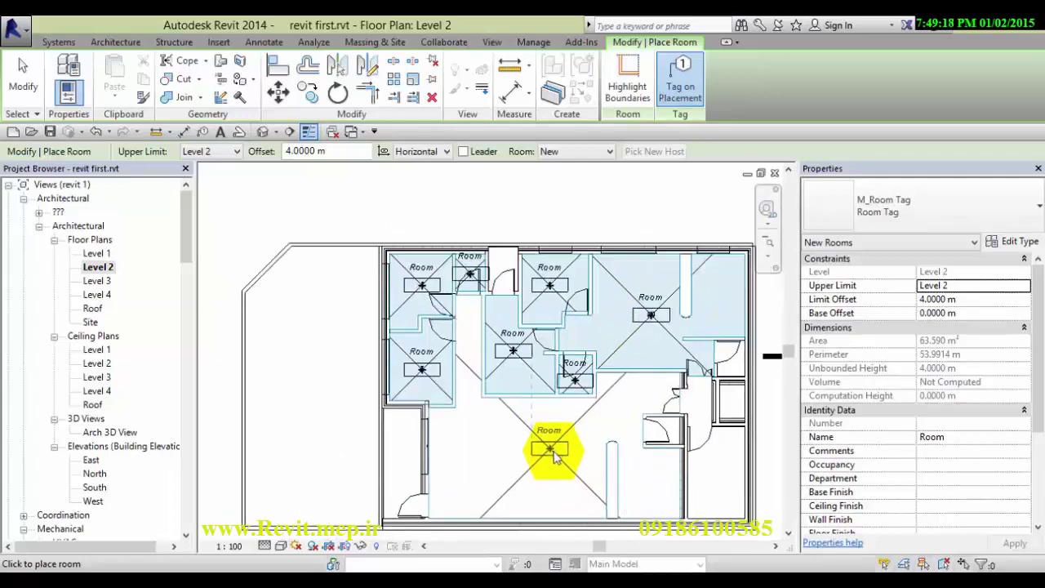
click(552, 452)
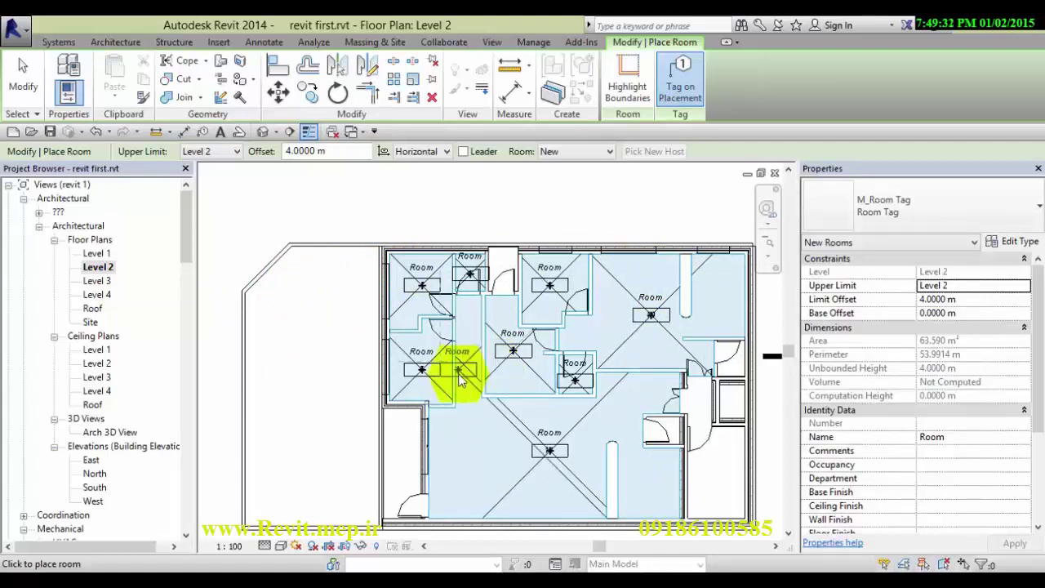
click(25, 90)
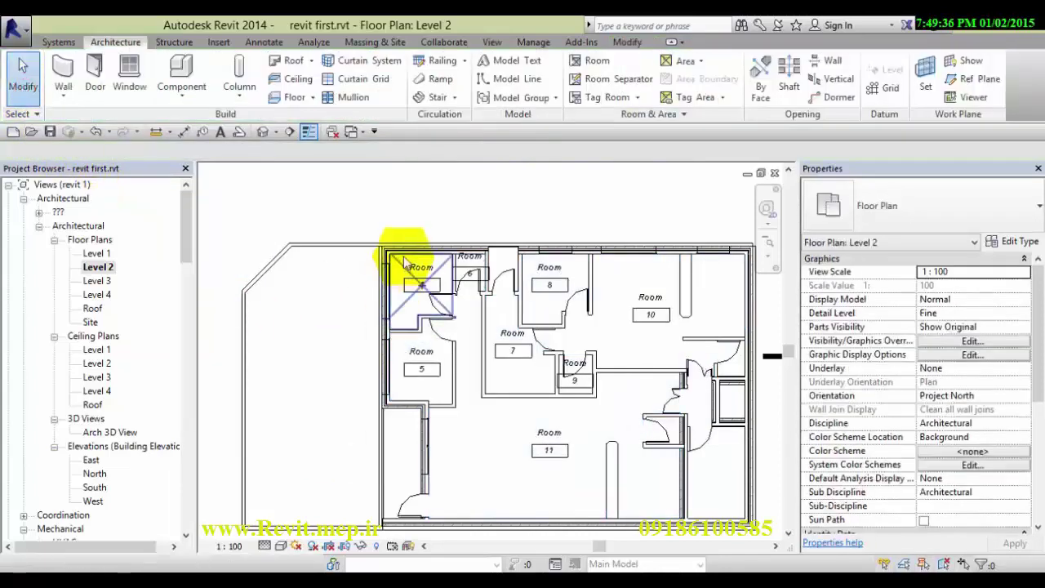
scroll(413, 262, up, 3)
scroll(413, 261, up, 1)
scroll(530, 299, up, 1)
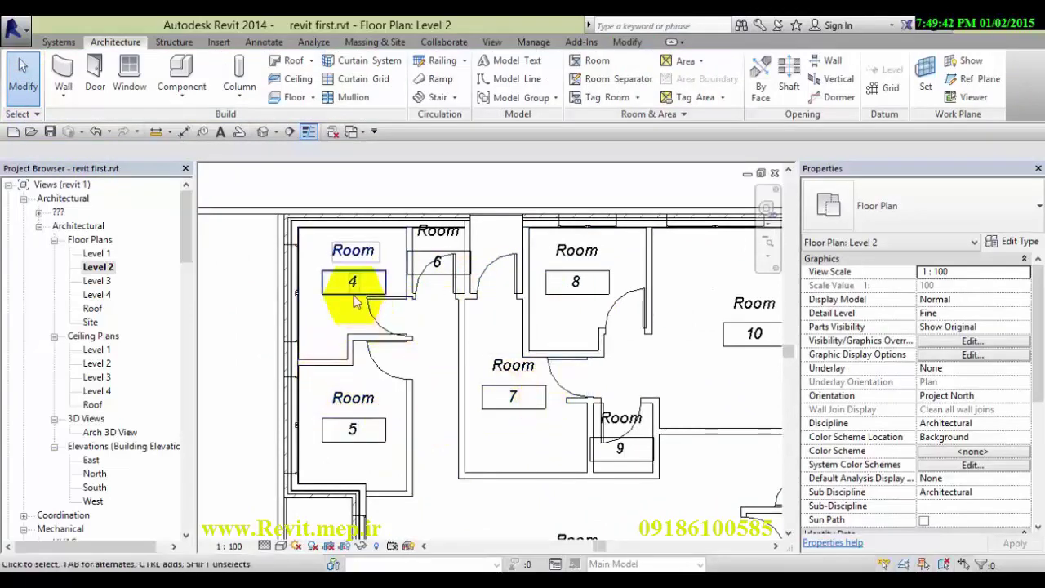
scroll(479, 373, down, 1)
scroll(517, 450, down, 1)
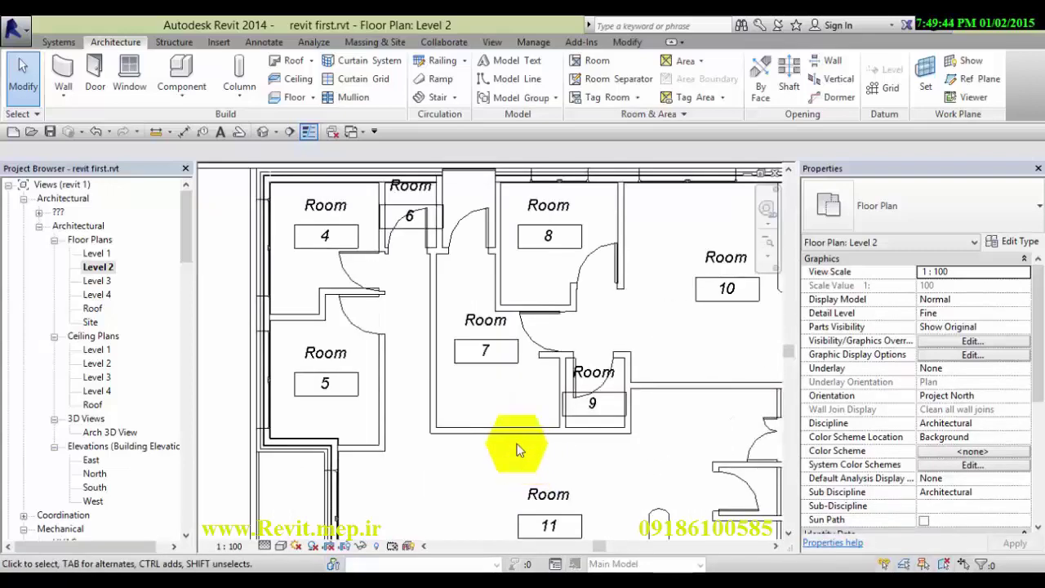
scroll(530, 457, down, 1)
scroll(531, 408, up, 1)
scroll(506, 384, down, 2)
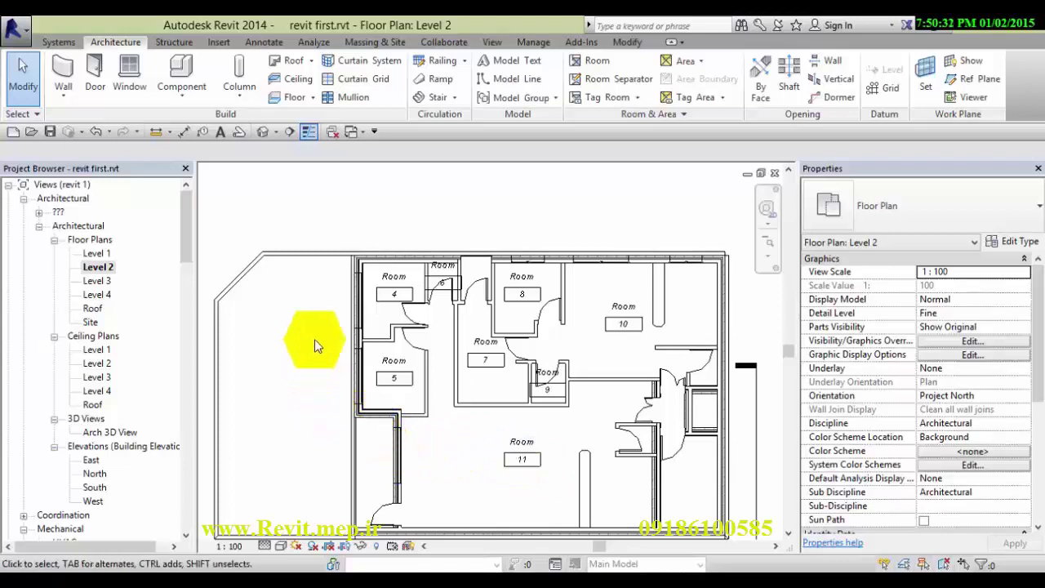
scroll(445, 410, down, 1)
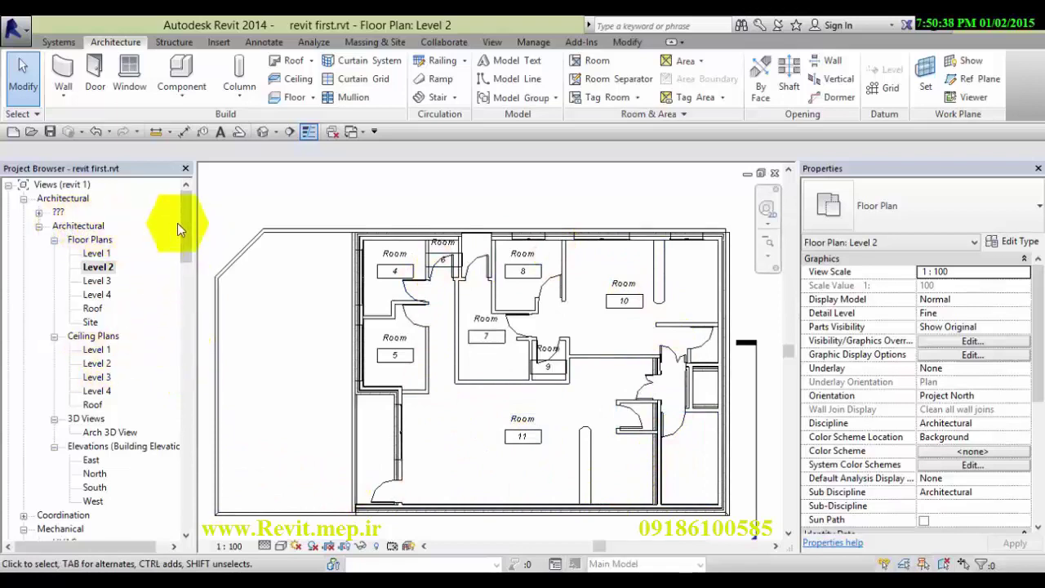
drag(187, 223, 187, 280)
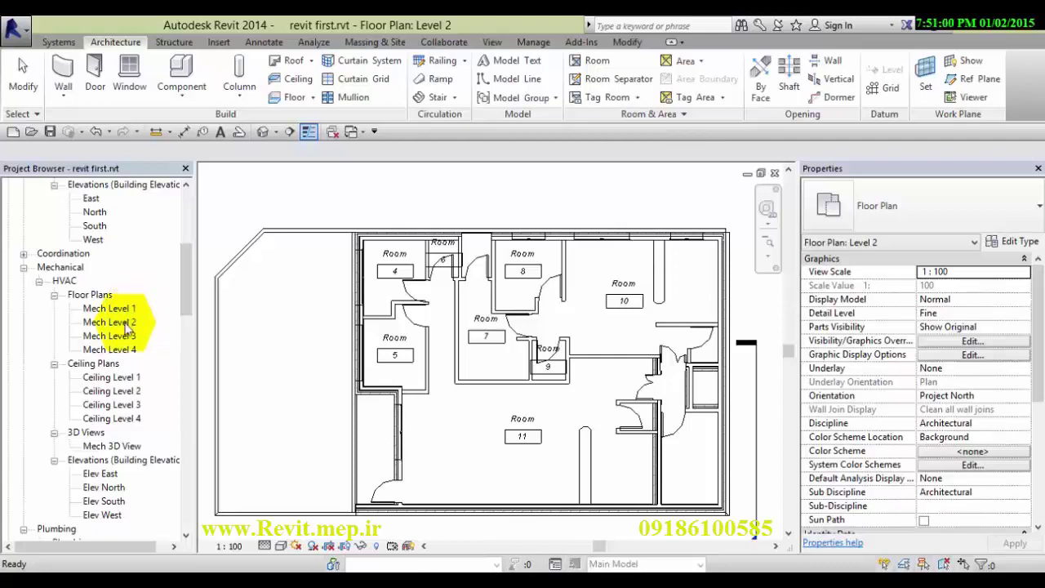
Step: Open the Mech Level 2 plan and set its Underlay to None
double_click(127, 325)
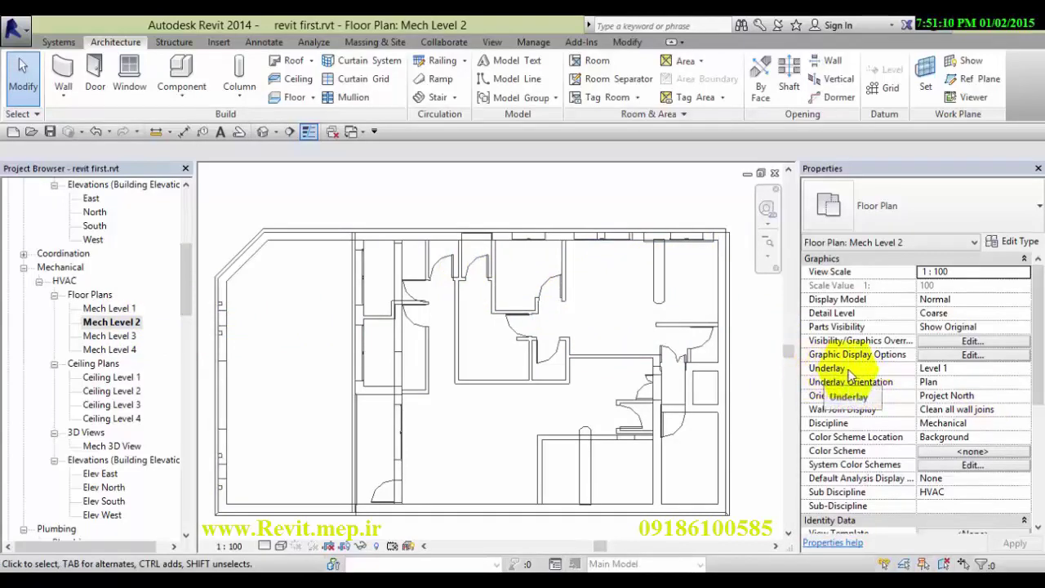
click(956, 368)
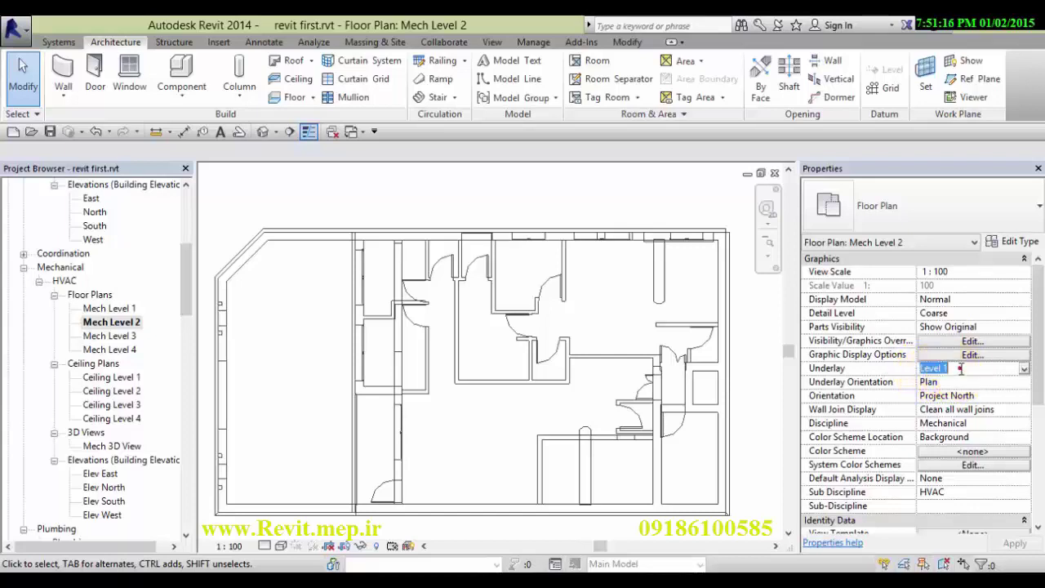
click(1024, 369)
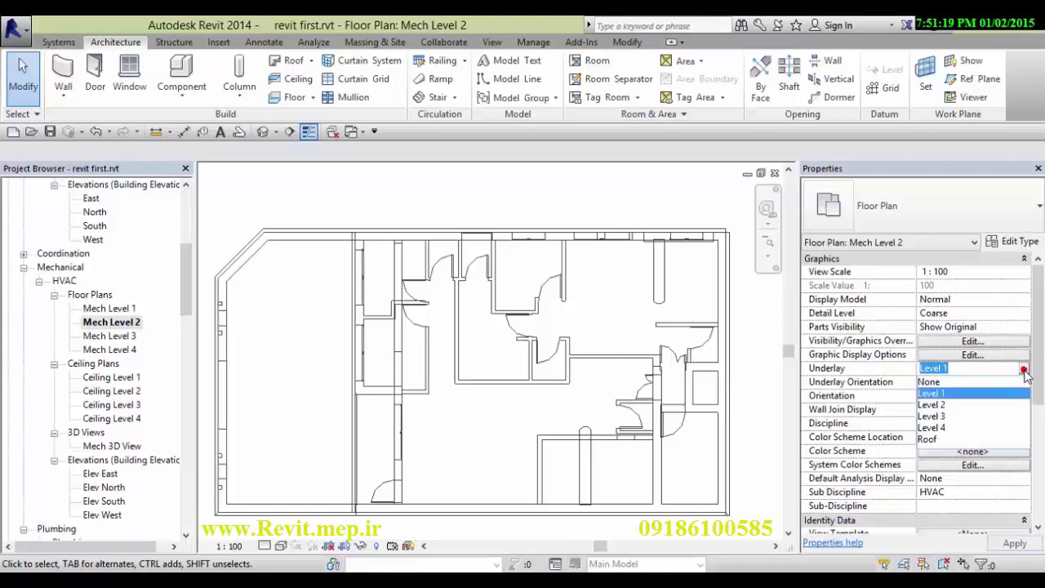
click(931, 382)
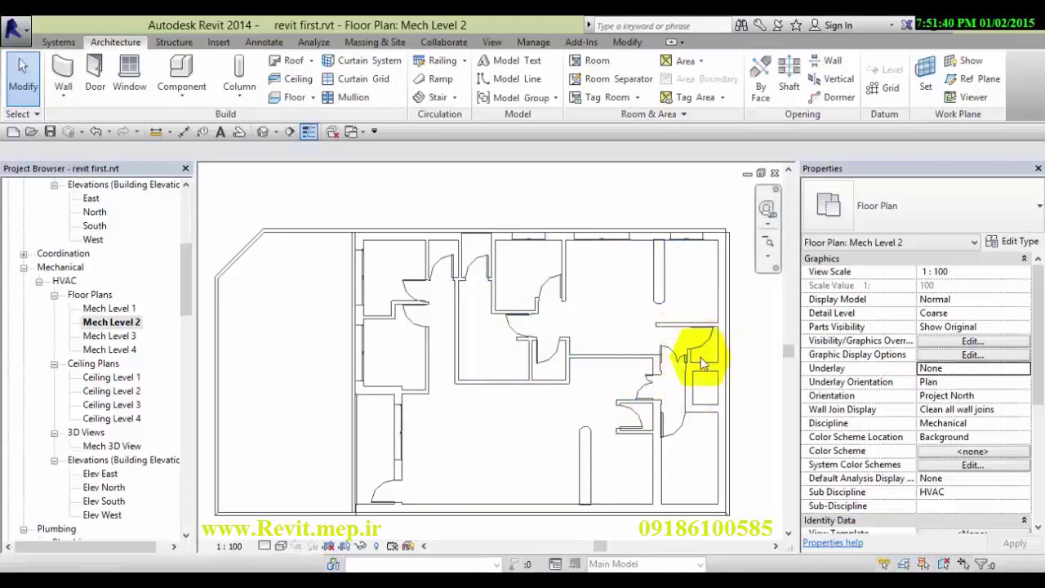
middle_drag(391, 272, 388, 274)
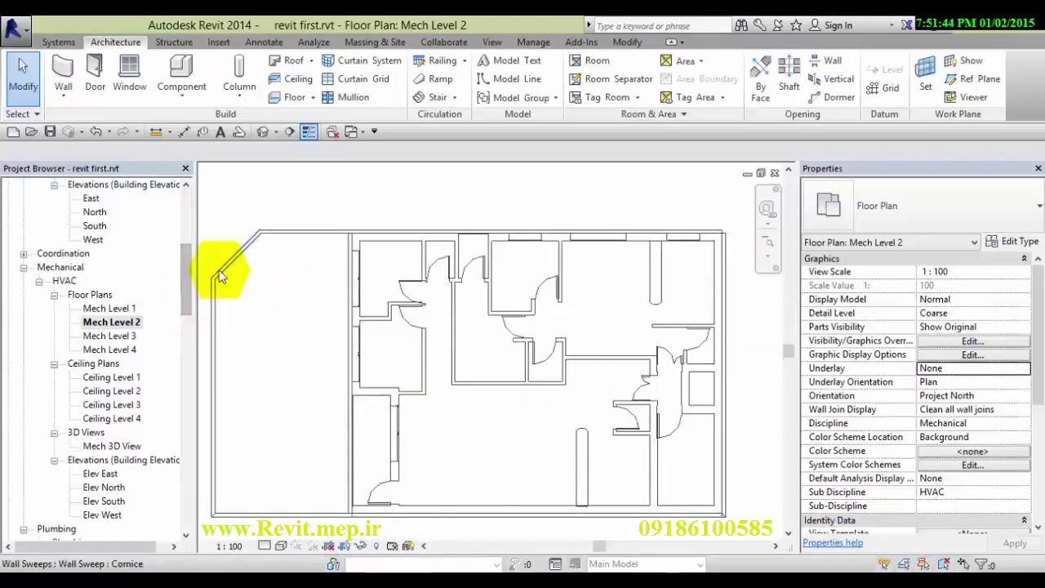
Step: Start placing spaces from the Analyze tab, with upper limit Level 2 and 4.0000 m offset
click(312, 42)
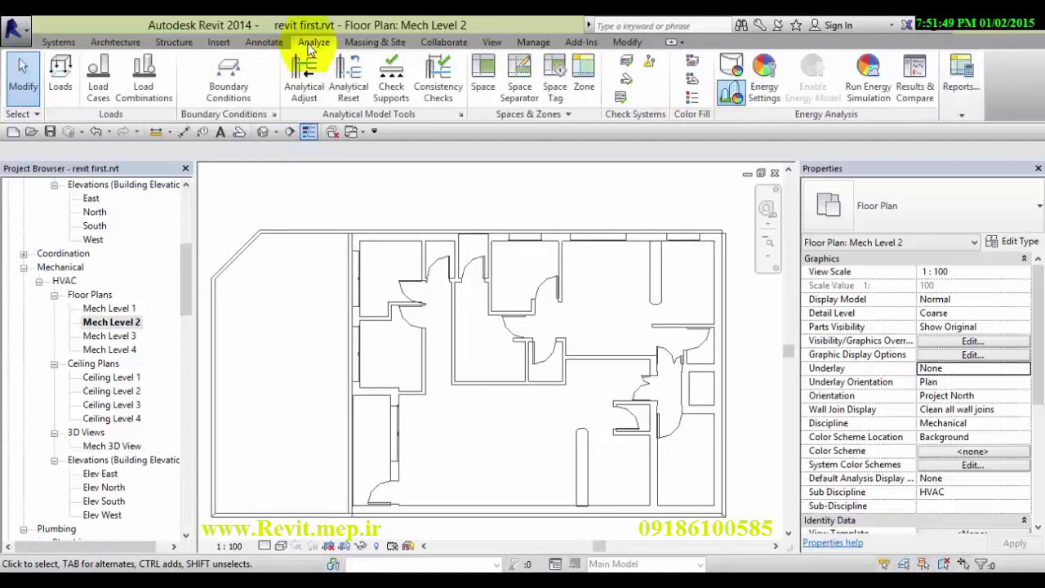
click(481, 93)
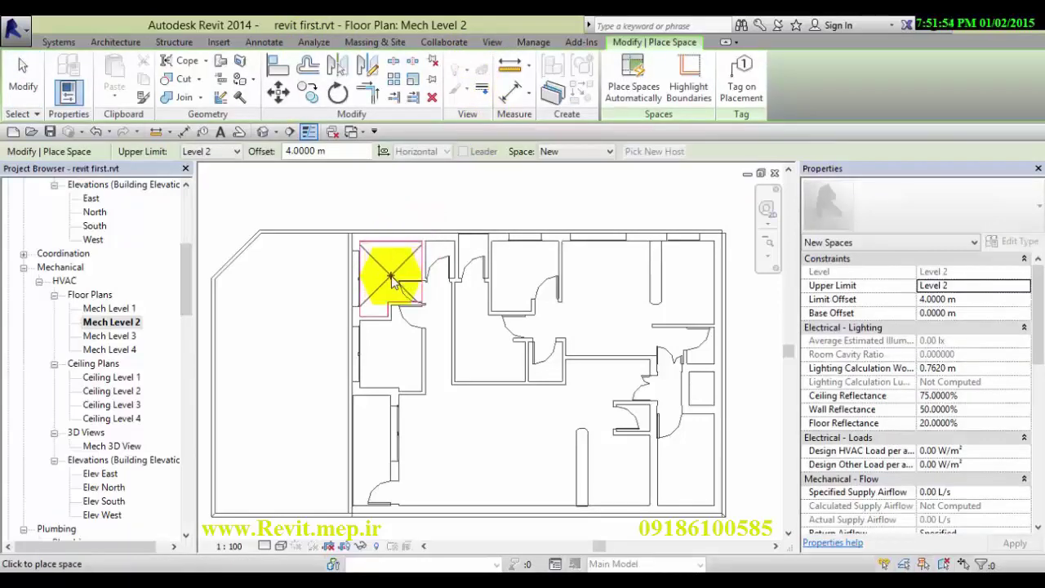
scroll(391, 277, up, 3)
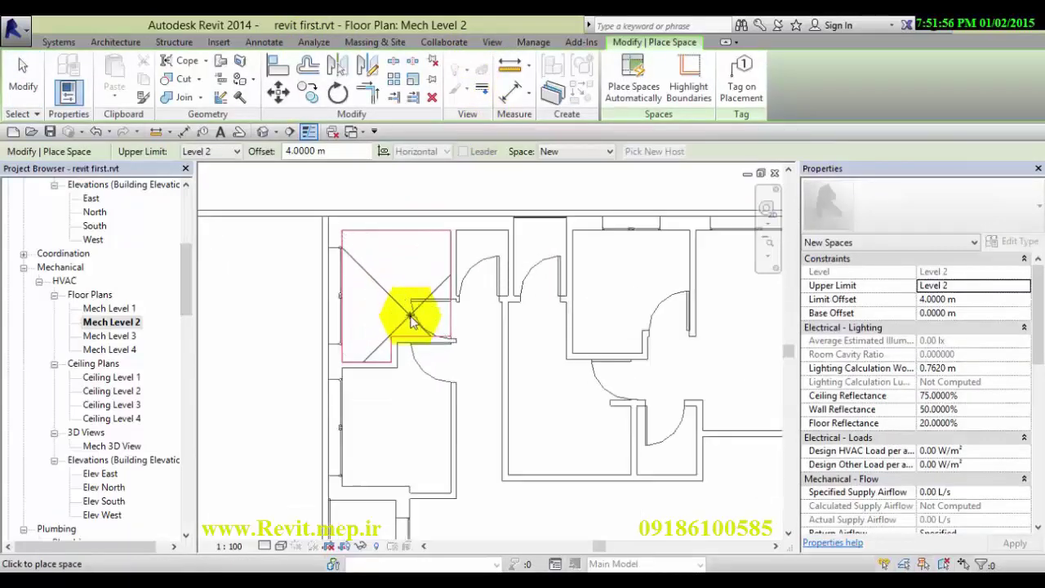
scroll(400, 283, down, 2)
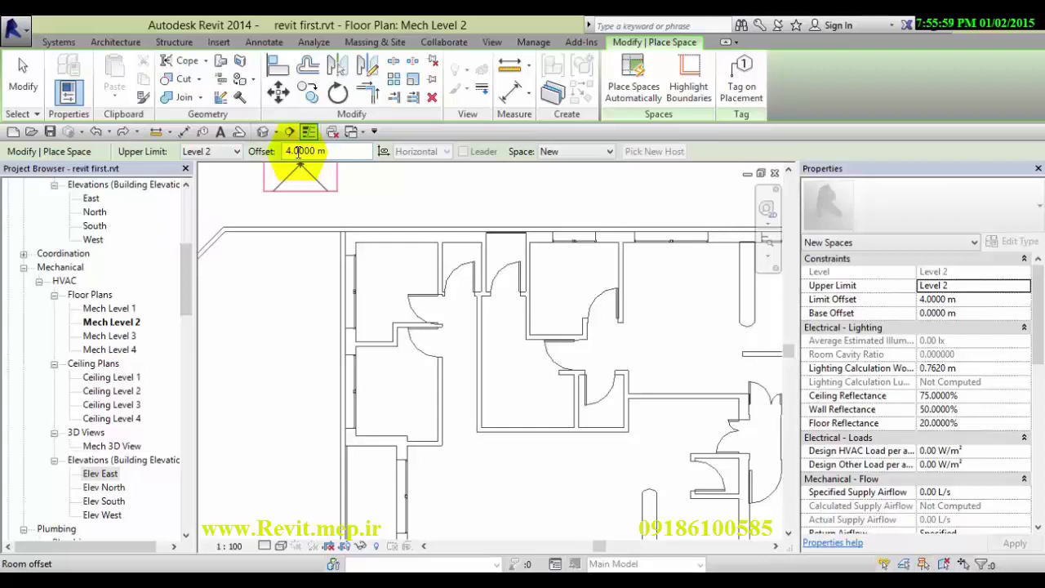
double_click(112, 481)
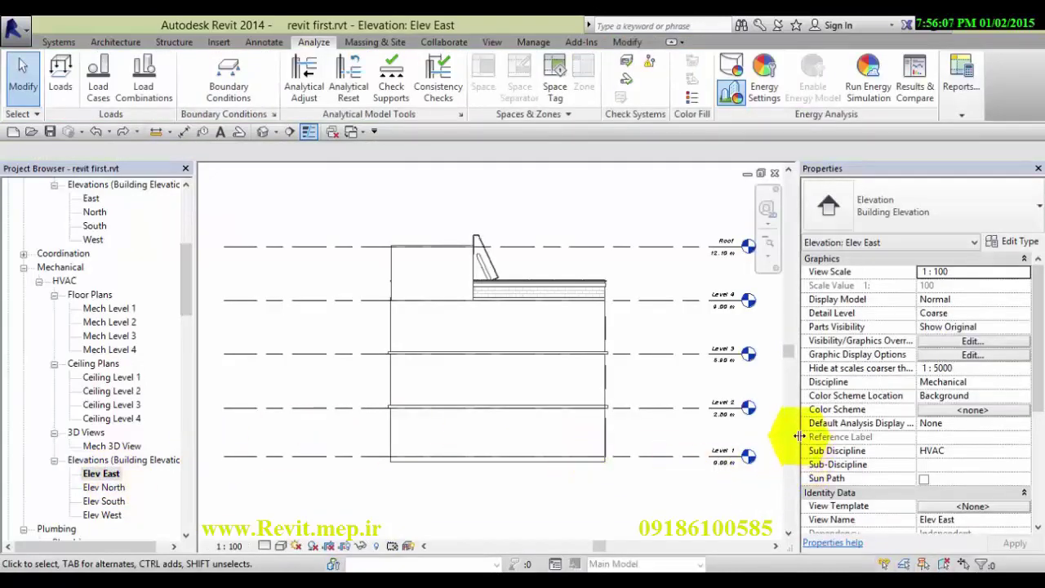
scroll(793, 431, up, 1)
scroll(758, 431, up, 2)
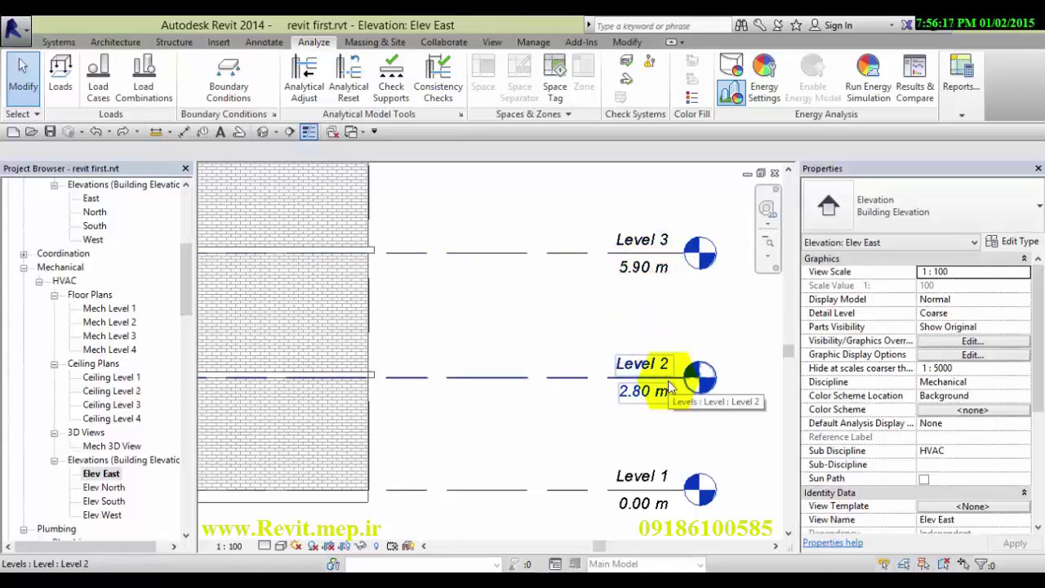
click(775, 173)
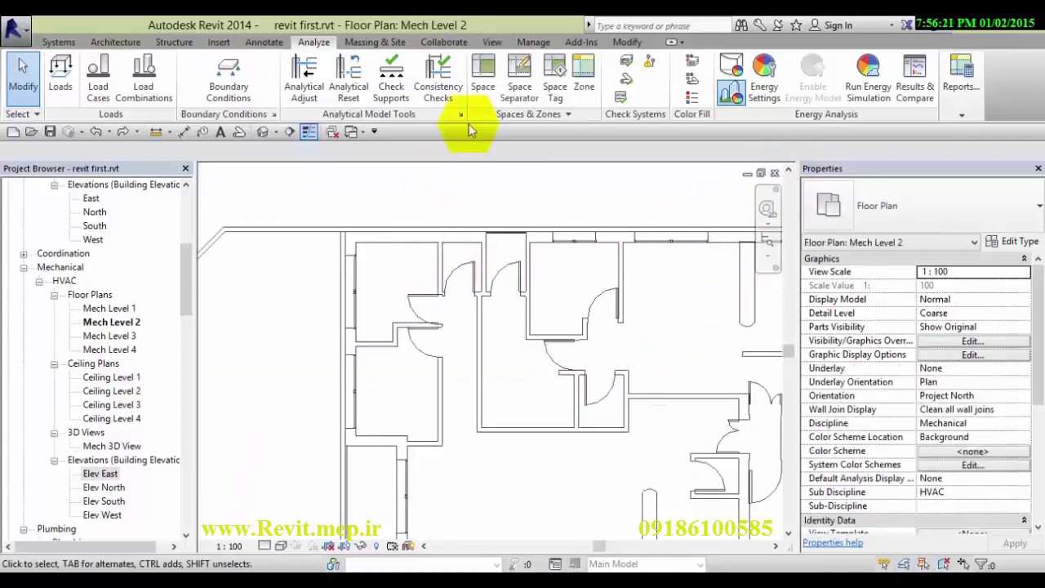
Step: Restart space placement with the limit offset changed to 3.1 m
click(483, 91)
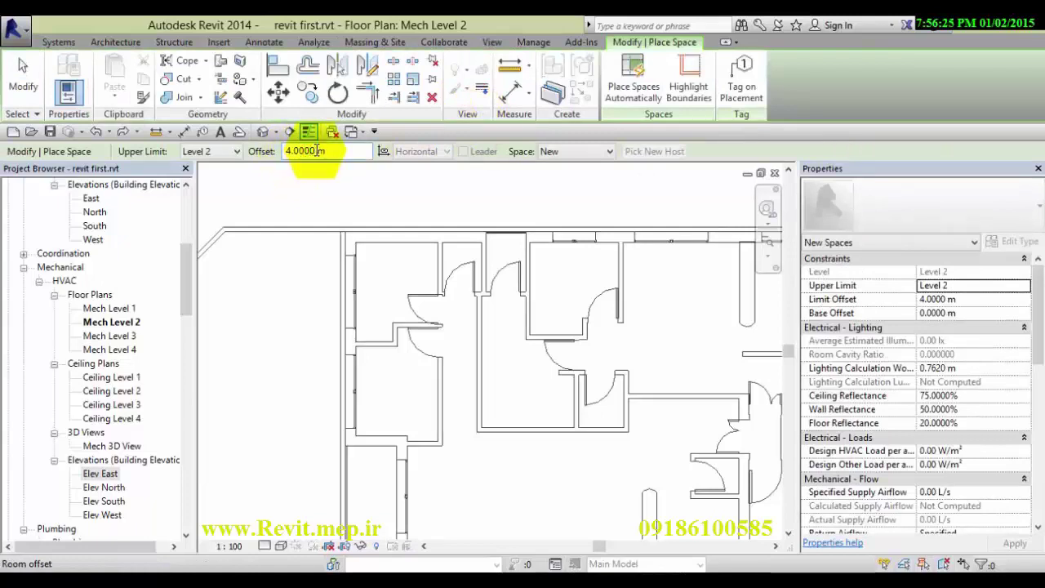
double_click(313, 150)
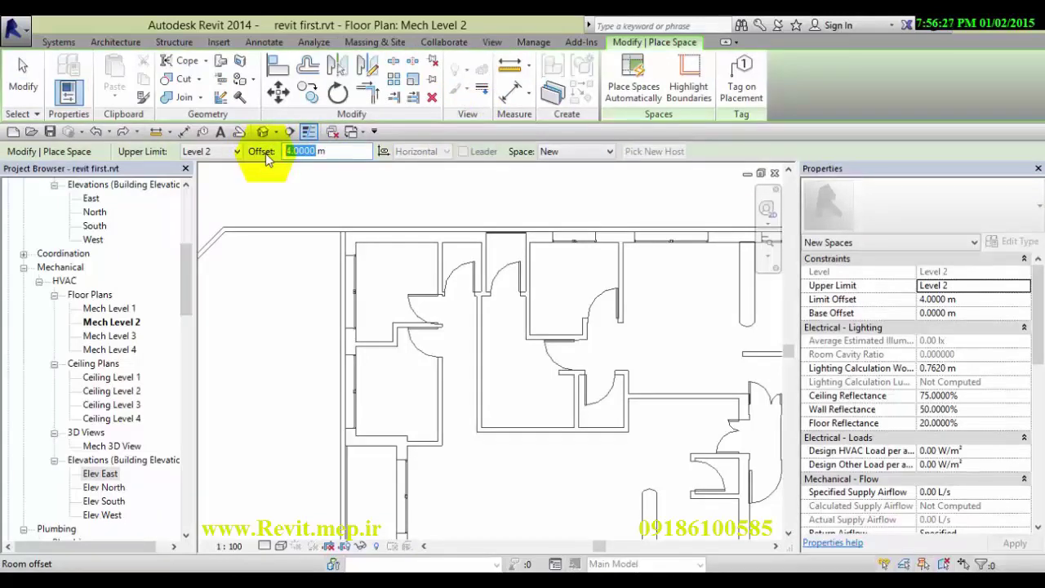
text(3.1)
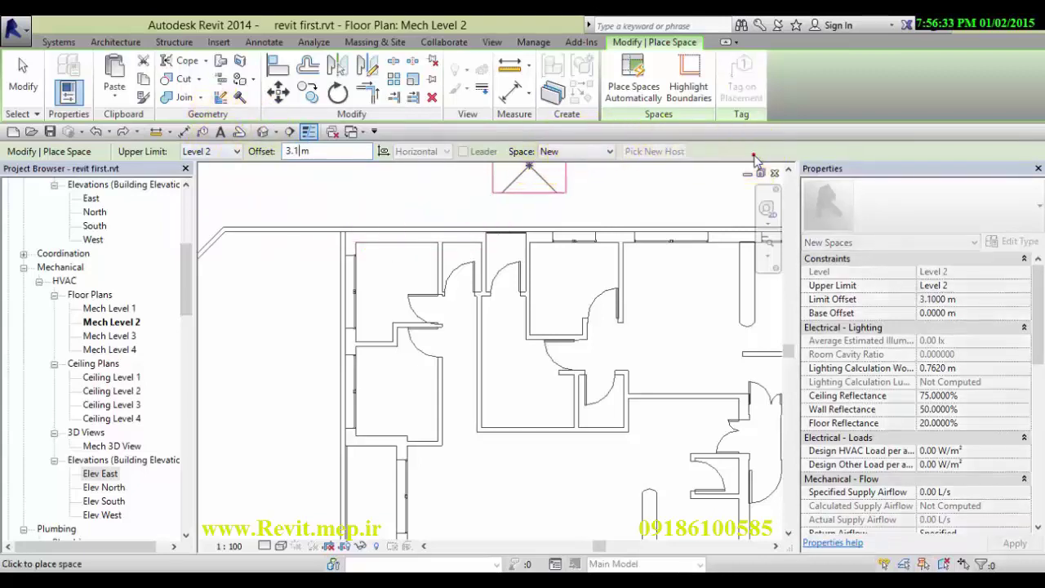
Step: Place spaces in the top-left, lower-left, central, upper-right, big lower and middle rooms
click(398, 283)
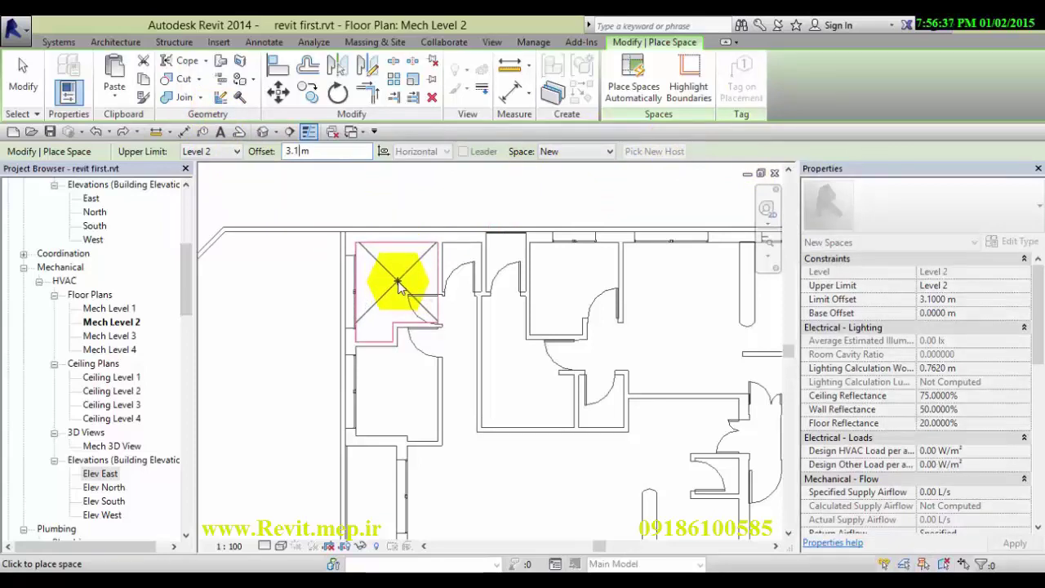
click(398, 284)
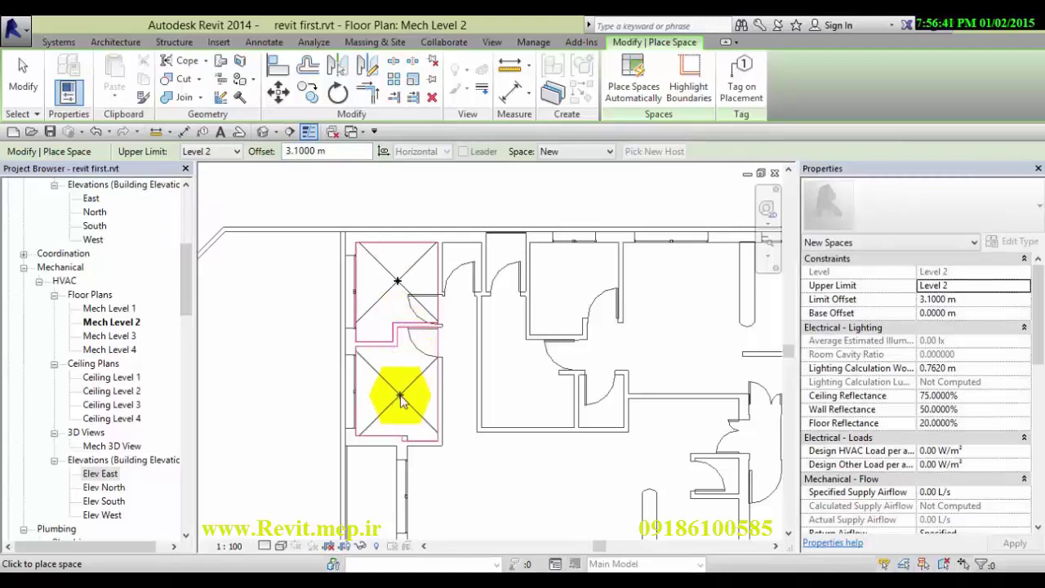
click(408, 336)
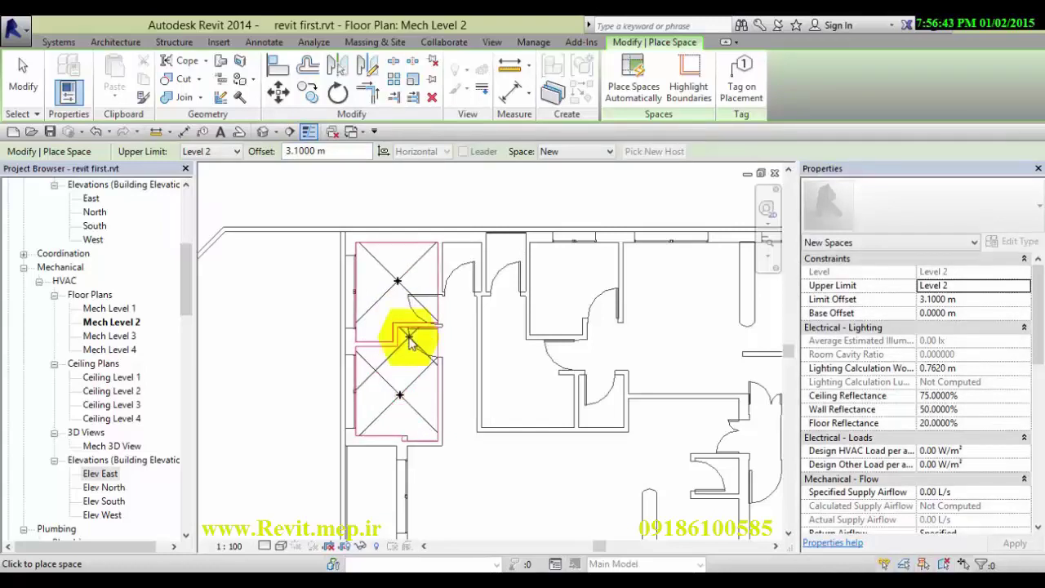
scroll(410, 341, down, 2)
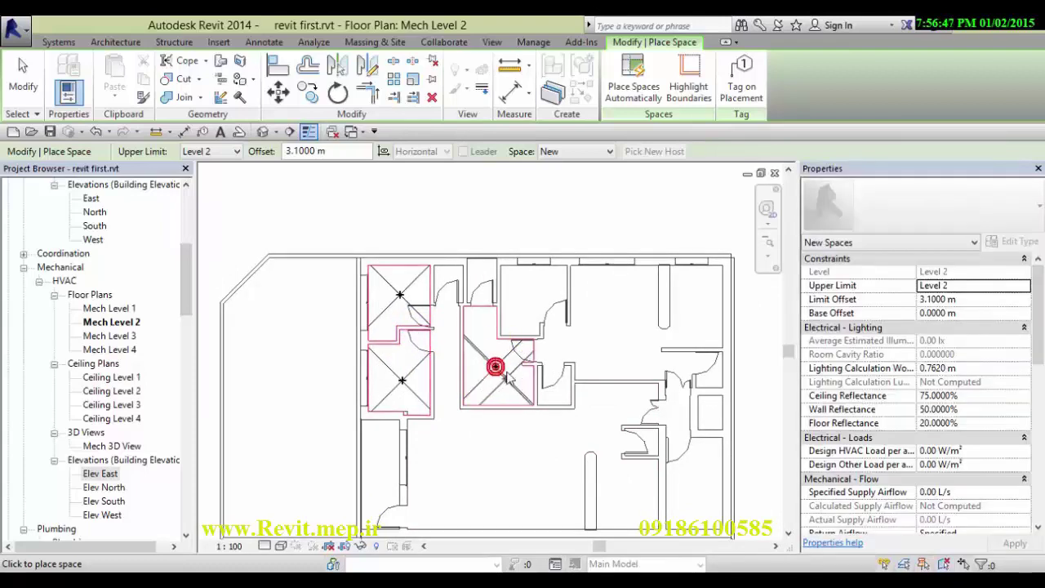
click(527, 327)
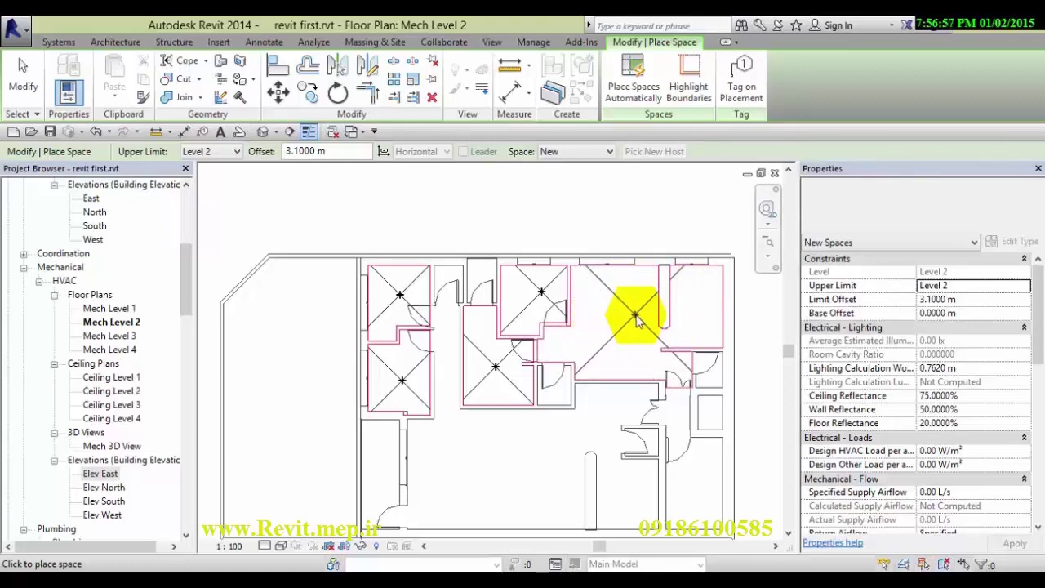
click(639, 320)
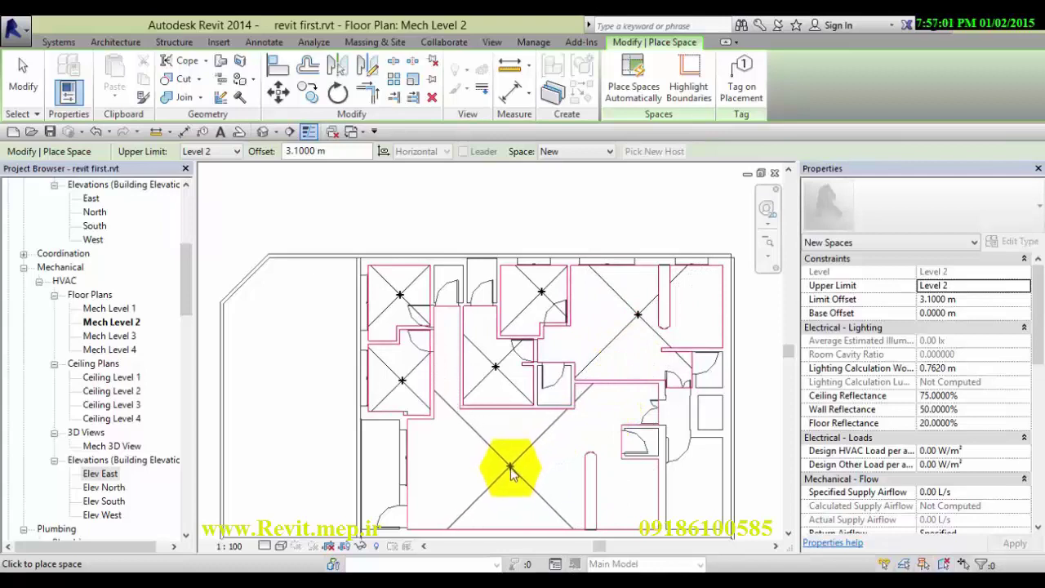
click(513, 469)
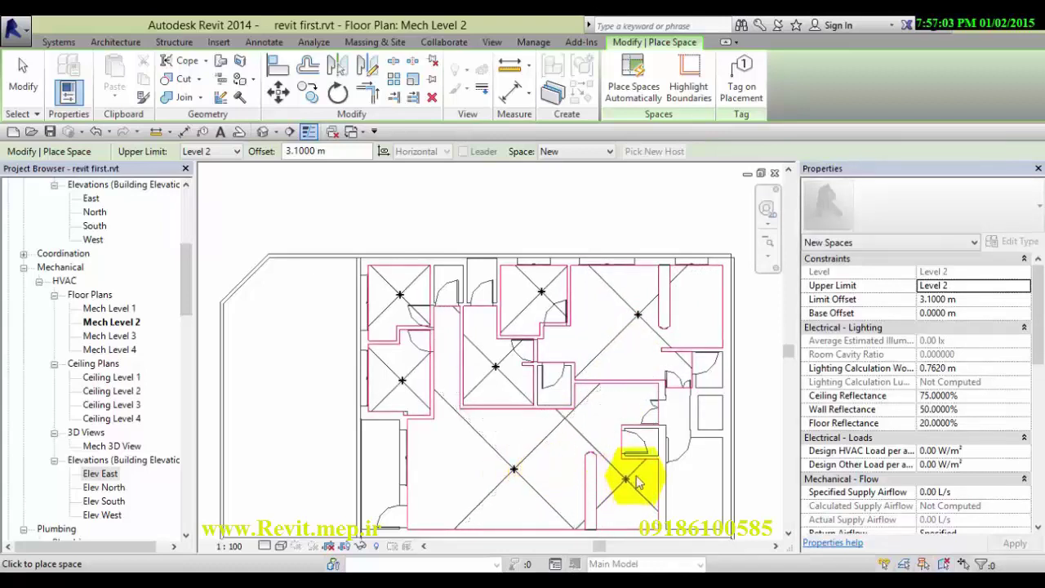
click(498, 364)
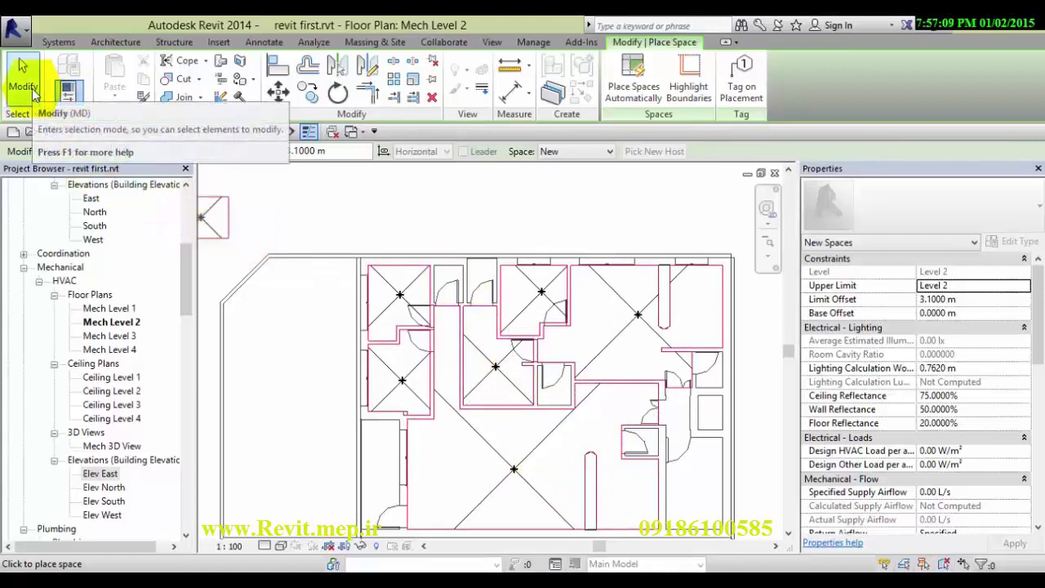
mouse_move(23, 78)
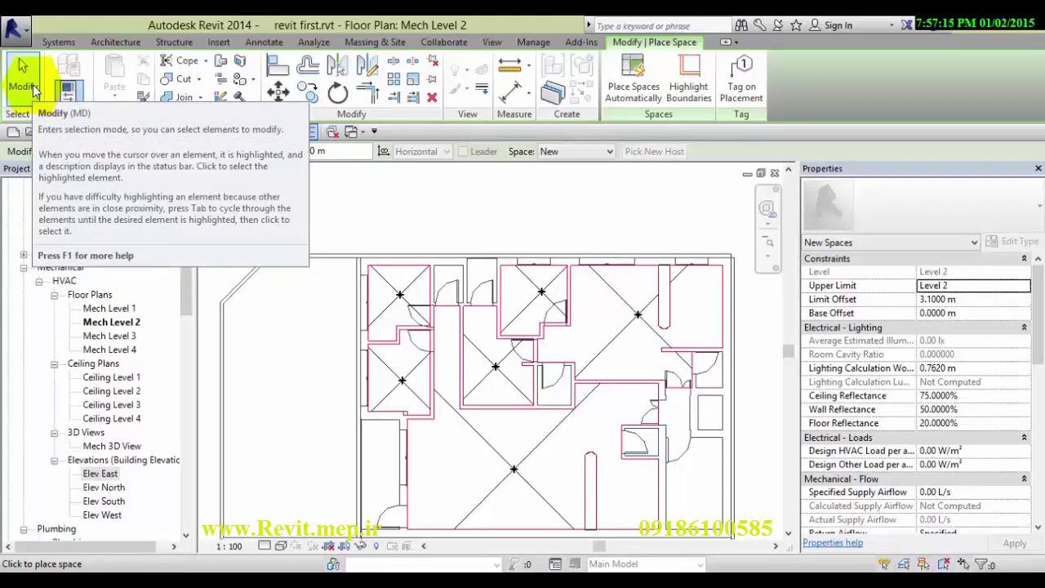
Step: Finish placing spaces and start Space Tag, triggering the missing tag family prompt
click(33, 90)
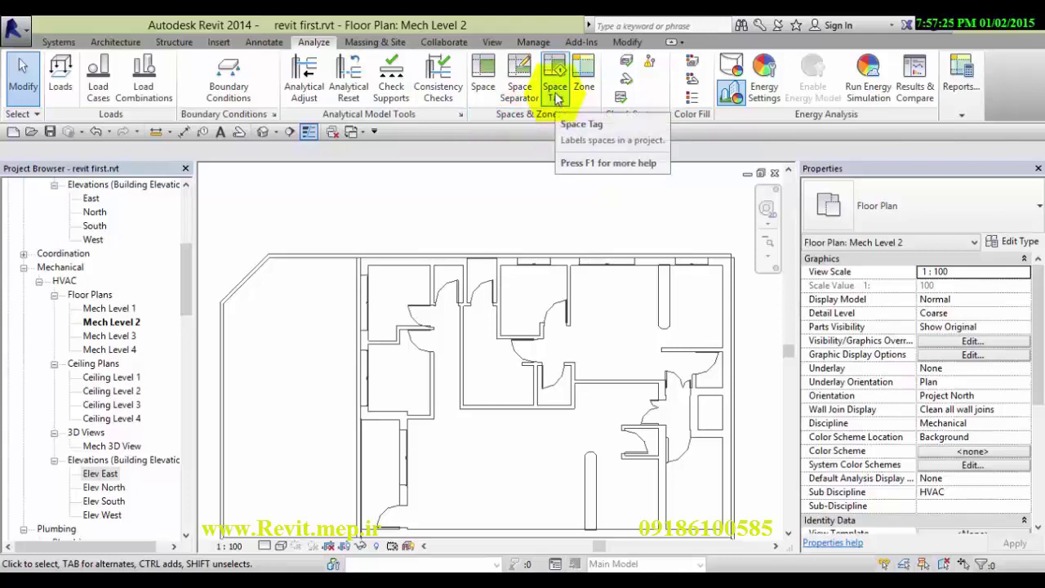
mouse_move(555, 86)
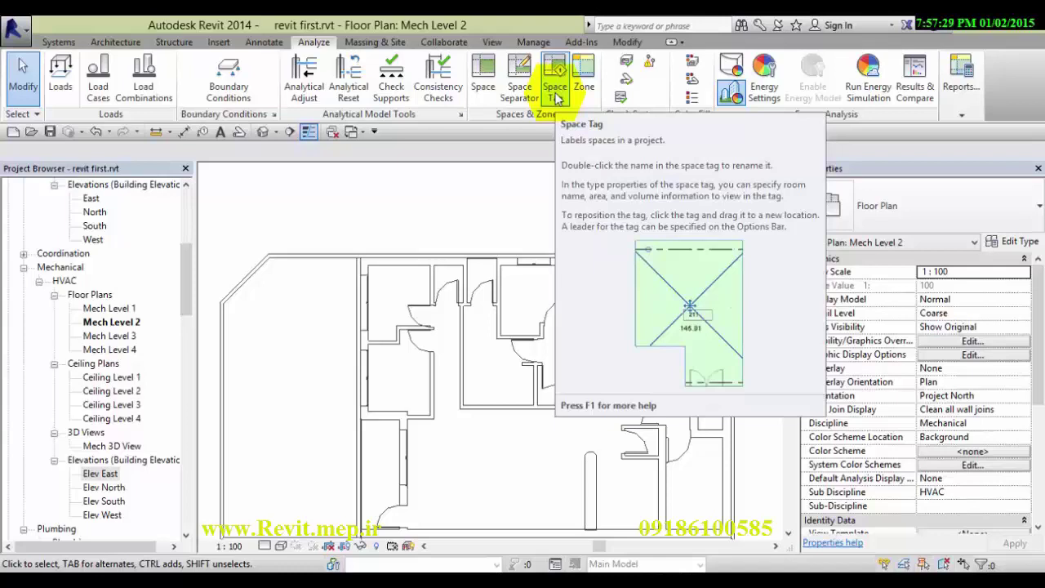
click(556, 96)
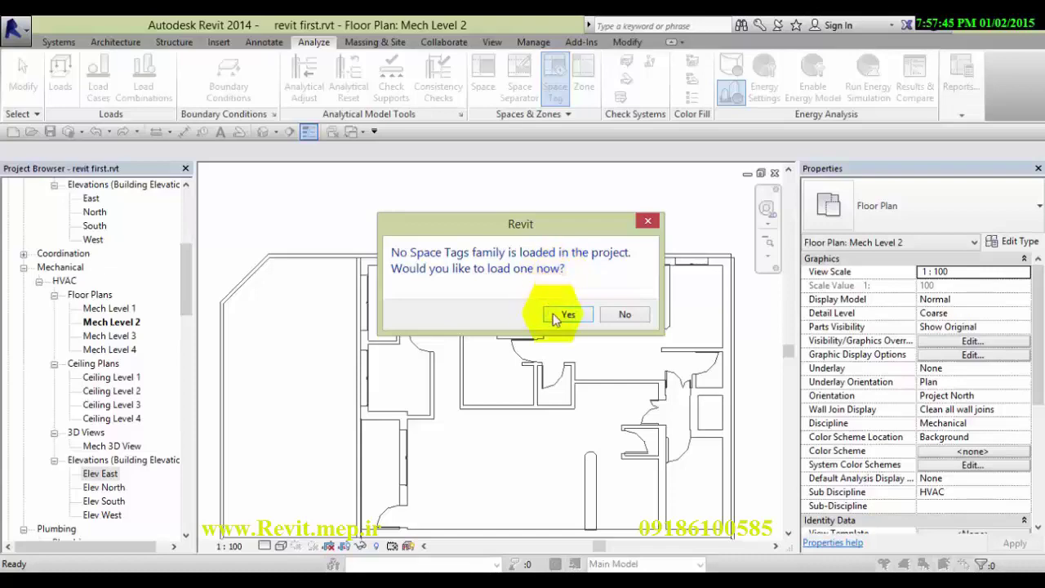
Step: Load the M_Space Tag.rfa family from Annotations > Mechanical
click(564, 315)
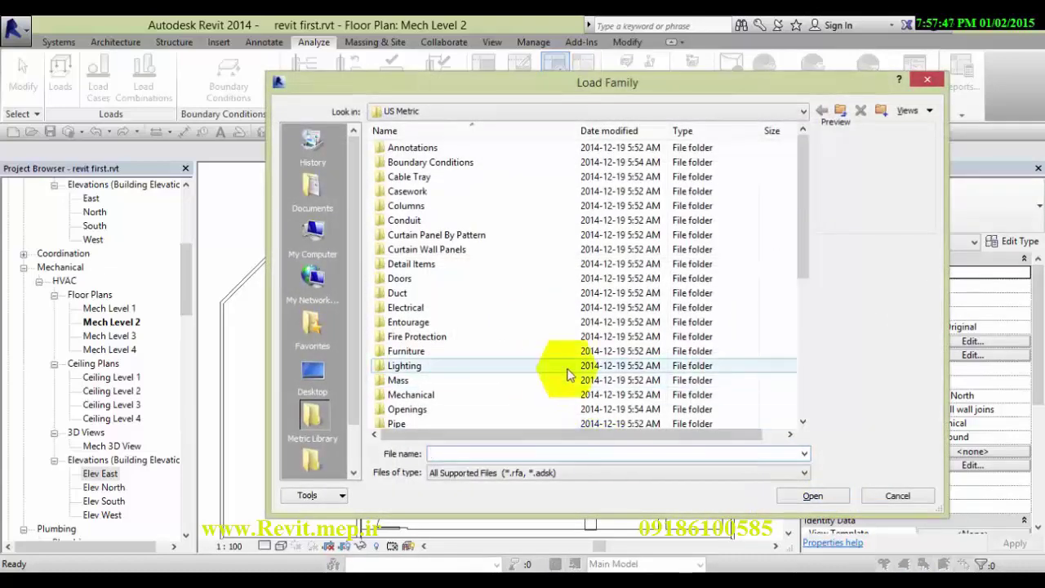
double_click(400, 148)
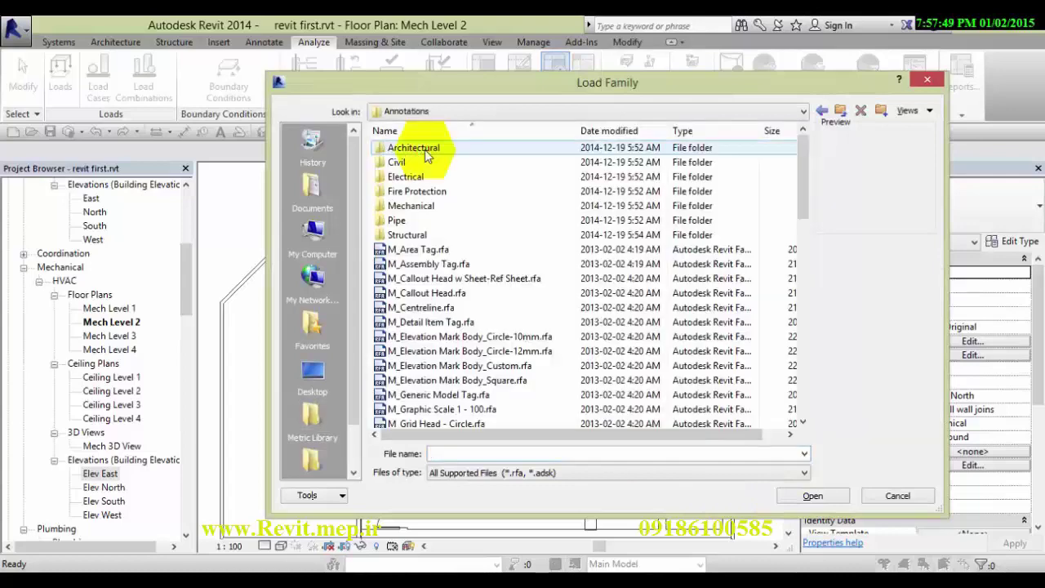
double_click(412, 206)
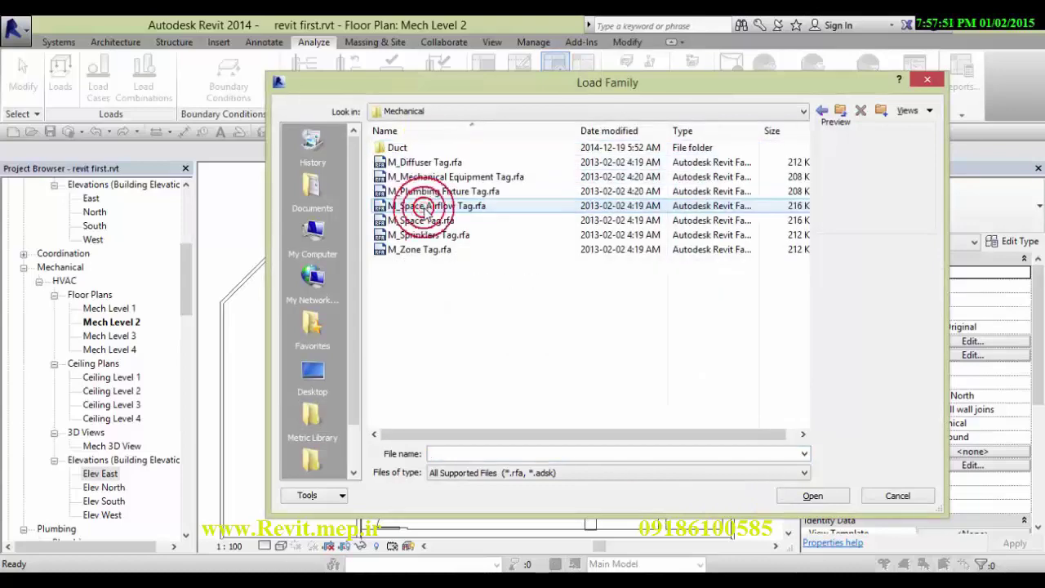
click(422, 221)
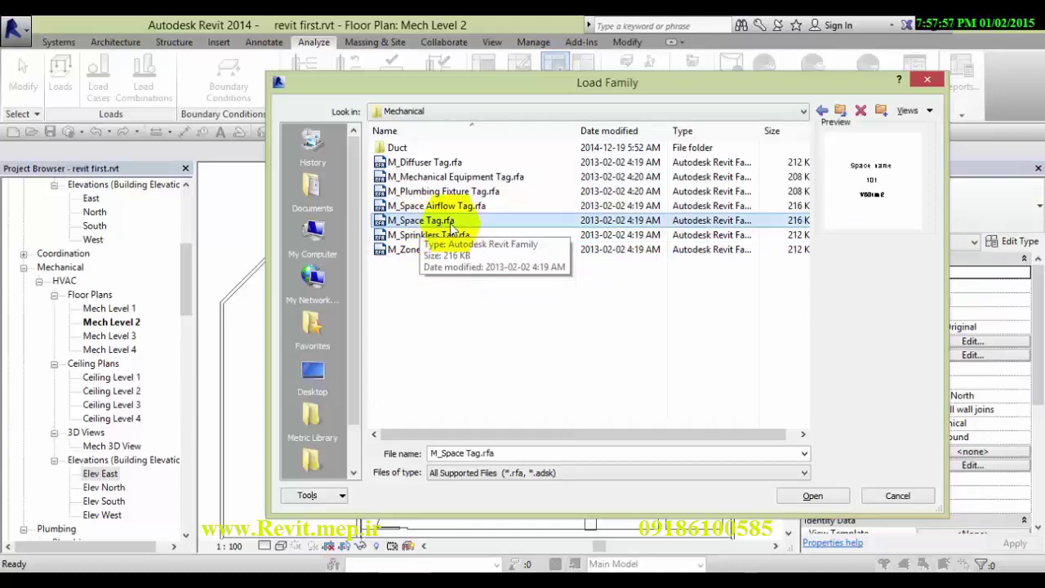
click(810, 495)
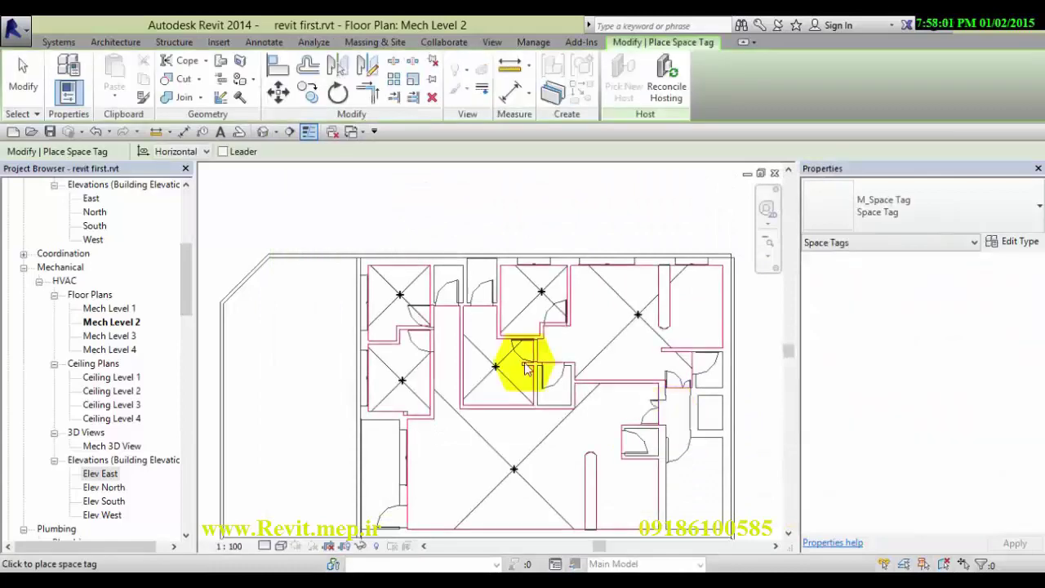
Step: Place space tags 1 through 6 in the six rooms of Mech Level 2
scroll(400, 298, up, 2)
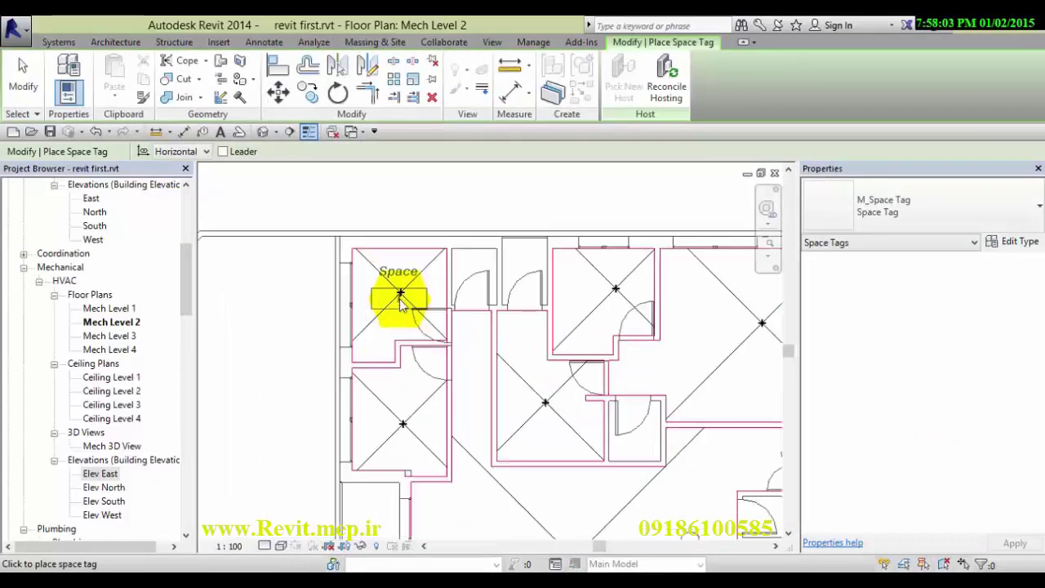
click(402, 287)
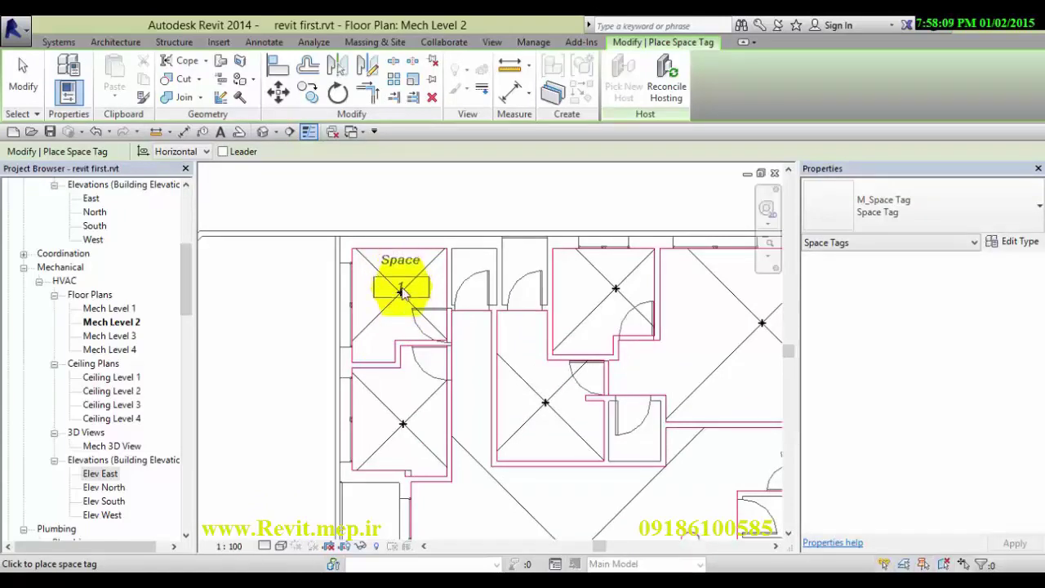
click(401, 292)
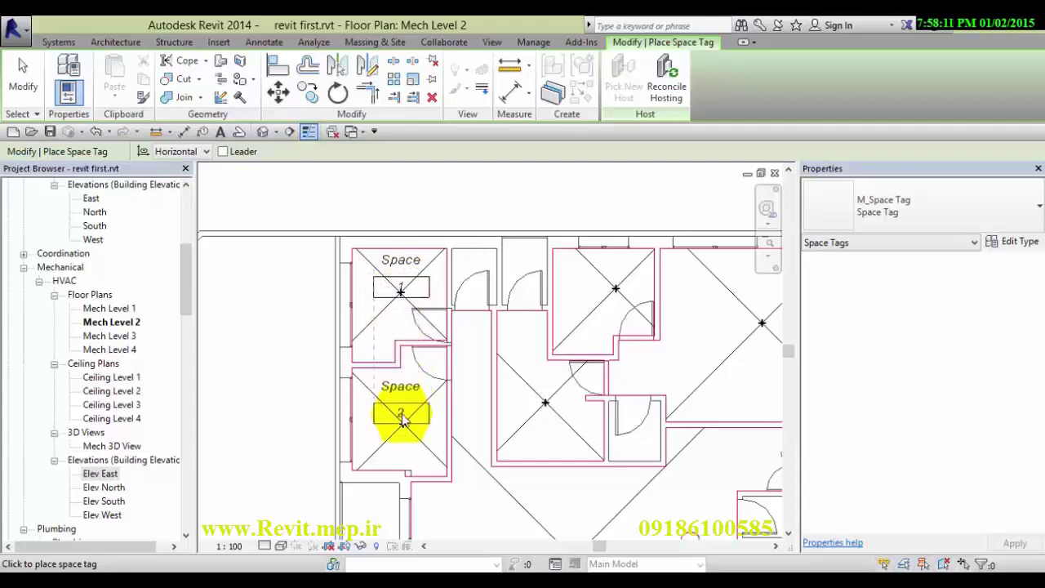
click(401, 418)
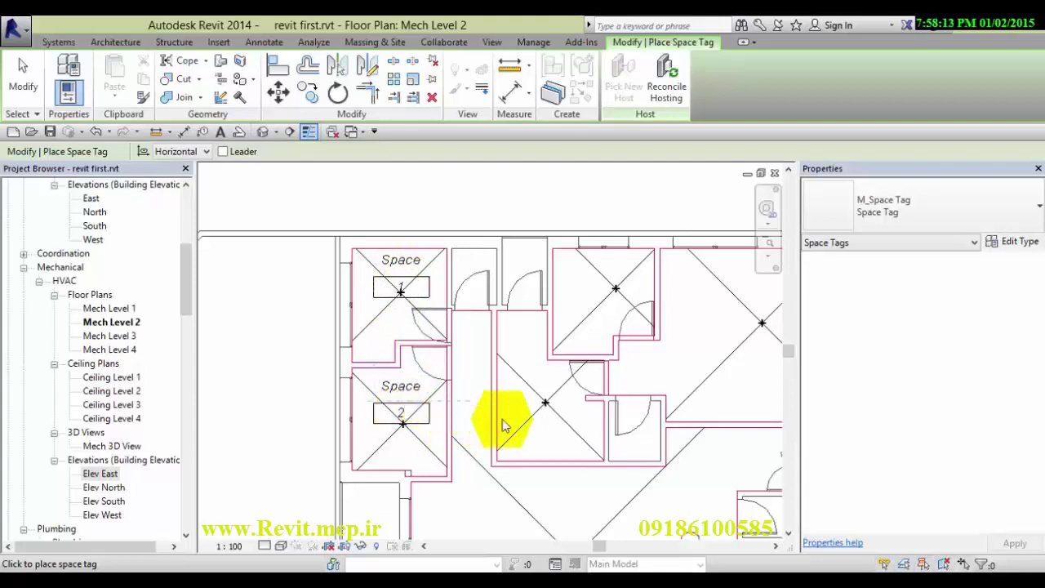
click(551, 407)
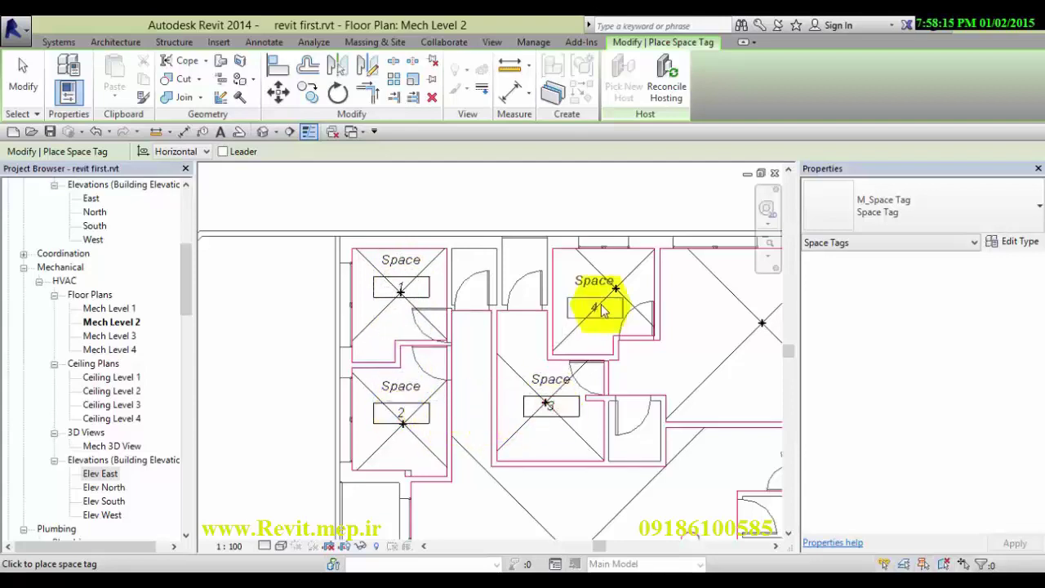
click(607, 303)
scroll(516, 315, down, 1)
scroll(516, 314, down, 1)
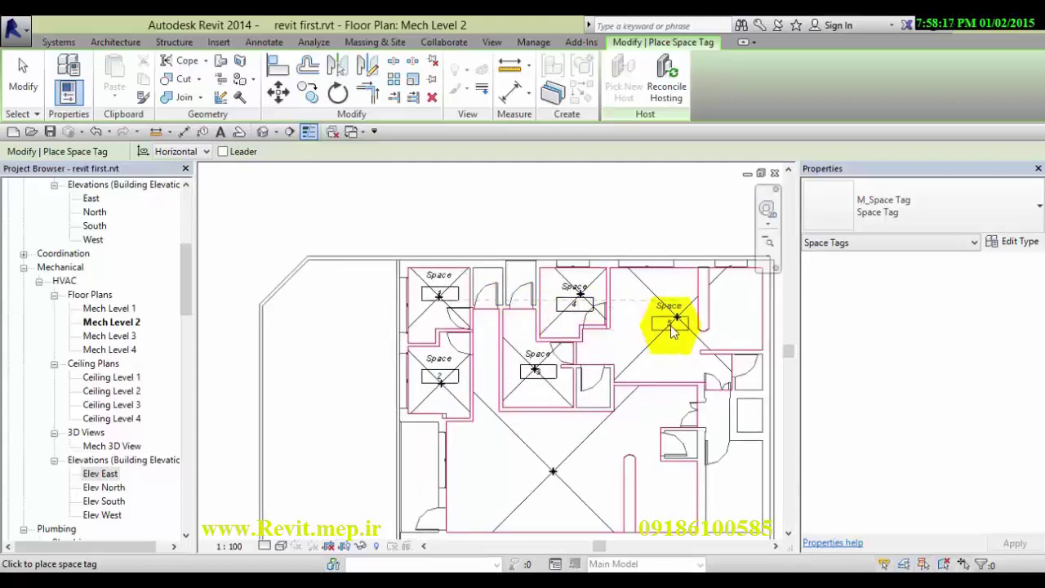
click(669, 320)
click(553, 473)
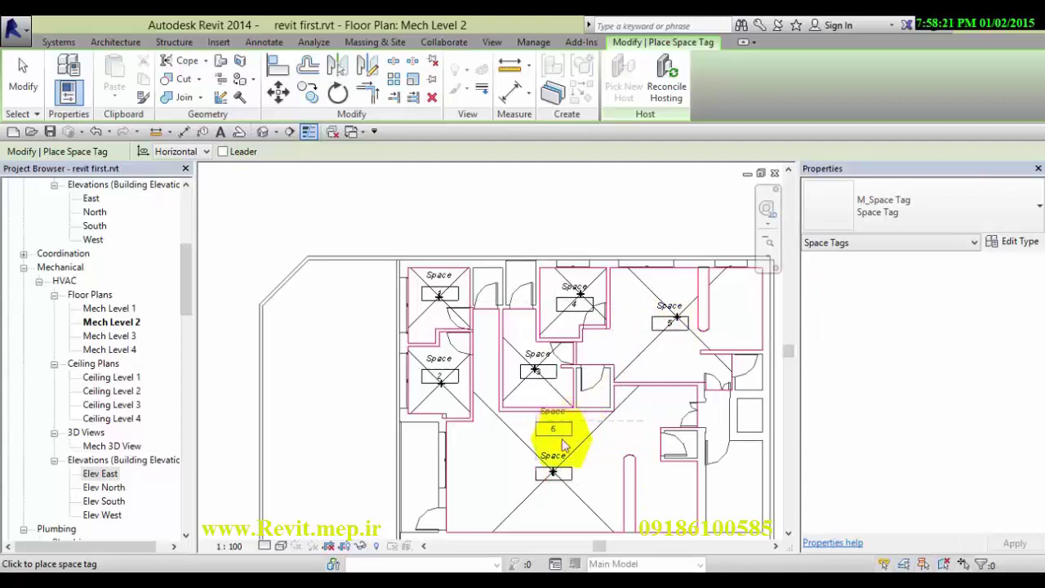
click(25, 91)
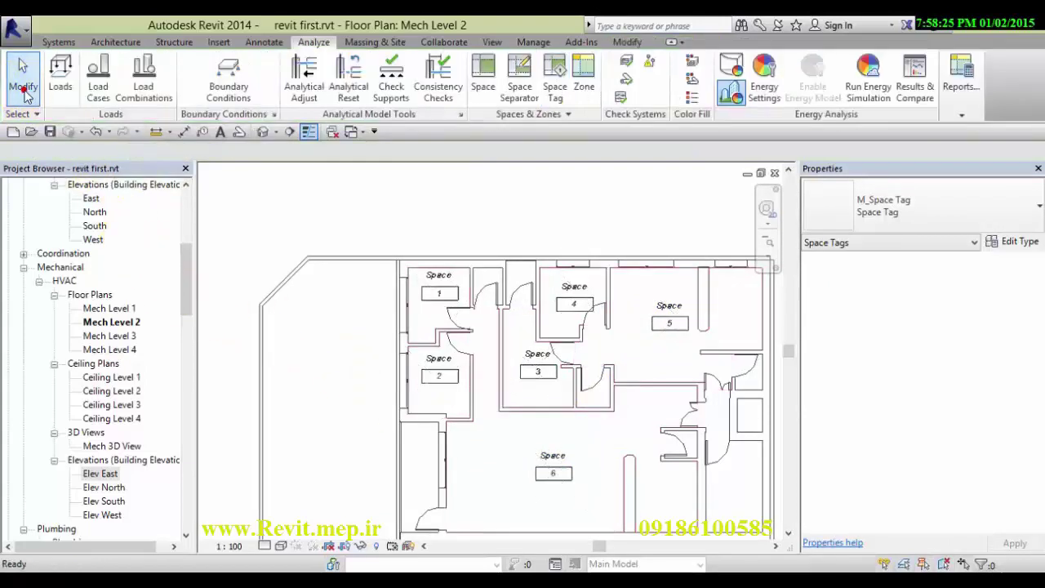
scroll(482, 267, up, 3)
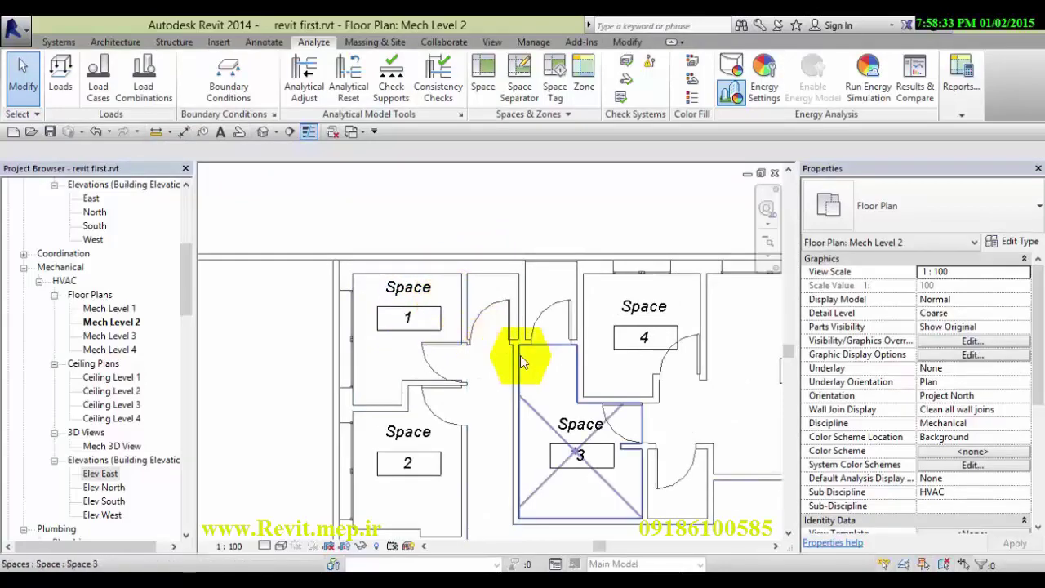
scroll(520, 355, down, 1)
scroll(485, 350, down, 2)
scroll(576, 463, up, 1)
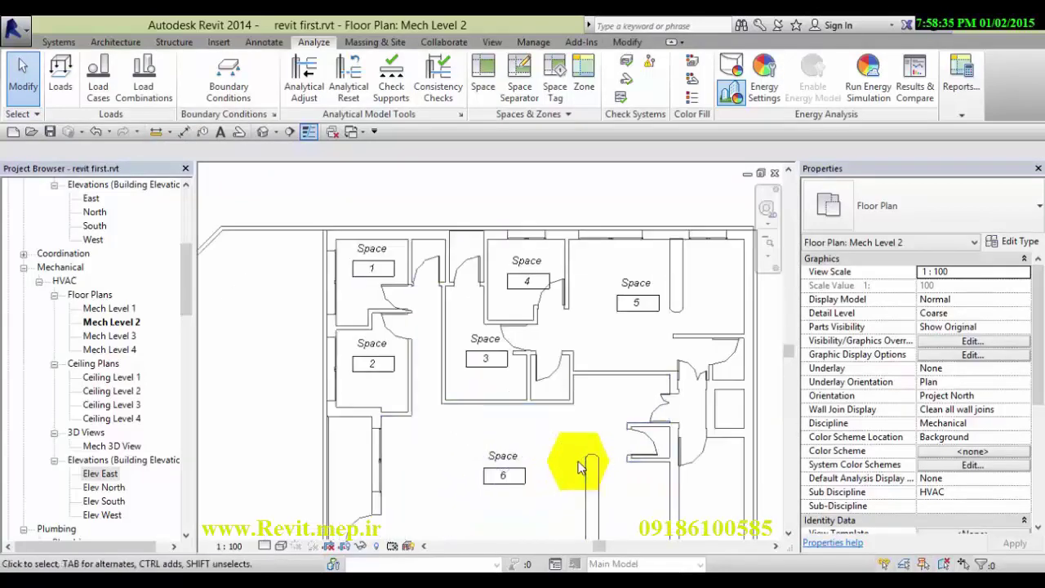
scroll(556, 445, up, 1)
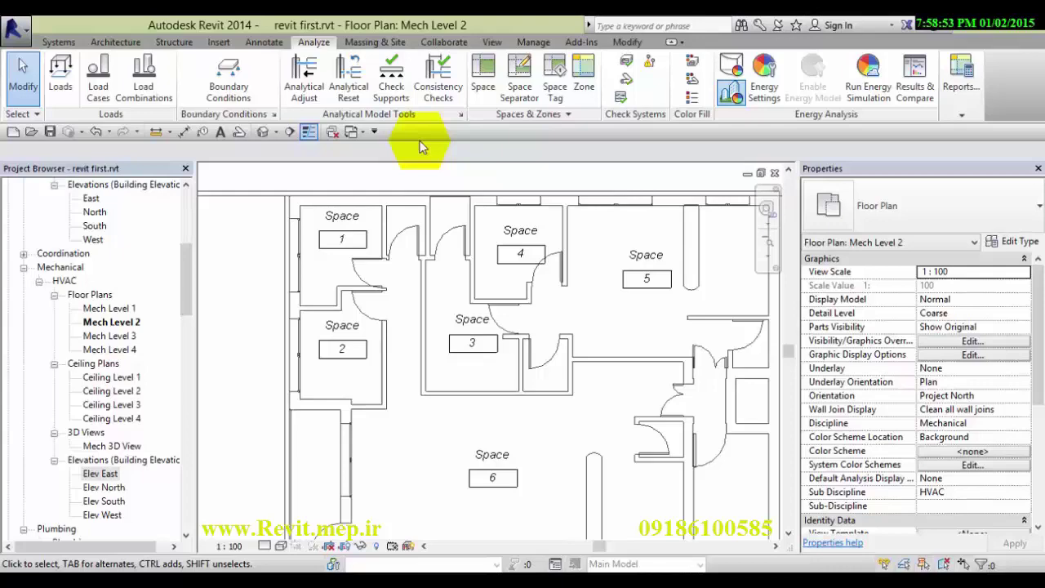
Step: Start Space Separator, abandon a line begun at the top wall, and restart the tool
click(519, 91)
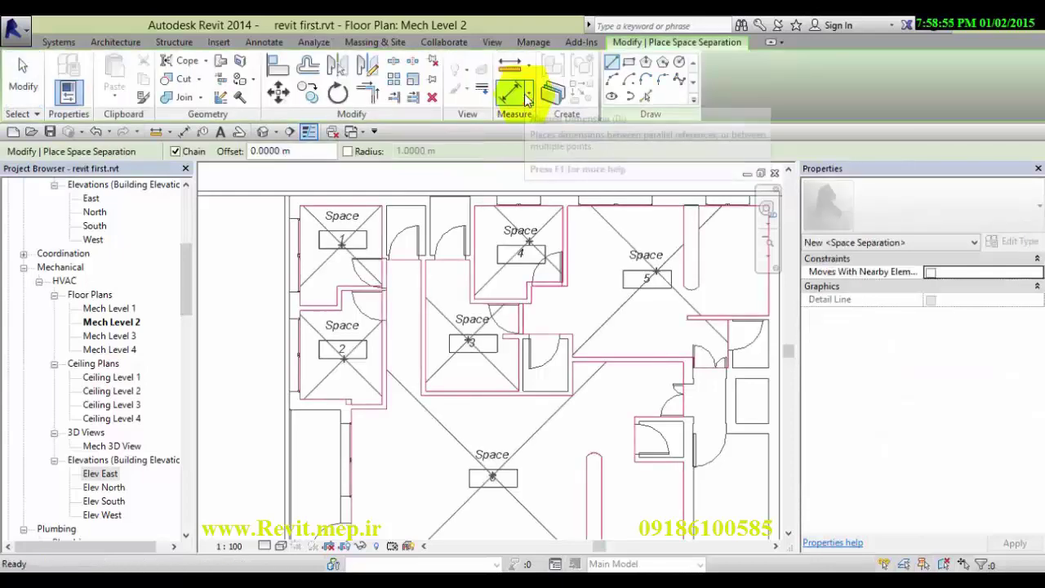
click(18, 82)
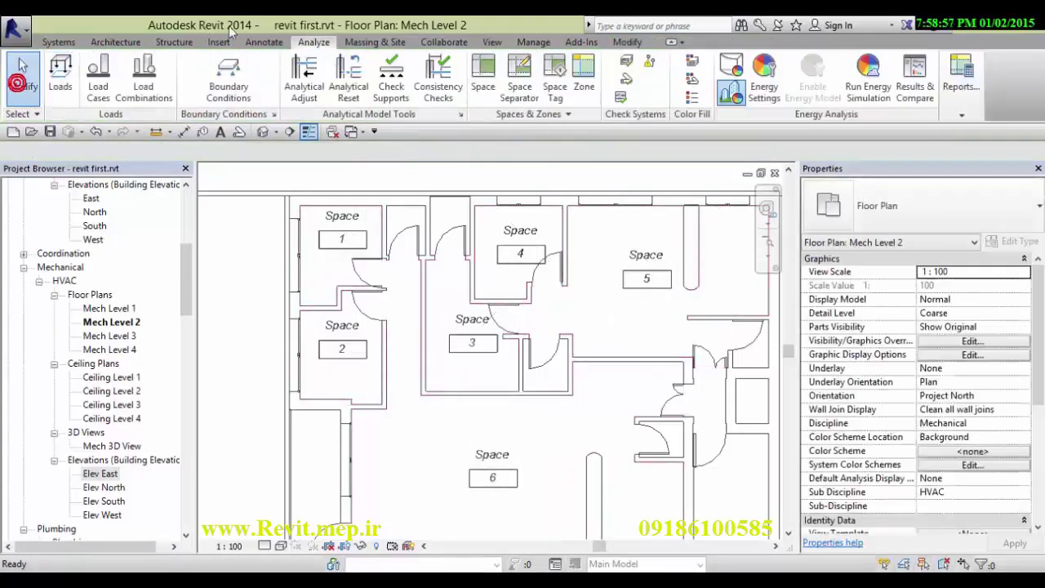
click(535, 101)
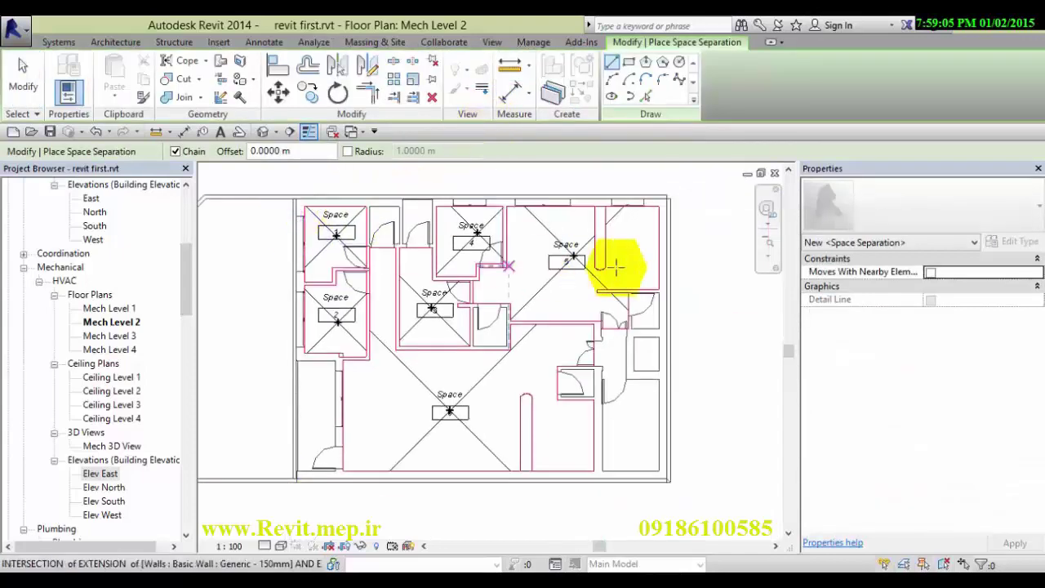
scroll(616, 266, up, 2)
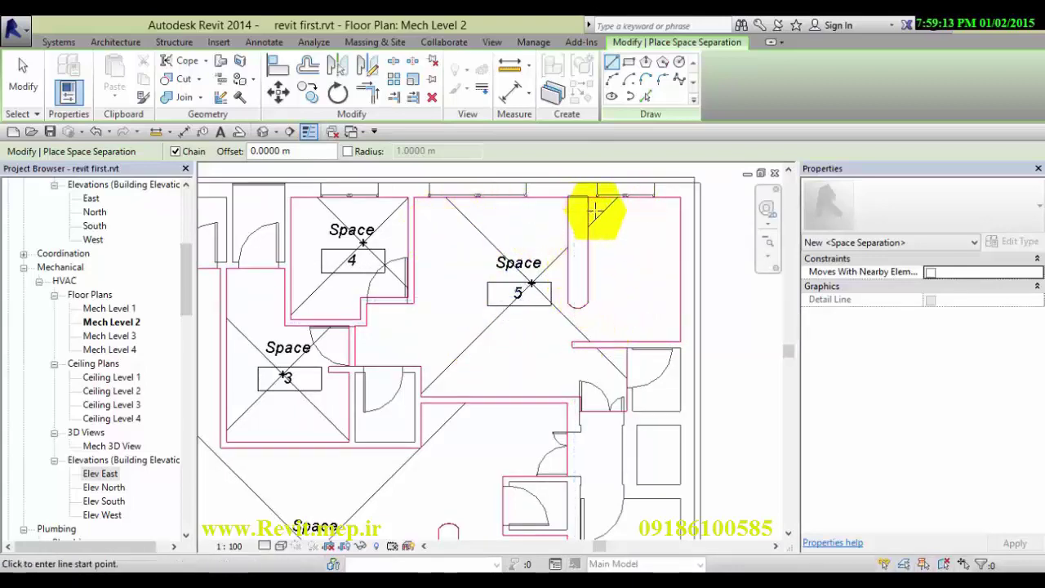
scroll(583, 196, up, 3)
scroll(572, 196, down, 3)
scroll(490, 198, up, 3)
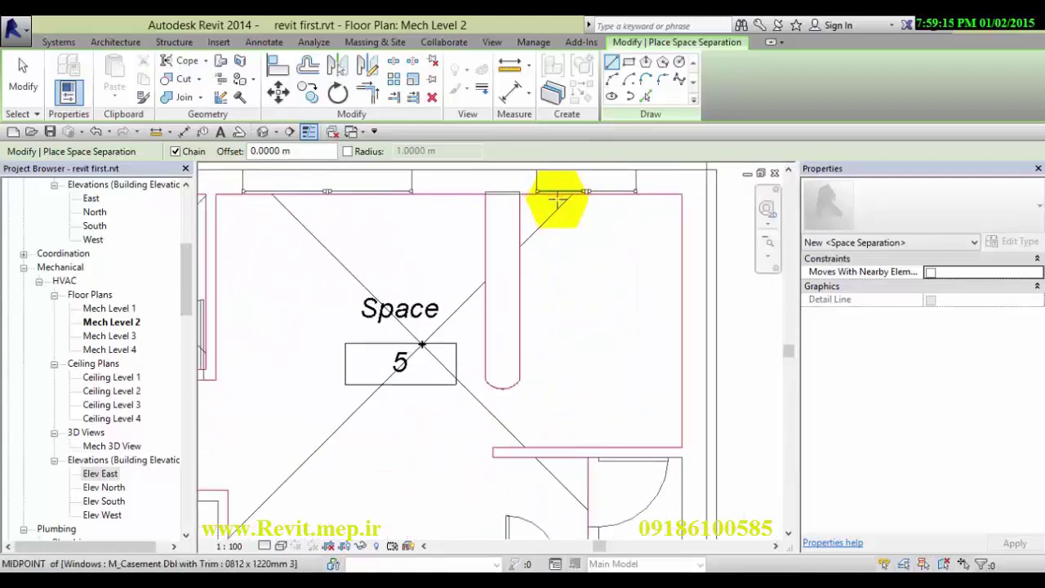
scroll(551, 196, down, 2)
scroll(545, 193, down, 1)
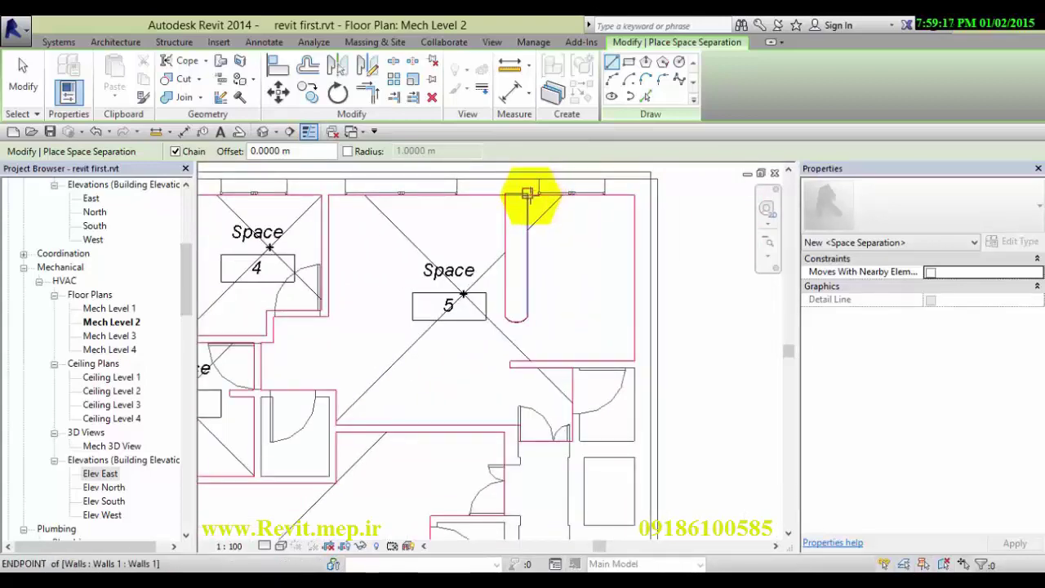
click(527, 194)
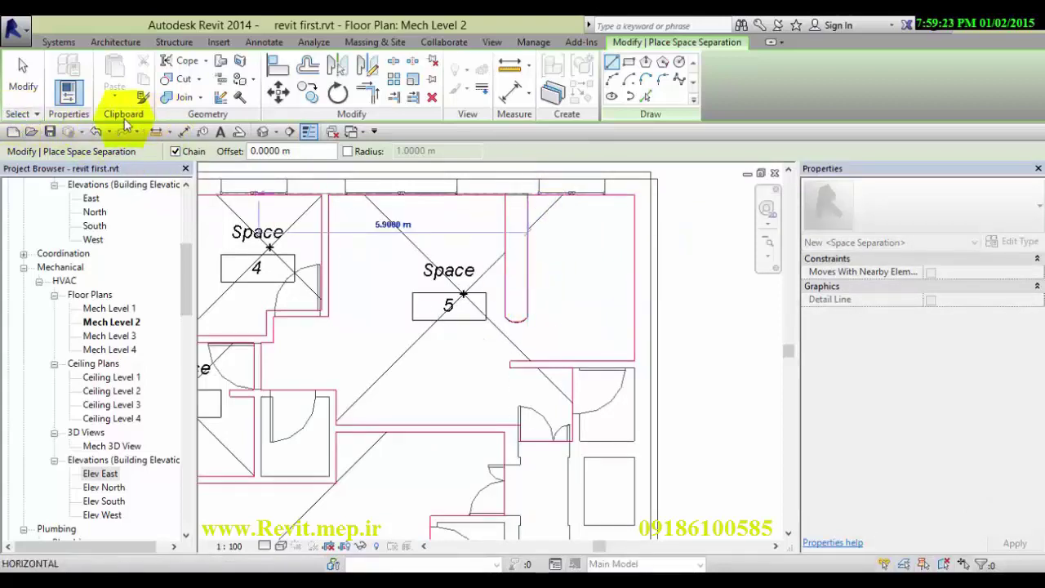
click(22, 78)
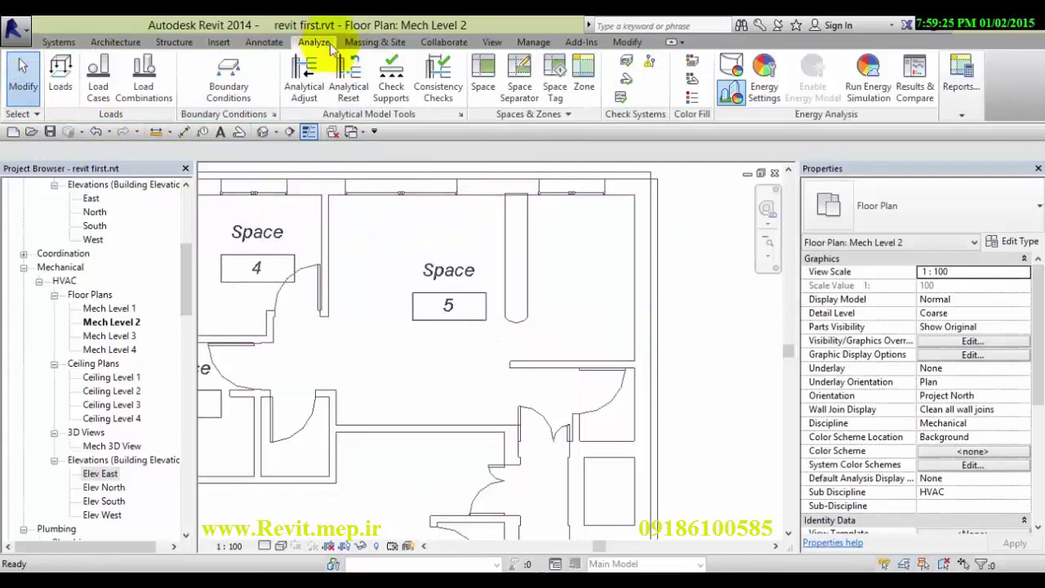
click(519, 75)
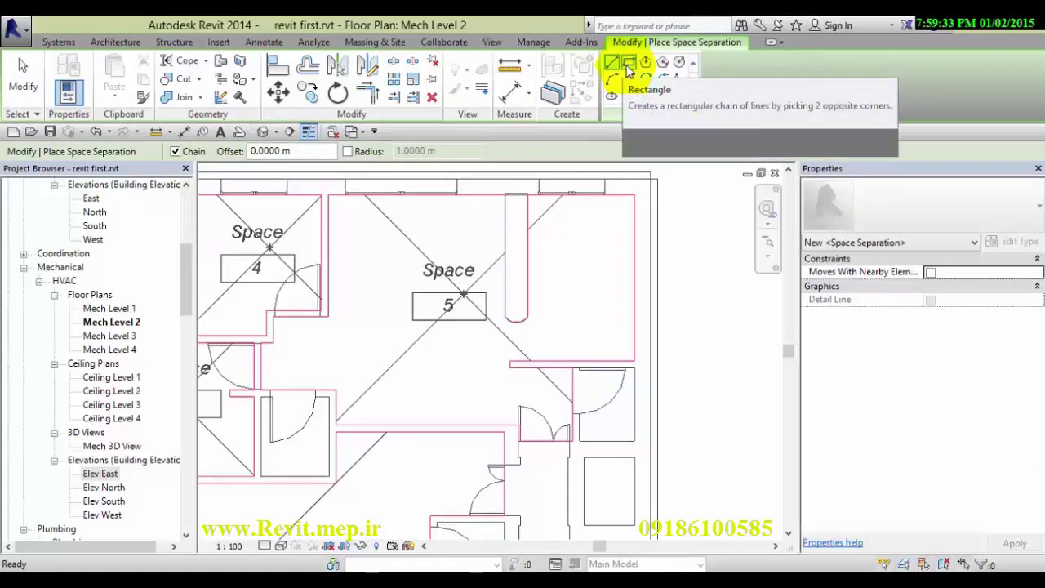
mouse_move(629, 62)
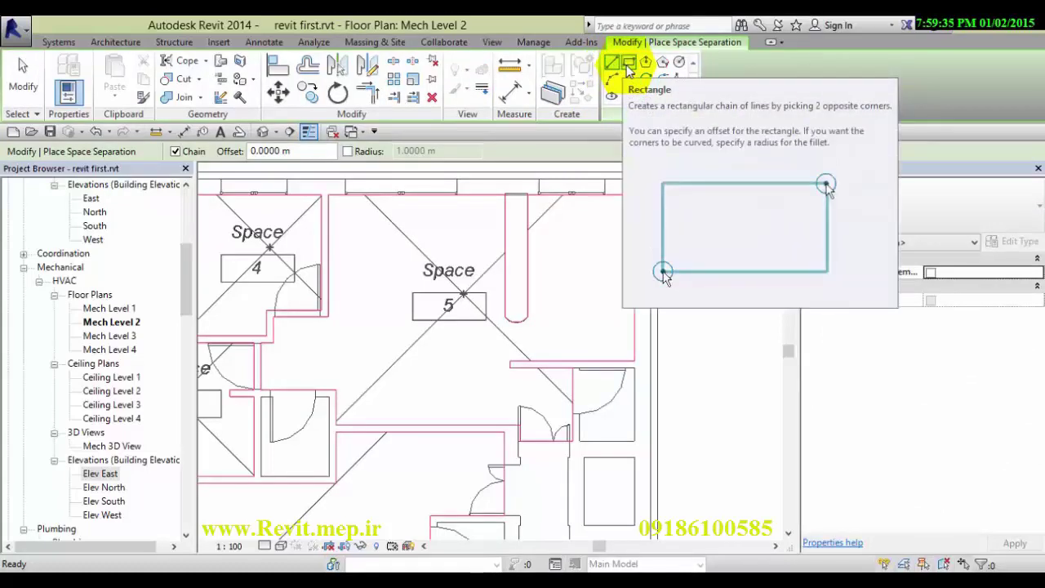
Step: Draw a rectangular separation from Space 5 room's top-right corner to the wall endpoint, dismissing the overlap warning
click(626, 64)
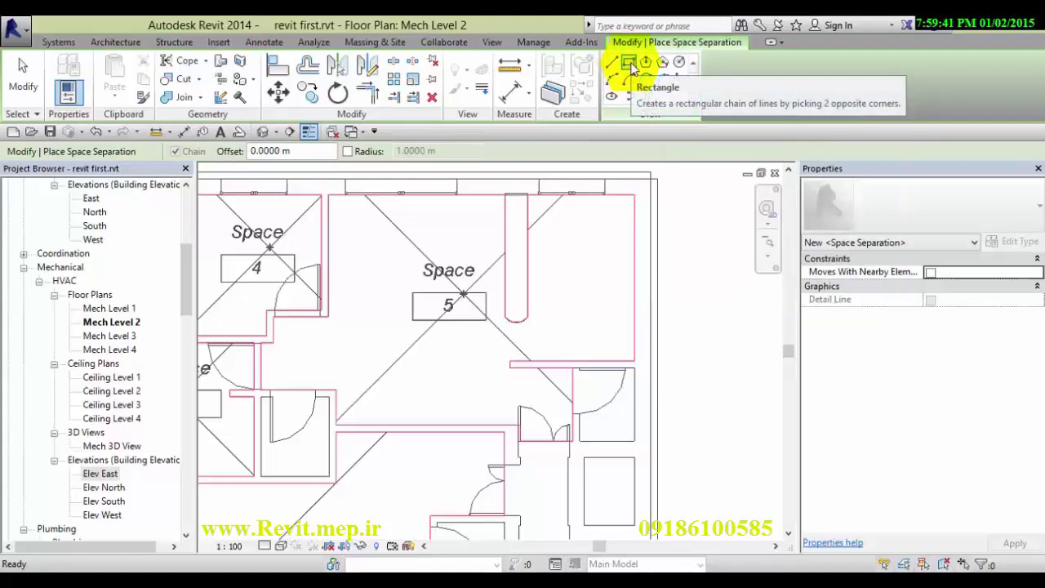
scroll(619, 198, up, 2)
scroll(638, 217, up, 2)
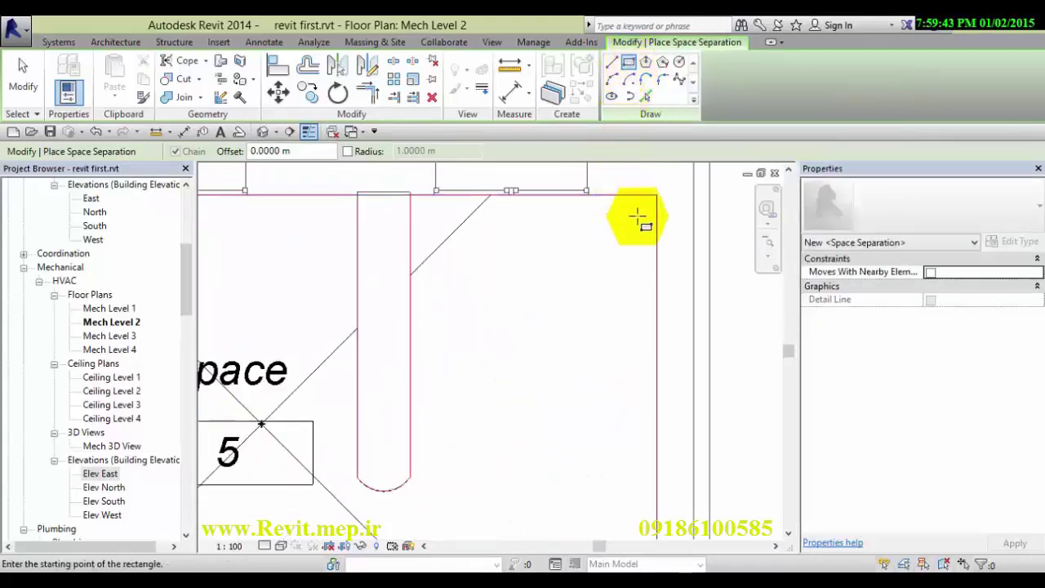
click(649, 205)
scroll(633, 211, down, 3)
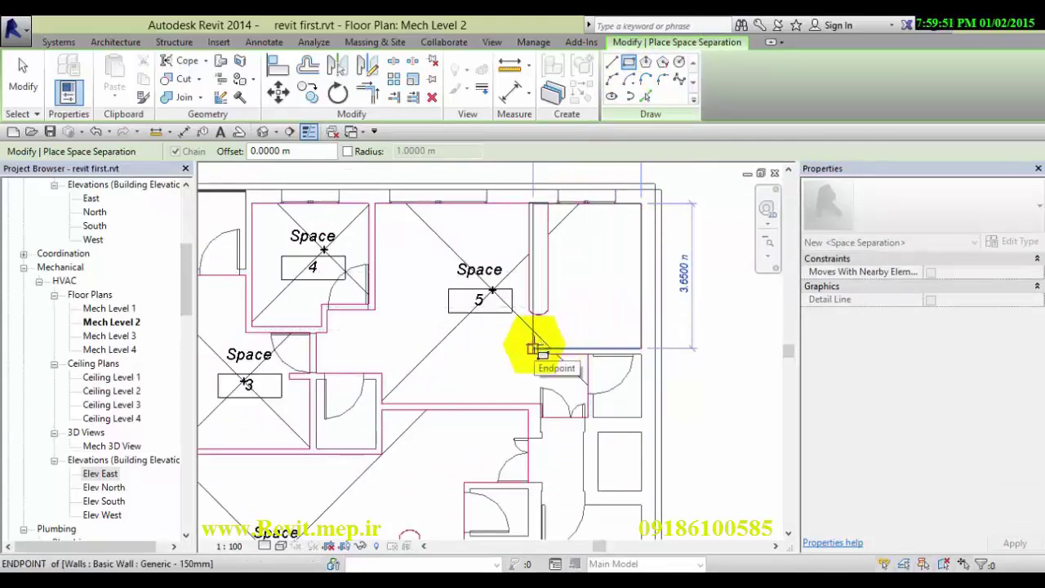
scroll(534, 349, up, 2)
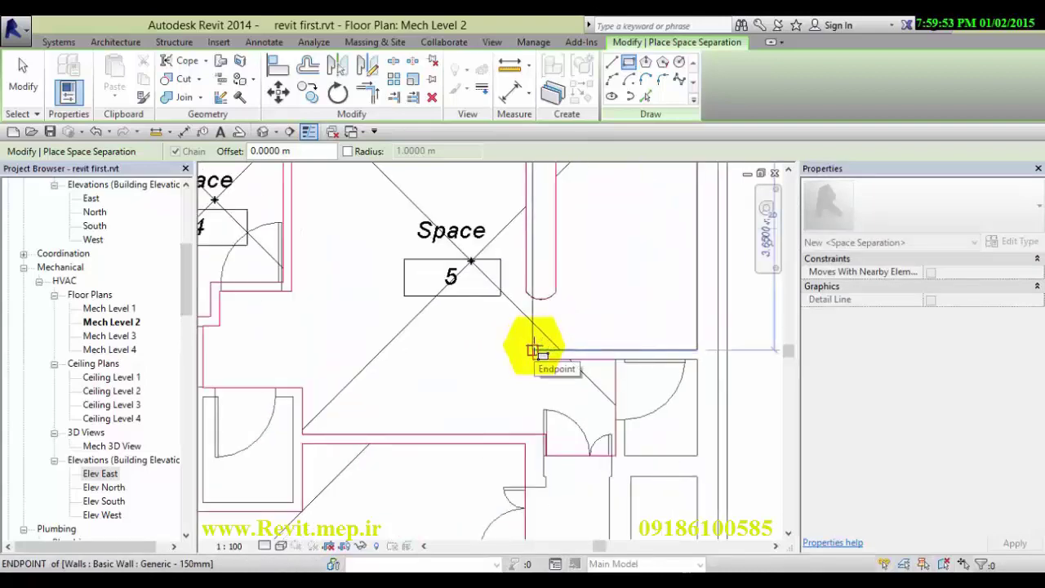
click(534, 349)
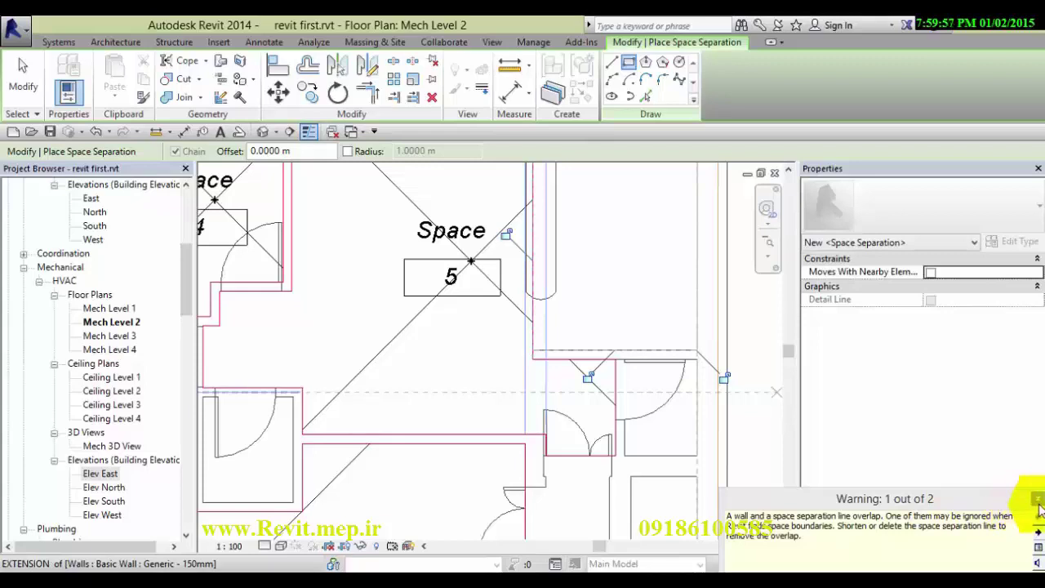
click(1037, 500)
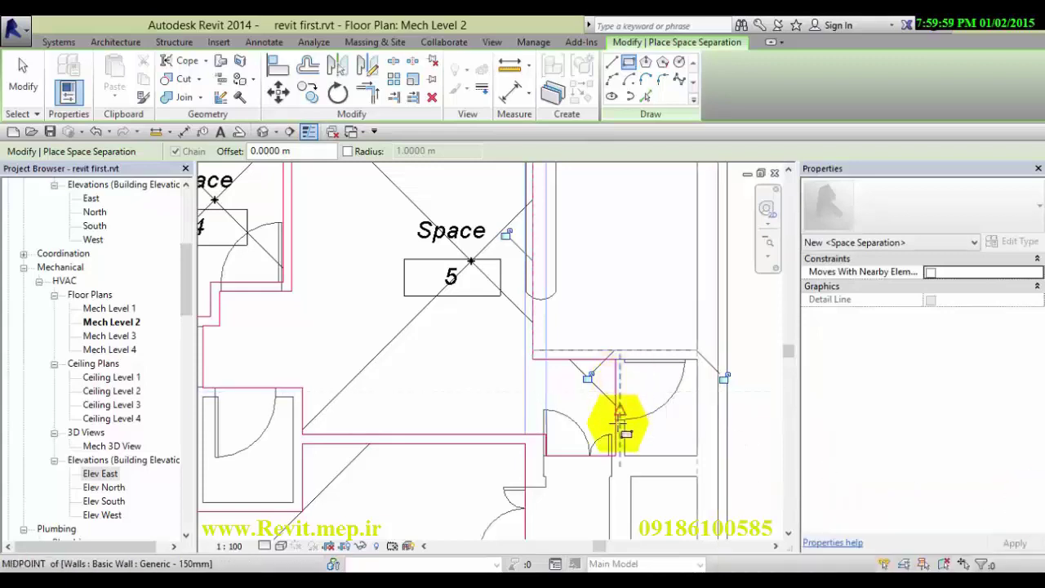
scroll(611, 420, down, 3)
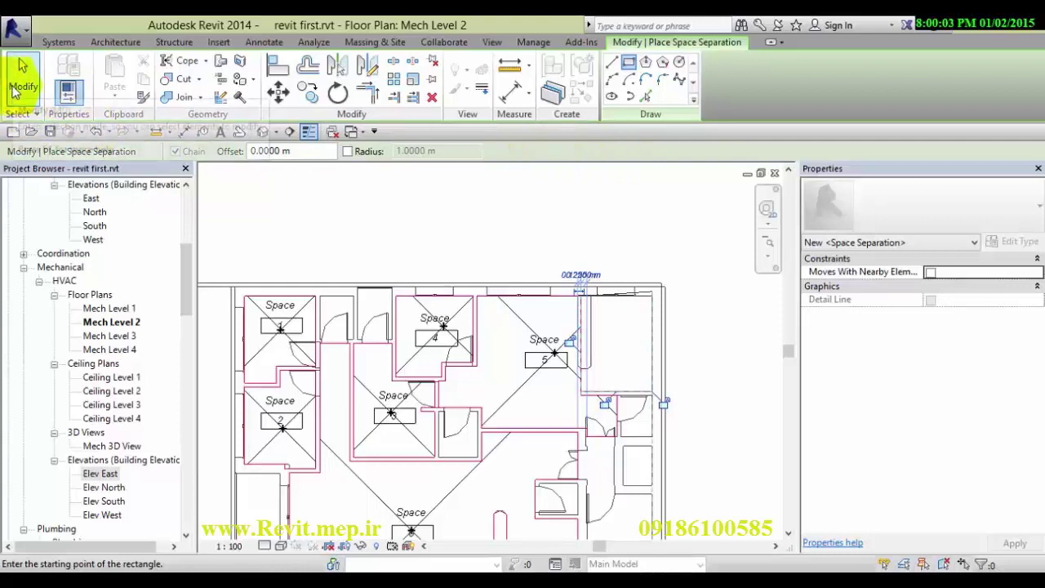
click(21, 78)
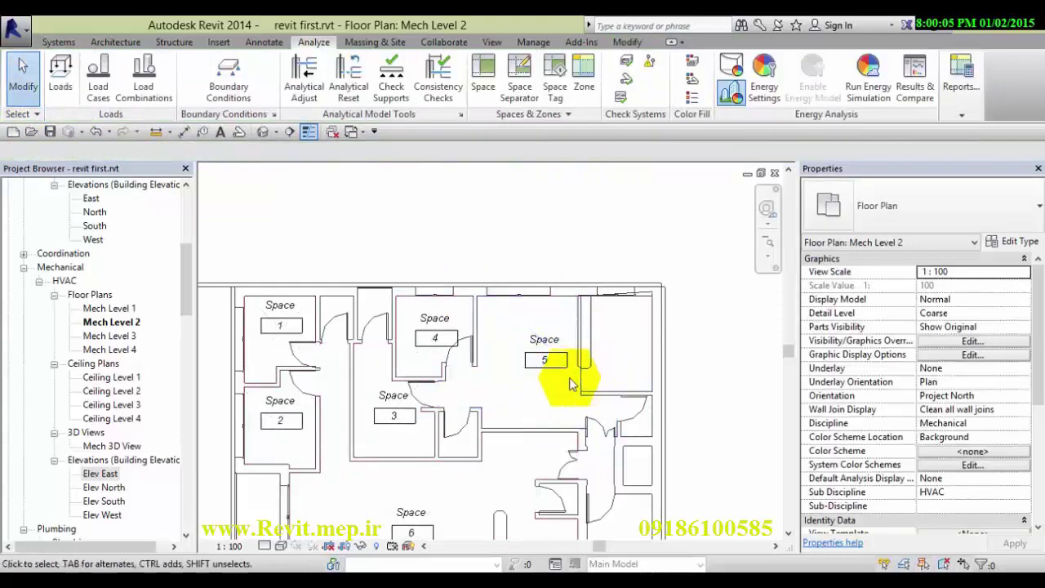
scroll(560, 381, up, 3)
scroll(583, 374, up, 2)
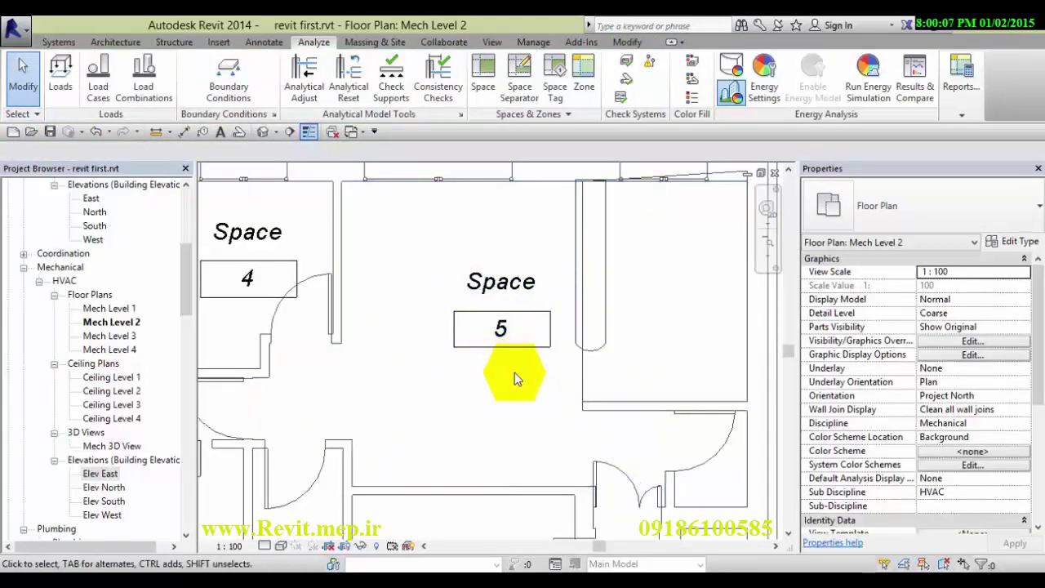
click(480, 374)
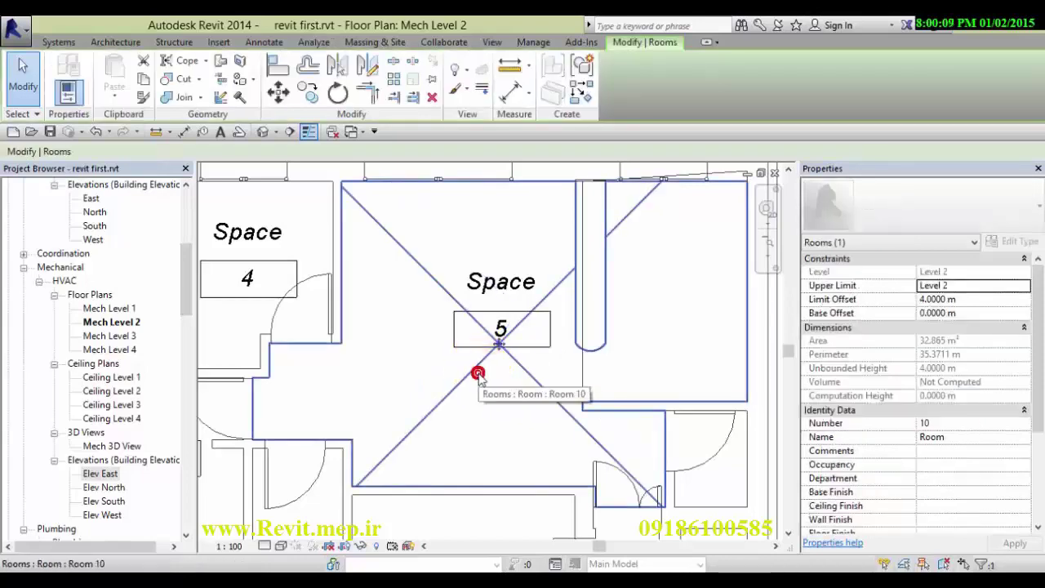
scroll(514, 391, down, 2)
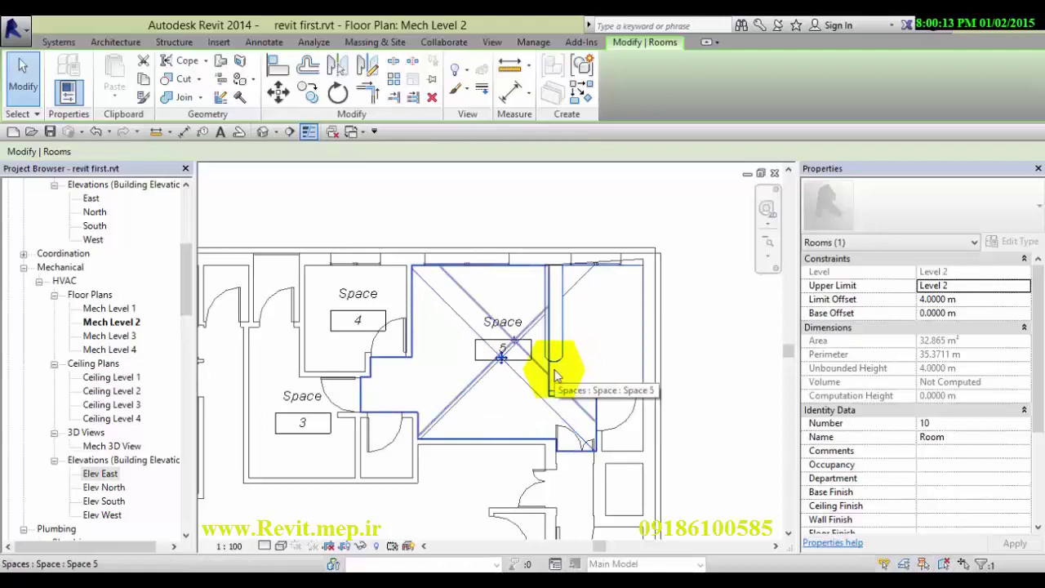
click(618, 337)
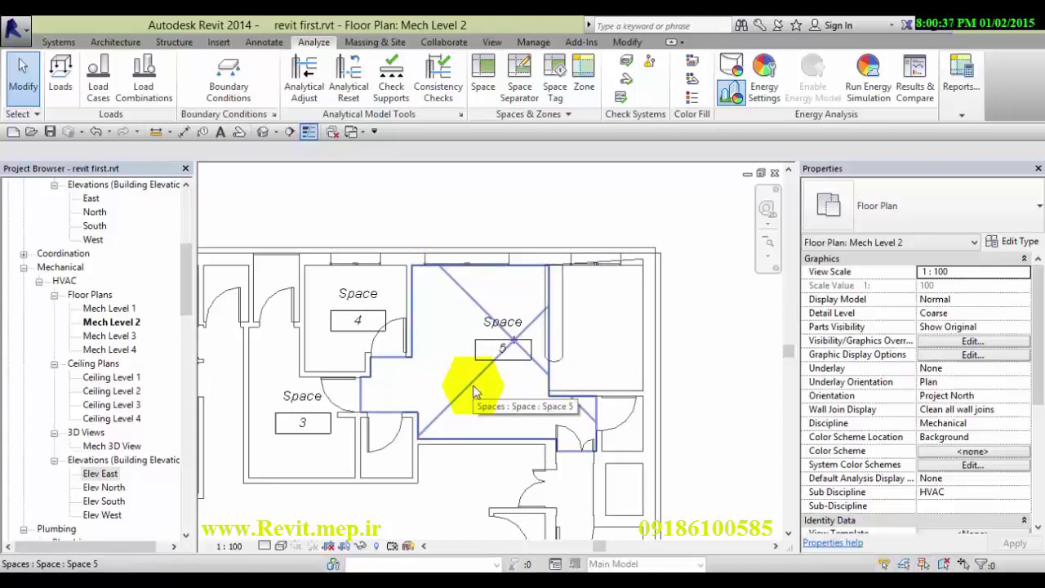
click(93, 132)
click(93, 131)
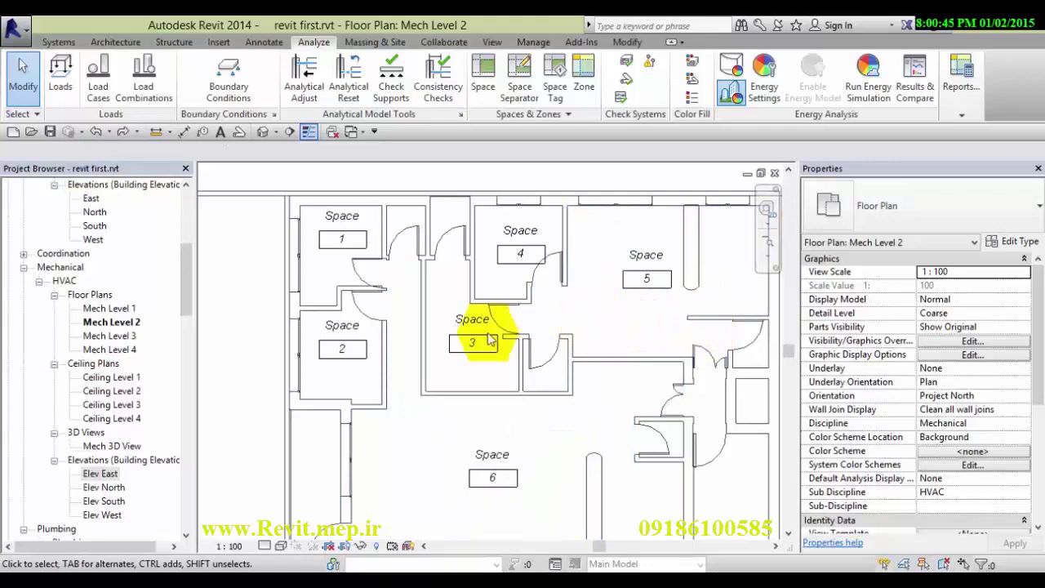
scroll(400, 326, down, 2)
scroll(401, 327, up, 1)
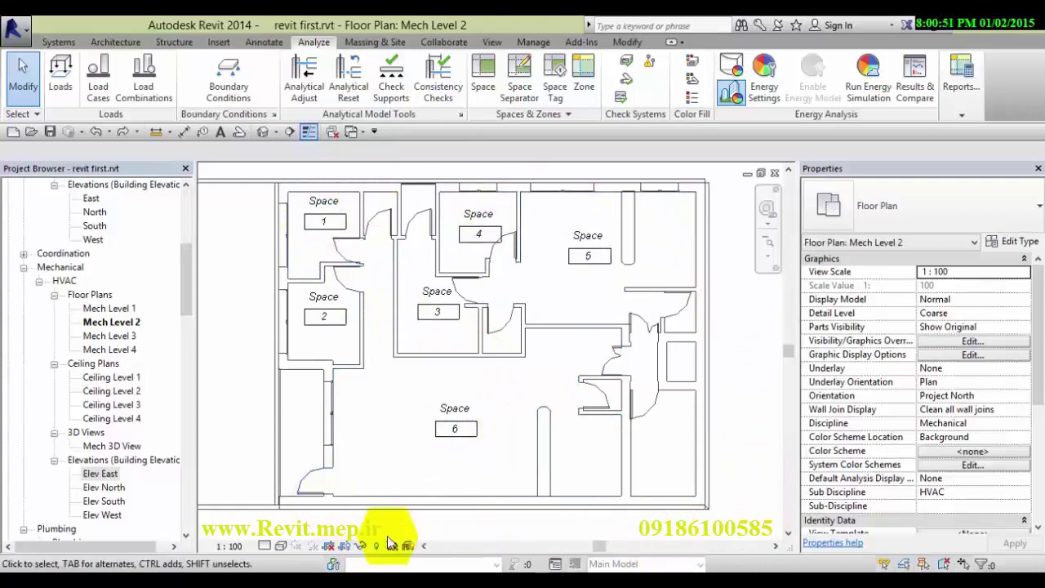
scroll(298, 210, up, 2)
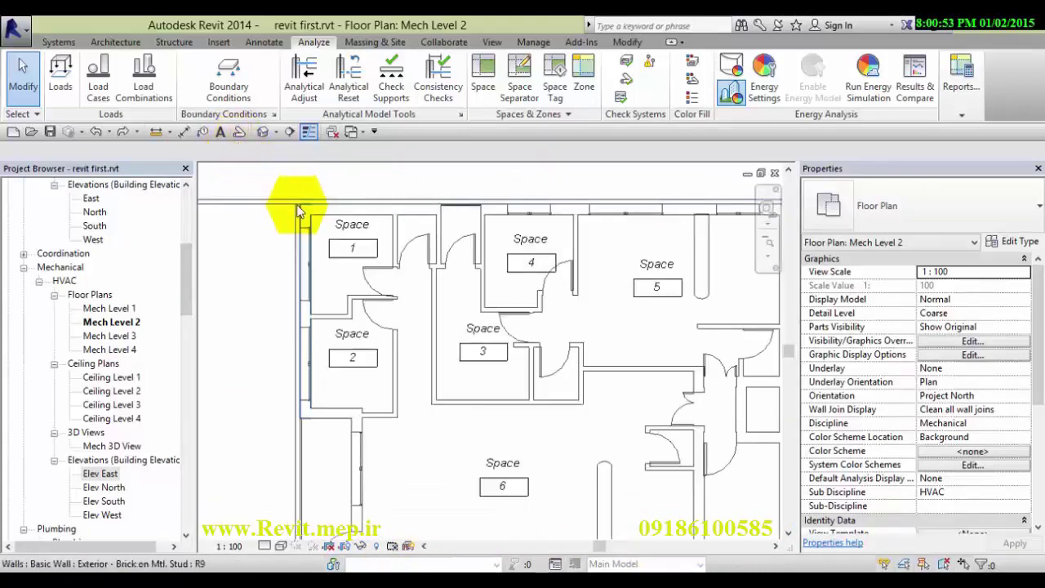
scroll(351, 232, up, 2)
scroll(355, 245, up, 1)
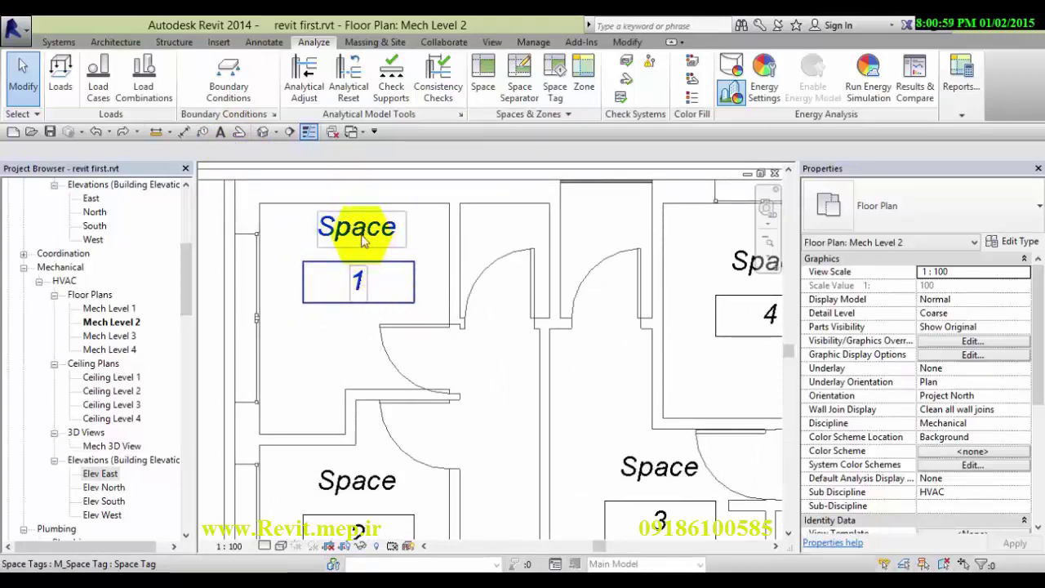
Step: Select the Space 1 tag, try editing its label in place without changes, then reselect it
click(360, 282)
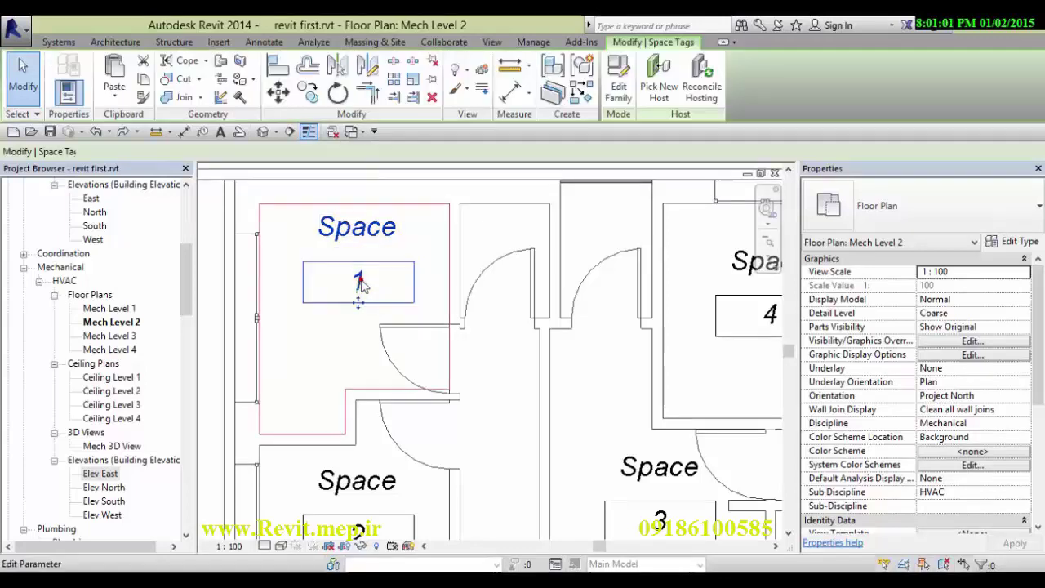
click(356, 232)
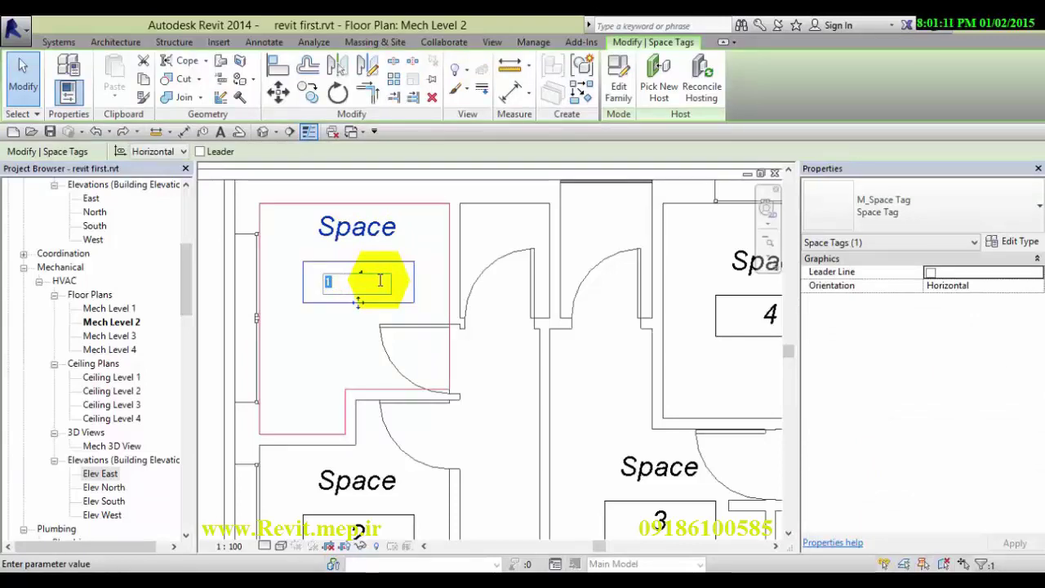
click(497, 360)
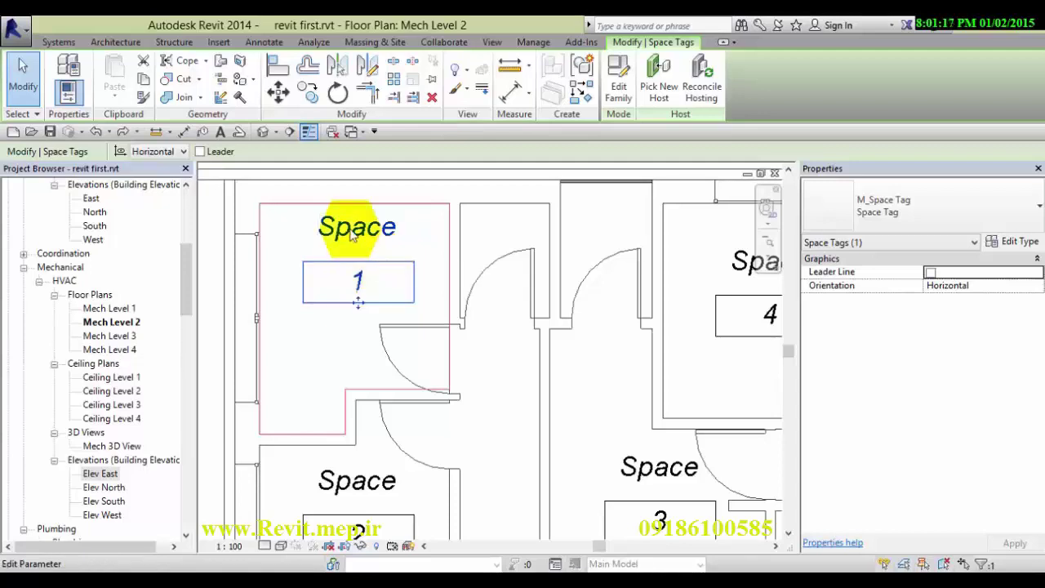
scroll(373, 327, down, 2)
click(346, 176)
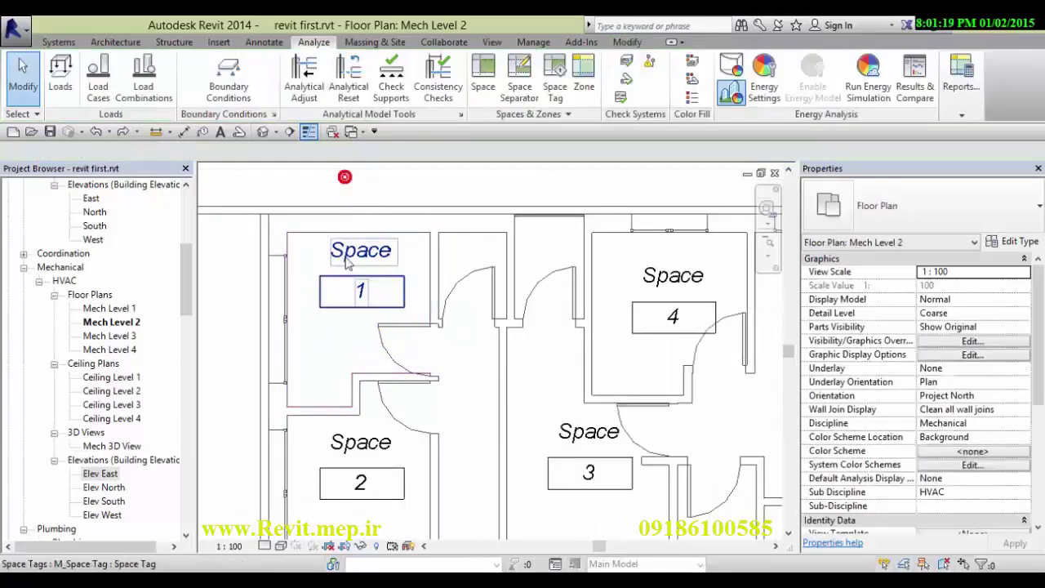
click(364, 255)
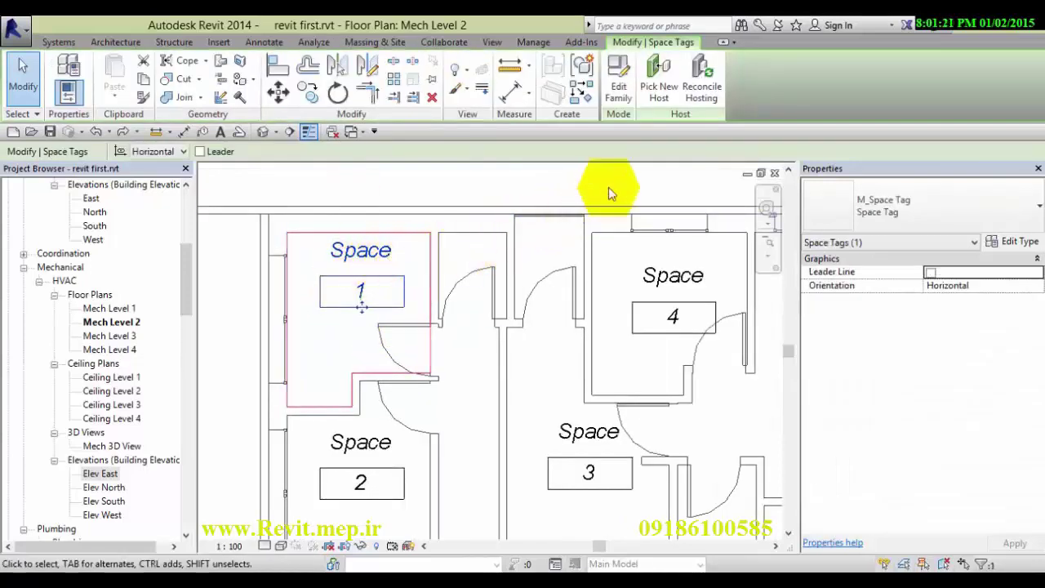
Step: Open M_Space Tag in the family editor and bring up Edit Label for the 101 label
click(620, 96)
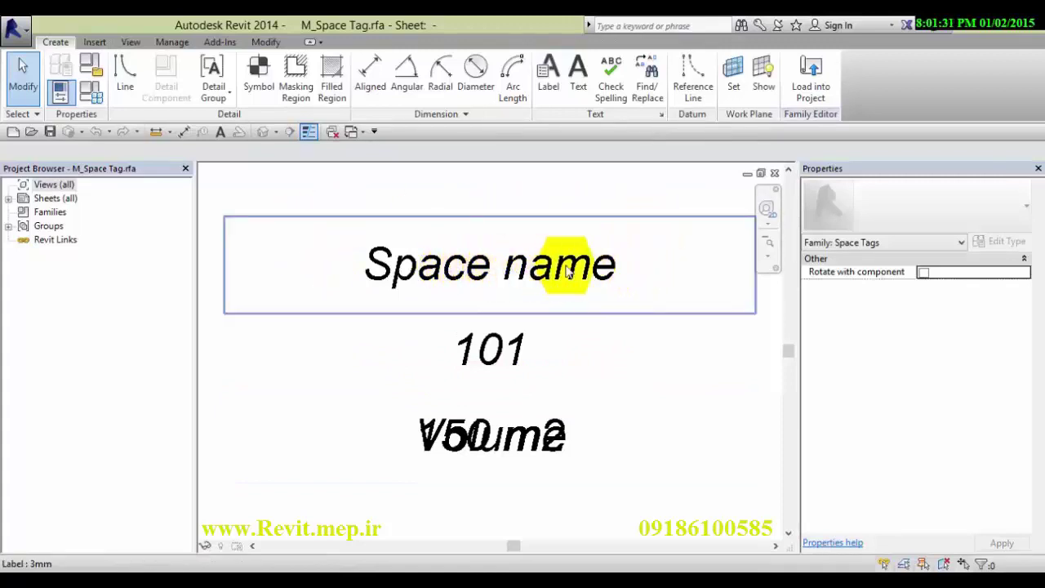
click(507, 351)
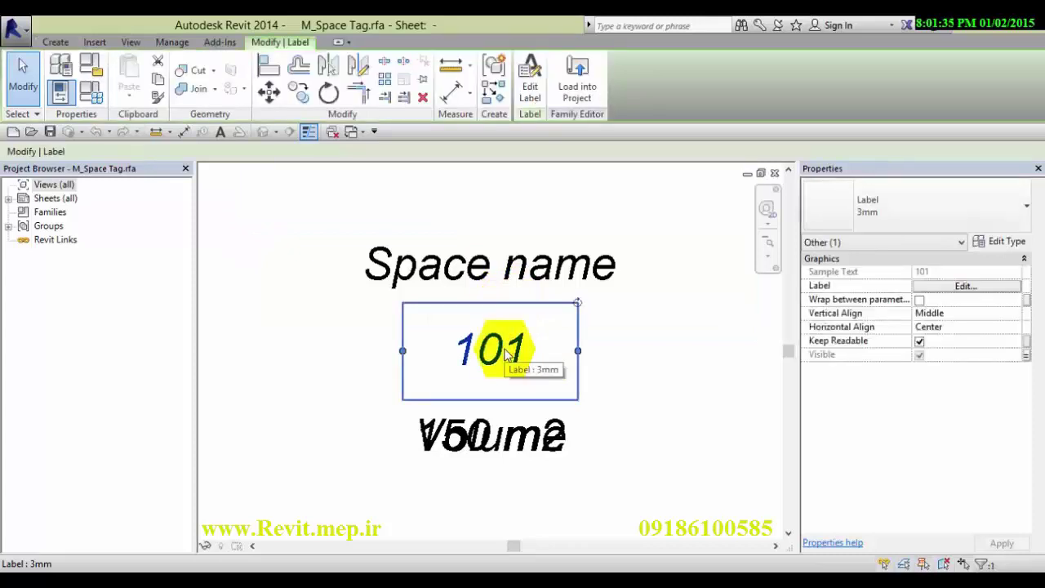
click(531, 94)
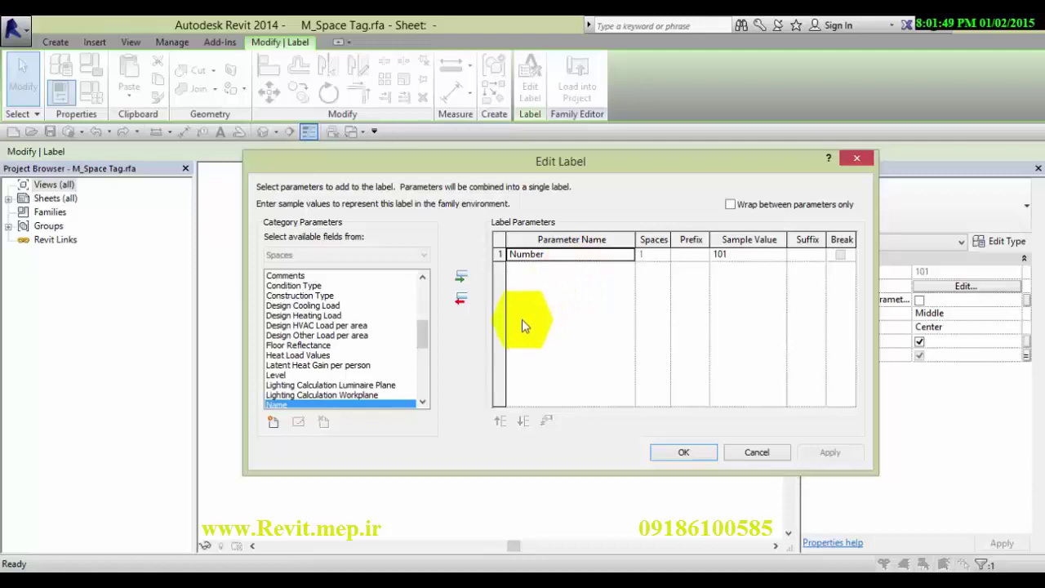
Step: Replace the label's Number parameter with Room Number and confirm
click(466, 300)
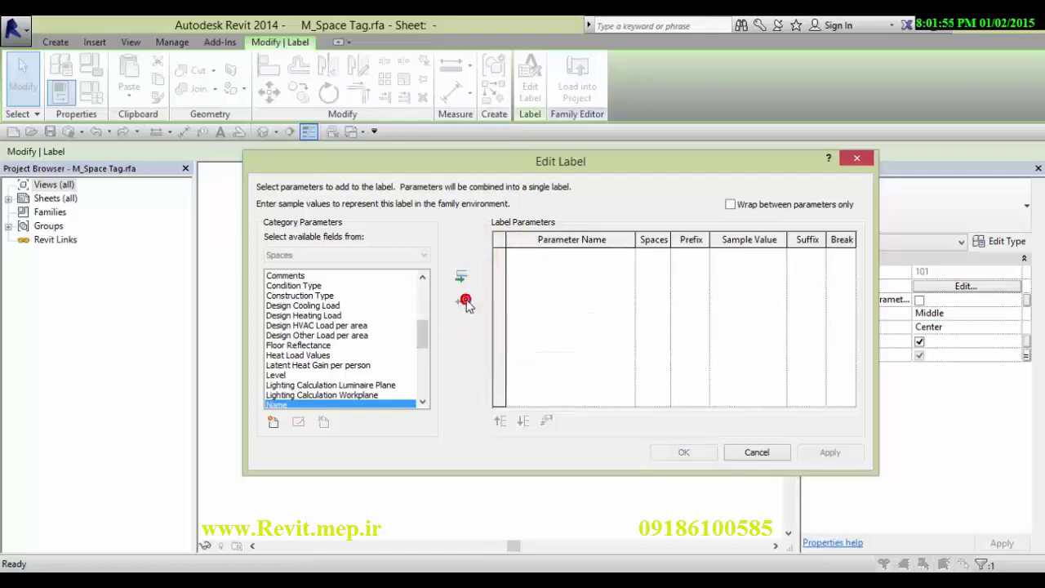
drag(423, 331, 423, 366)
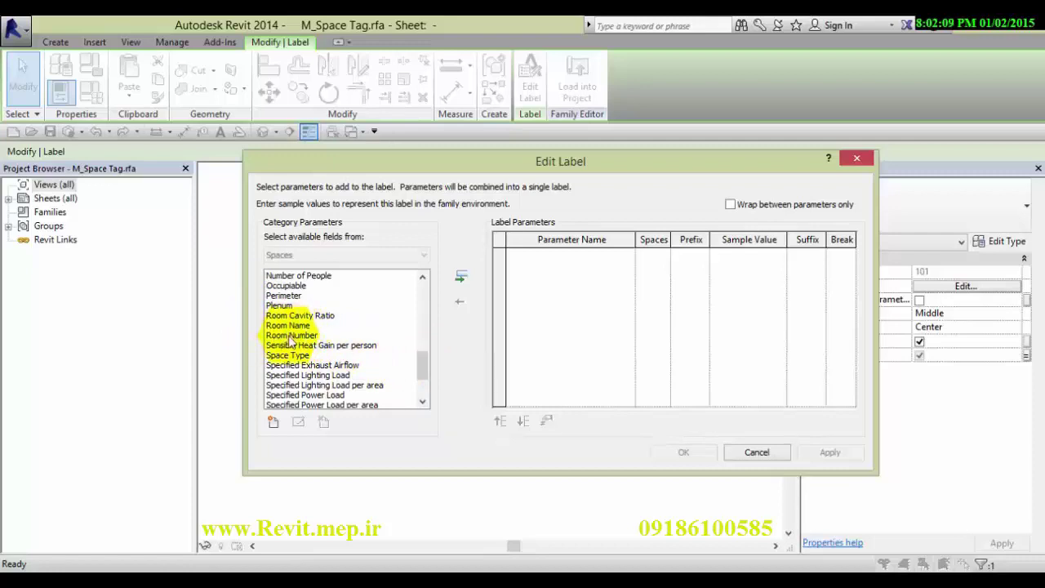
click(290, 336)
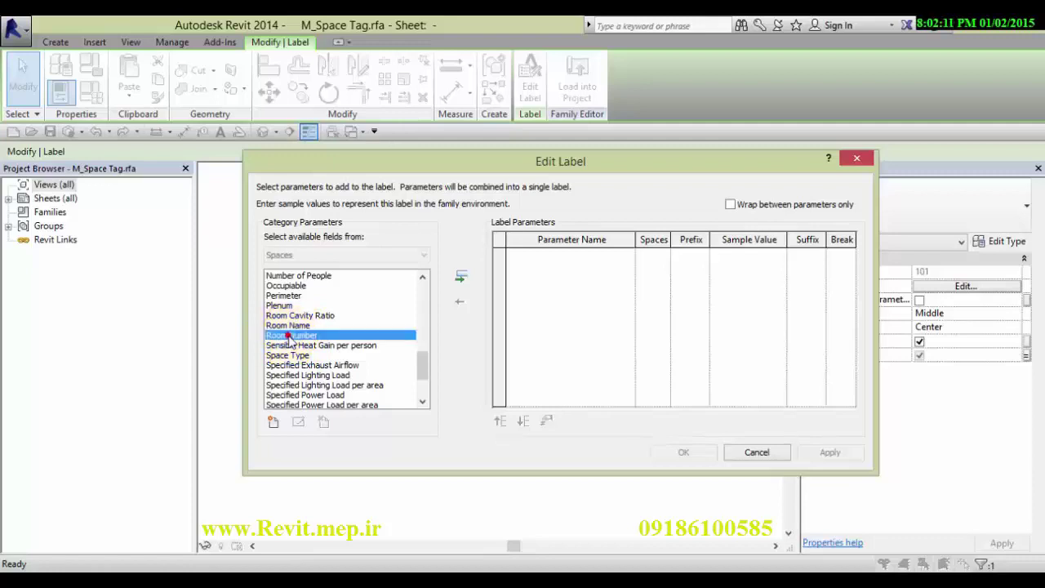
click(462, 277)
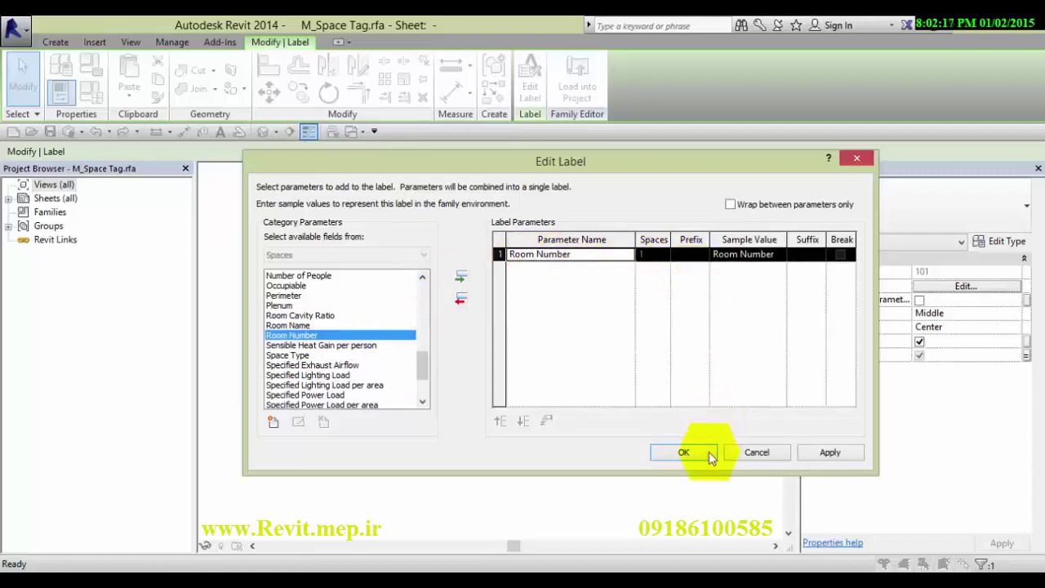
click(684, 453)
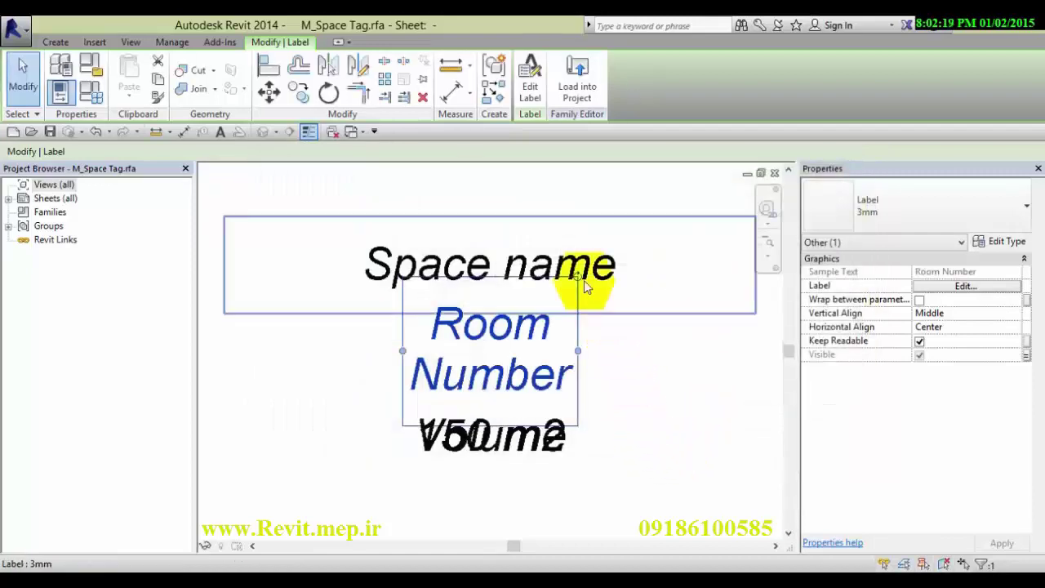
Step: Load the edited tag family into the project, overwriting the existing version
click(594, 98)
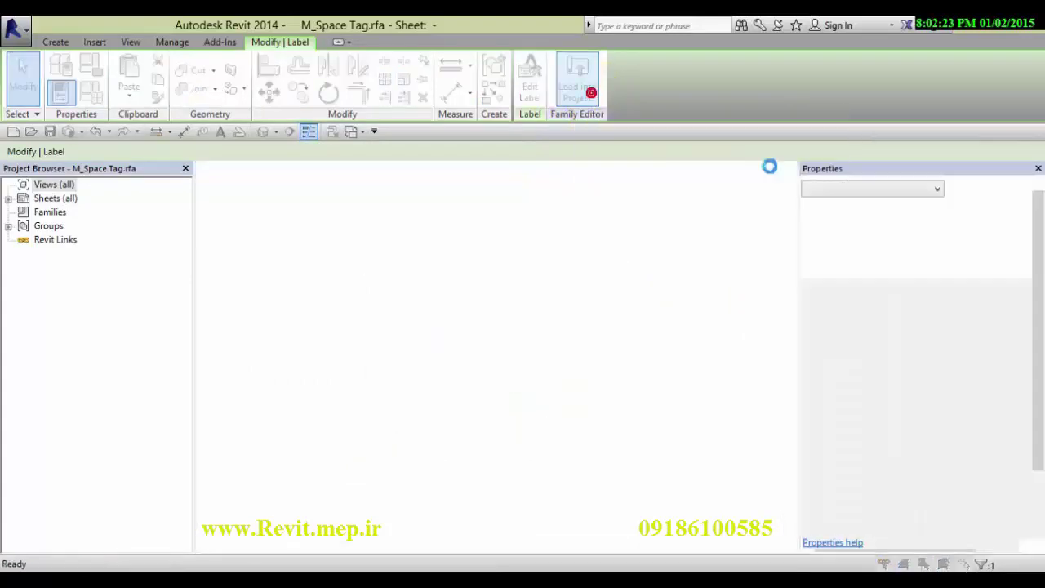
click(478, 259)
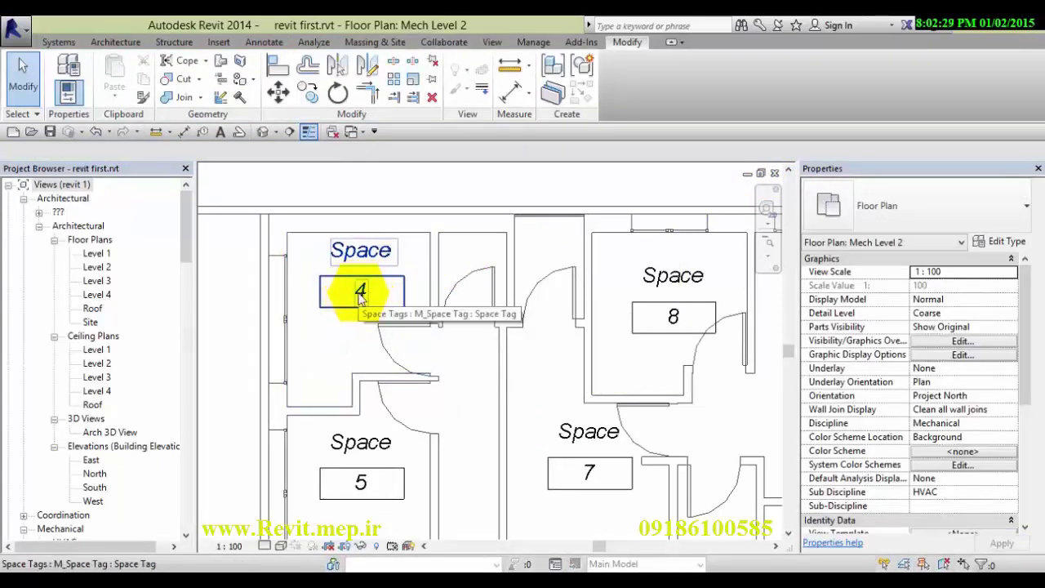
double_click(98, 268)
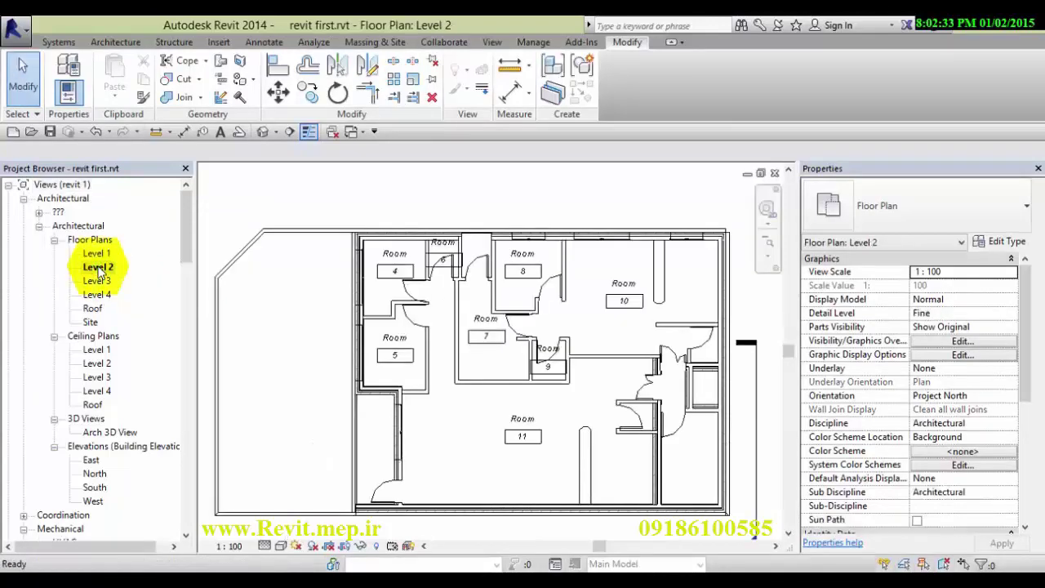
scroll(396, 270, up, 3)
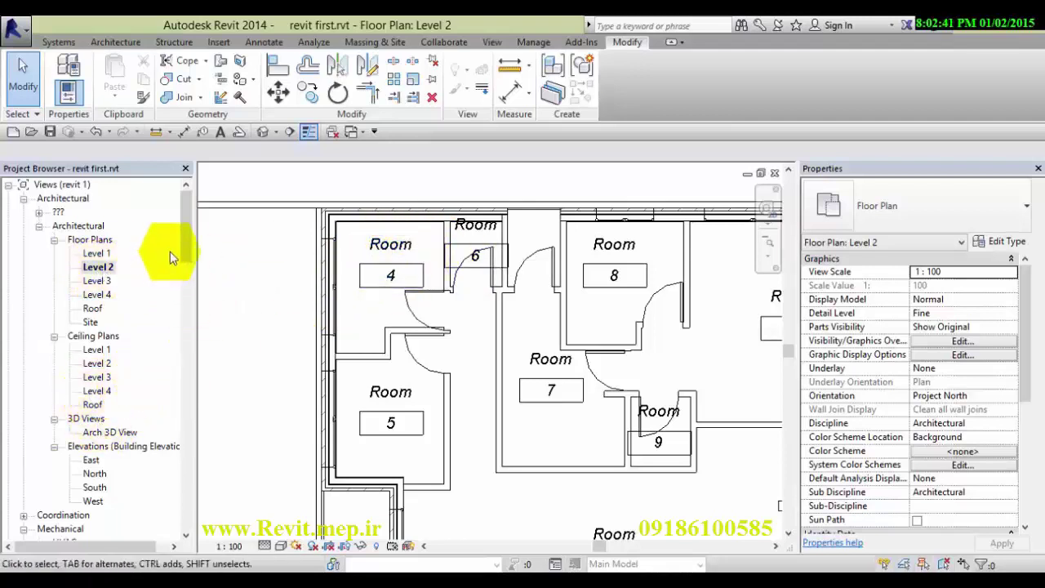
drag(186, 254, 187, 305)
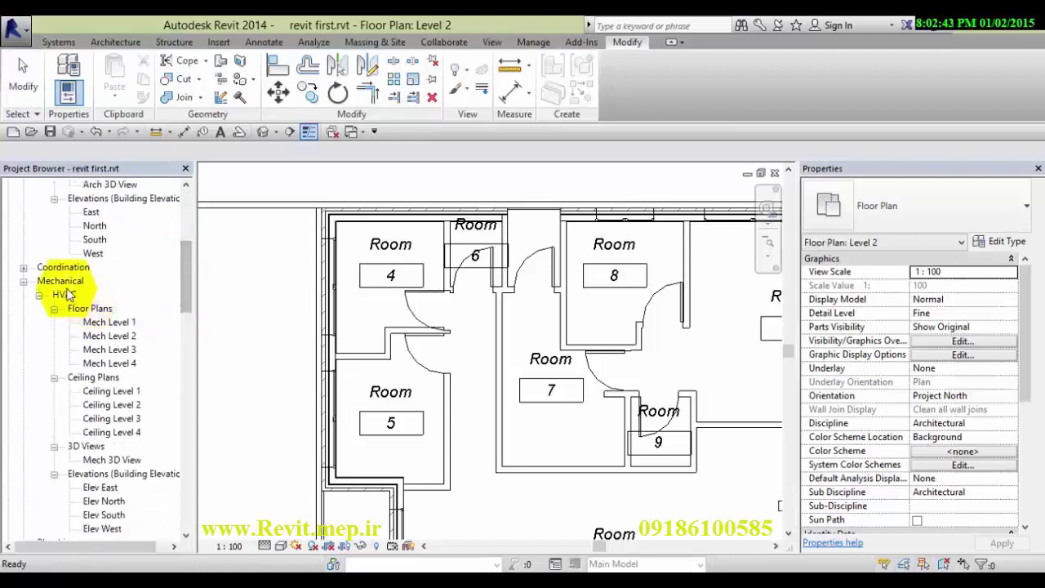
double_click(118, 336)
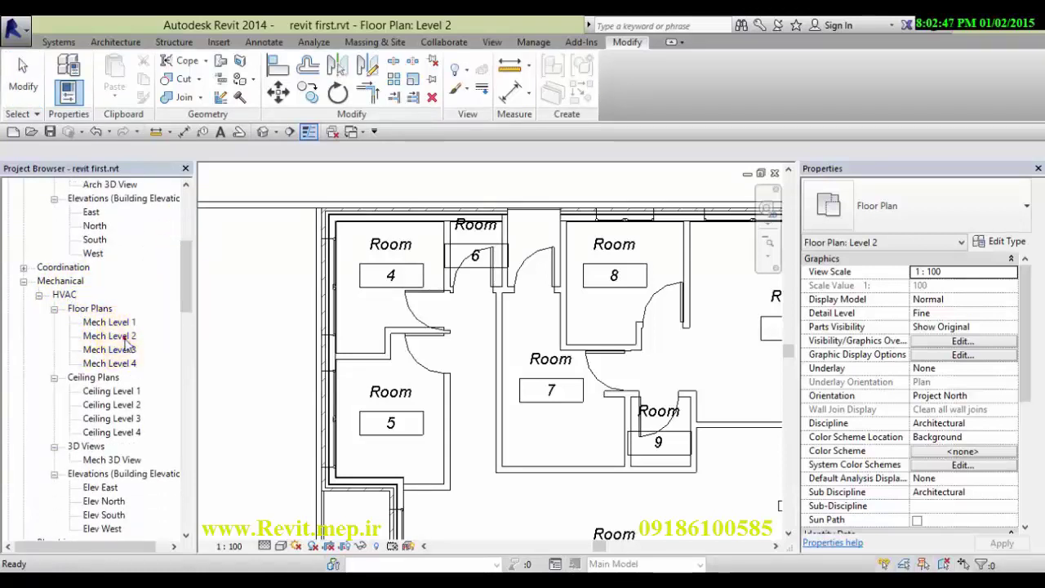
scroll(347, 282, up, 1)
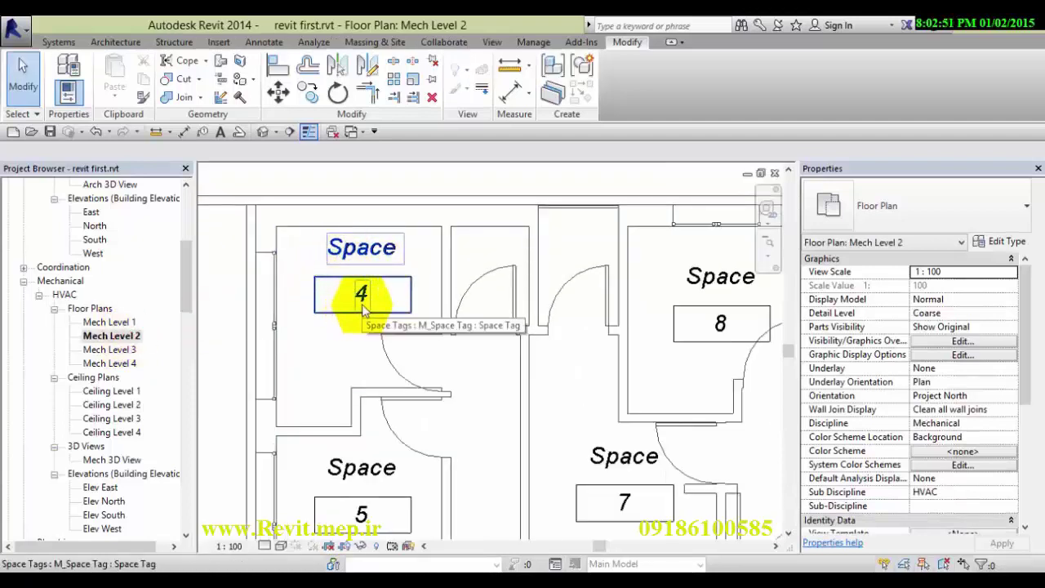
scroll(363, 309, down, 1)
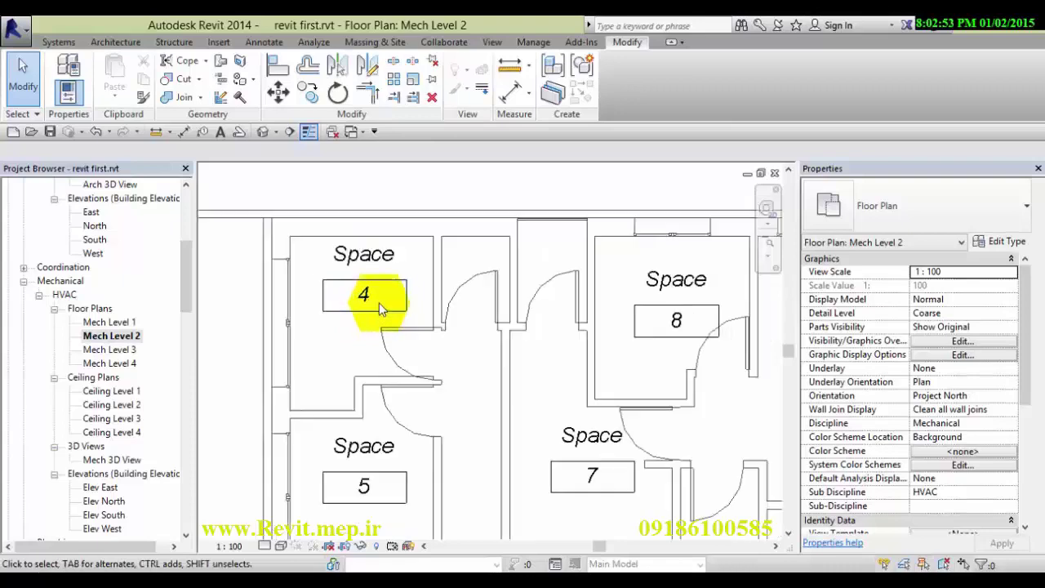
scroll(375, 299, down, 1)
scroll(404, 339, down, 1)
scroll(415, 410, up, 1)
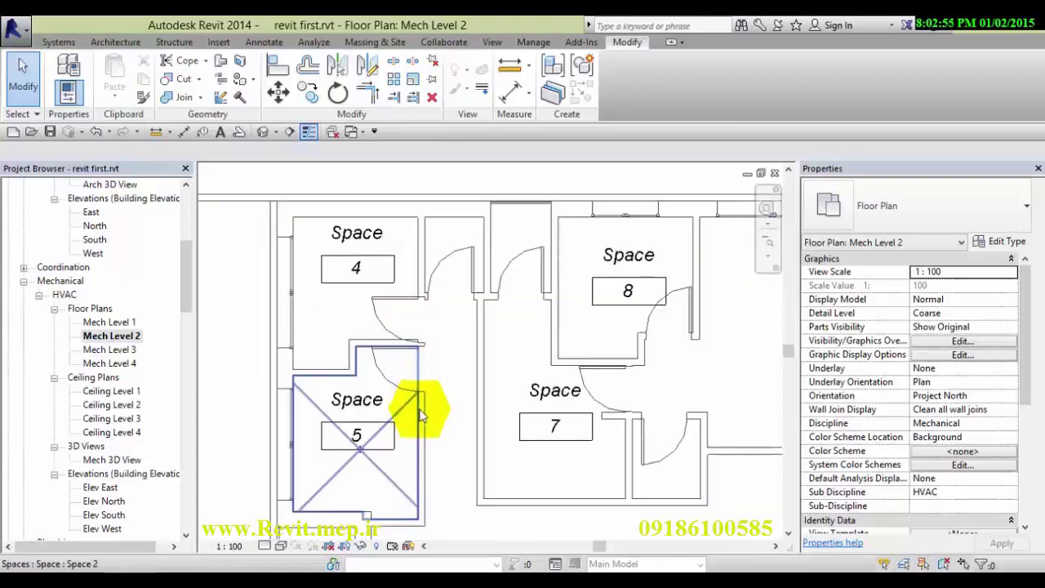
scroll(397, 373, down, 2)
scroll(392, 416, down, 2)
scroll(435, 503, up, 2)
scroll(479, 444, up, 1)
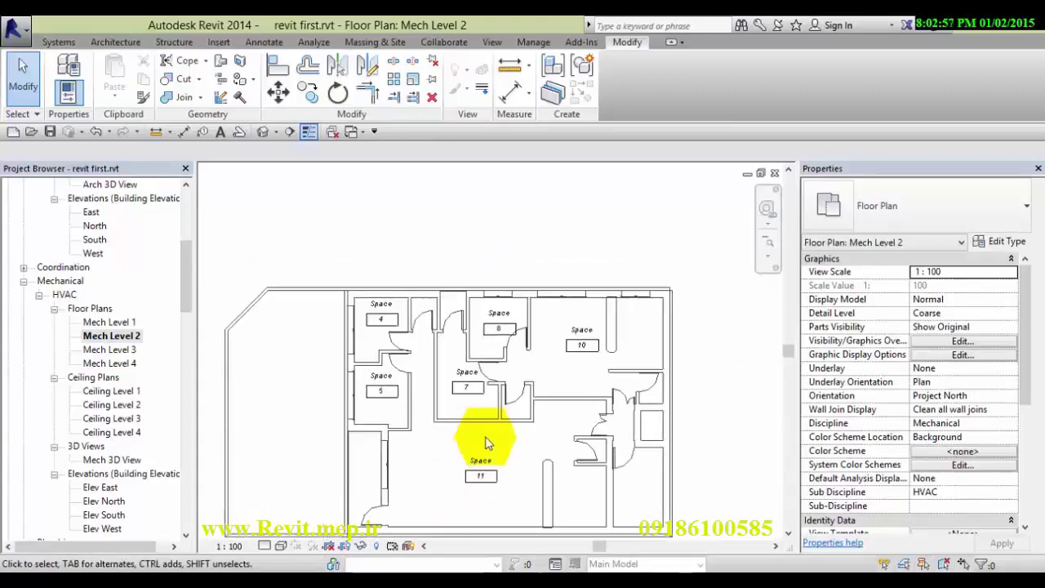
scroll(452, 527, up, 1)
scroll(451, 527, down, 2)
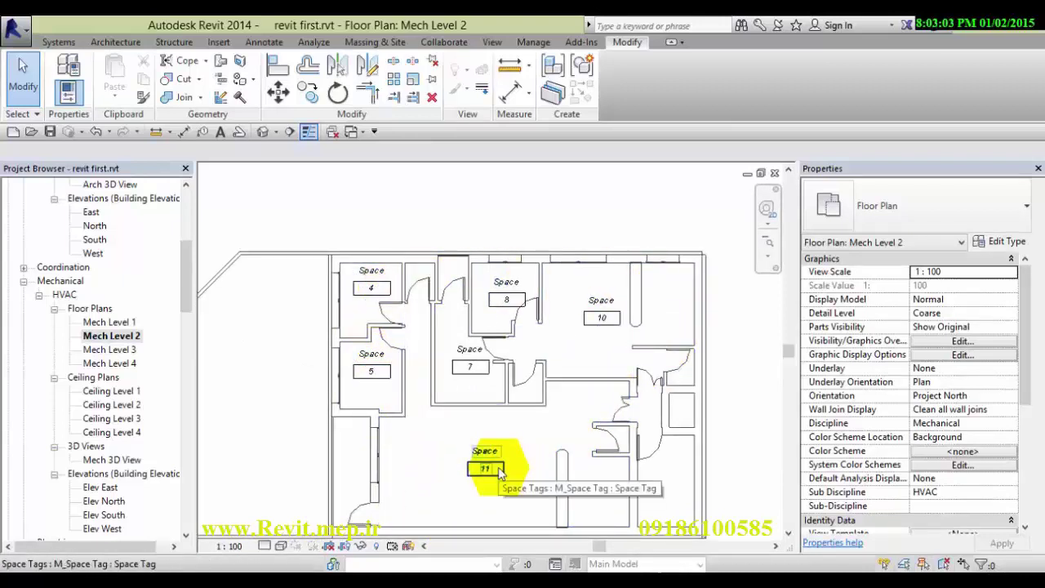
Step: Draw a section line across the top of the plan, flipped to look into the building
click(290, 134)
click(306, 270)
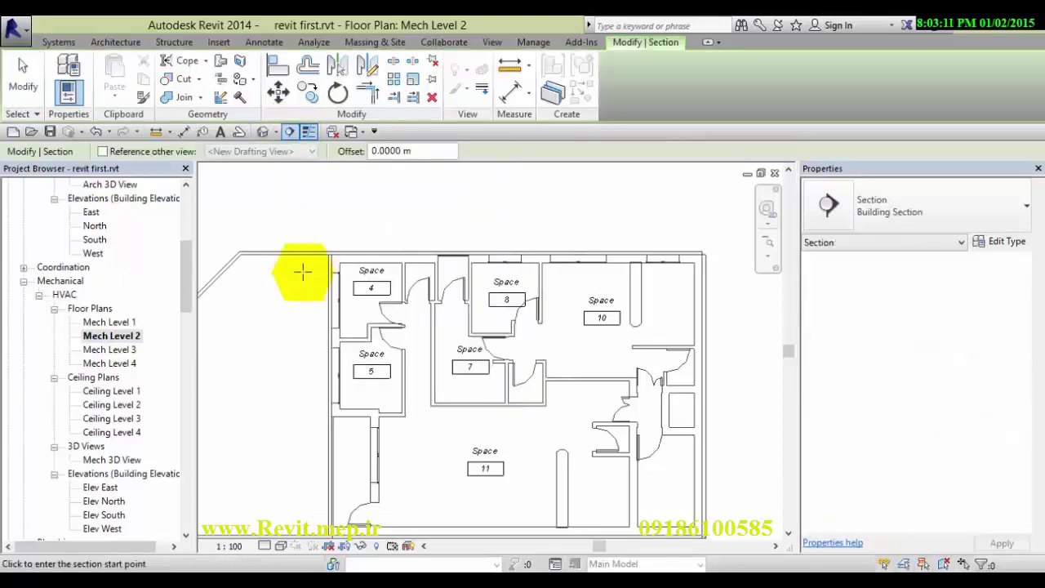
click(368, 265)
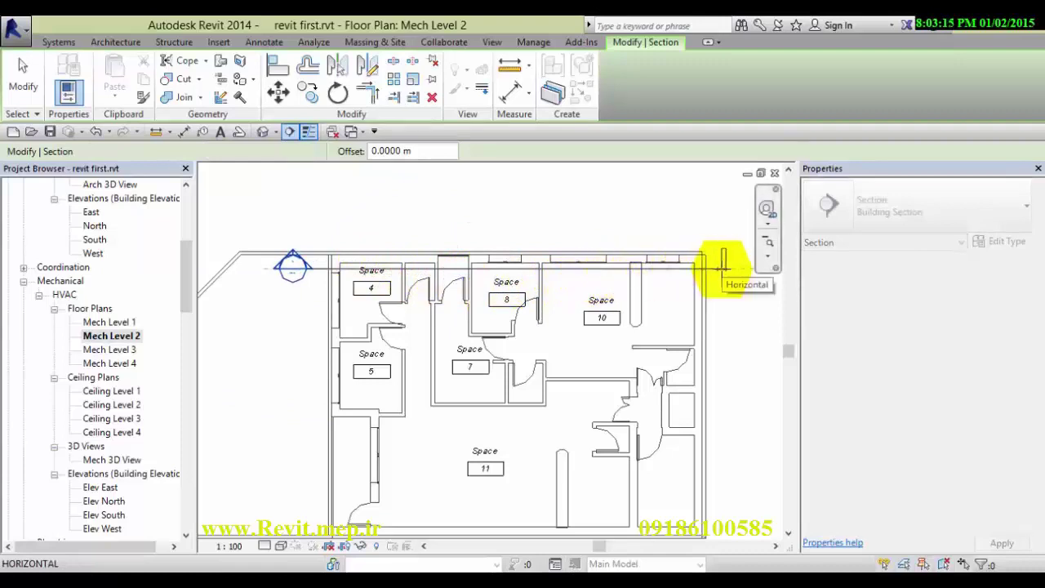
click(490, 275)
click(241, 276)
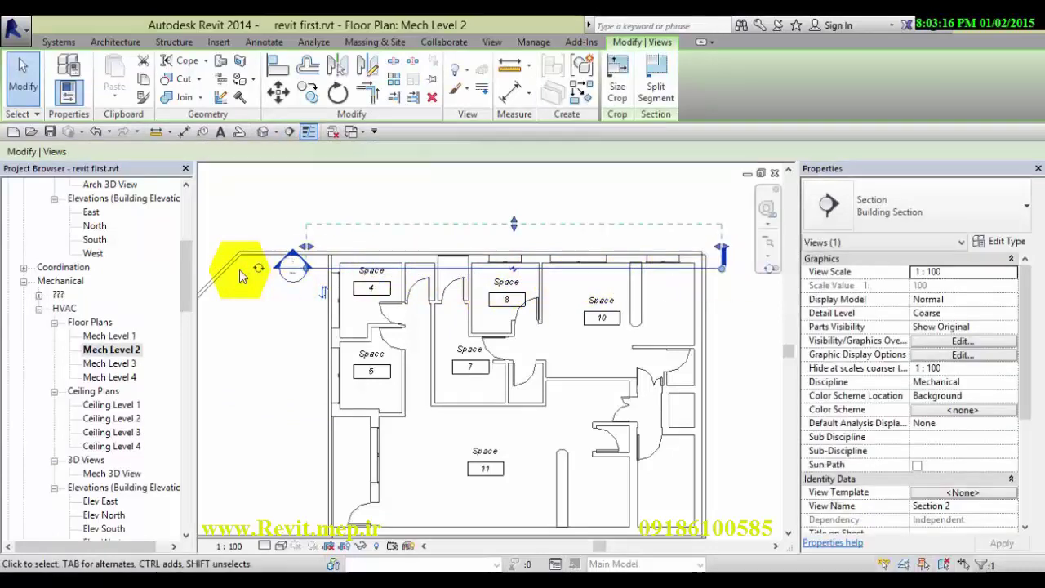
click(323, 291)
drag(518, 325, 518, 324)
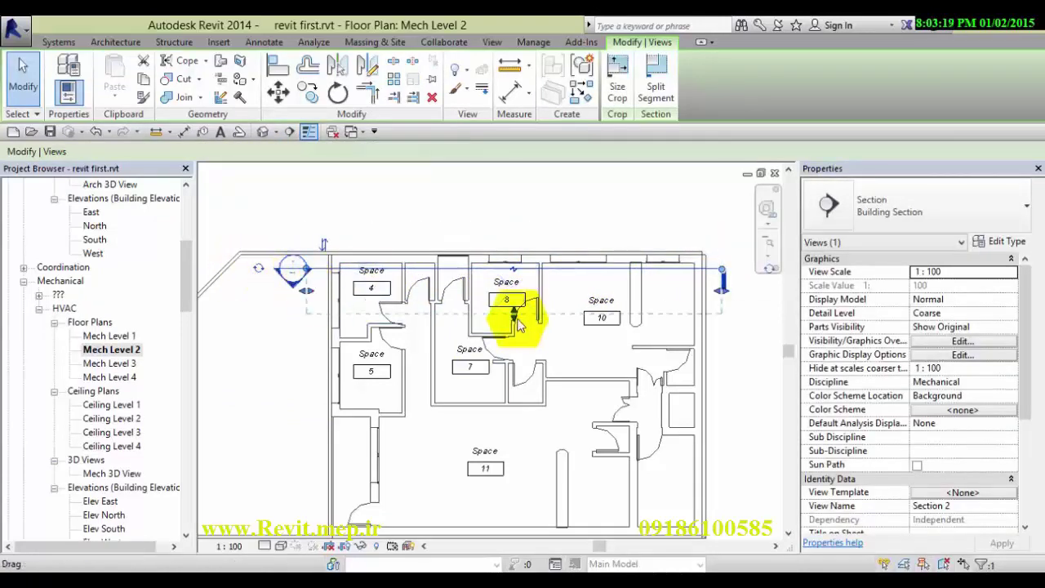
Step: Open the Section 2 view from its section head
click(458, 263)
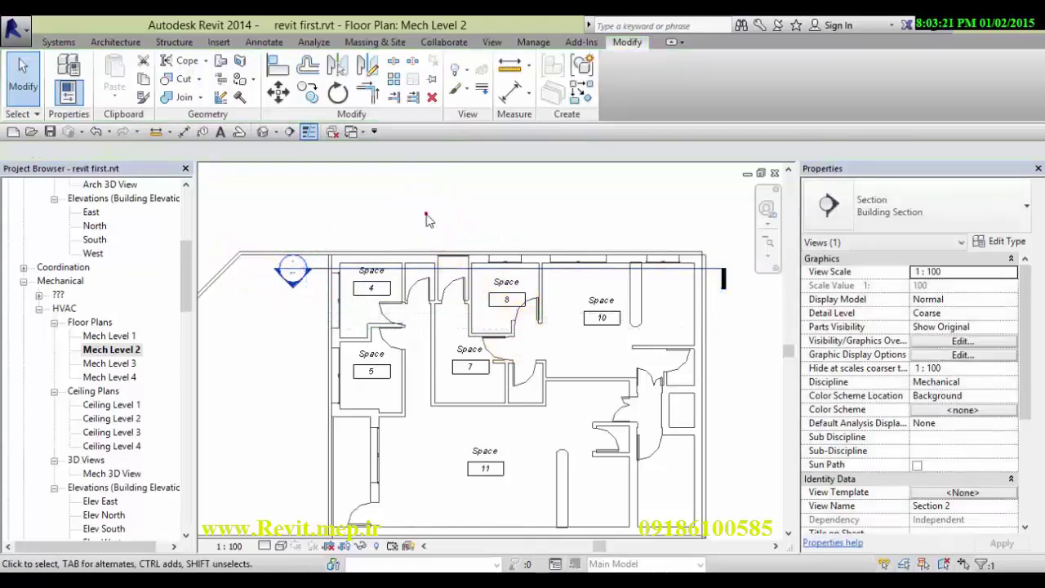
click(294, 271)
double_click(294, 272)
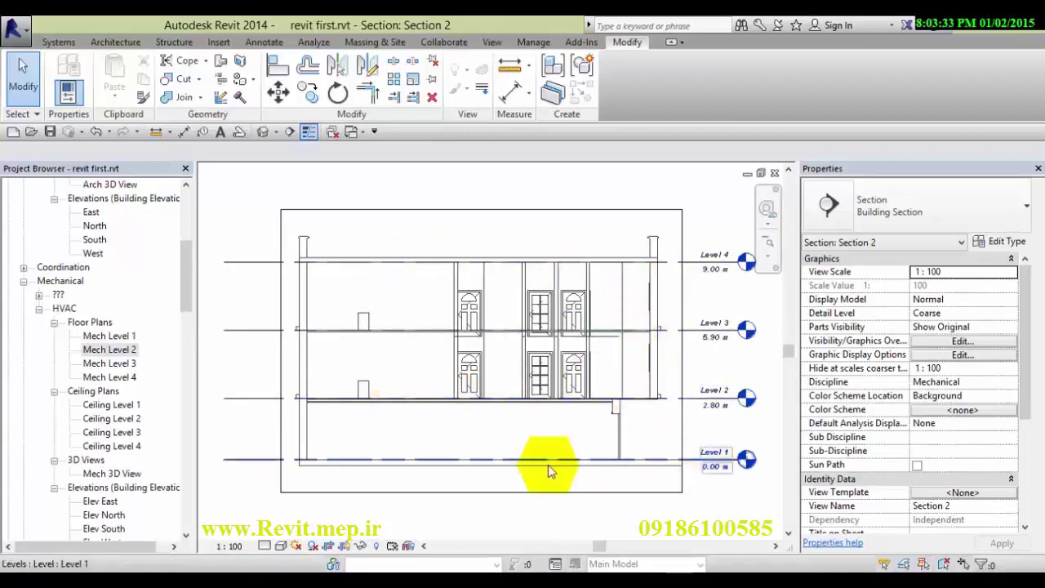
Step: Set Section 2 to Fine detail level and pick a visual style
click(264, 545)
click(275, 531)
click(280, 545)
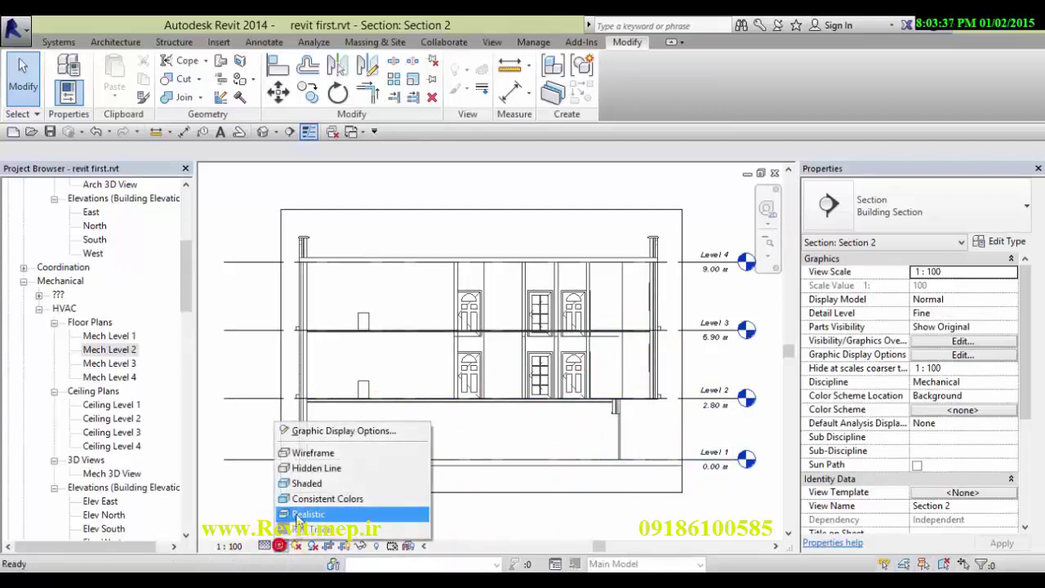
click(299, 487)
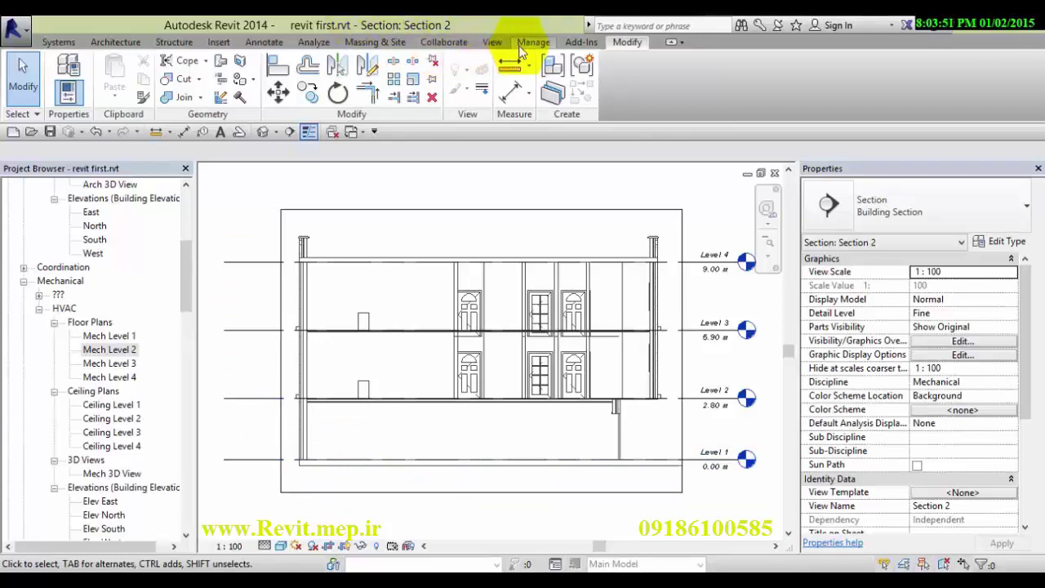
Step: In Visibility/Graphics, turn on the Spaces Interior and Reference subcategories
click(533, 42)
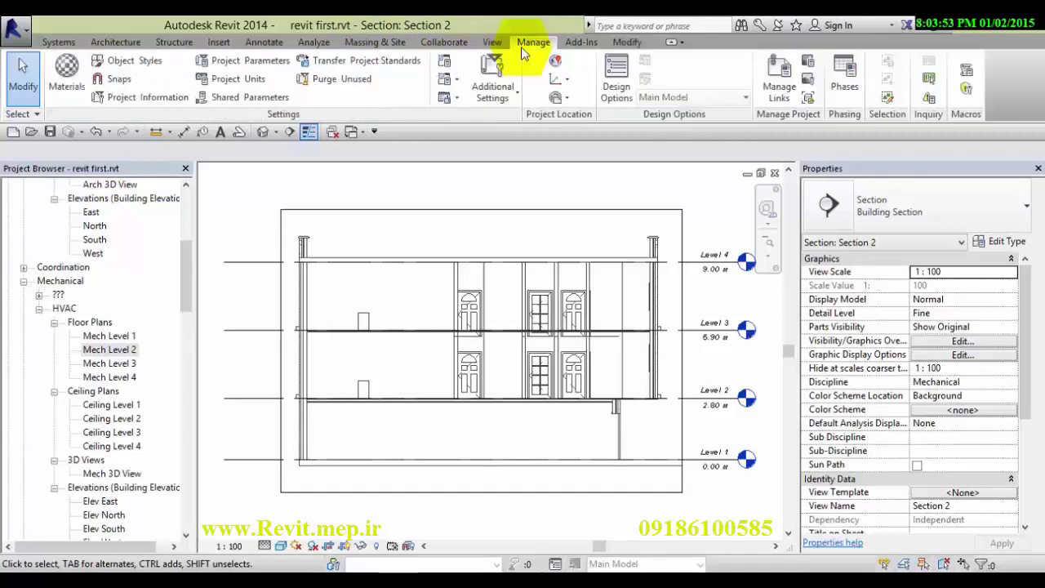
click(493, 42)
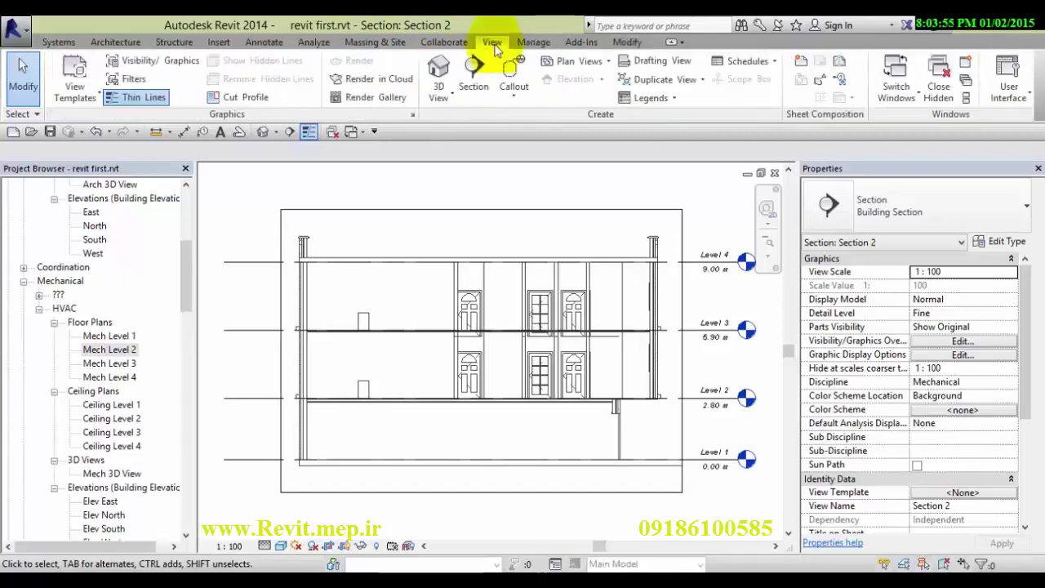
click(175, 65)
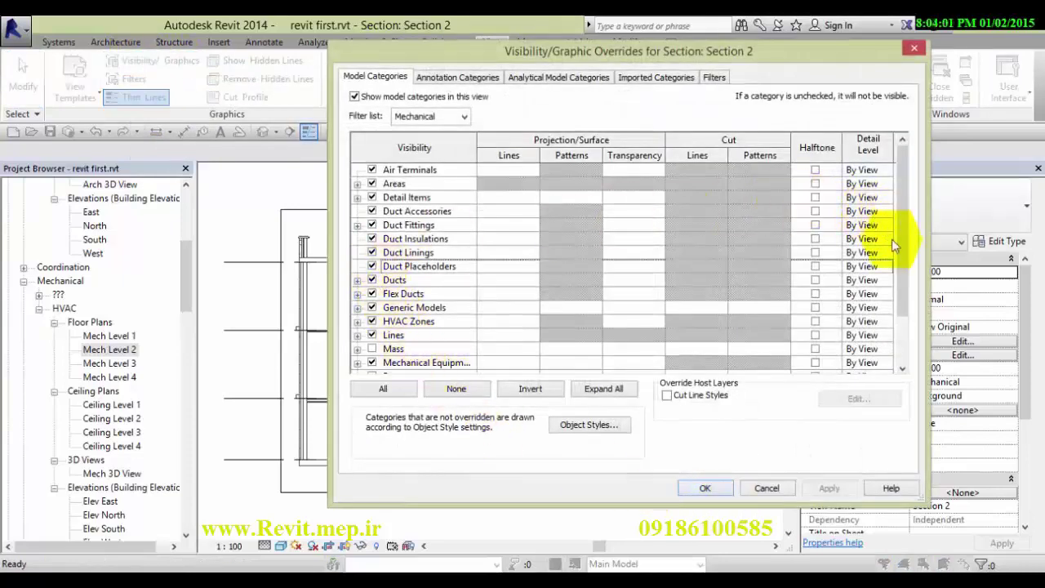
scroll(892, 238, down, 2)
click(358, 363)
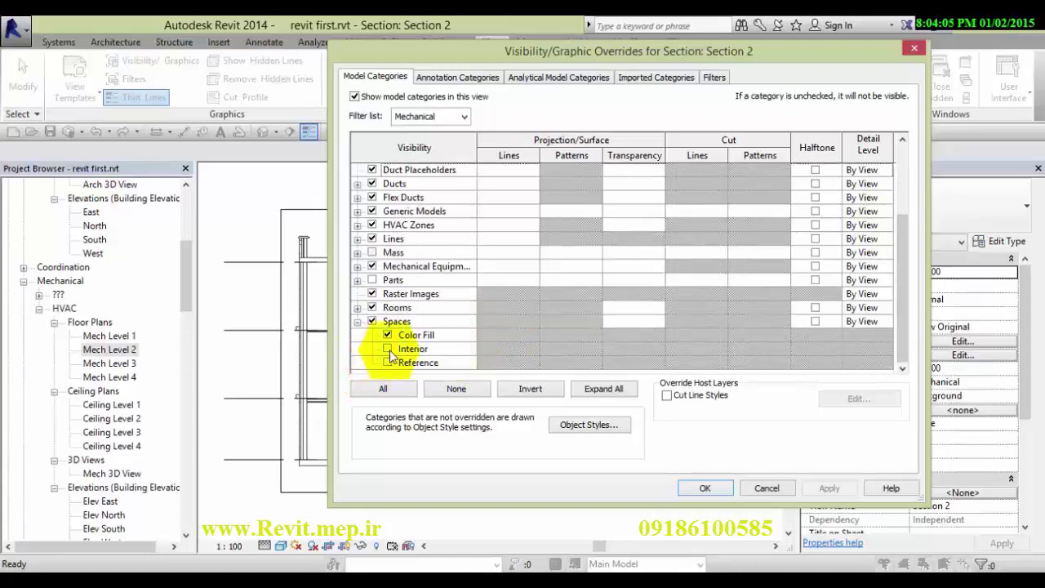
click(388, 349)
click(388, 362)
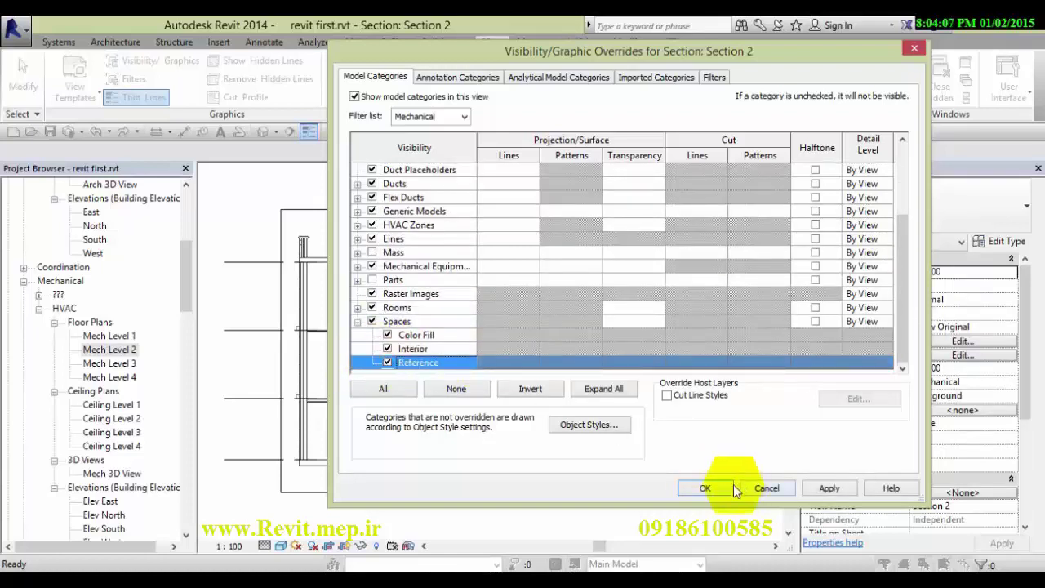
click(702, 487)
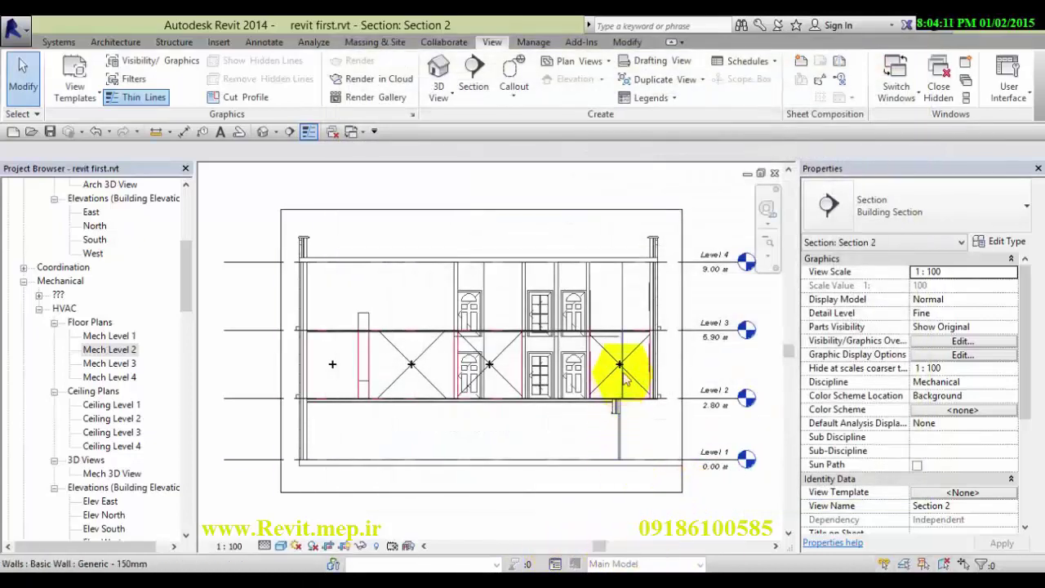
Step: Switch Section 2's detail level to Medium, then to Coarse
click(263, 546)
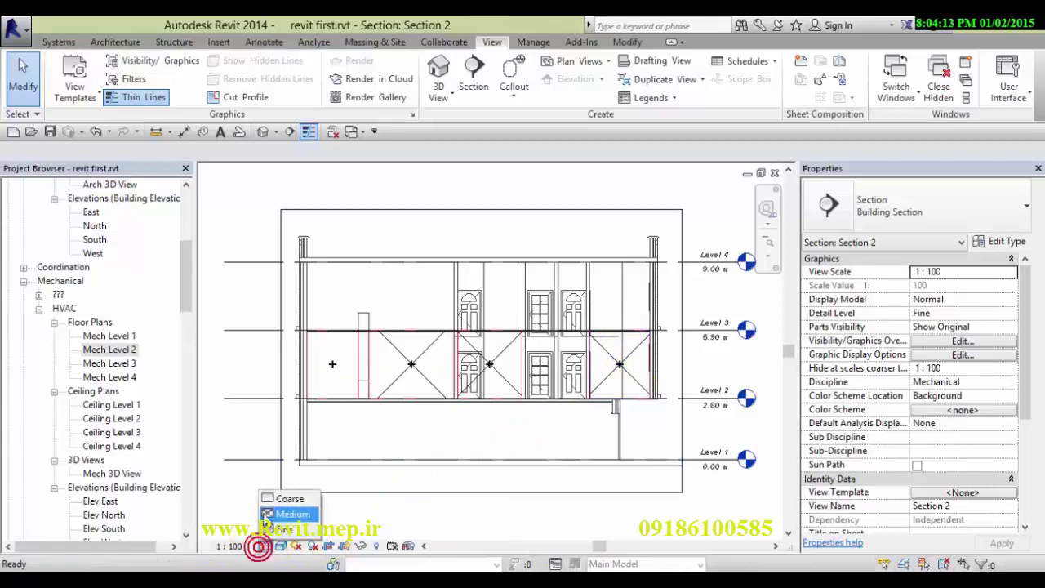
click(263, 516)
click(263, 545)
click(266, 502)
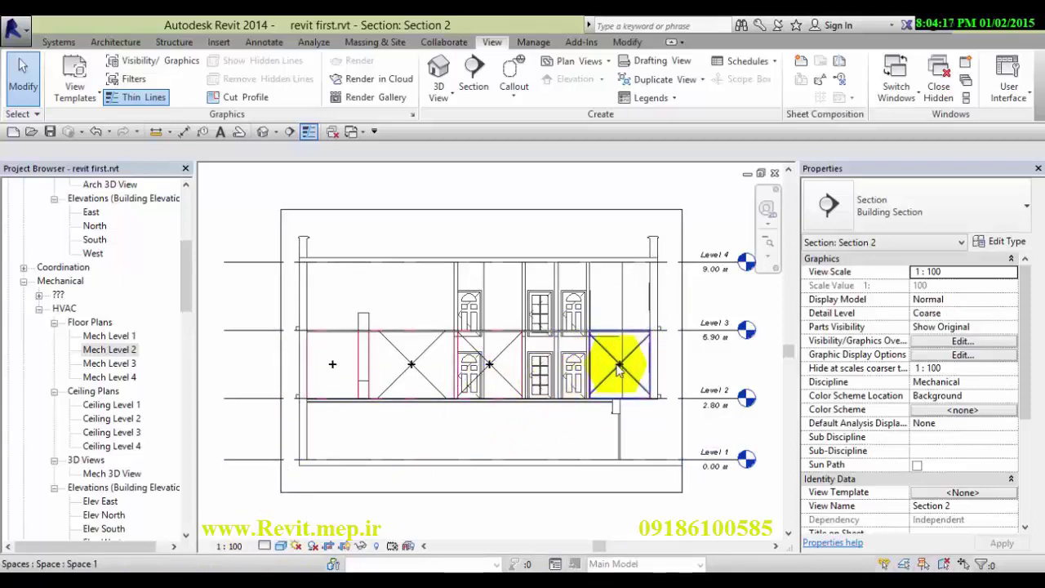
Step: Zoom around the section to inspect the spaces between Level 2 and Level 3
scroll(643, 359, up, 3)
scroll(642, 350, up, 4)
scroll(583, 350, down, 4)
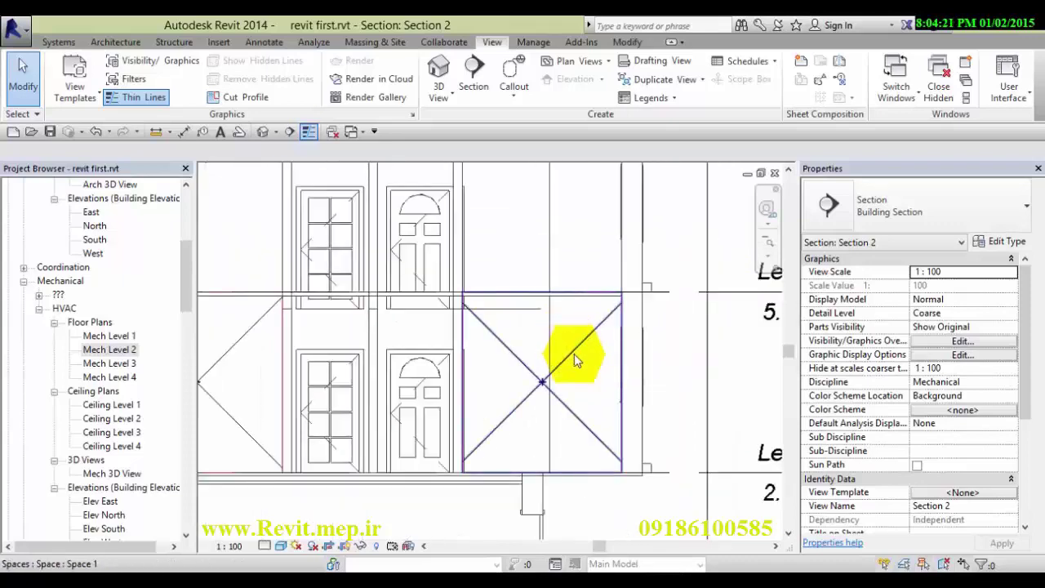
scroll(574, 354, down, 2)
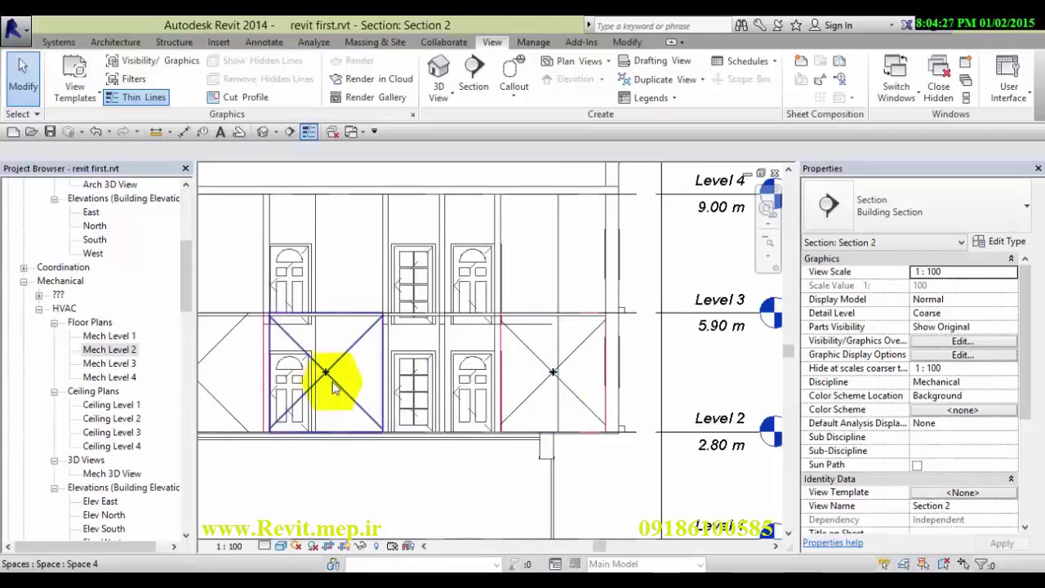
scroll(710, 424, down, 2)
scroll(351, 416, up, 1)
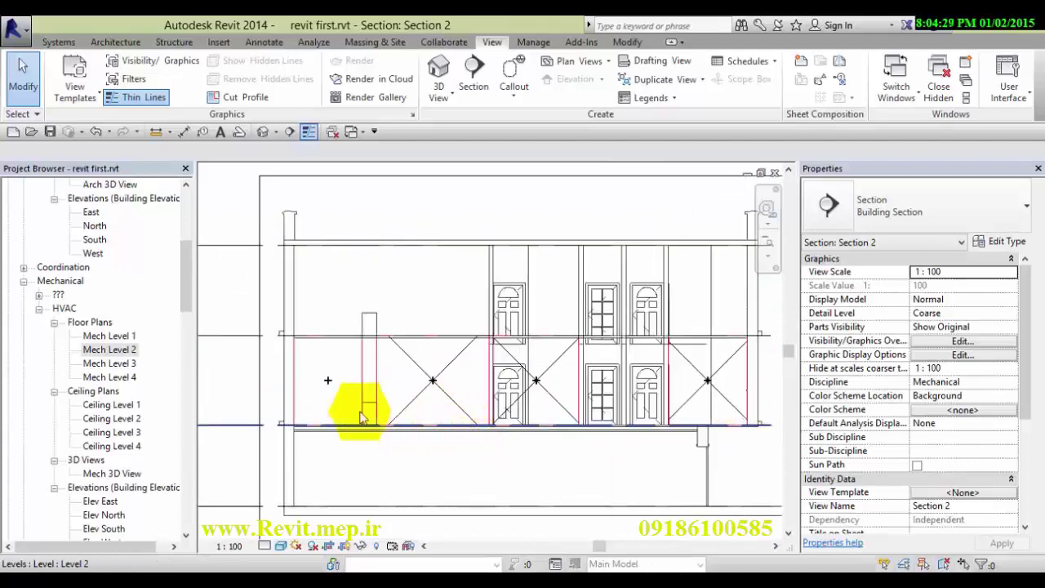
scroll(328, 412, up, 1)
scroll(328, 413, up, 1)
scroll(648, 408, down, 2)
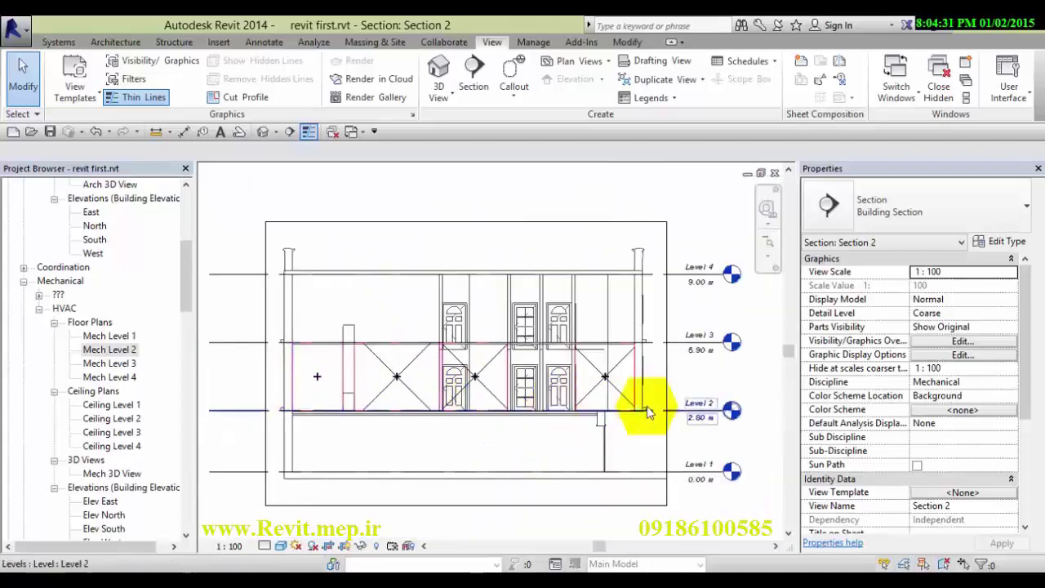
scroll(691, 415, up, 2)
scroll(682, 415, up, 1)
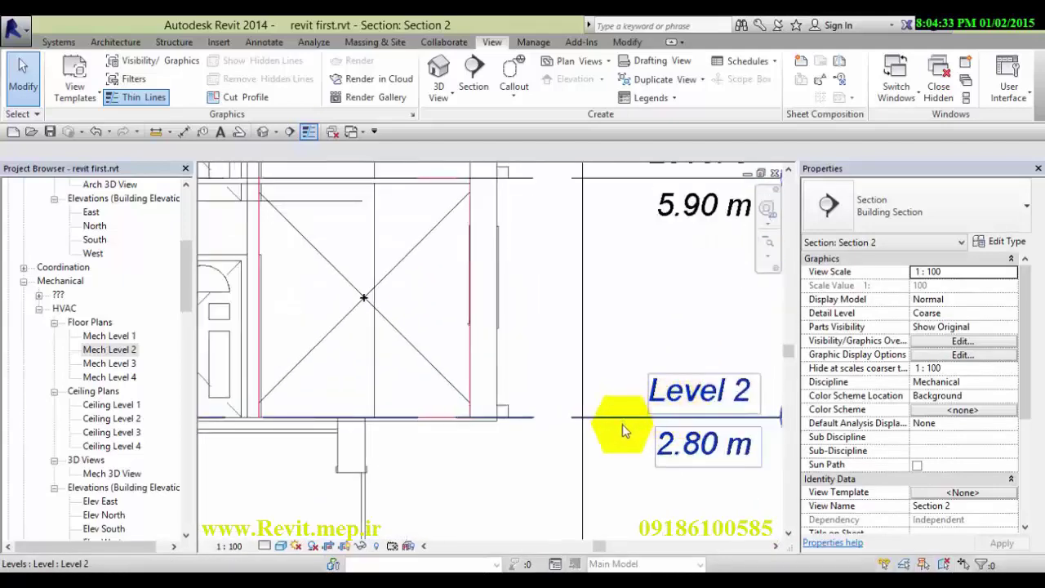
scroll(425, 405, up, 2)
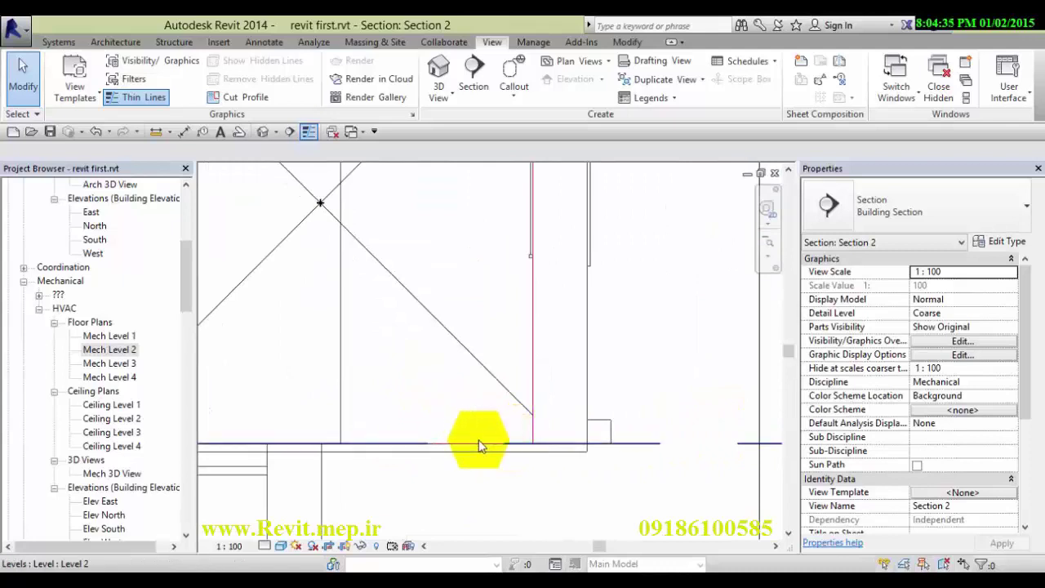
scroll(457, 480, down, 1)
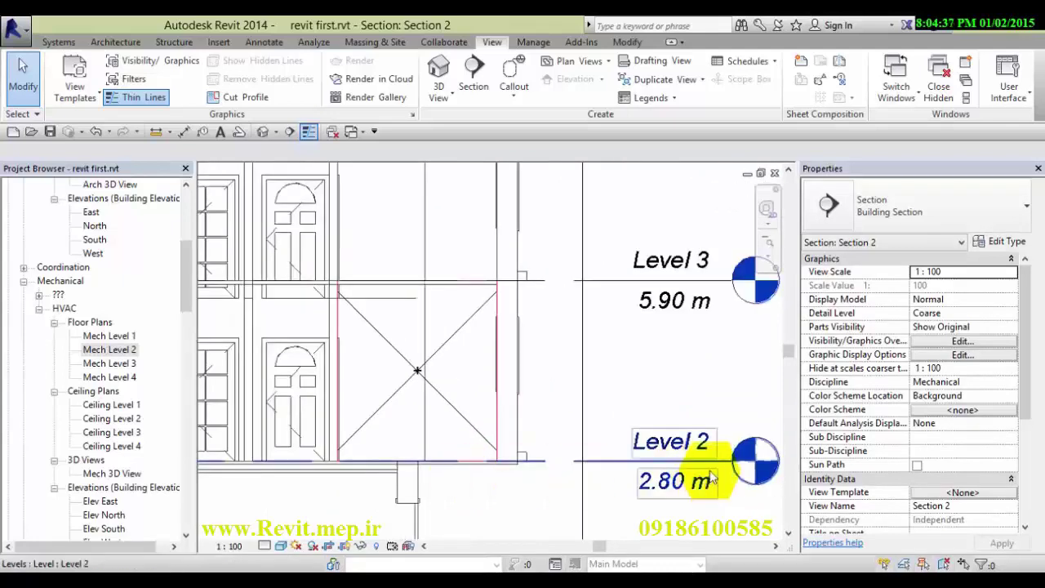
scroll(482, 475, up, 3)
scroll(486, 475, down, 3)
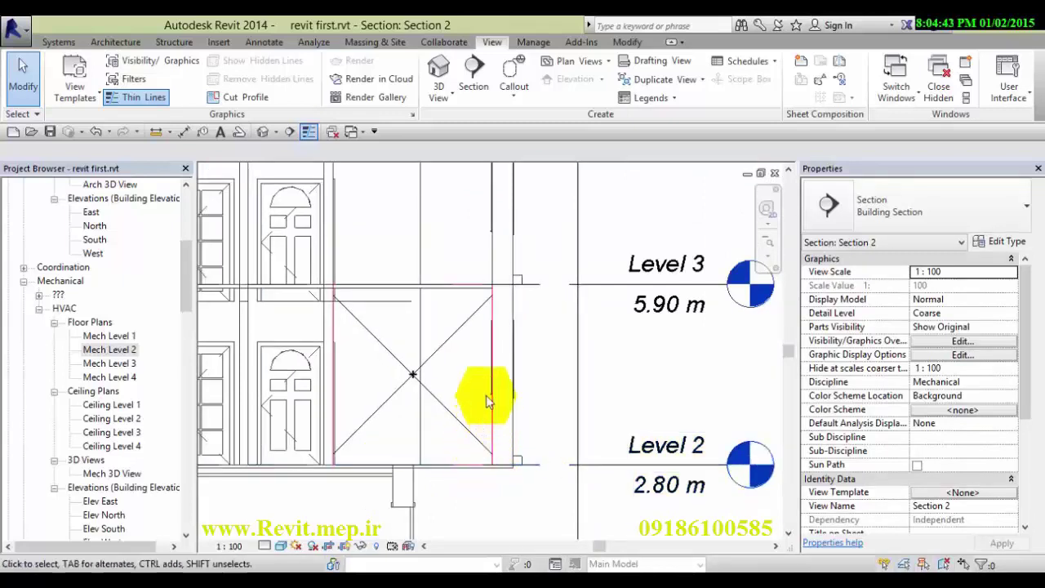
scroll(484, 273, up, 2)
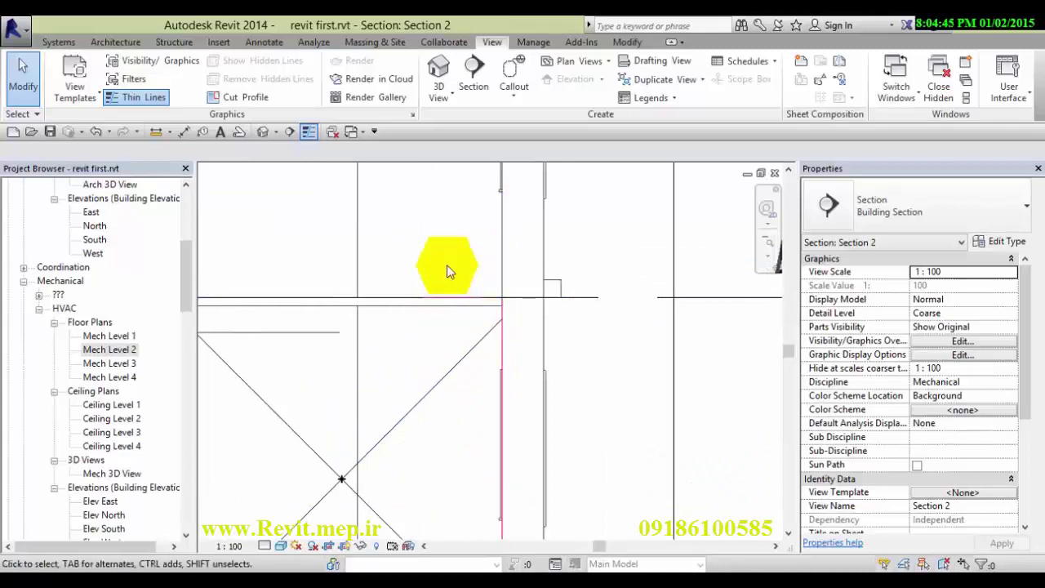
scroll(447, 264, down, 2)
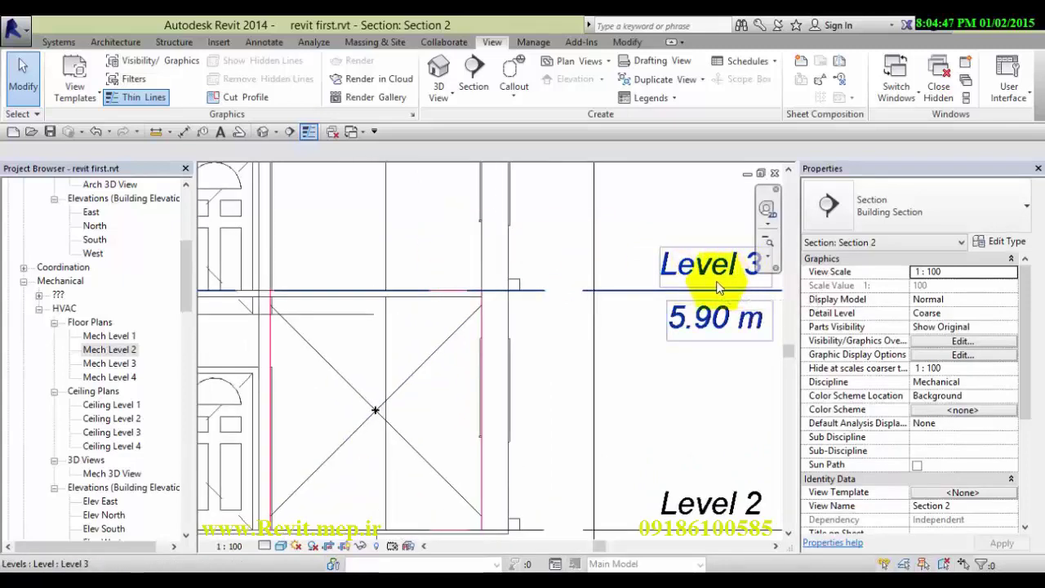
scroll(460, 287, up, 2)
scroll(457, 310, up, 1)
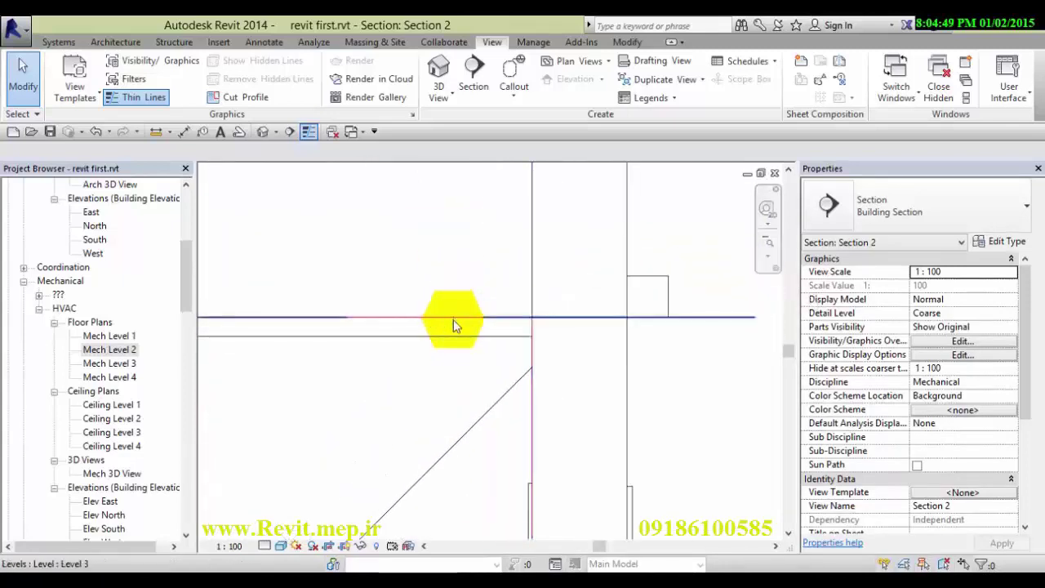
scroll(476, 400, down, 1)
scroll(469, 418, down, 1)
scroll(472, 420, down, 1)
scroll(474, 421, down, 2)
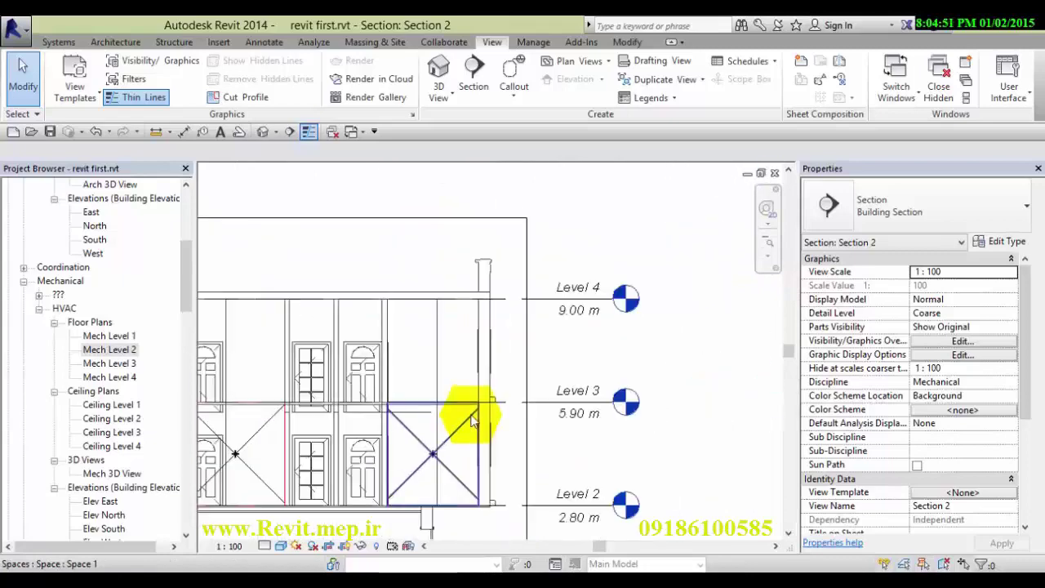
scroll(475, 433, up, 1)
scroll(482, 440, down, 1)
scroll(510, 438, down, 1)
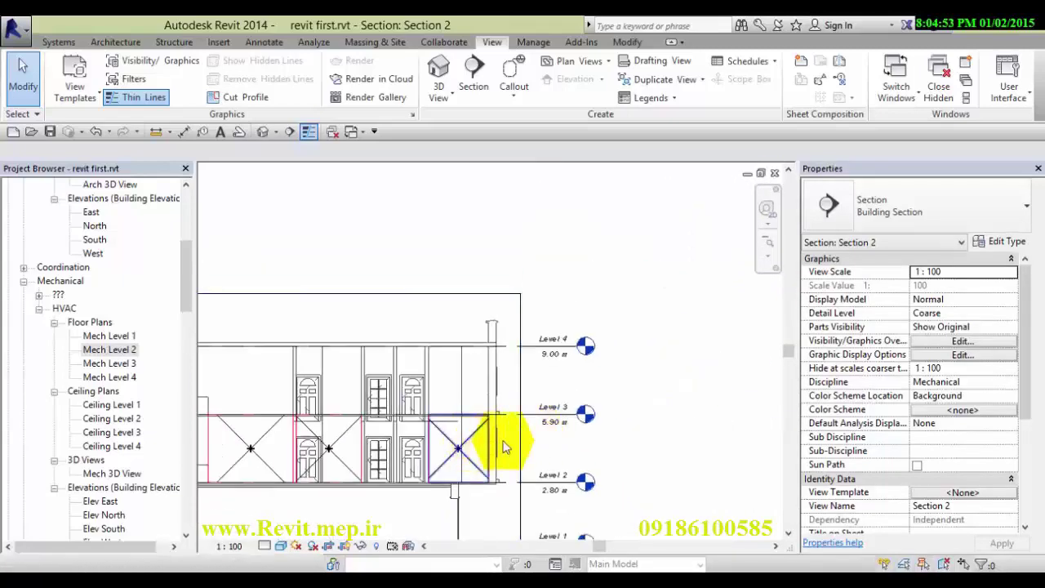
scroll(441, 462, down, 1)
scroll(378, 490, down, 1)
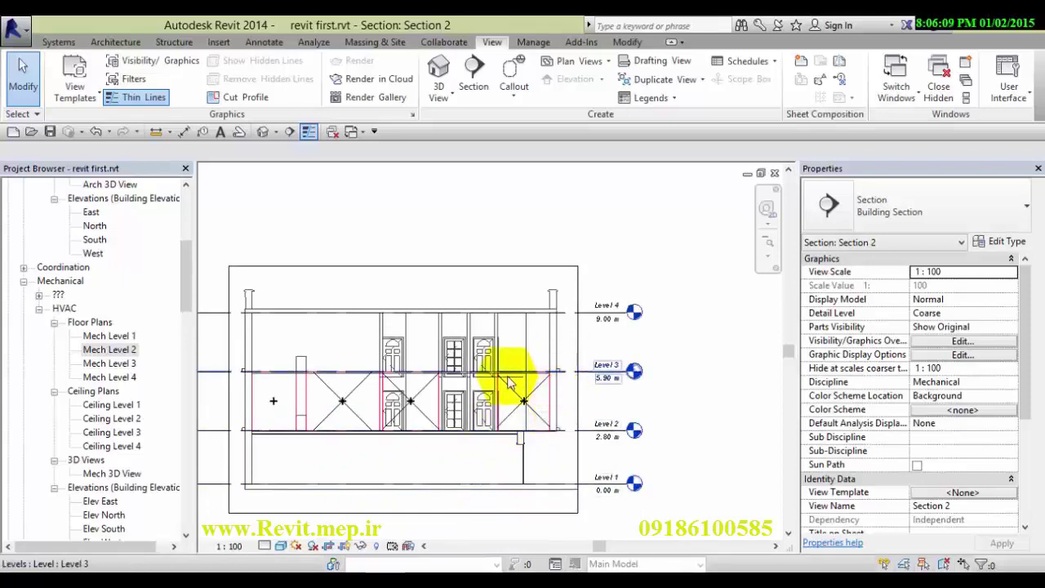
scroll(509, 382, up, 2)
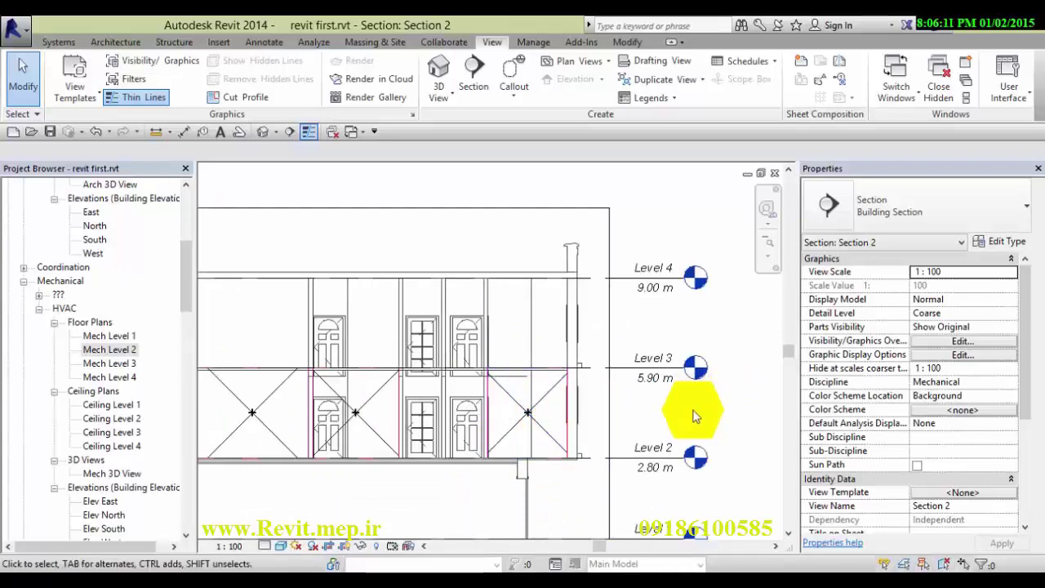
scroll(694, 413, down, 1)
scroll(700, 400, down, 1)
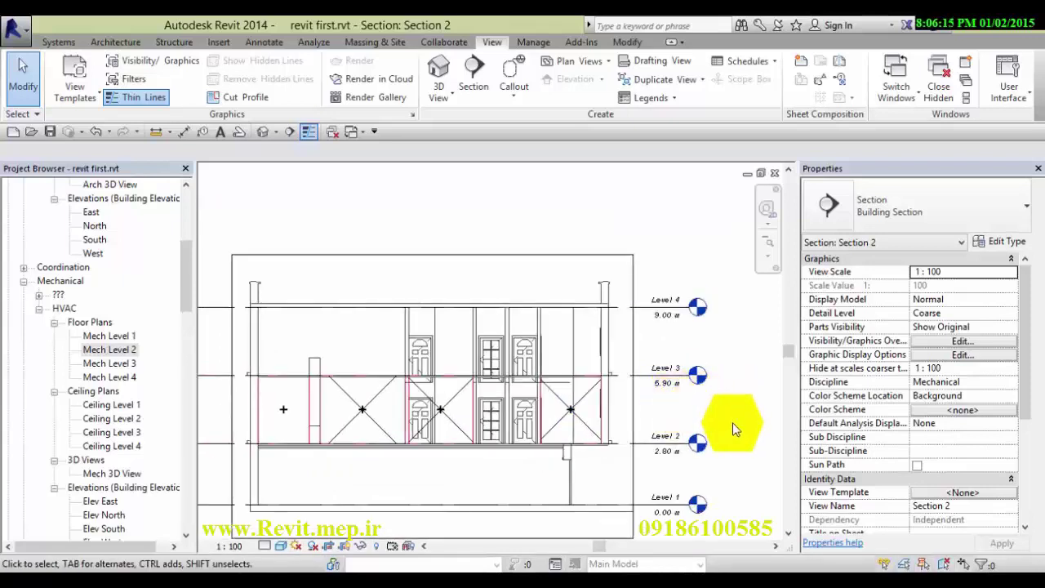
Step: Set Section 2's visual style to Hidden Line so the spaces show as green-filled volumes
click(280, 547)
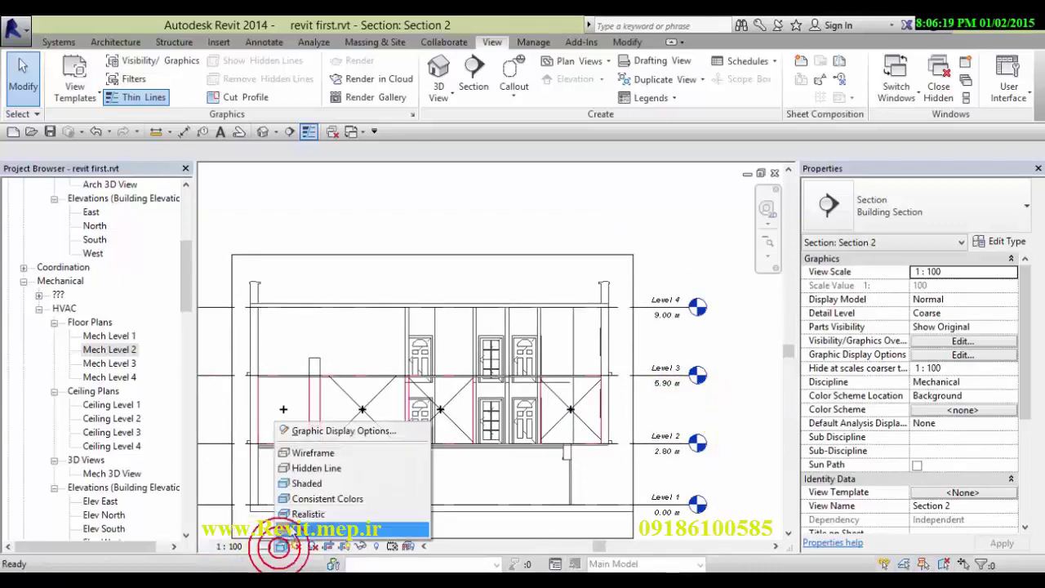
click(306, 470)
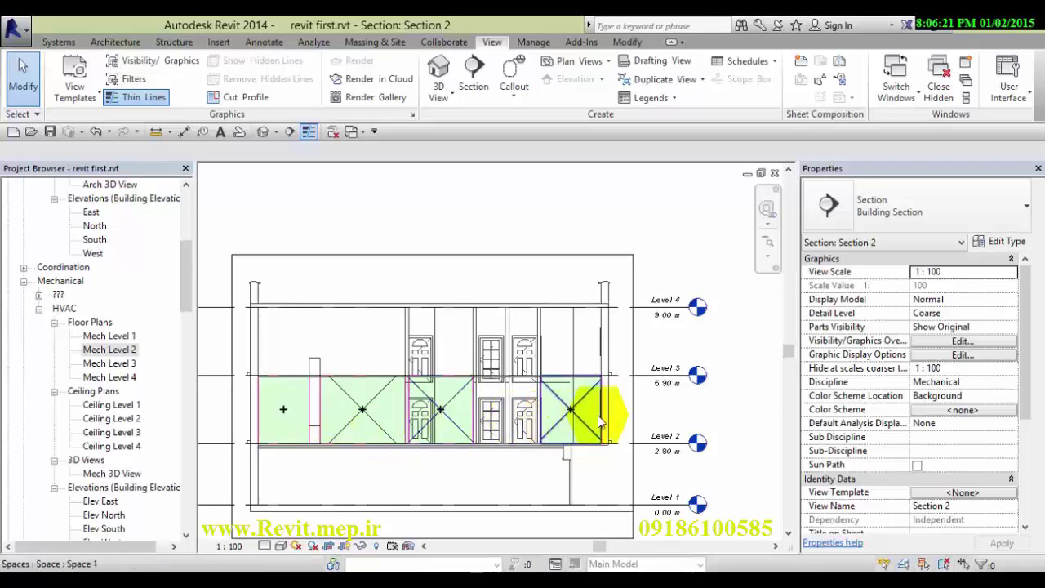
scroll(600, 414, up, 3)
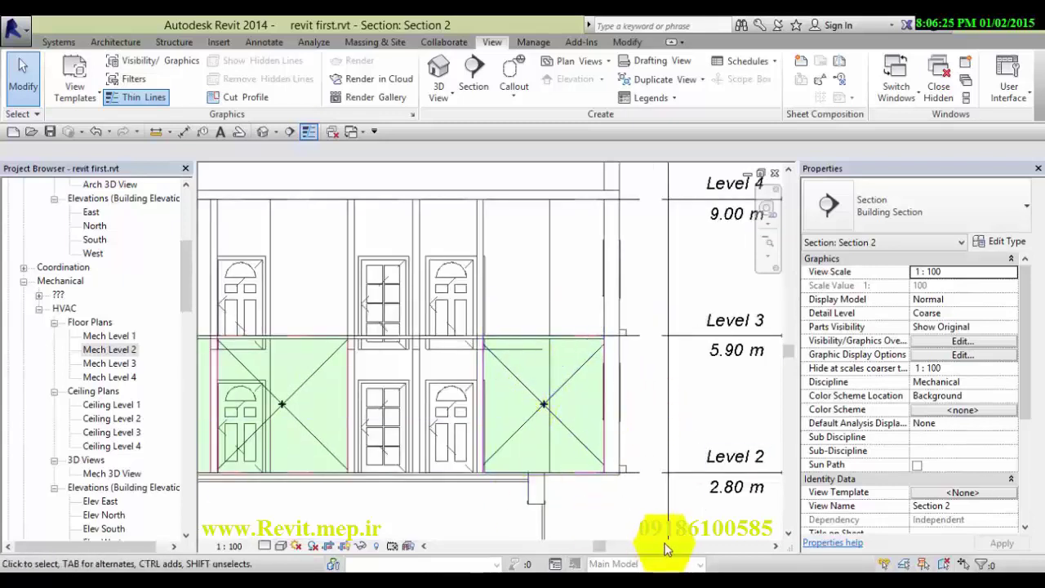
click(266, 546)
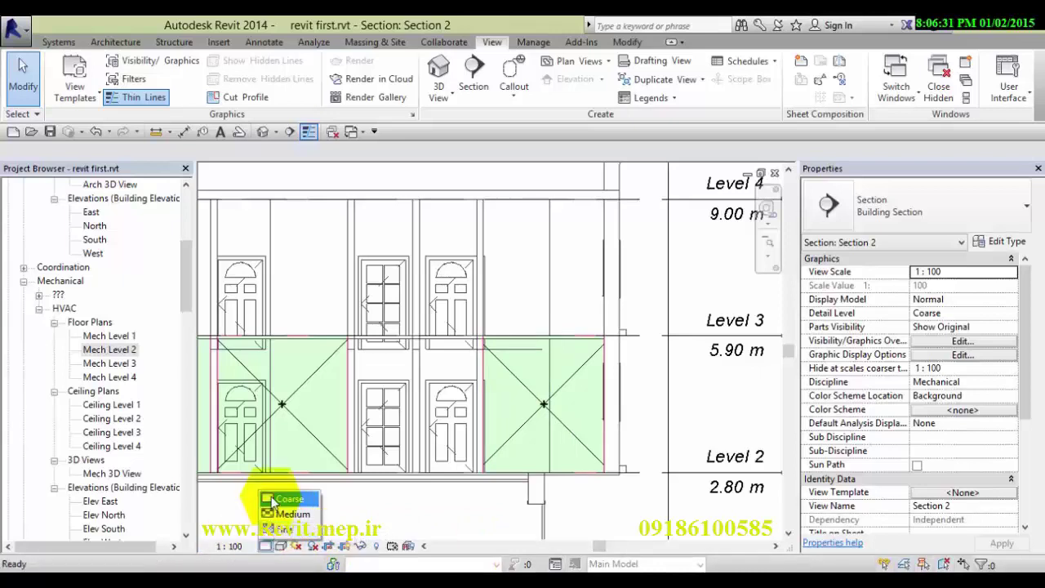
click(274, 500)
click(281, 546)
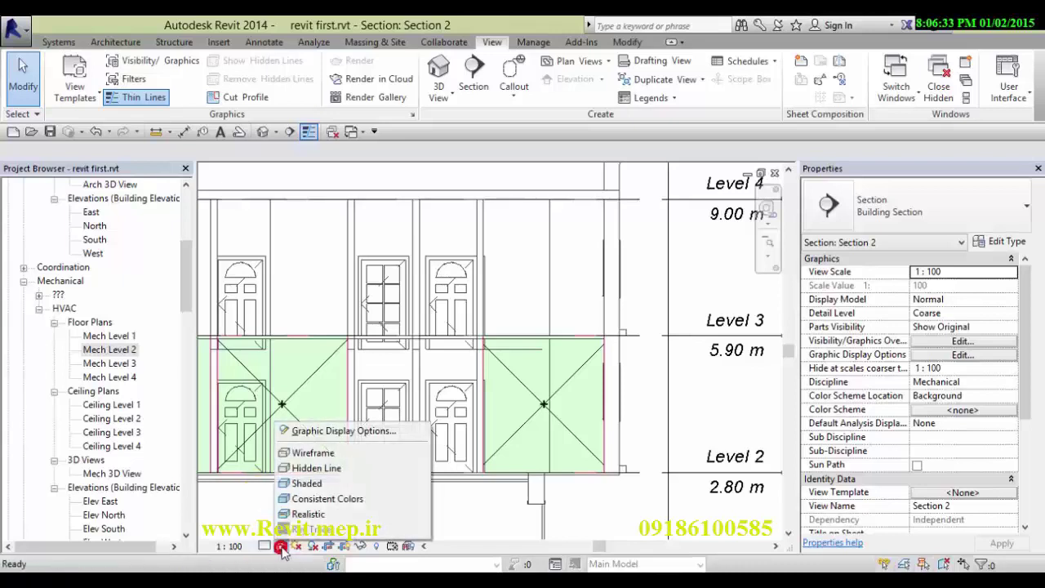
click(303, 468)
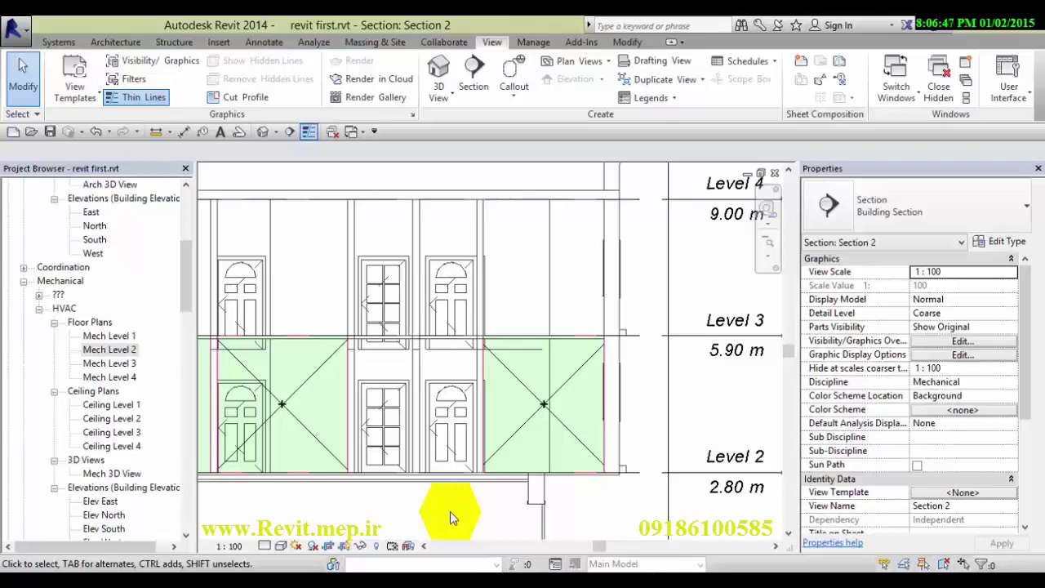
click(141, 63)
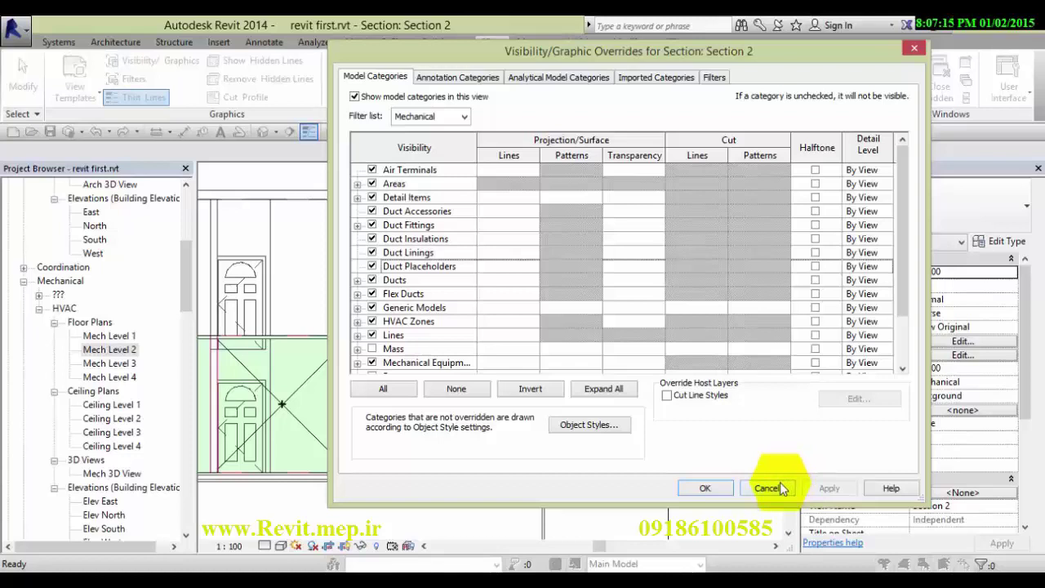
drag(901, 280, 904, 347)
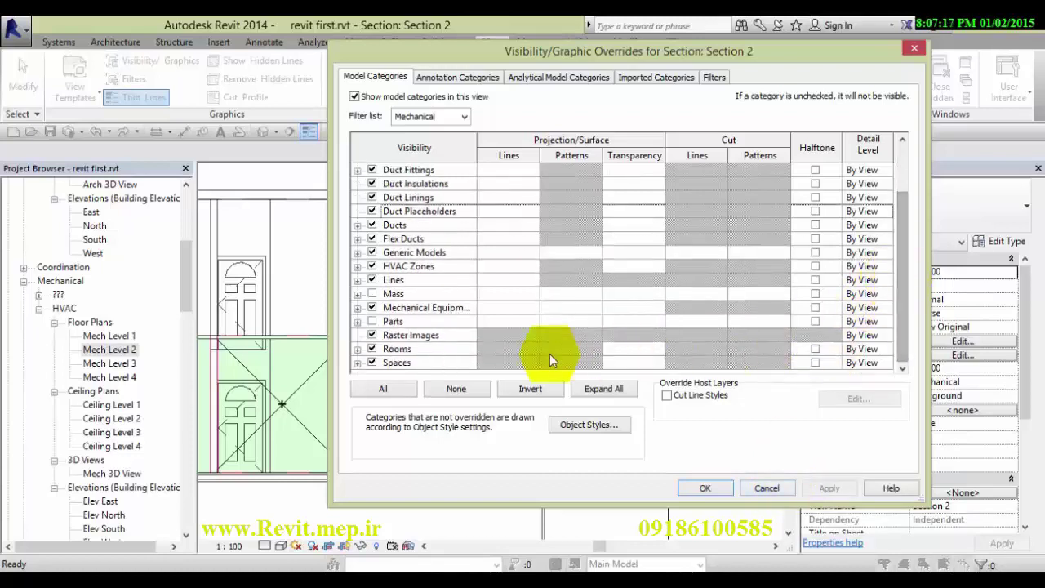
click(357, 362)
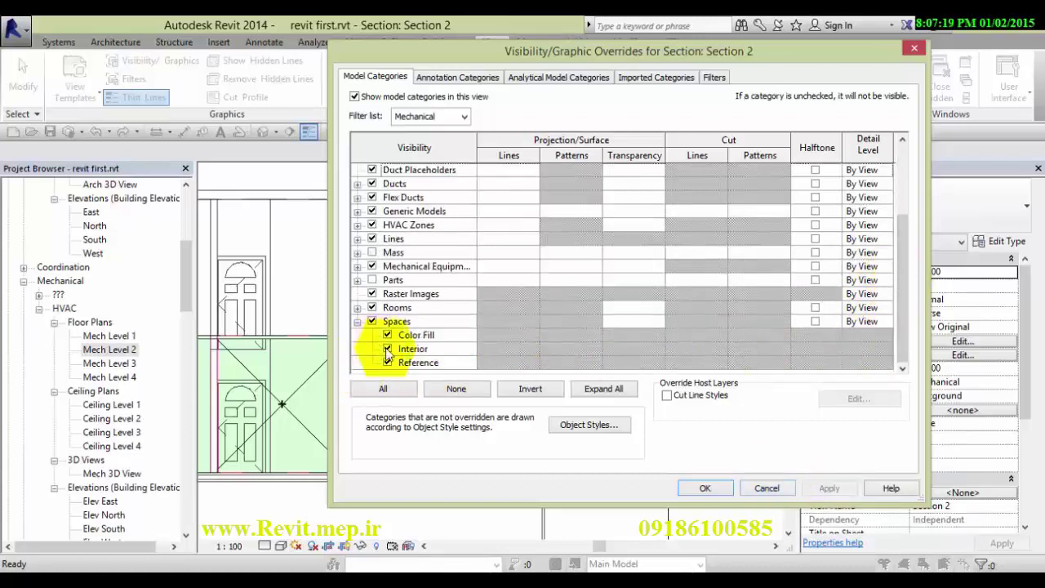
click(388, 348)
click(388, 362)
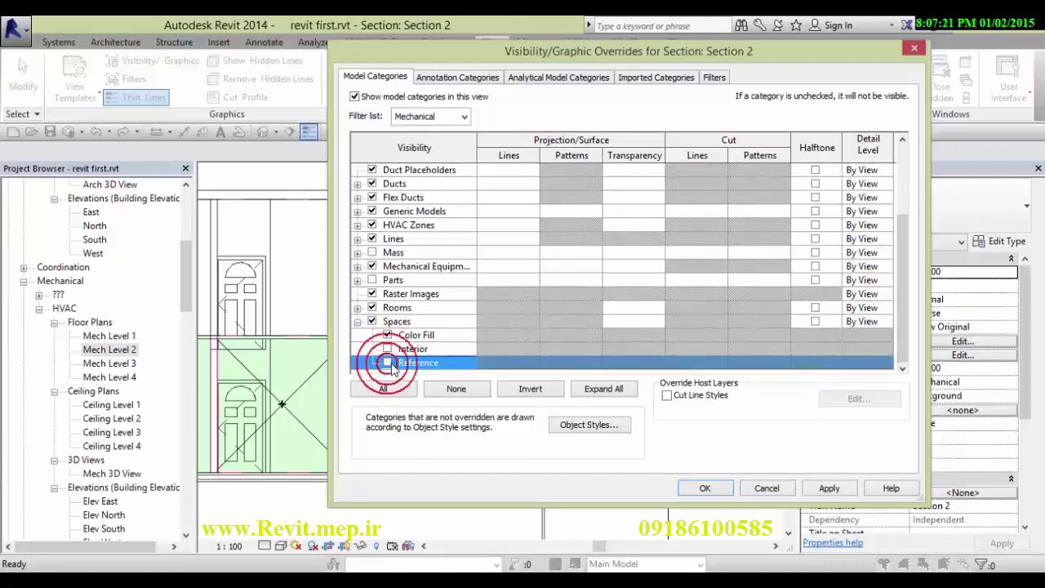
click(698, 486)
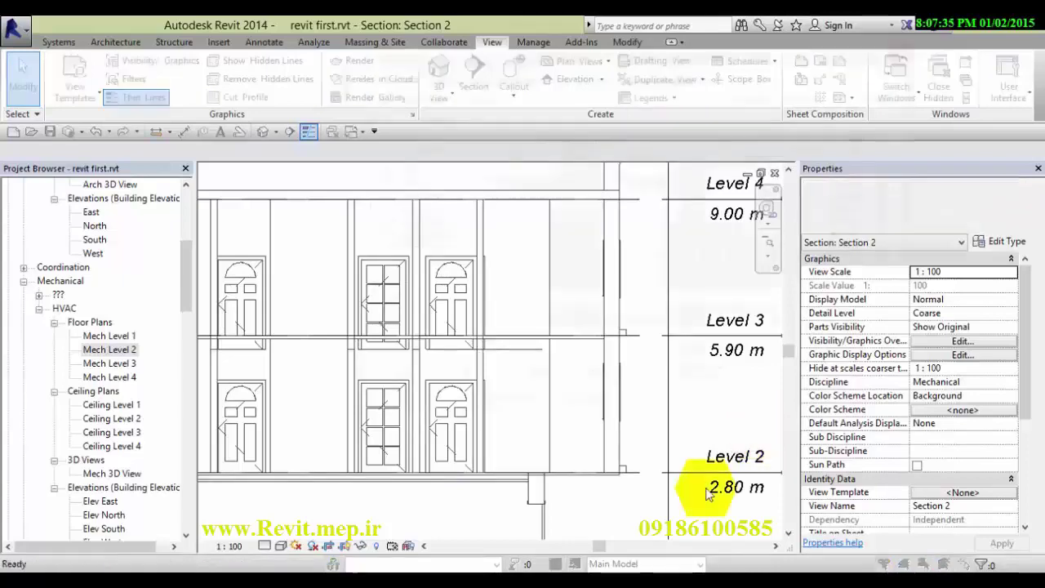
key(v)
key(v)
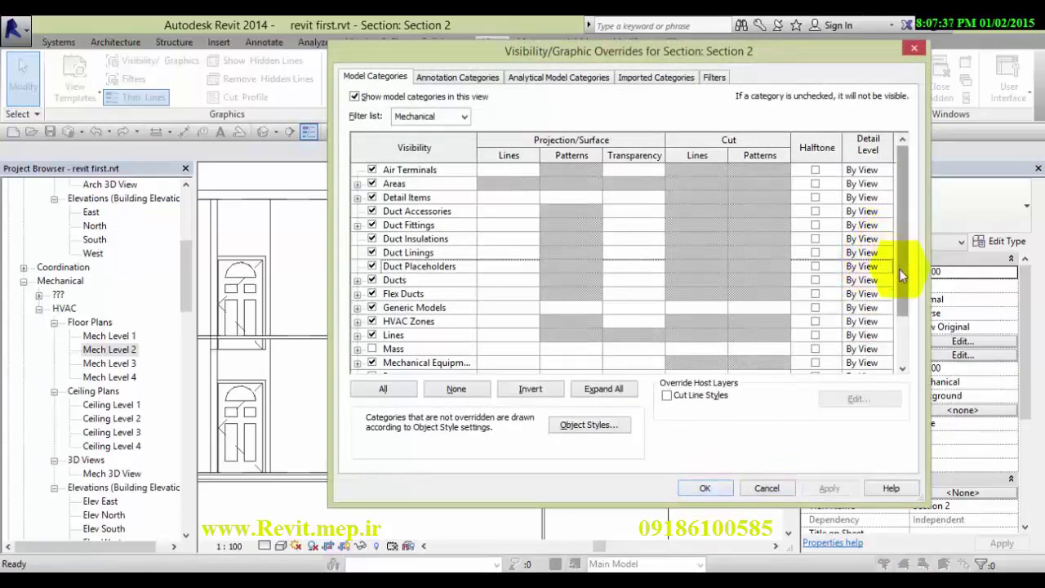
scroll(899, 269, down, 2)
click(376, 362)
click(357, 363)
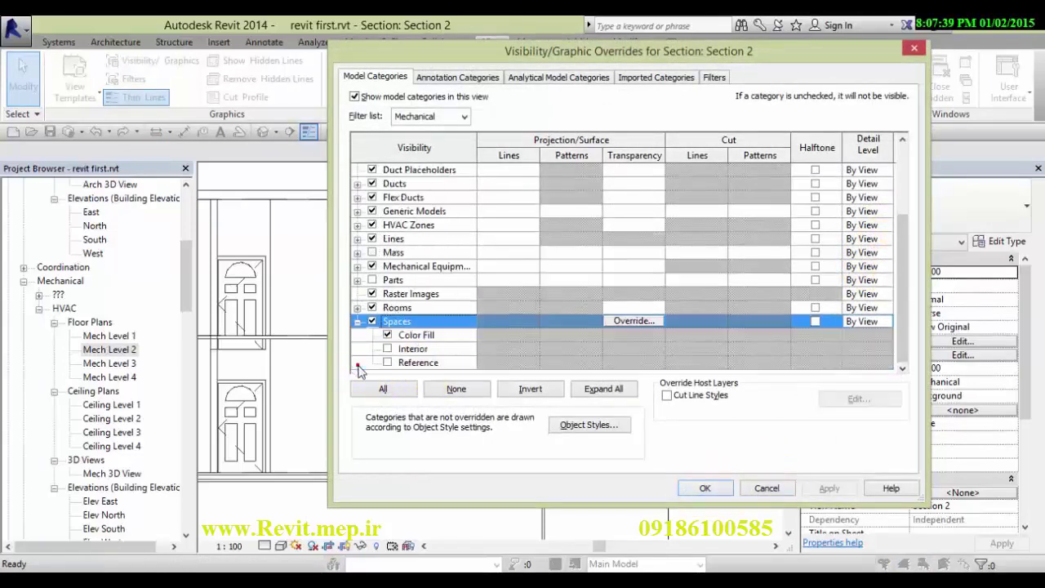
click(387, 349)
click(388, 363)
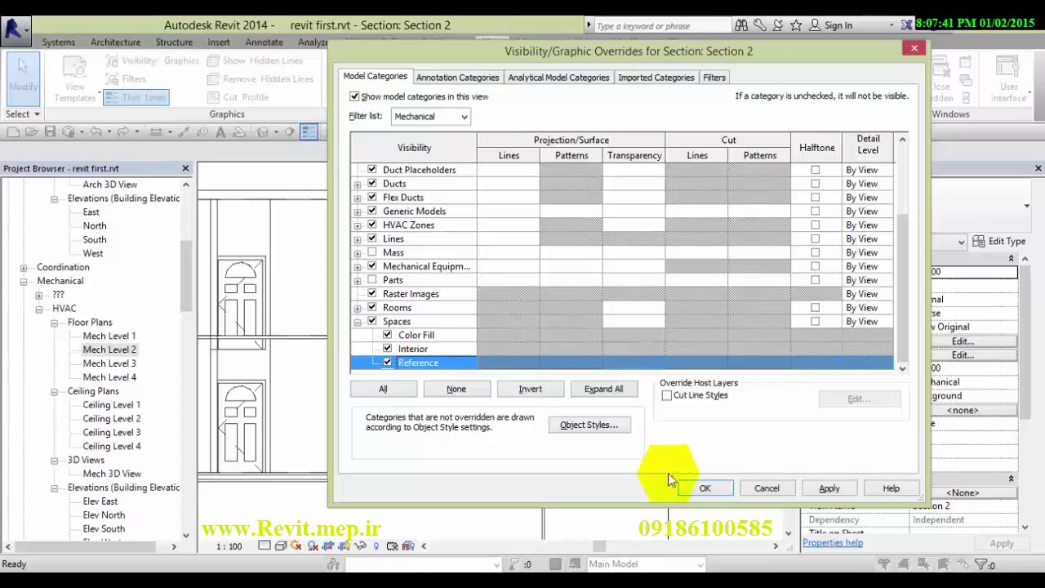
click(705, 487)
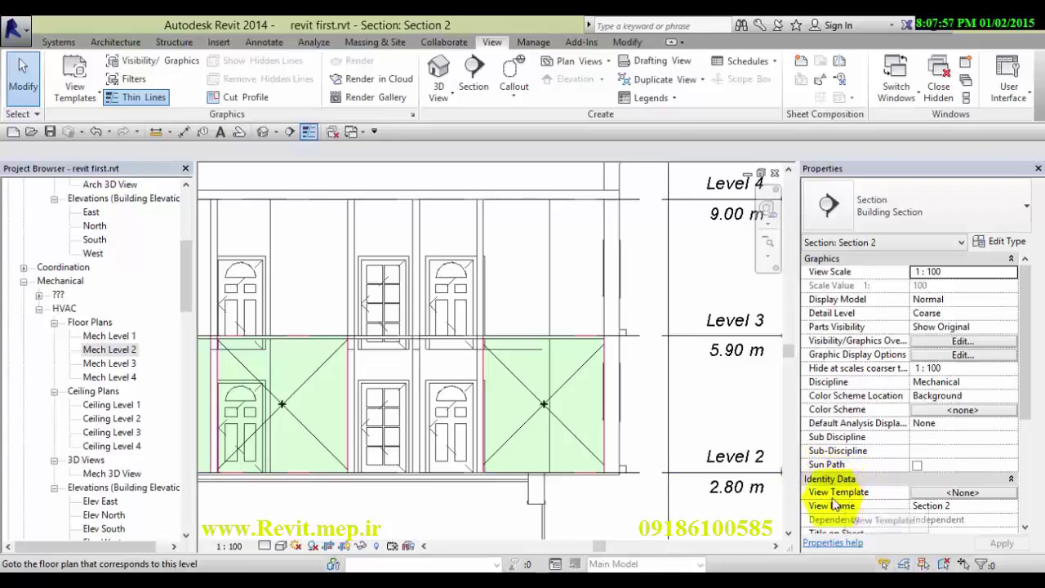
Step: Browse the section view templates without applying one, then close the Section 2 view
click(959, 492)
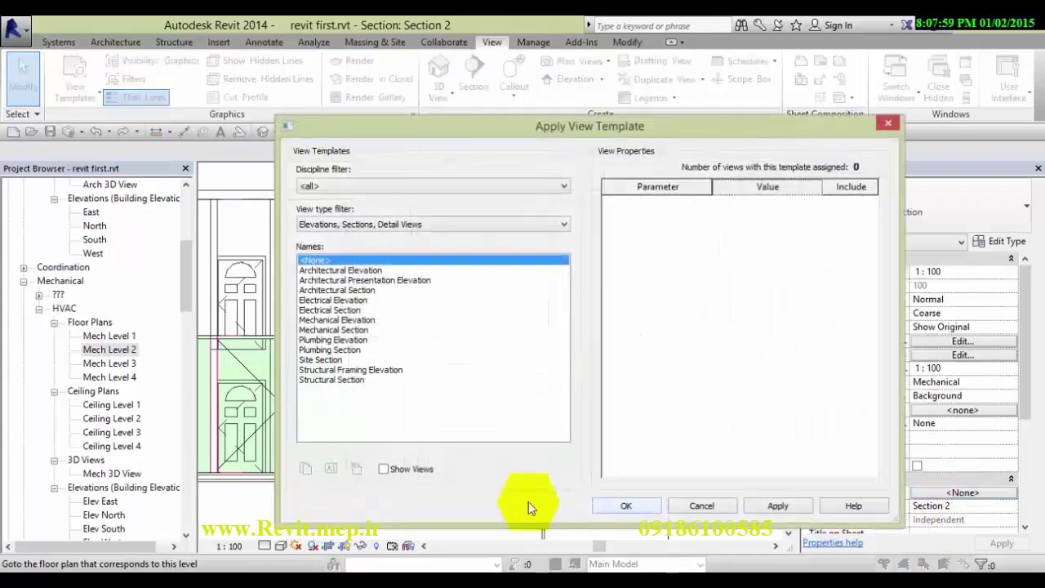
click(343, 280)
click(337, 299)
click(337, 310)
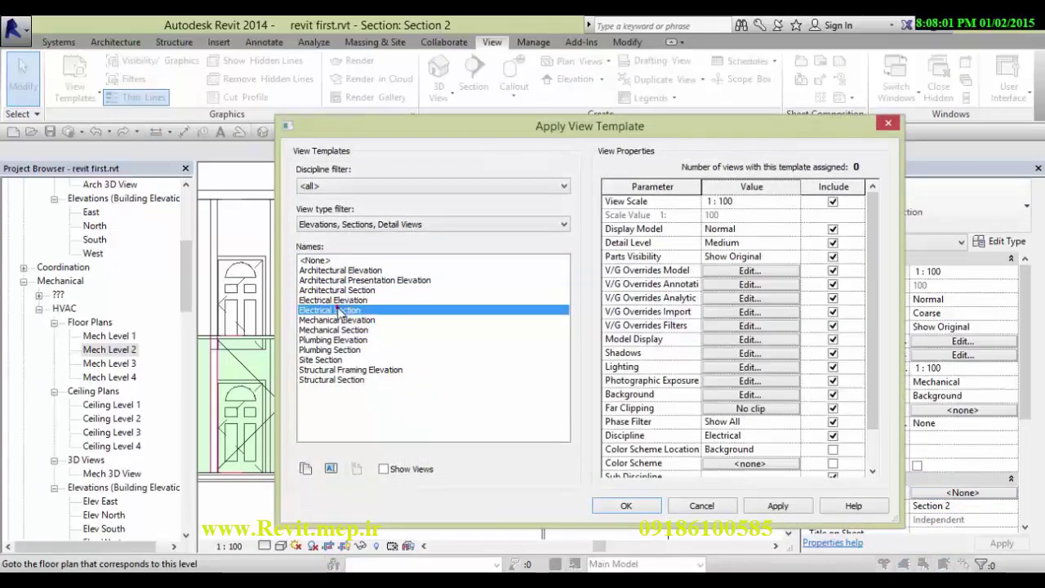
click(338, 321)
click(341, 331)
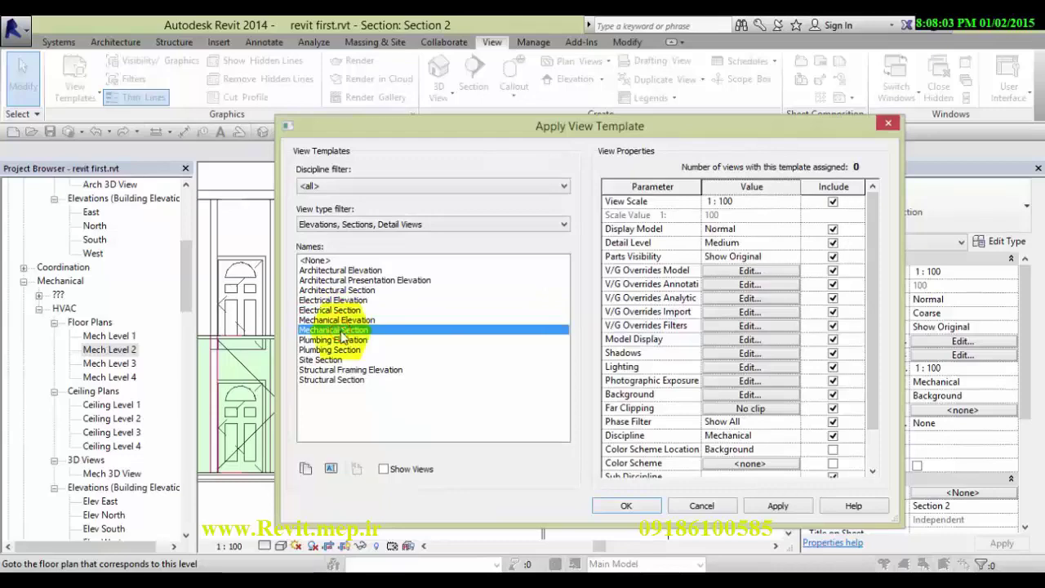
click(348, 349)
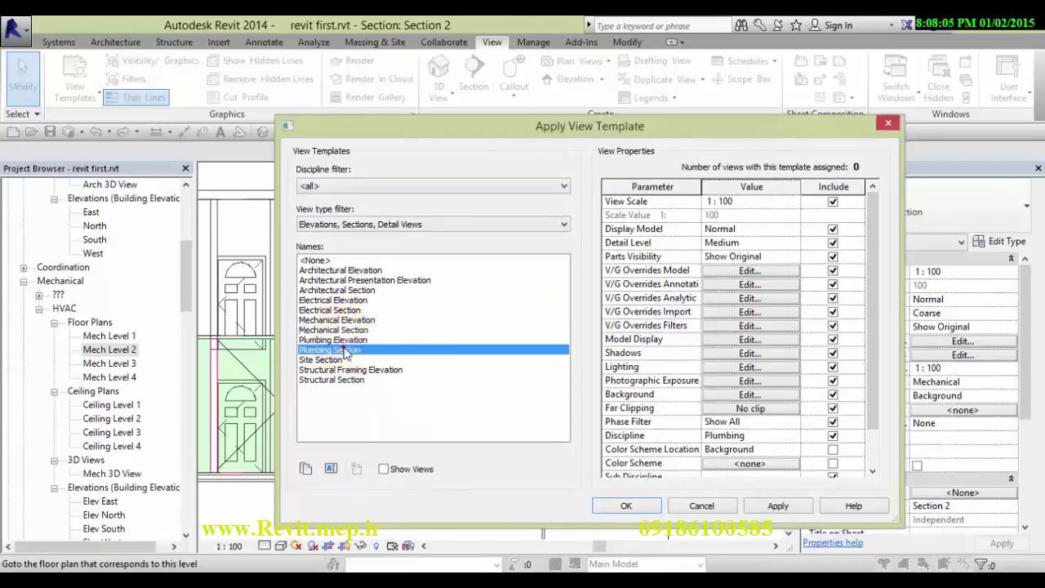
click(343, 340)
click(341, 331)
click(702, 506)
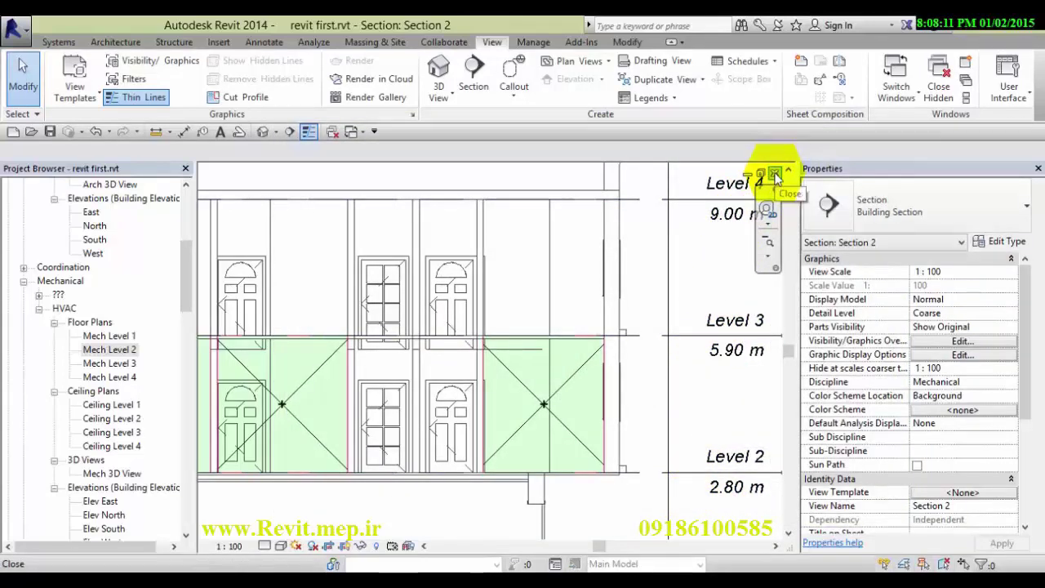
click(775, 175)
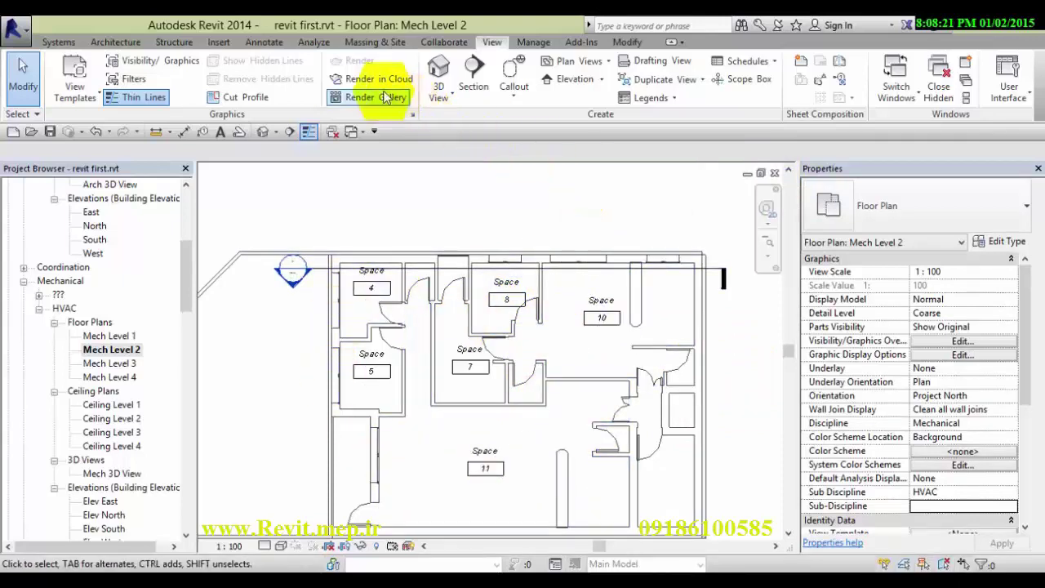
Step: Show the Analyze tools and fit the whole building in the Mech Level 2 plan
click(314, 43)
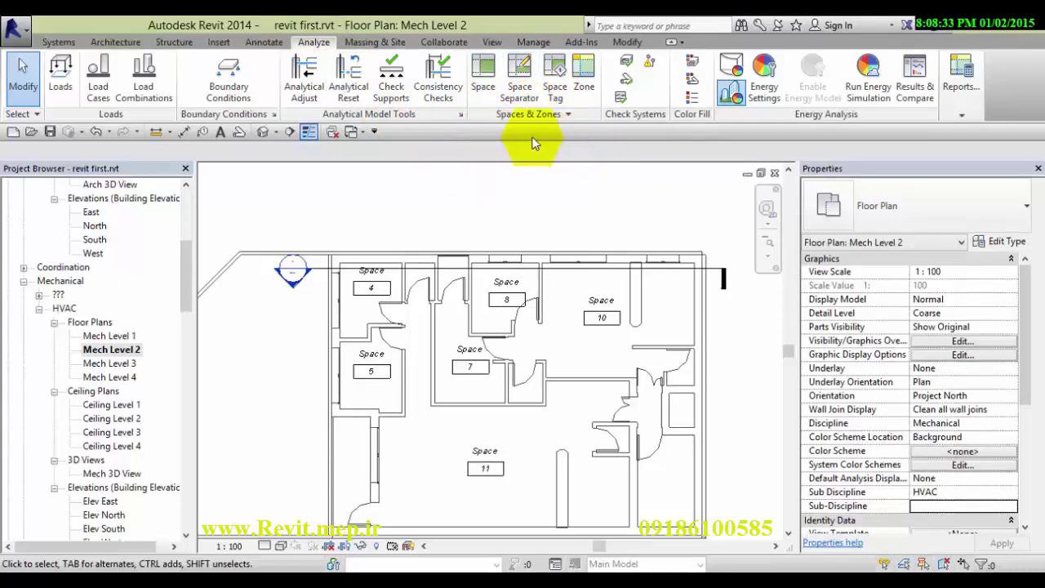
scroll(561, 232, down, 1)
scroll(506, 392, down, 1)
scroll(572, 376, down, 3)
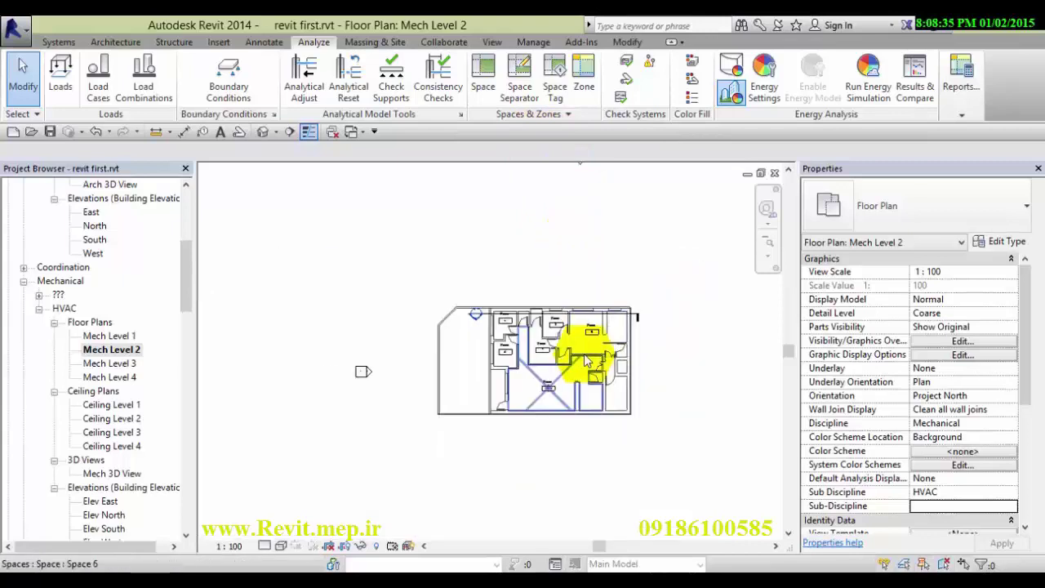
scroll(621, 358, down, 2)
scroll(629, 356, up, 3)
scroll(653, 360, down, 3)
scroll(711, 363, up, 2)
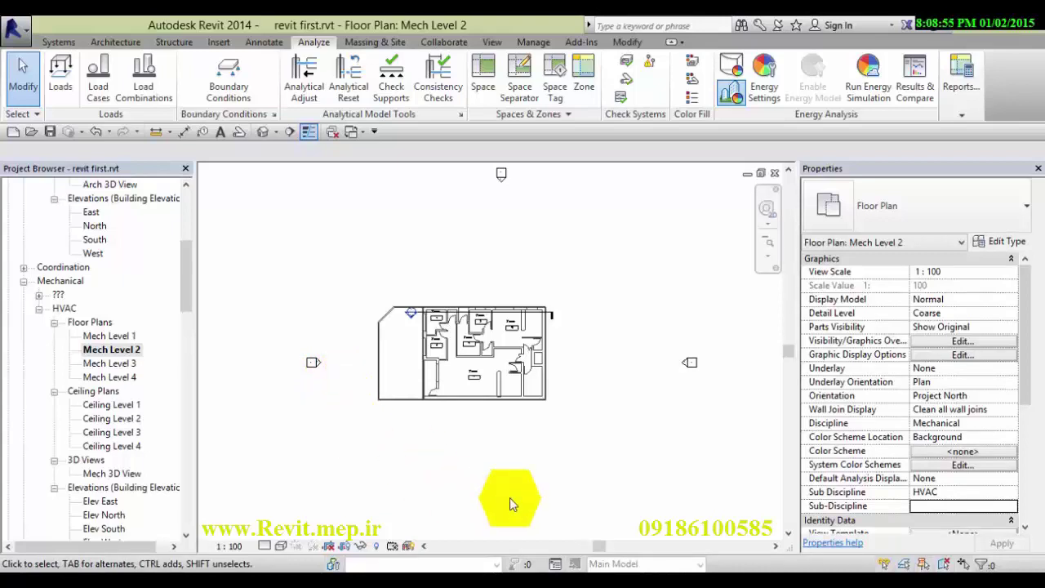
middle_drag(402, 463, 407, 464)
scroll(448, 300, up, 2)
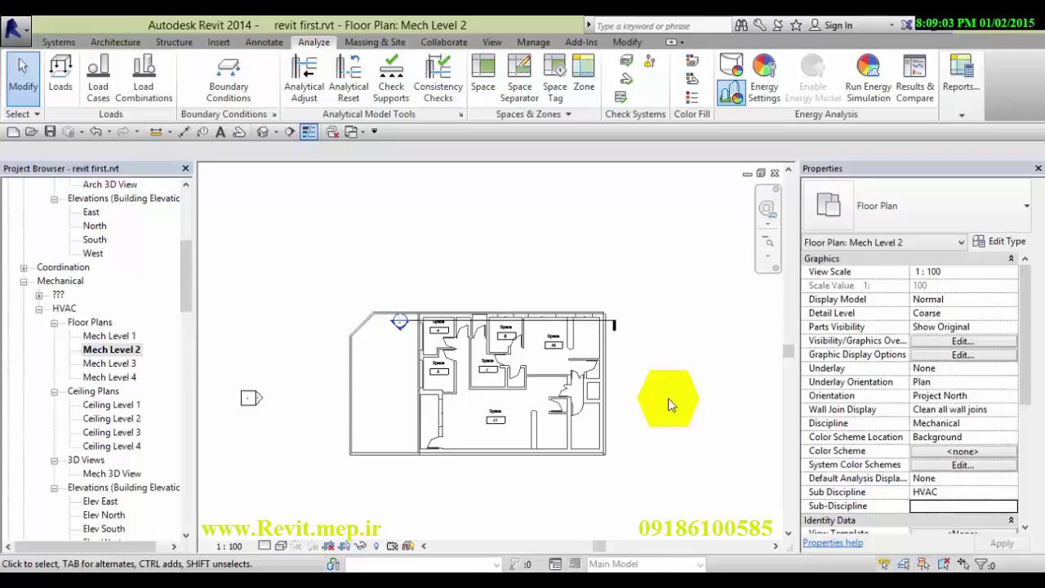
Step: Turn on the System Browser from View > User Interface
click(494, 43)
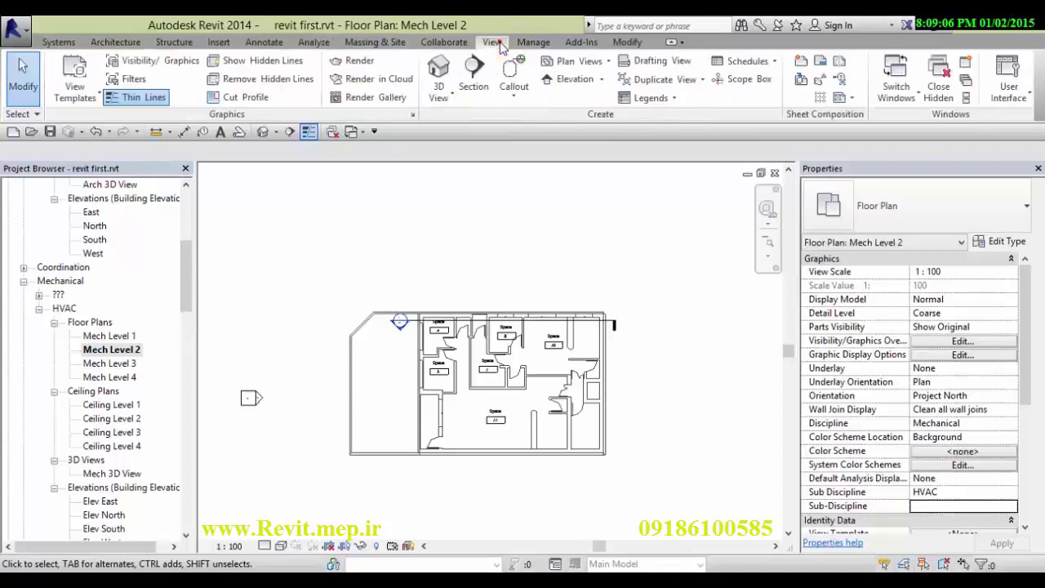
click(1012, 99)
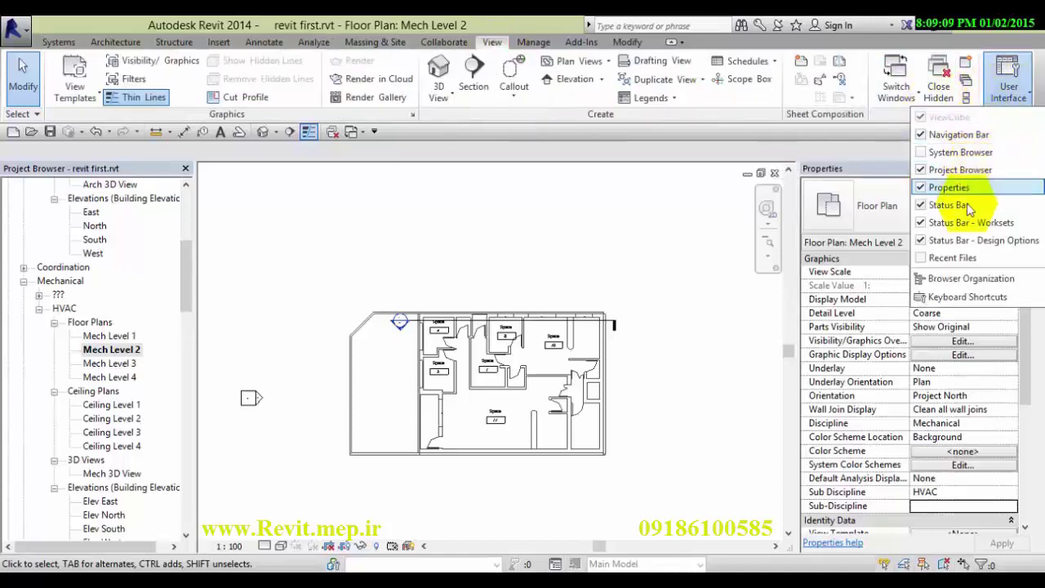
click(942, 152)
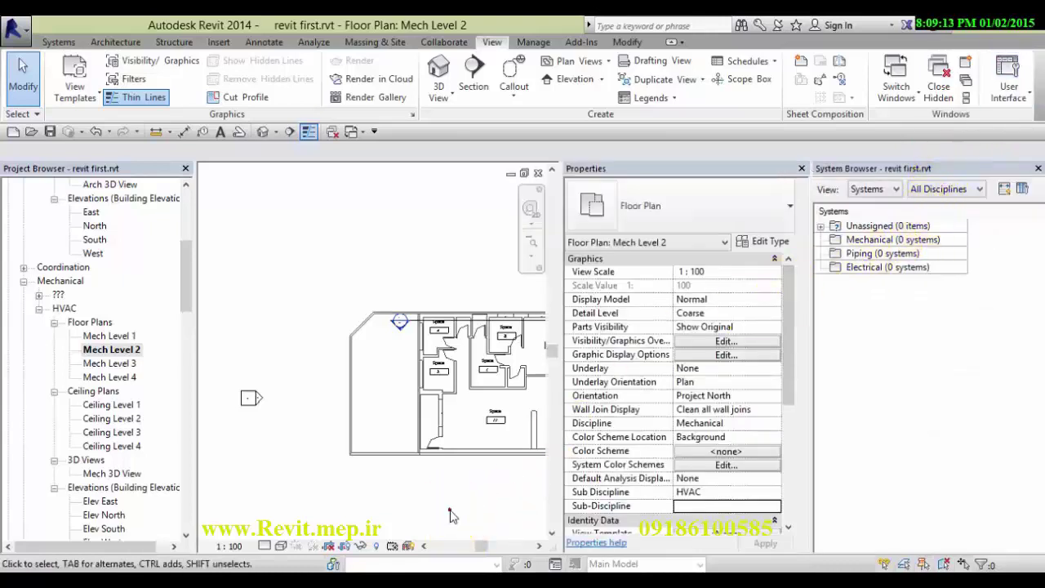
scroll(274, 450, down, 2)
scroll(345, 435, down, 1)
scroll(564, 426, up, 1)
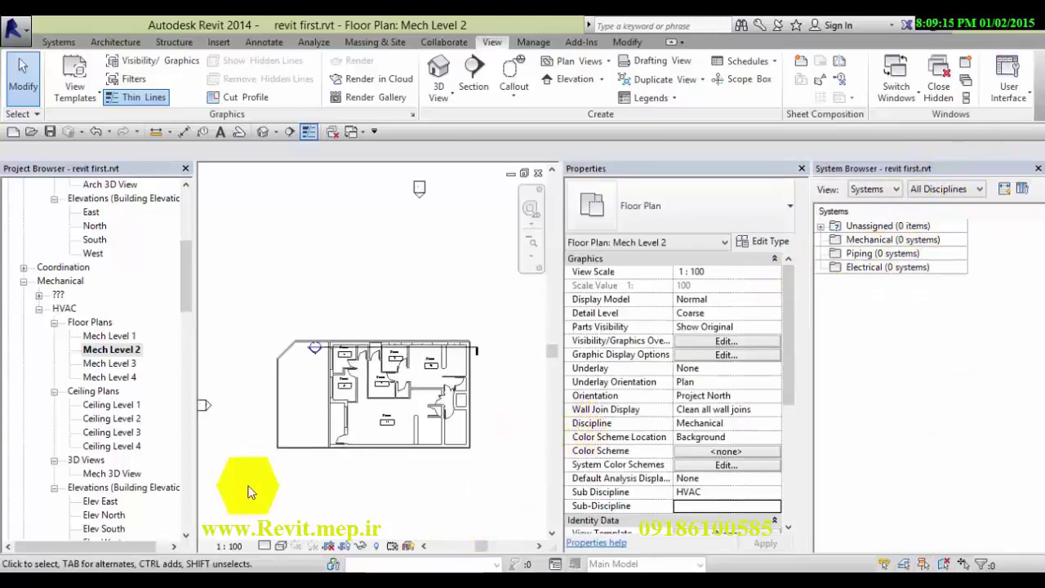
Step: Select the Piping systems entry in the System Browser, then clear the selection
click(858, 267)
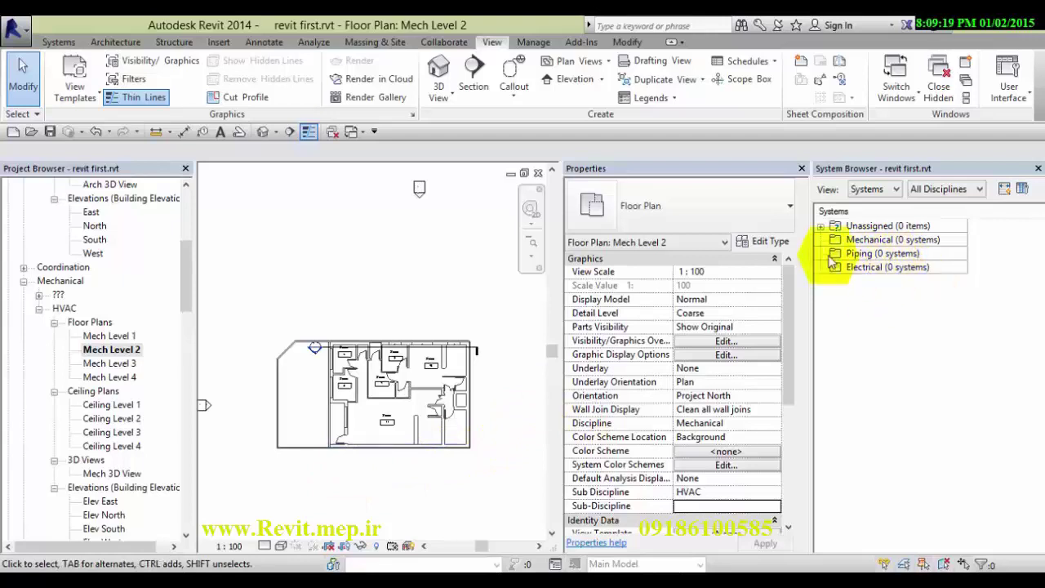
click(850, 256)
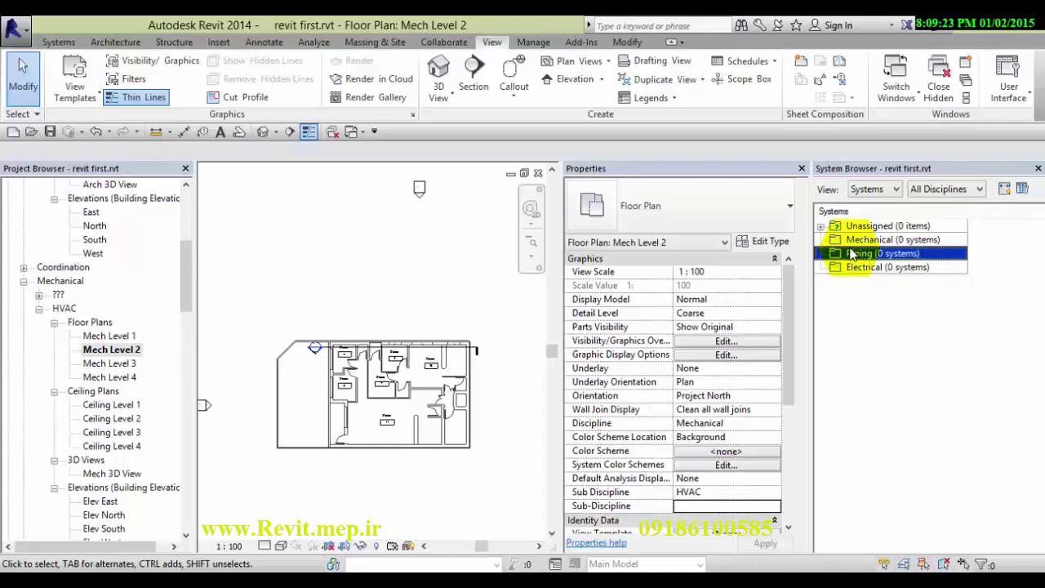
key(Escape)
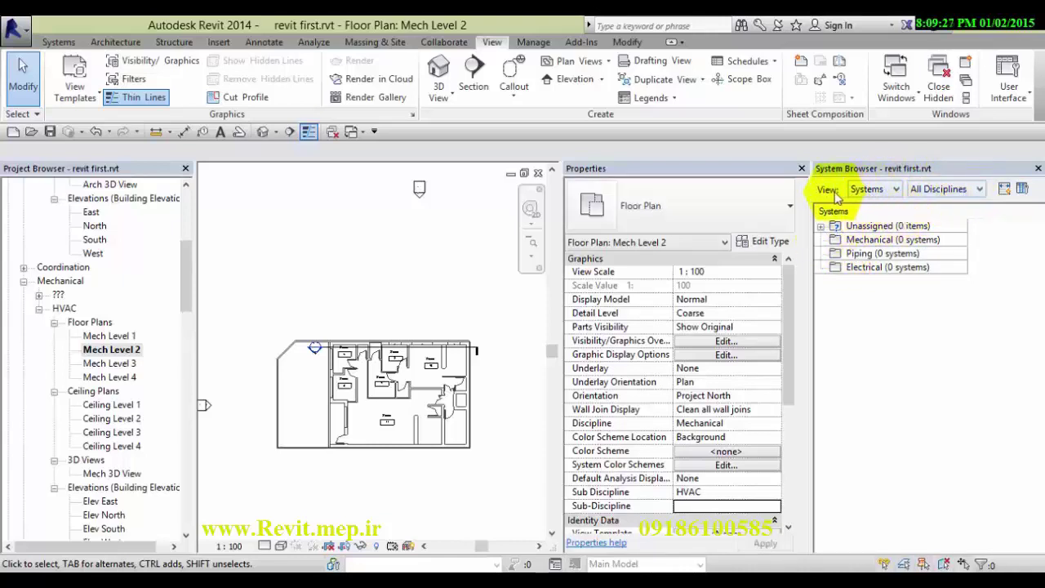
click(863, 189)
click(864, 215)
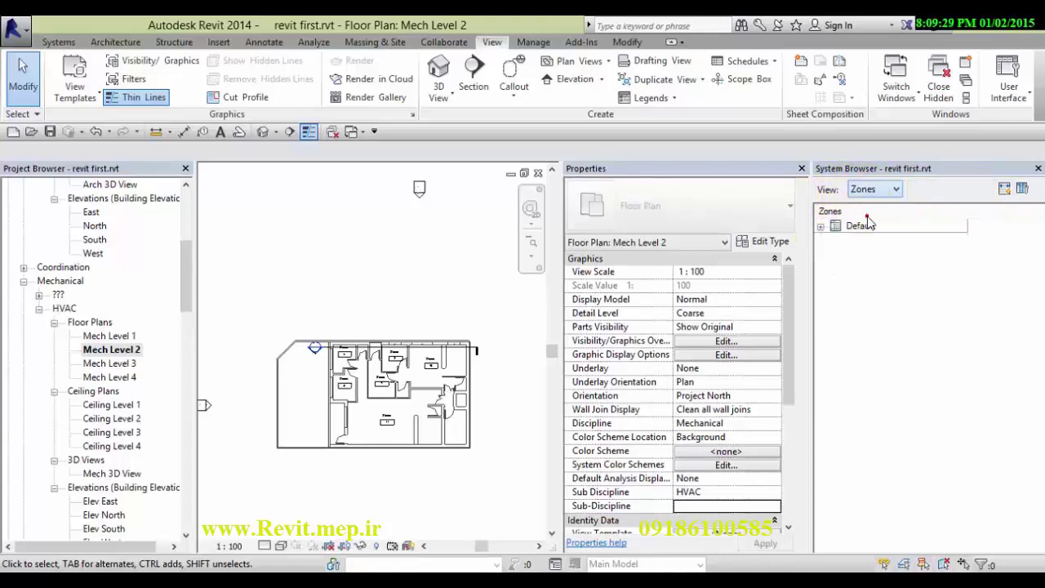
click(821, 226)
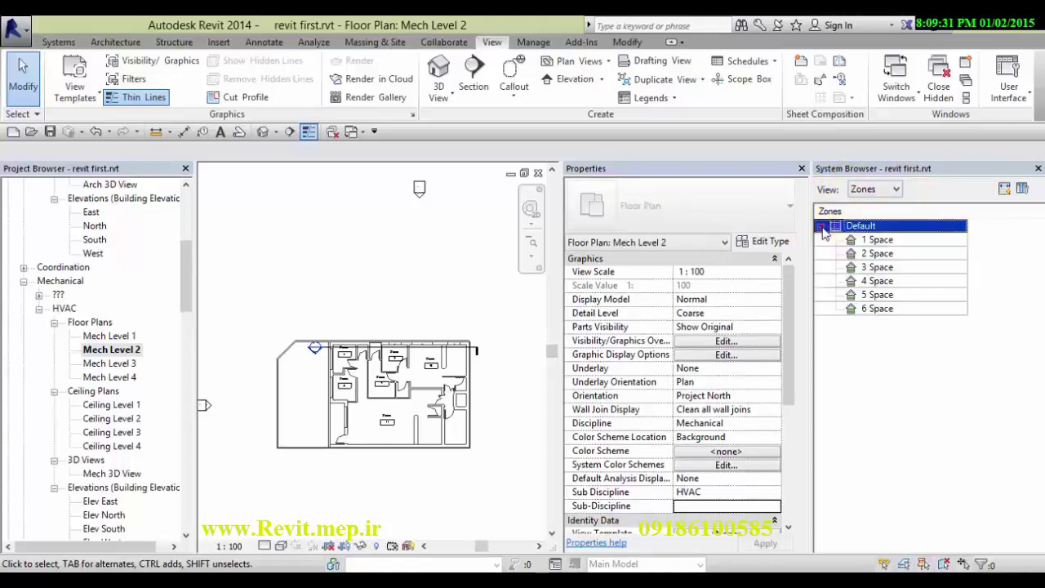
click(877, 239)
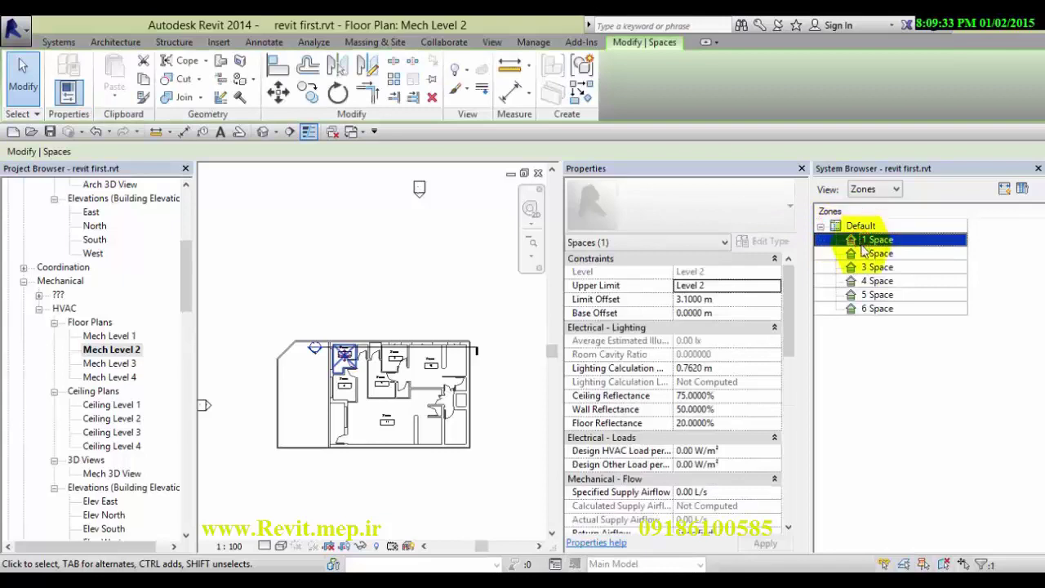
ctrl+click(866, 255)
click(864, 268)
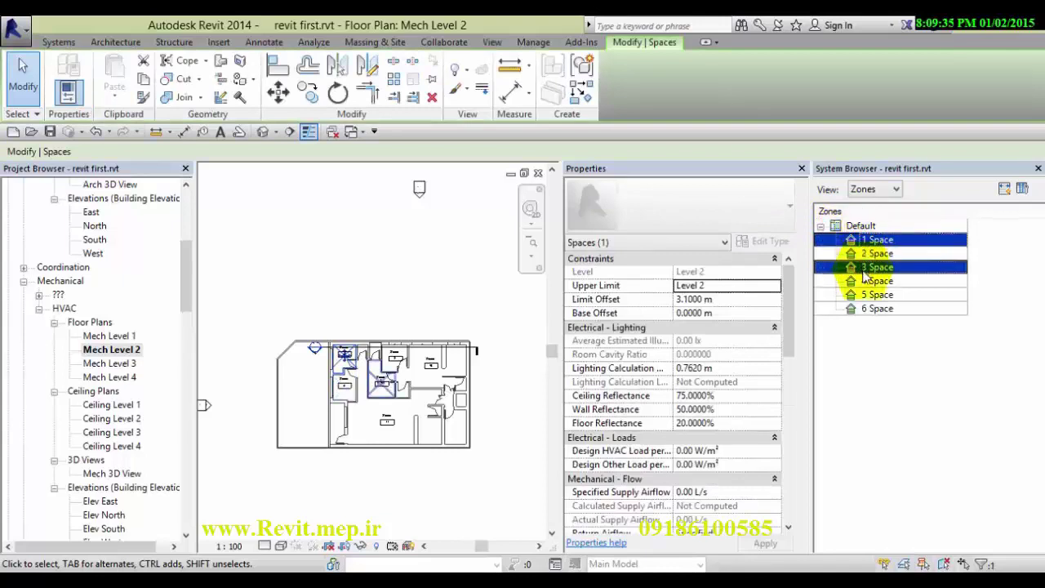
click(866, 281)
click(866, 295)
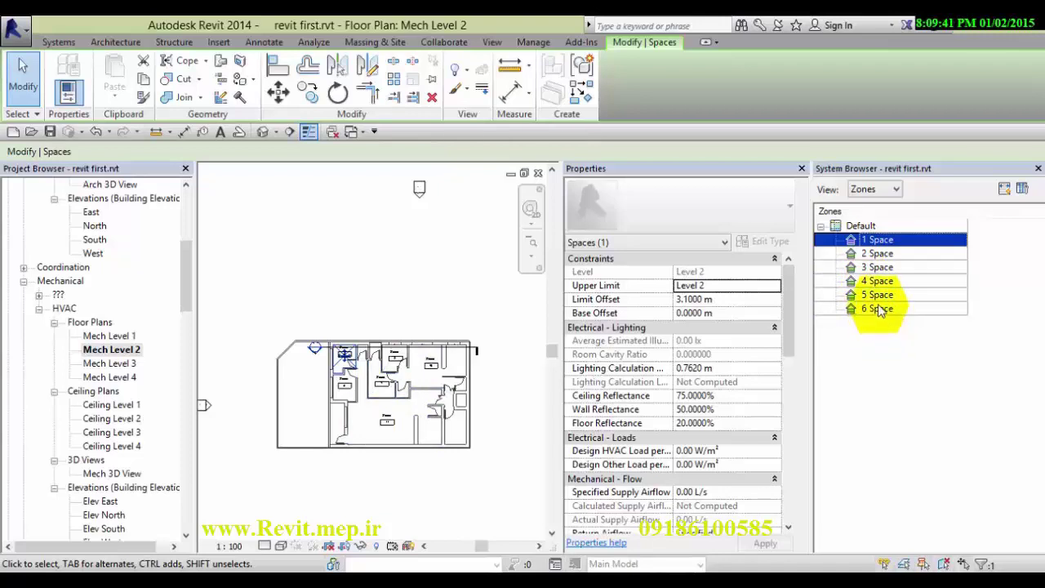
scroll(355, 380, up, 3)
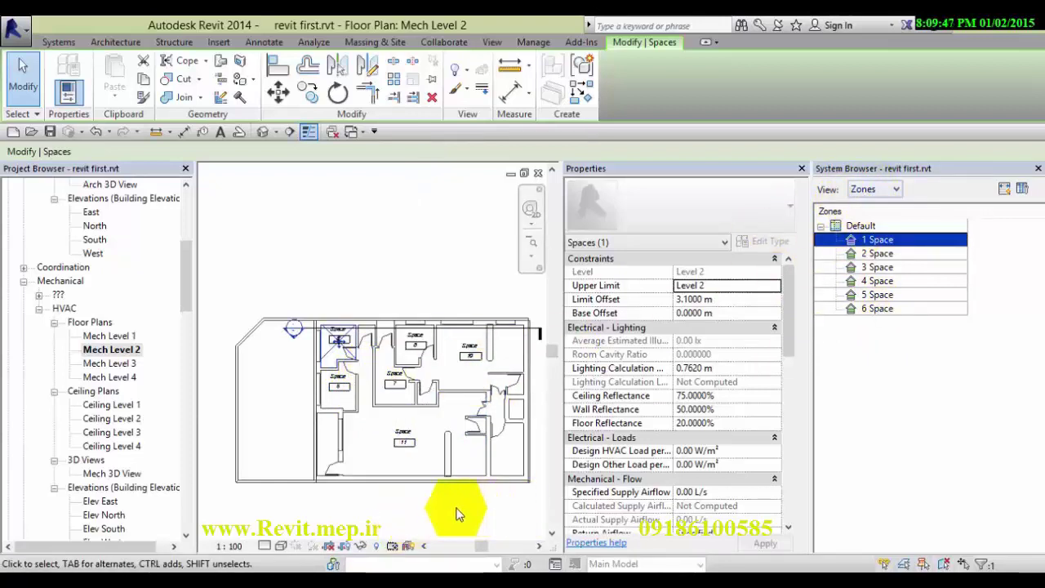
scroll(458, 515, up, 2)
scroll(327, 482, down, 2)
scroll(467, 455, up, 2)
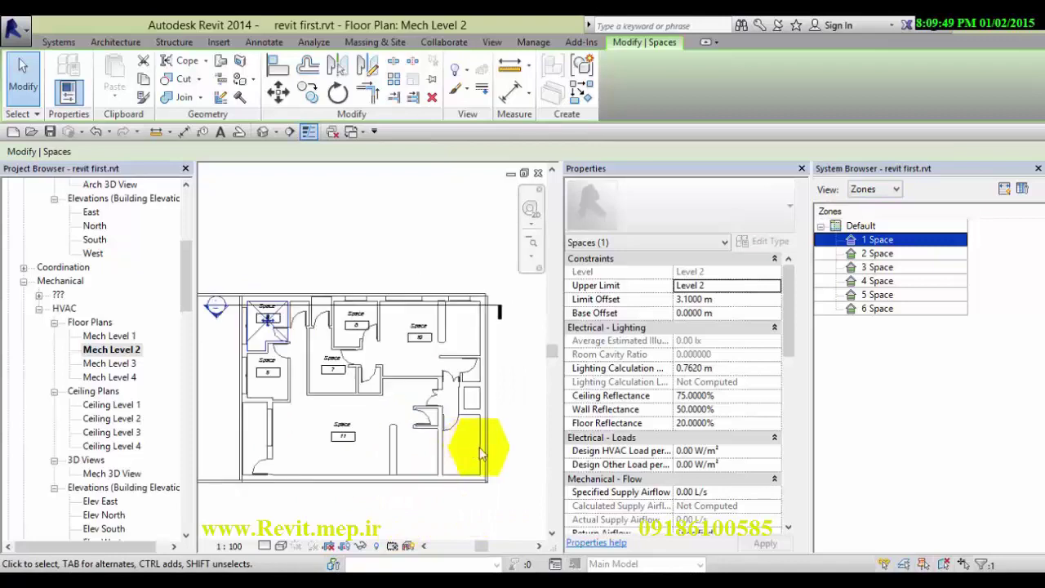
scroll(385, 349, down, 1)
scroll(384, 347, up, 2)
scroll(294, 335, down, 2)
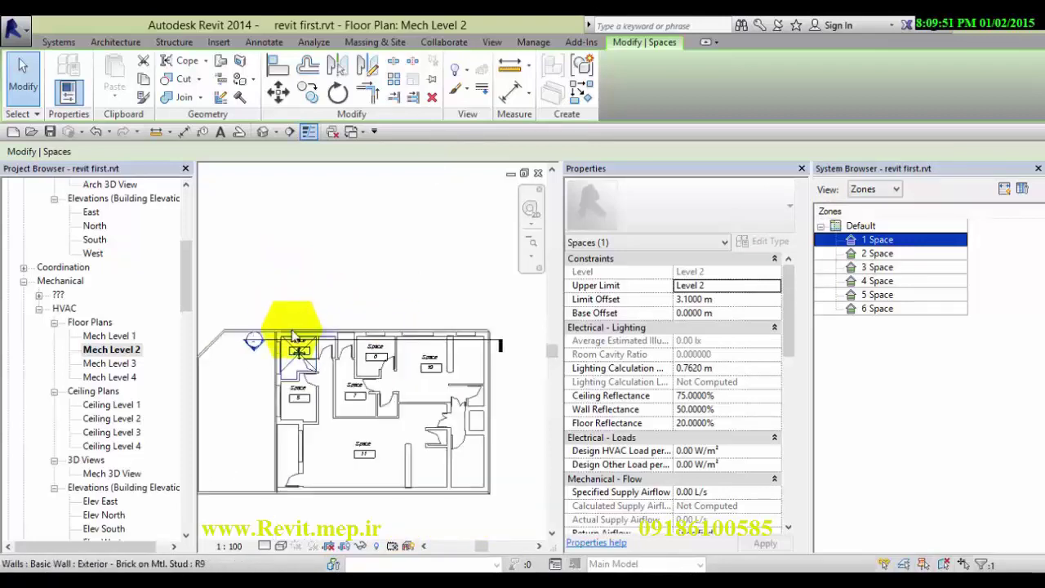
scroll(294, 335, up, 1)
scroll(273, 303, down, 1)
scroll(397, 362, up, 1)
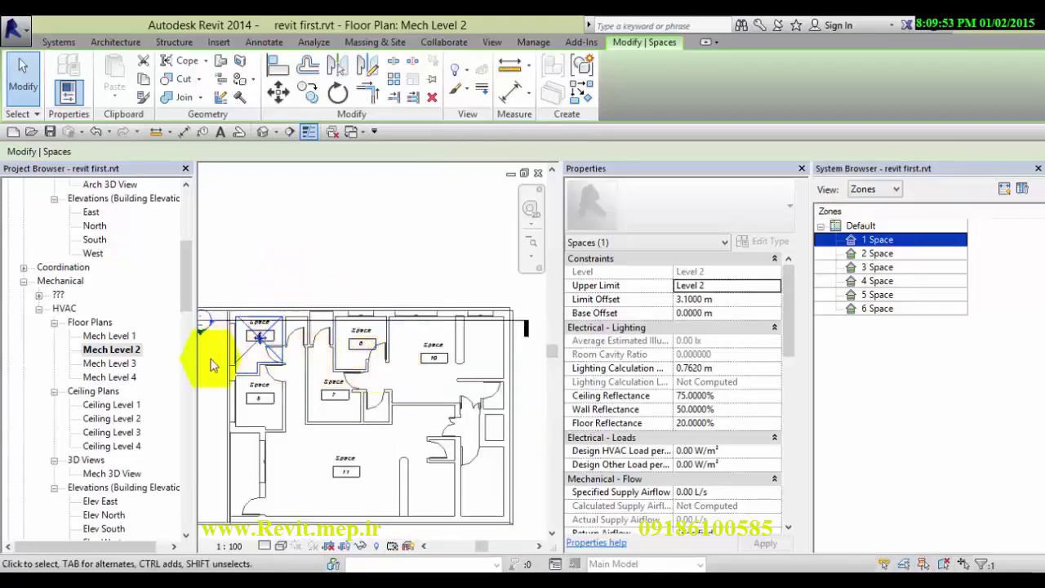
drag(196, 367, 147, 364)
scroll(280, 362, down, 1)
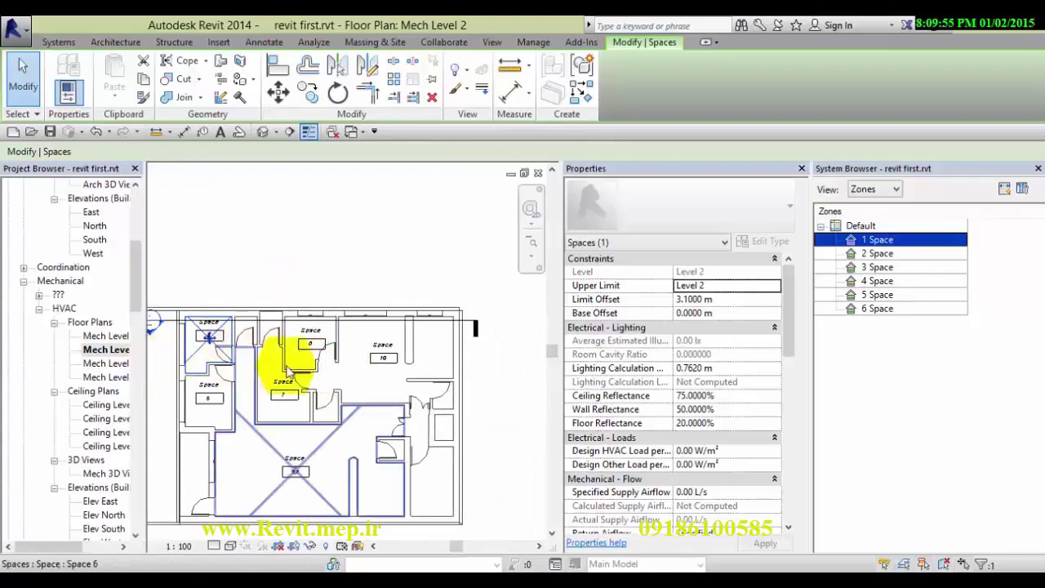
scroll(272, 350, up, 1)
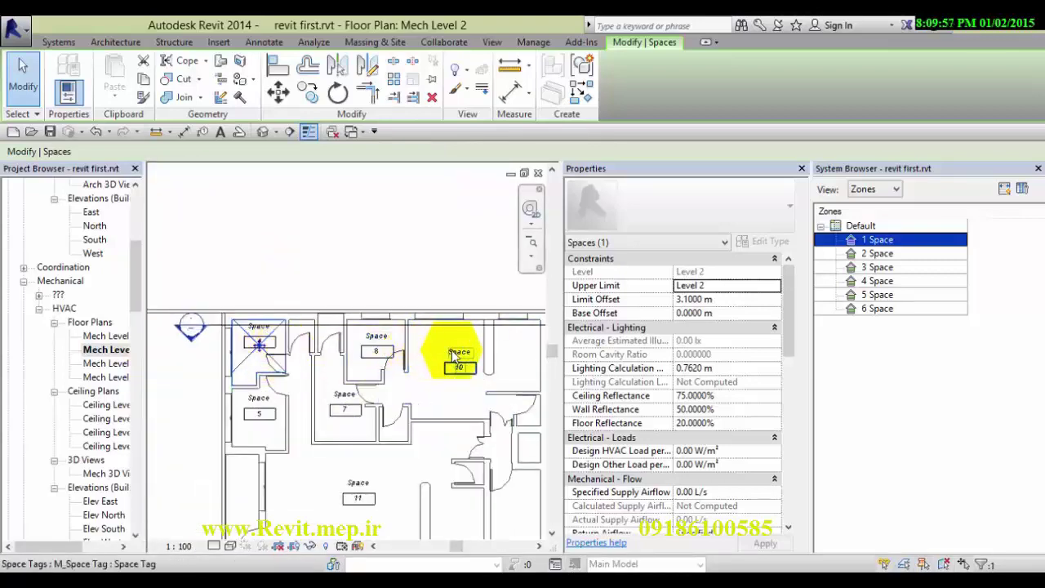
scroll(471, 369, up, 1)
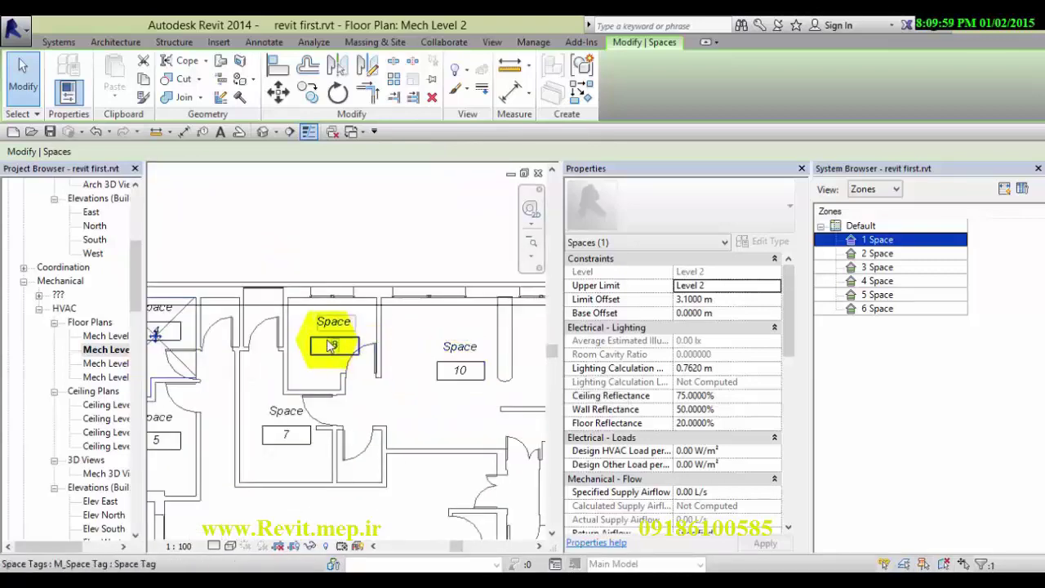
scroll(397, 350, down, 1)
scroll(291, 252, up, 1)
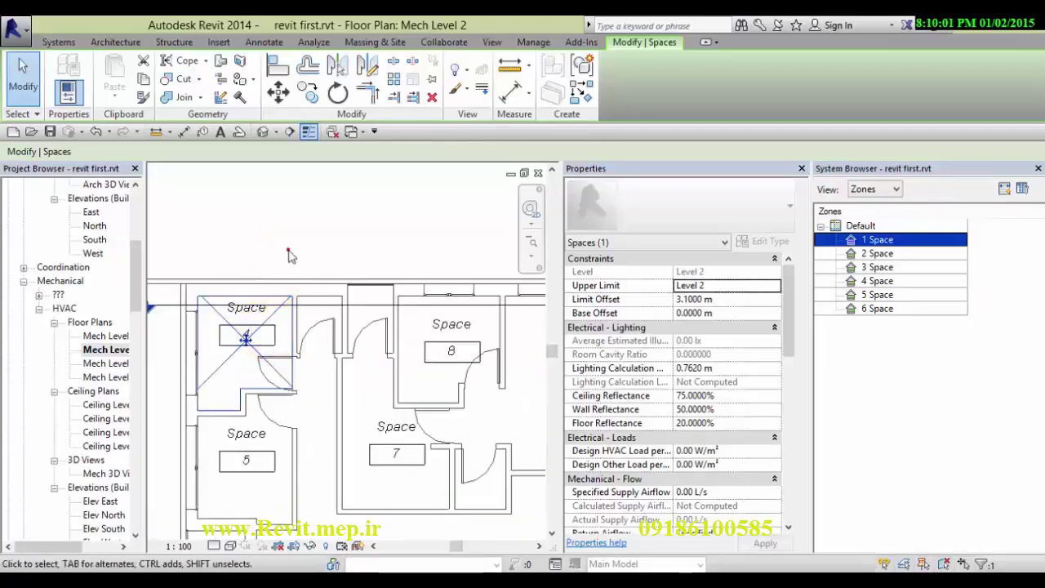
click(287, 249)
scroll(245, 330, down, 1)
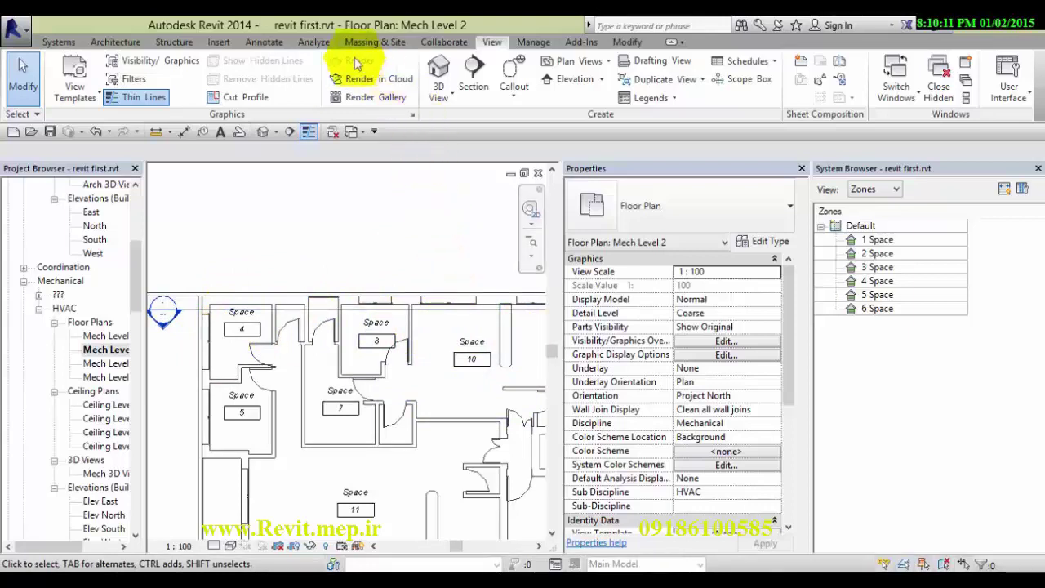
Step: Create a new HVAC zone on Level 2 starting from Space 1
click(320, 45)
click(584, 81)
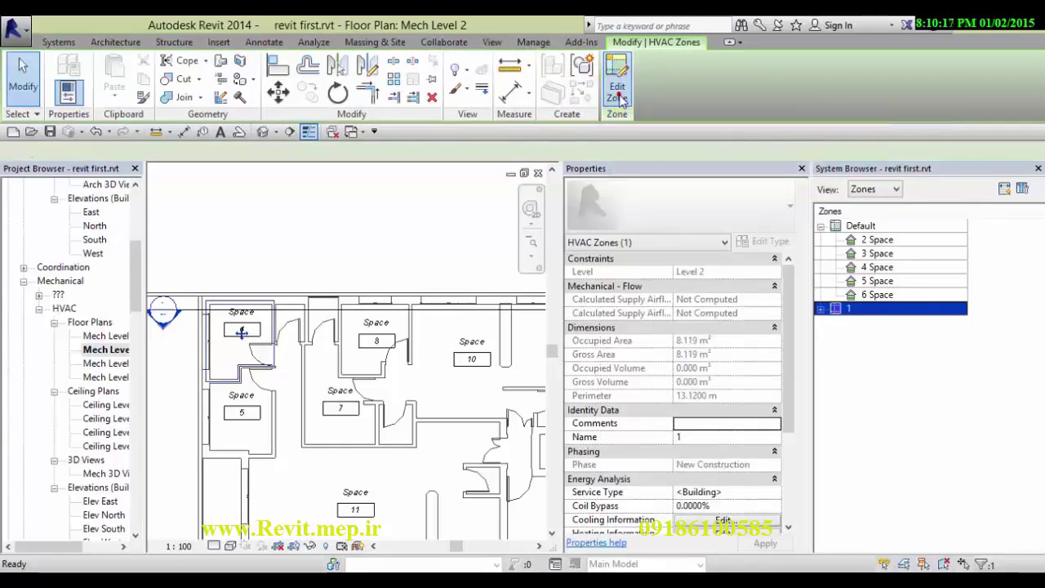
click(618, 94)
Step: Add the spaces tagged 10, 8 and 4 to the zone
scroll(198, 262, down, 2)
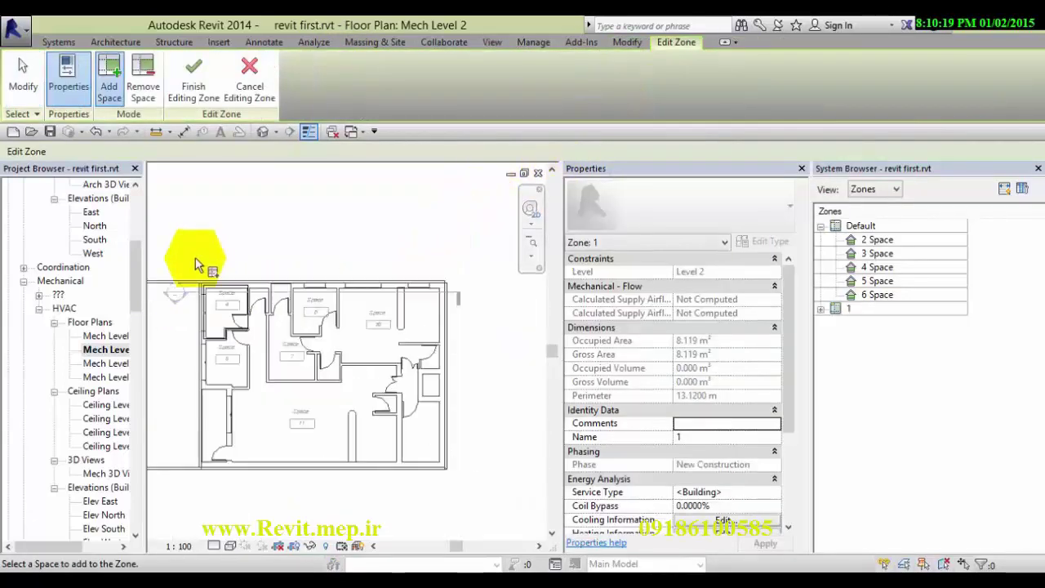
scroll(205, 273, up, 2)
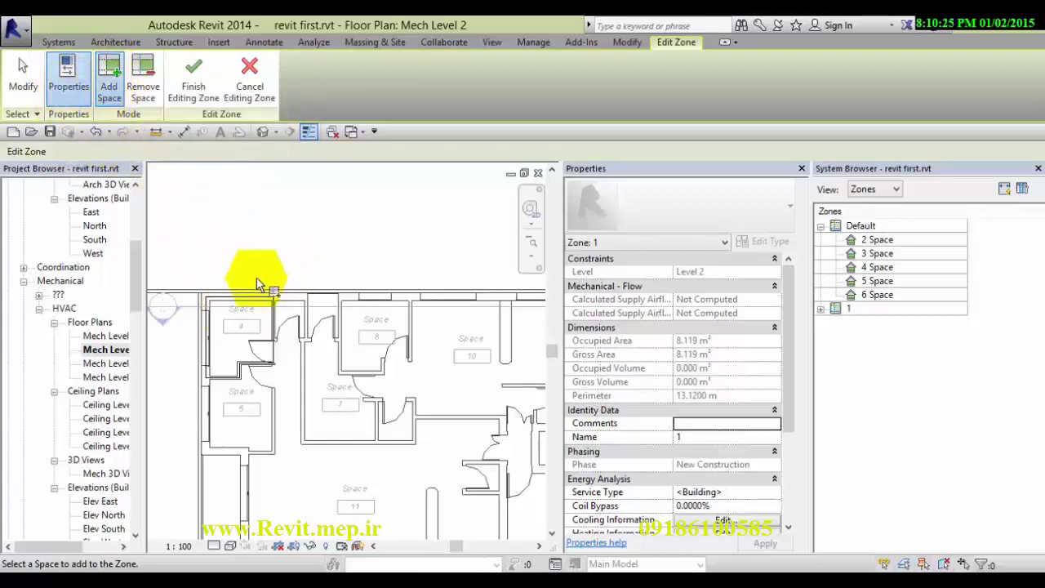
click(234, 343)
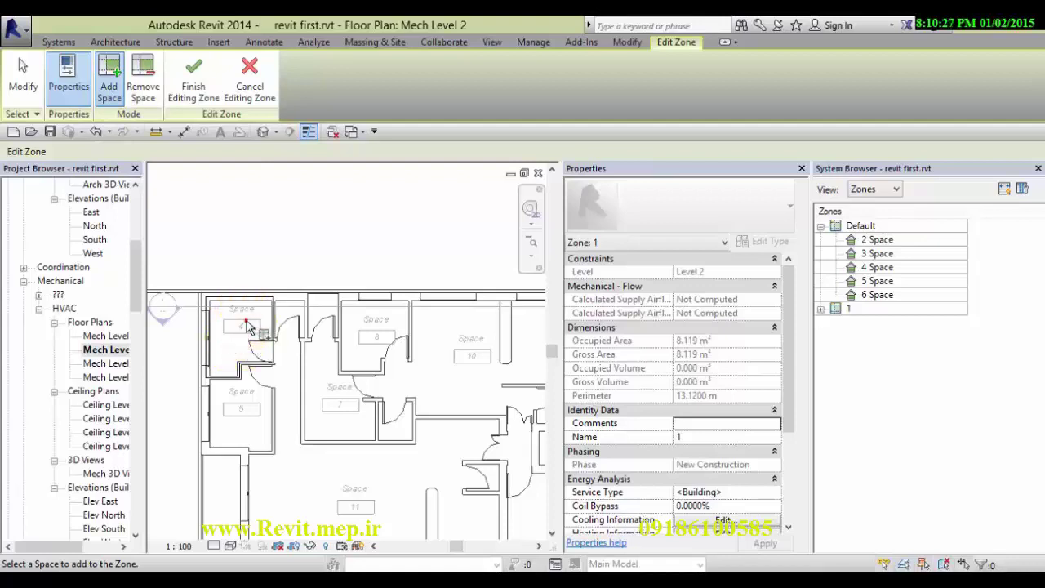
click(481, 353)
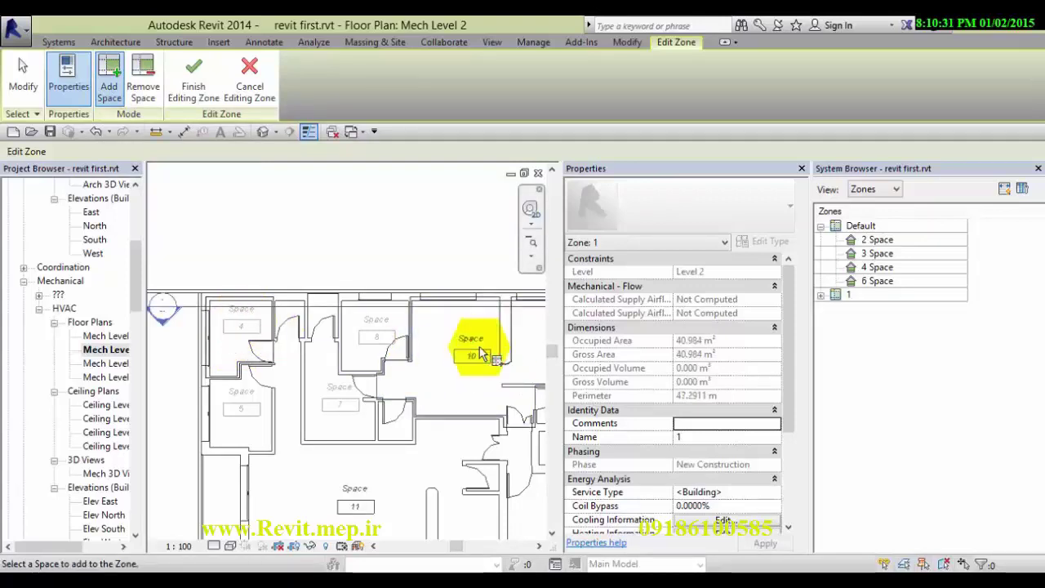
click(392, 325)
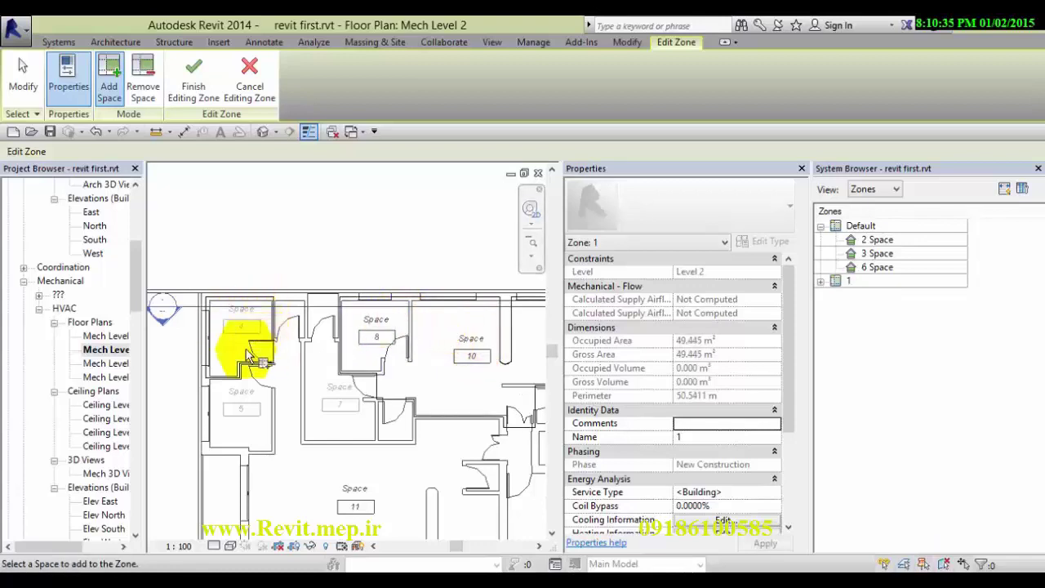
click(213, 334)
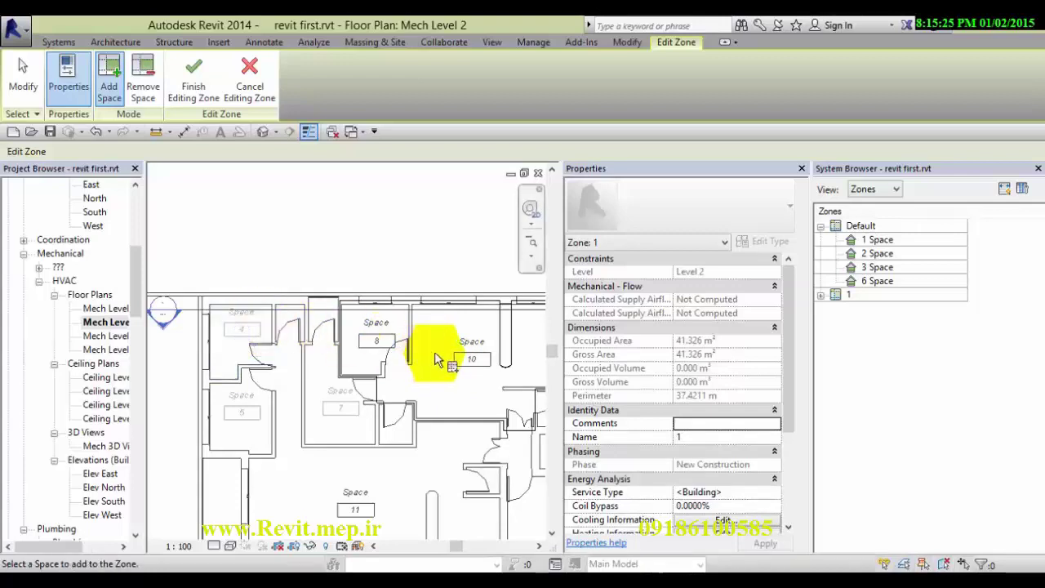
click(251, 323)
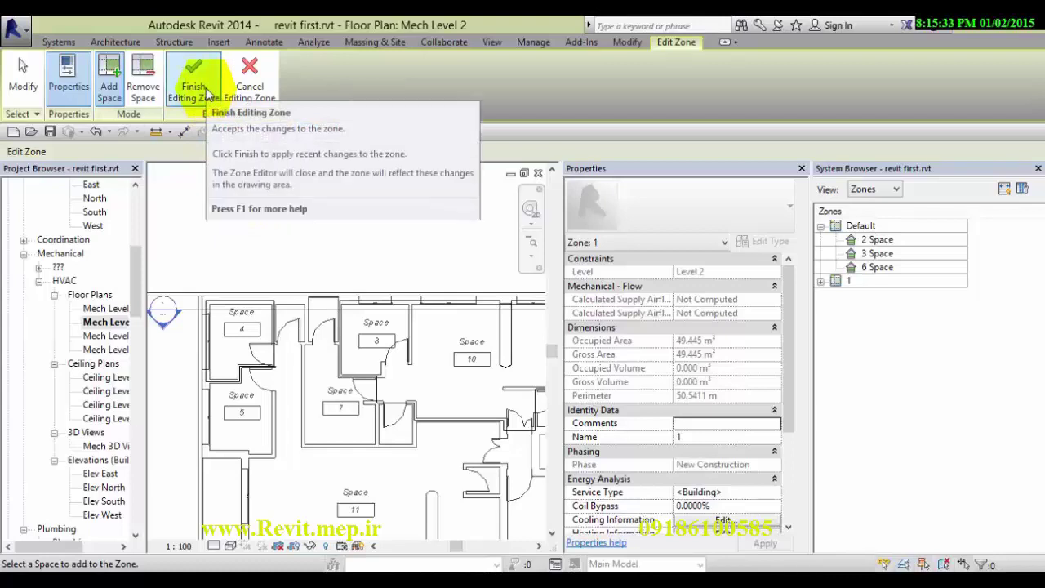
Step: Expand zone 1 in the System Browser to confirm Spaces 1, 4 and 5
click(824, 281)
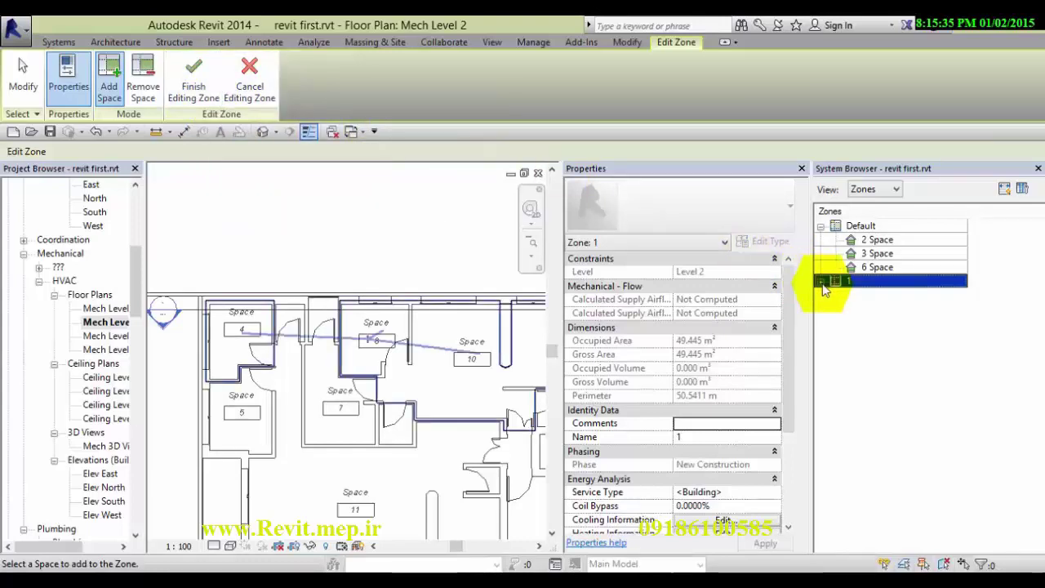
click(821, 281)
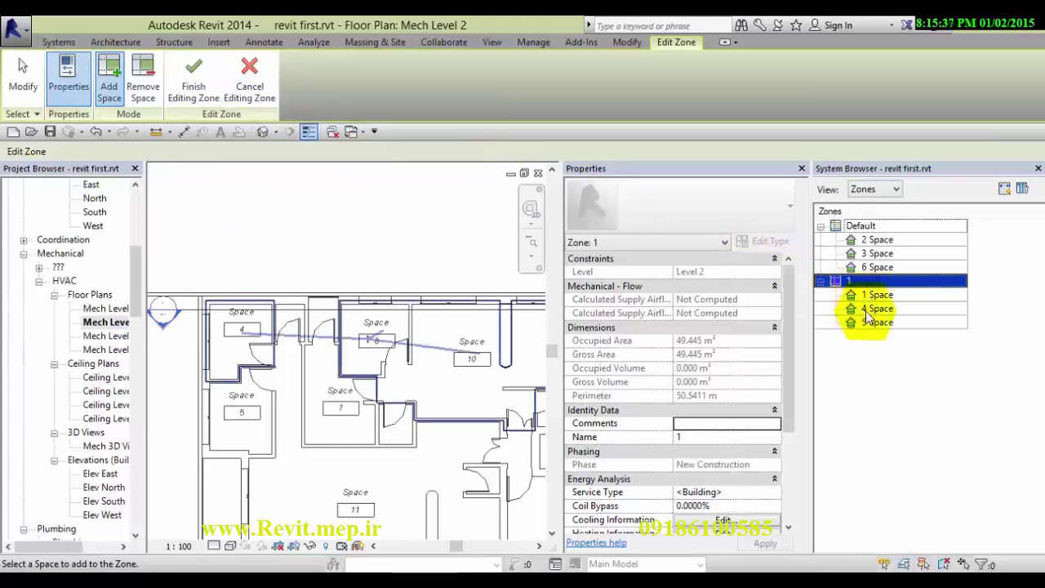
click(871, 311)
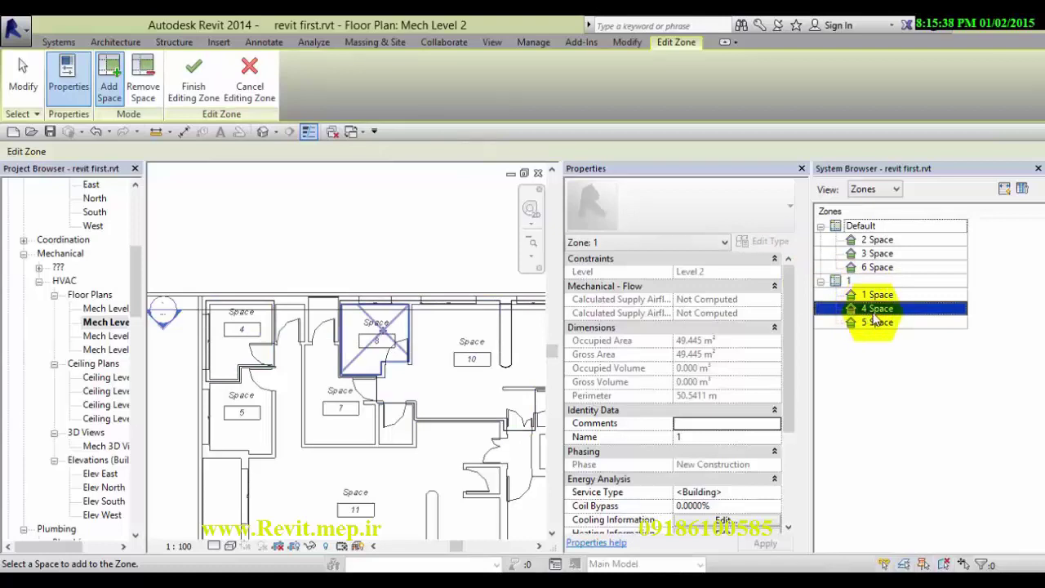
Step: Enter 'Zone North' in the zone's Comments property
click(699, 424)
click(701, 425)
text(Zo)
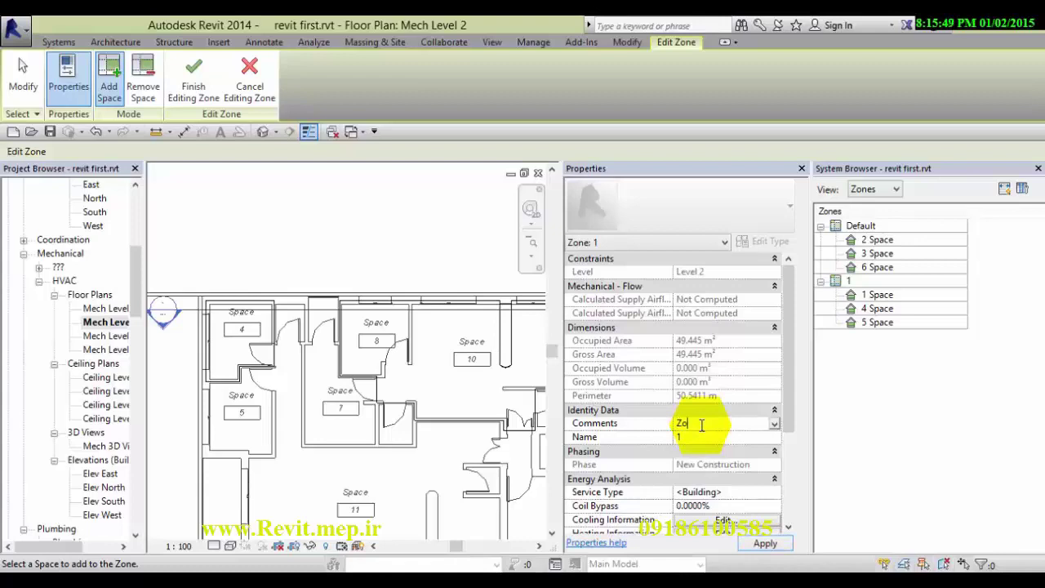
text(ne)
text( 1)
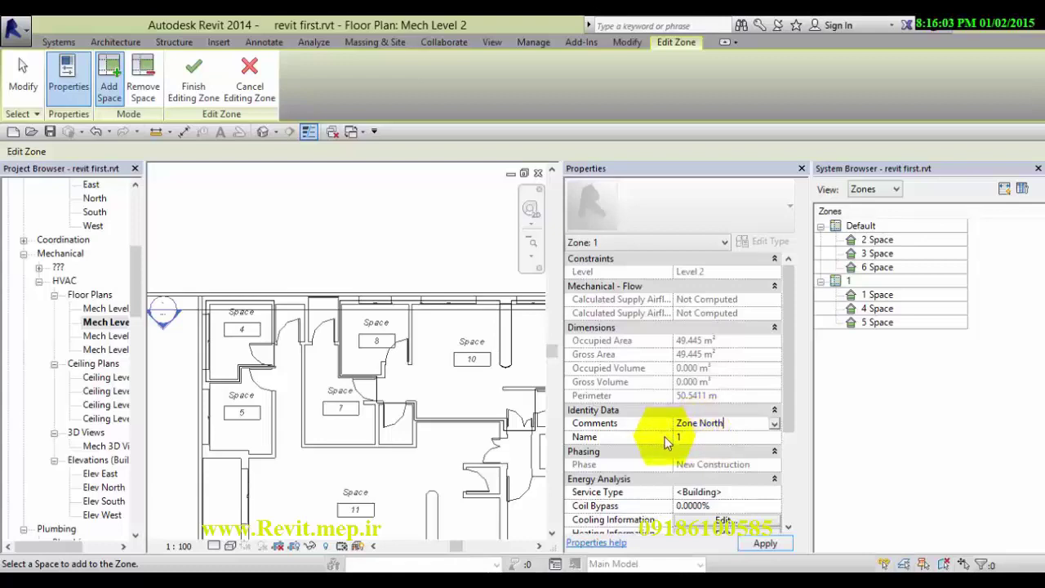
click(681, 440)
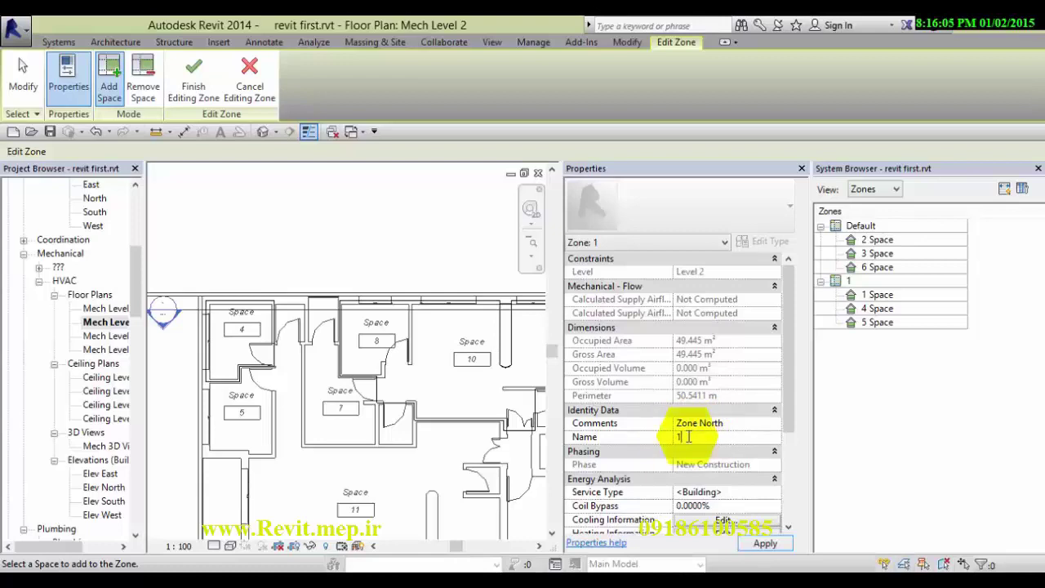
Step: Name the zone 'Zone North' and apply the change
click(707, 437)
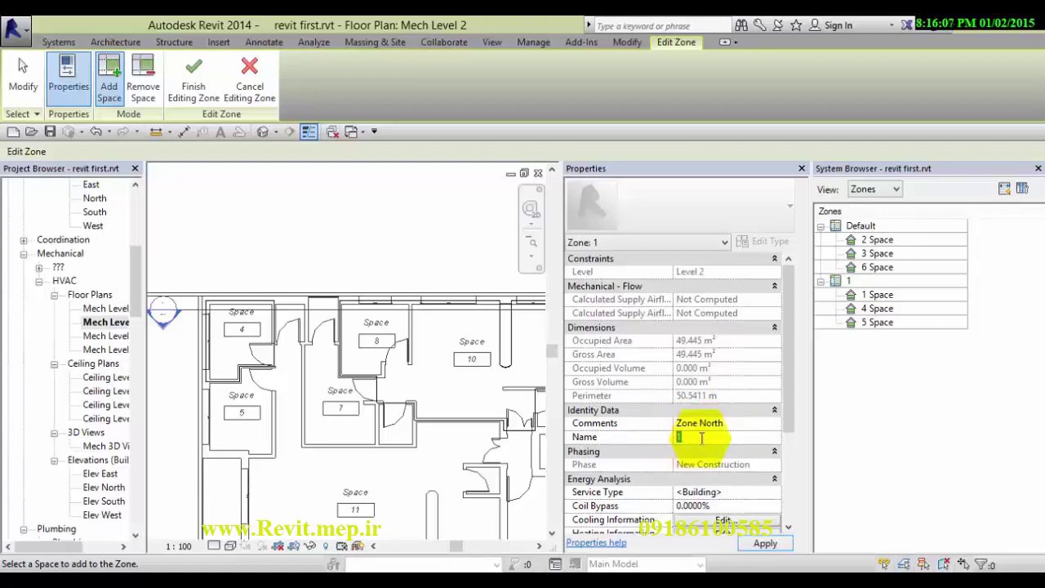
click(730, 425)
drag(734, 423, 676, 423)
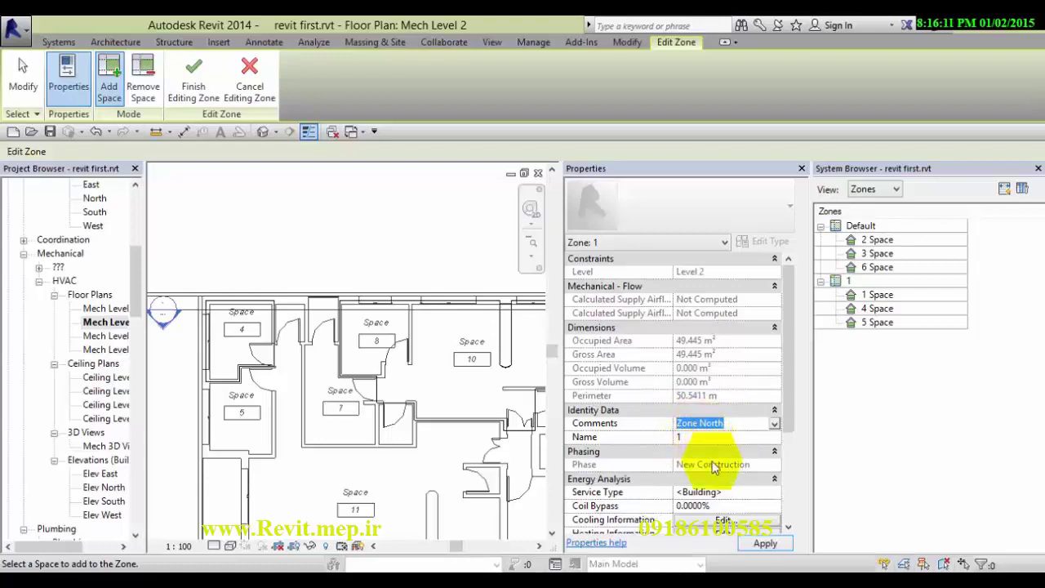
click(679, 437)
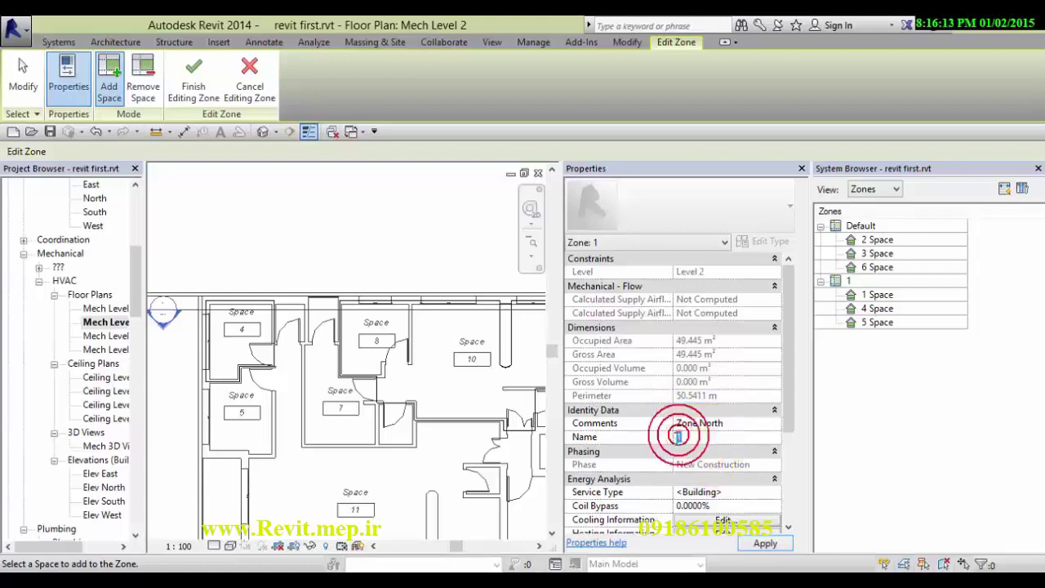
text(Zone North)
click(759, 544)
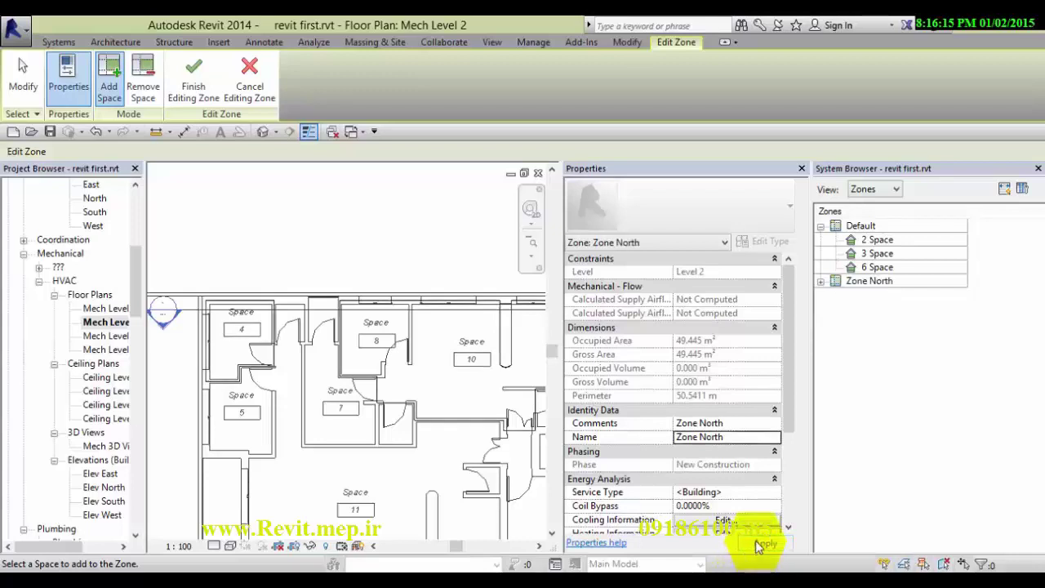
click(820, 281)
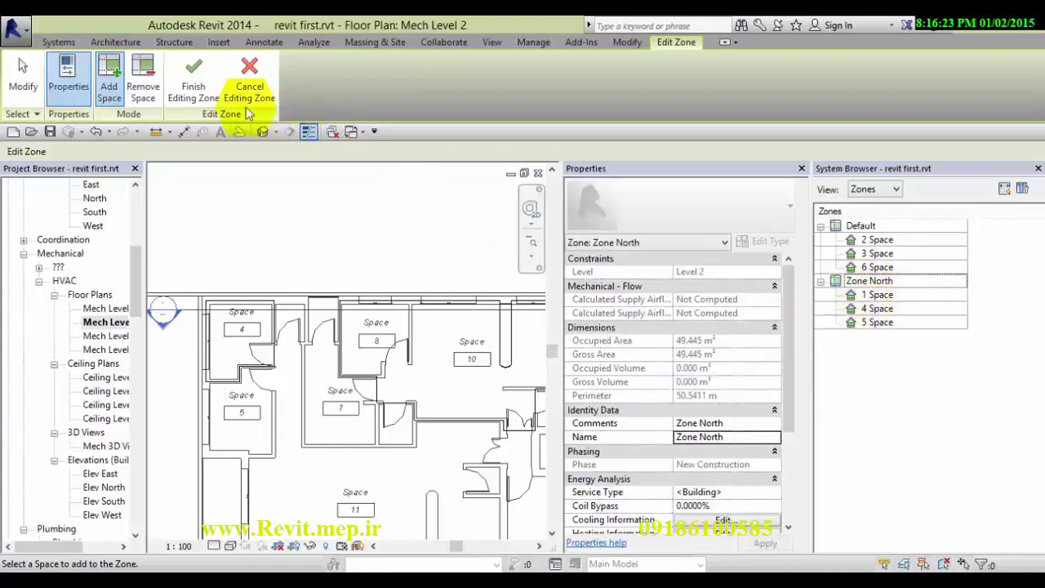
Step: Finish editing Zone North, then select and deselect it on the plan
click(195, 82)
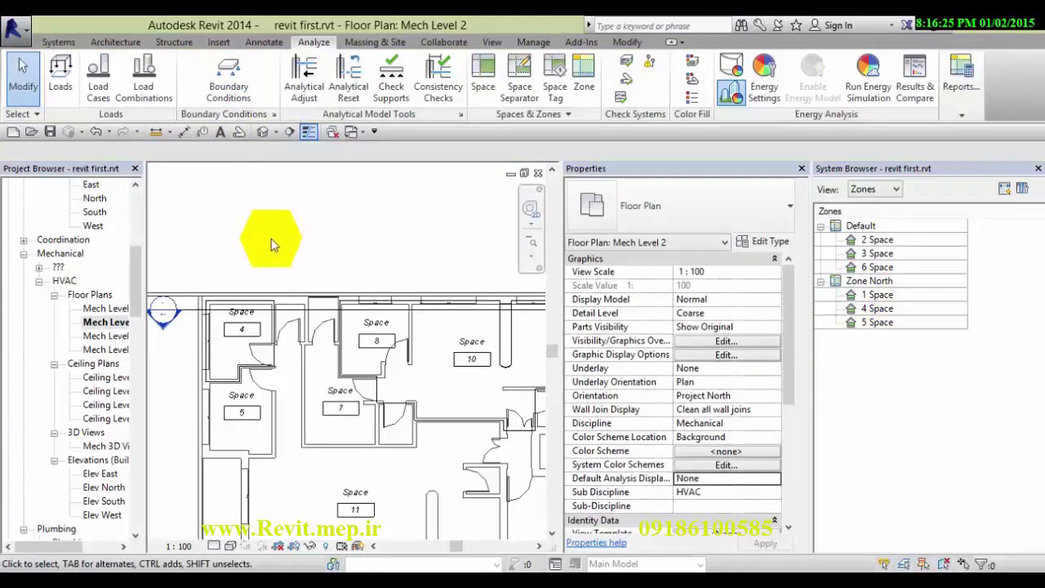
scroll(298, 231, down, 2)
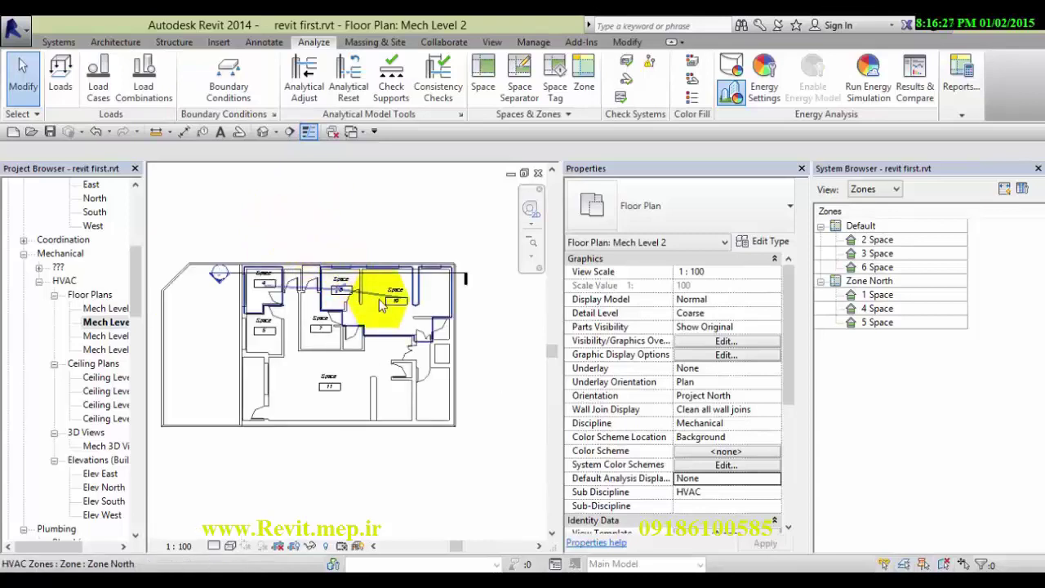
scroll(259, 242, up, 1)
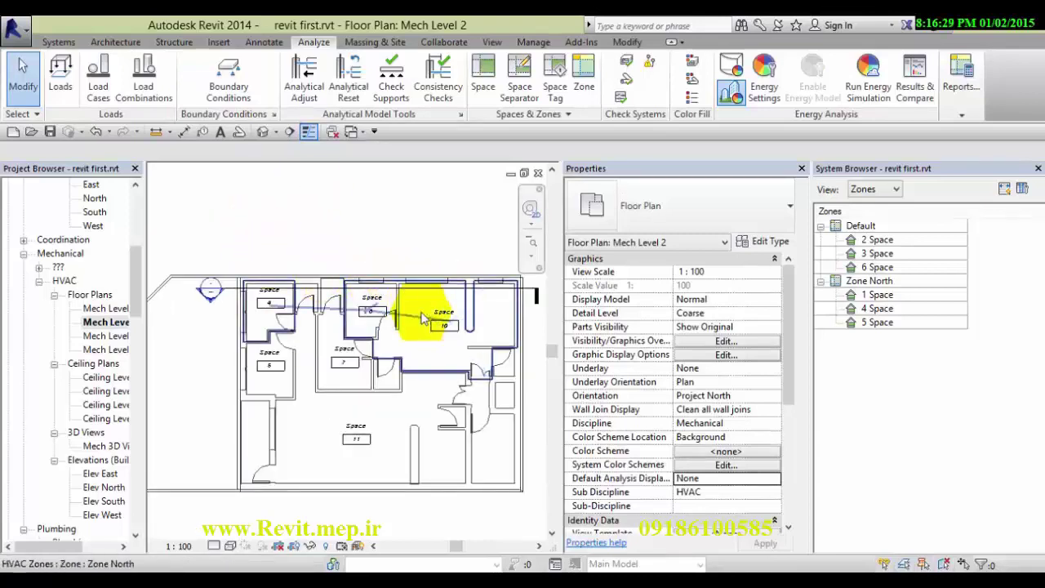
click(369, 312)
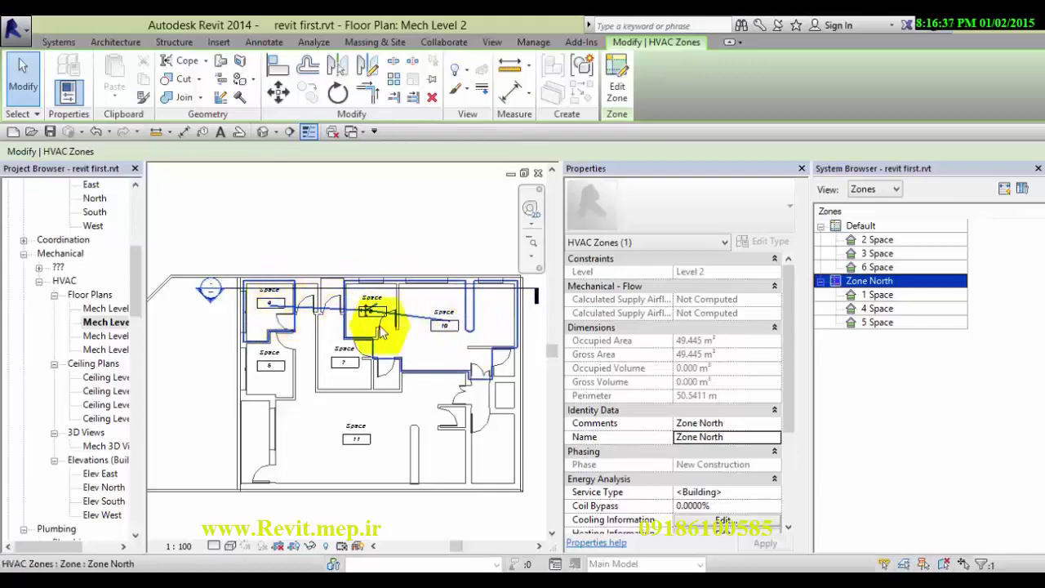
scroll(380, 331, up, 2)
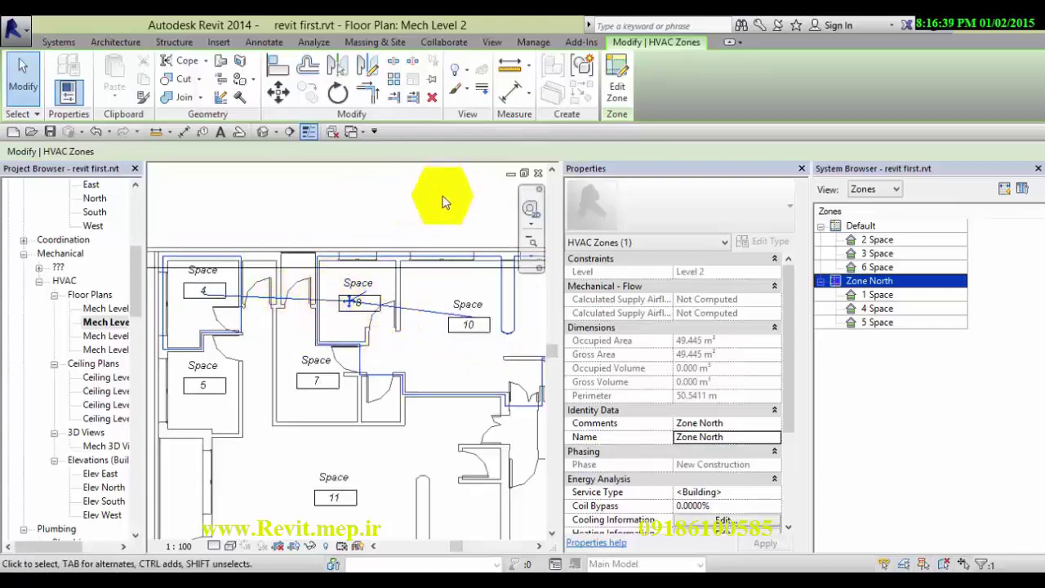
click(413, 217)
scroll(454, 237, down, 2)
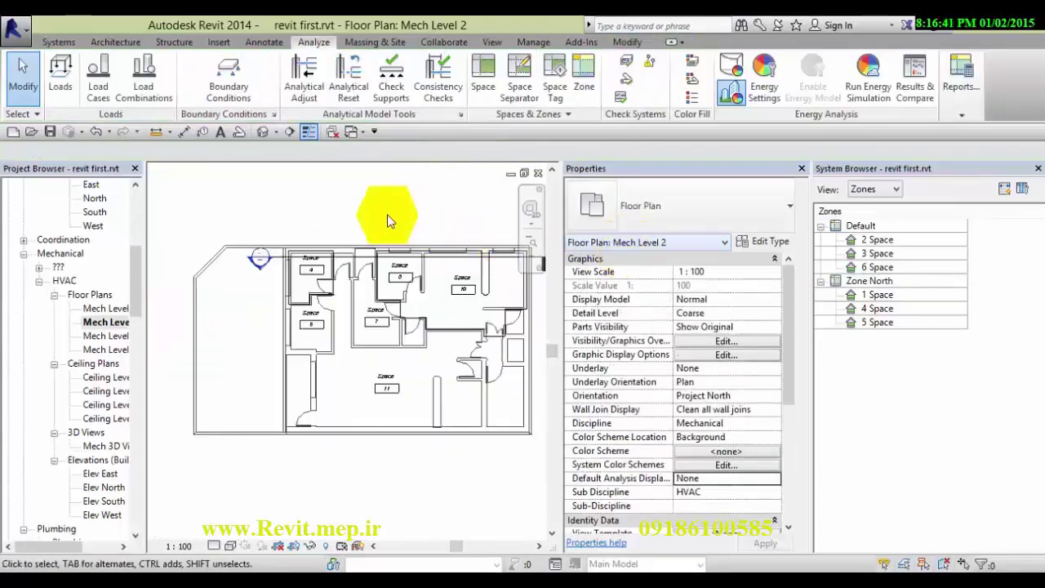
scroll(387, 214, up, 1)
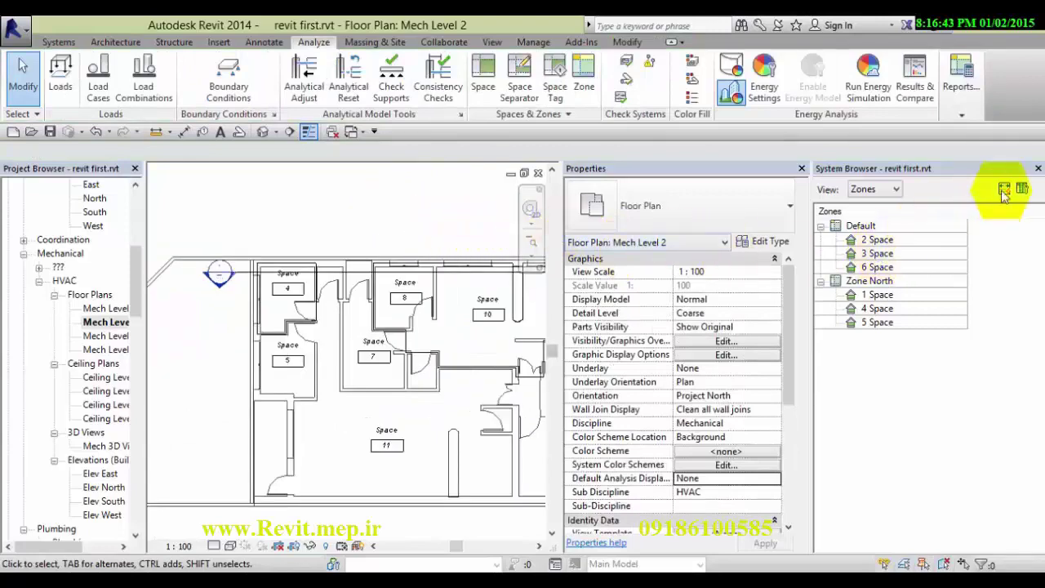
Step: Close the System Browser and open the Analyze Reports list
click(1038, 169)
scroll(672, 327, down, 1)
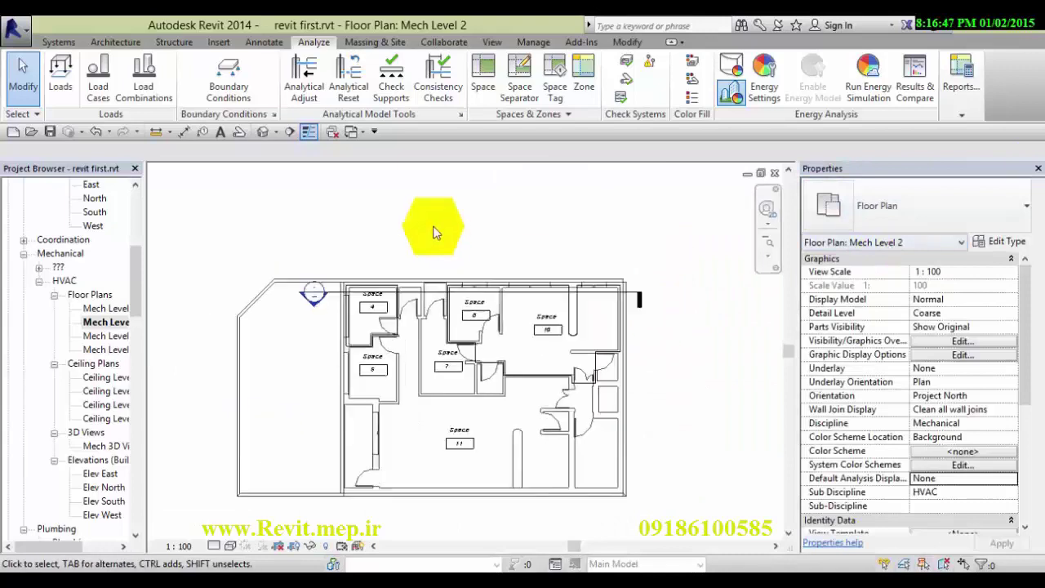
scroll(424, 227, up, 1)
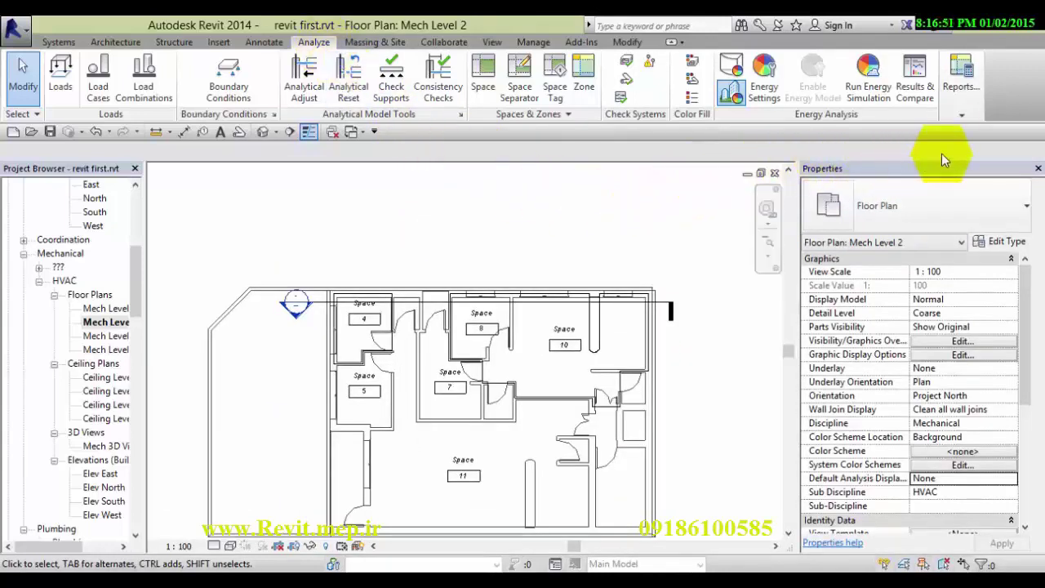
click(958, 108)
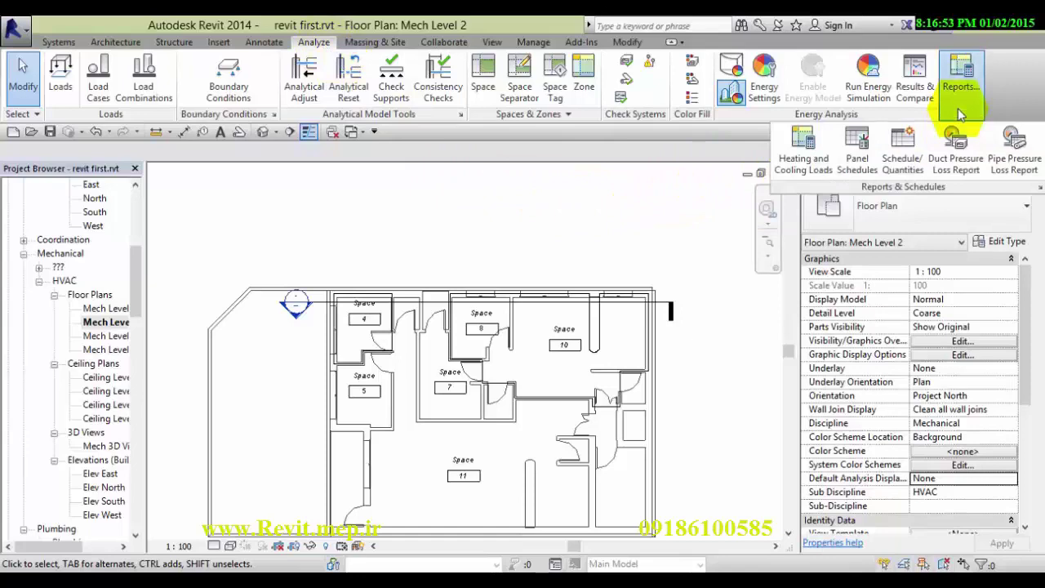
Step: Try Heating and Cooling Loads, dismiss the uncomputed-volumes warning and close it
click(803, 164)
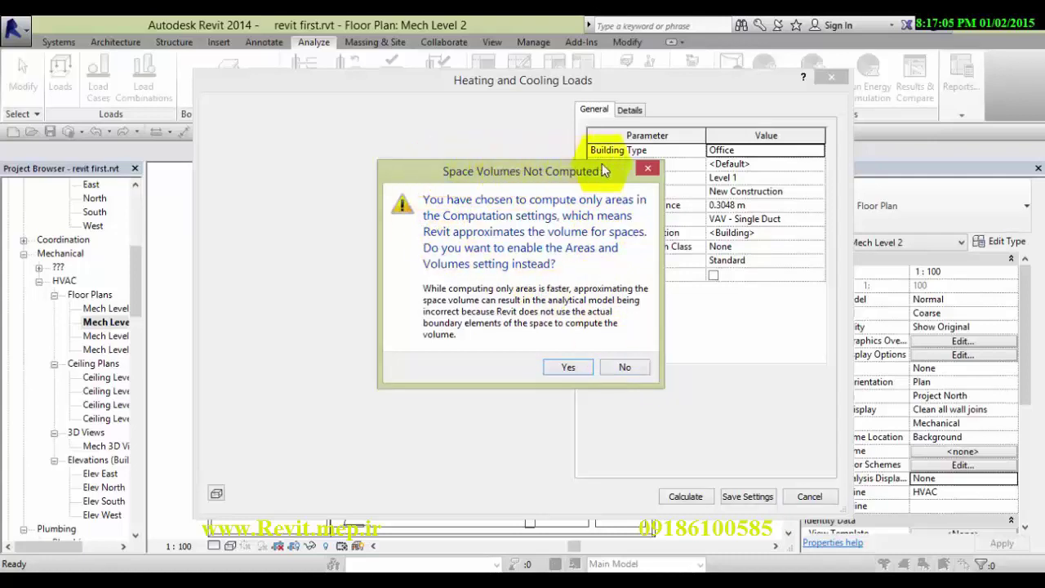
click(626, 369)
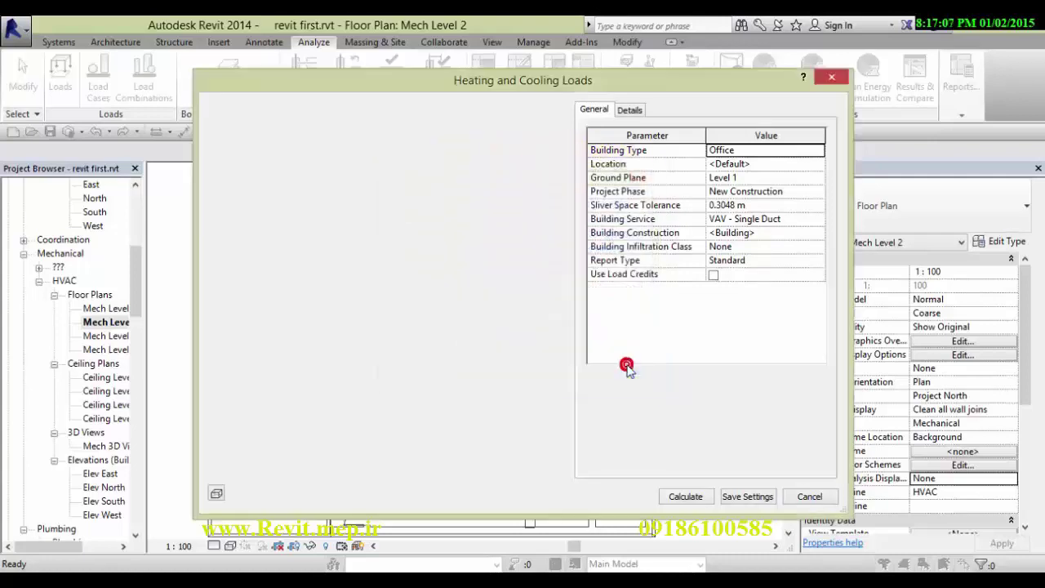
click(809, 496)
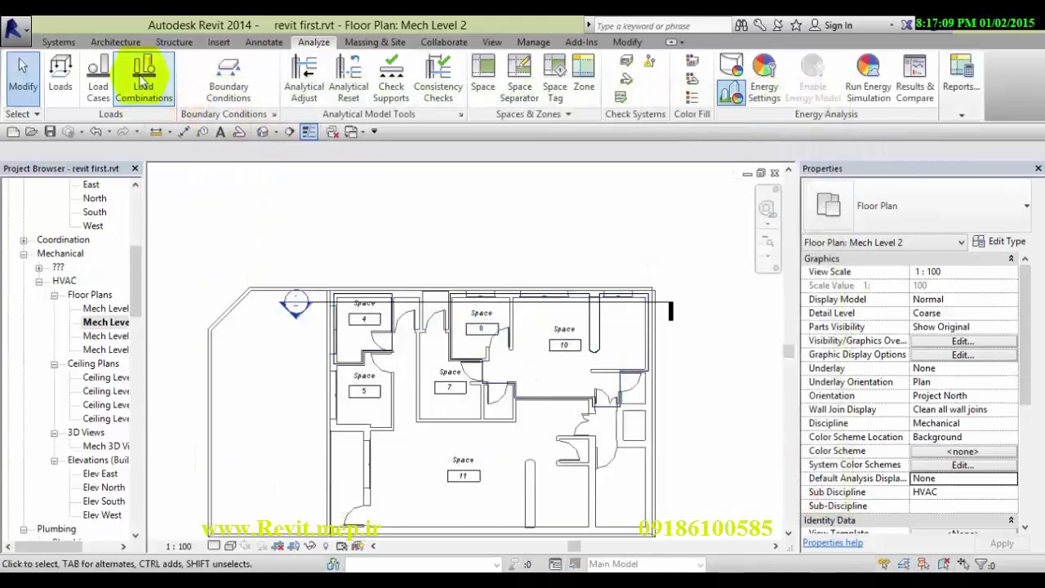
Step: Set Area and Volume Computations to compute Areas and Volumes
click(102, 44)
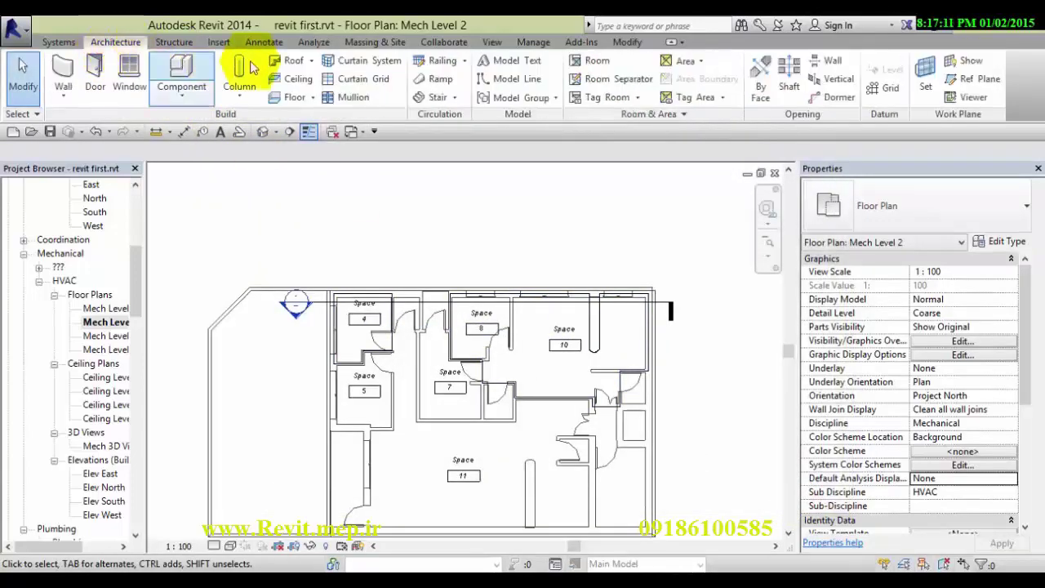
click(641, 117)
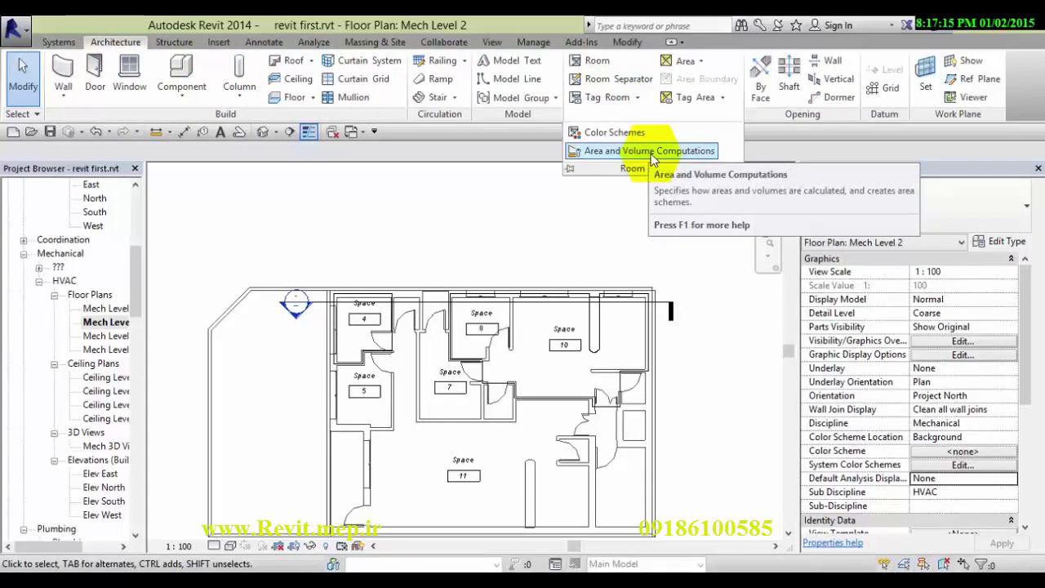
click(651, 152)
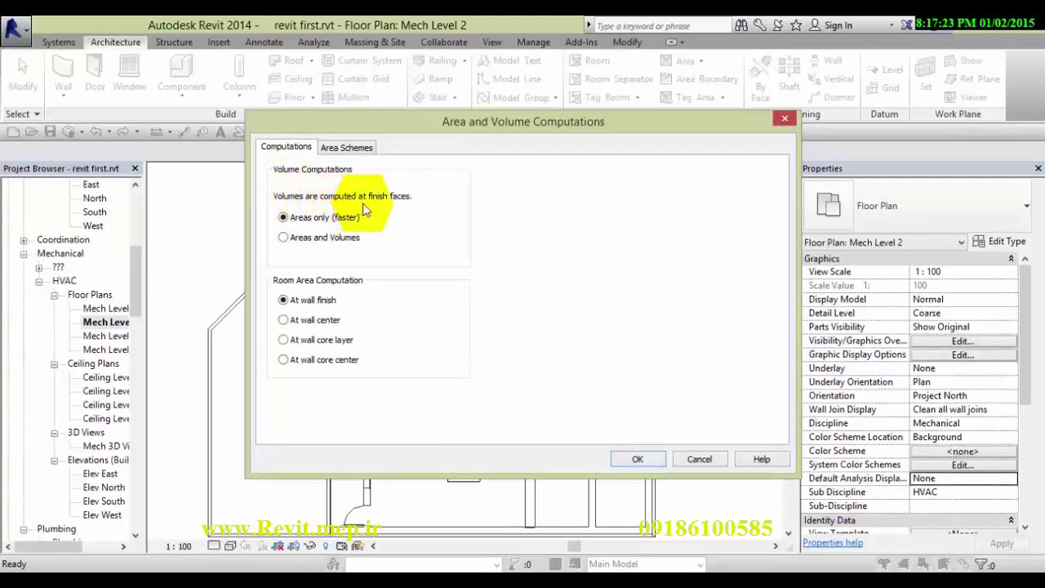
click(302, 239)
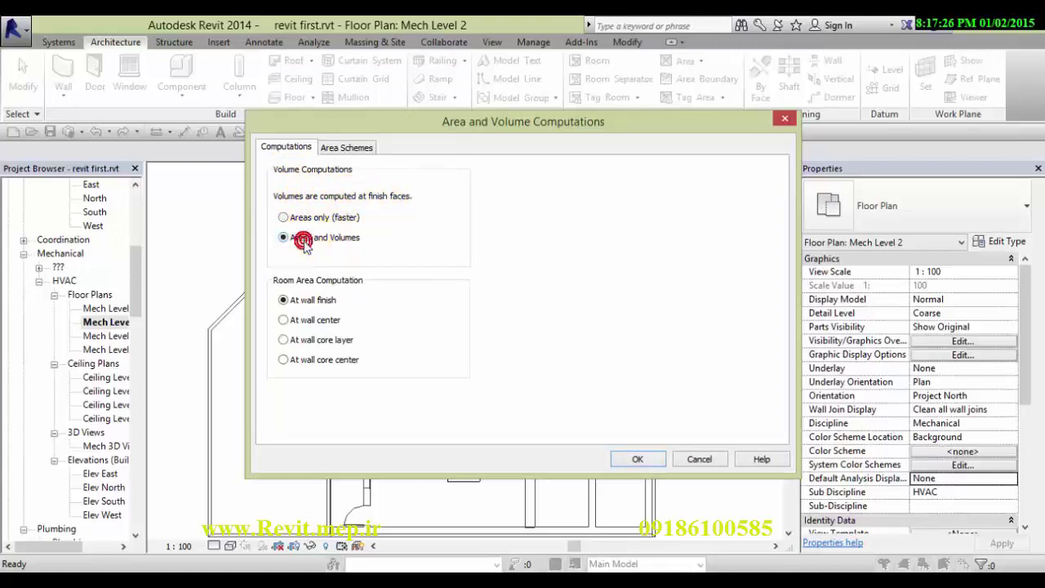
click(637, 460)
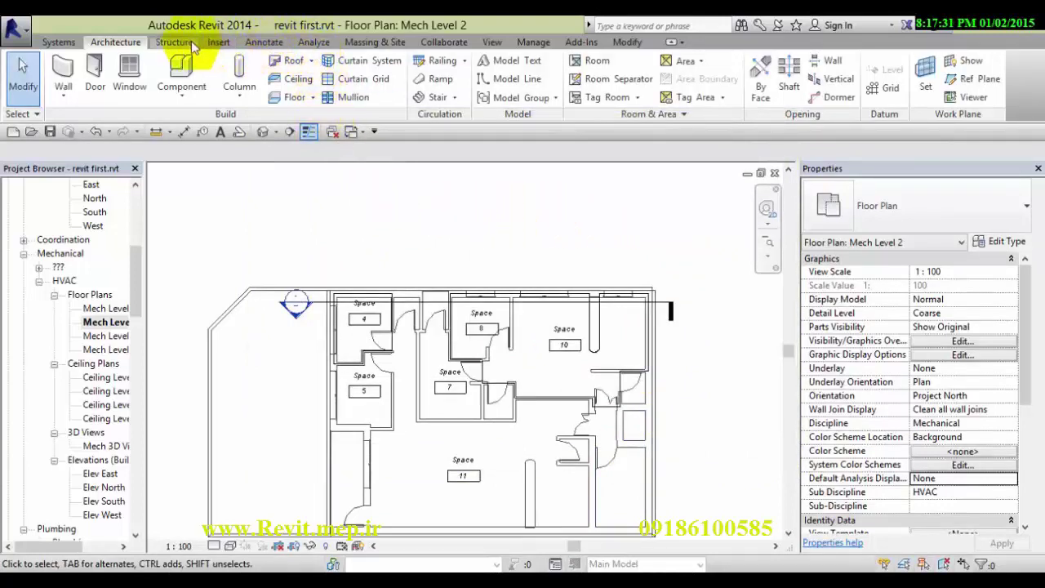
Step: Open Heating and Cooling Loads from Analyze Reports, skipping the save reminder
click(312, 43)
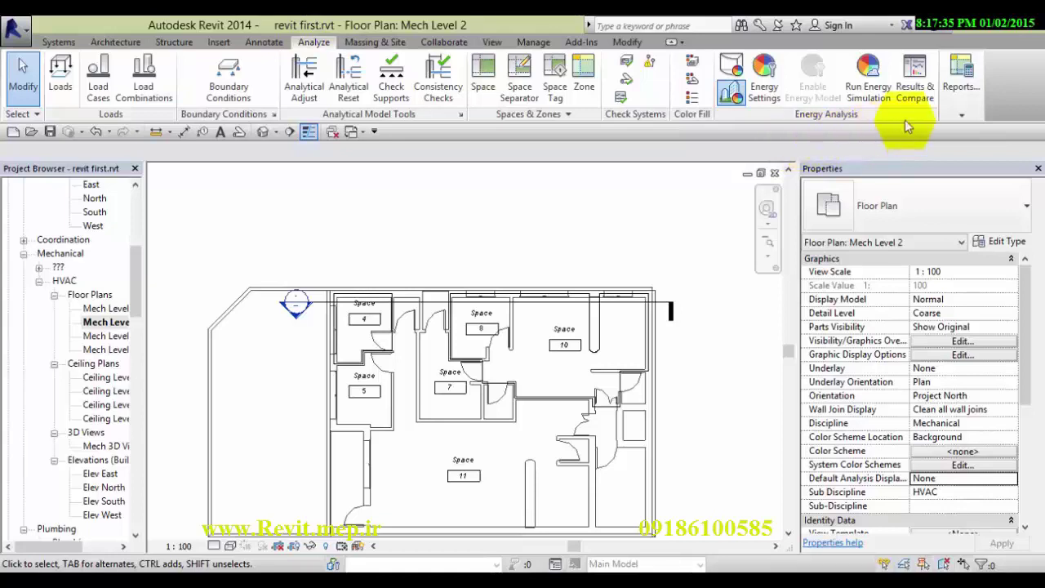
click(962, 90)
click(805, 164)
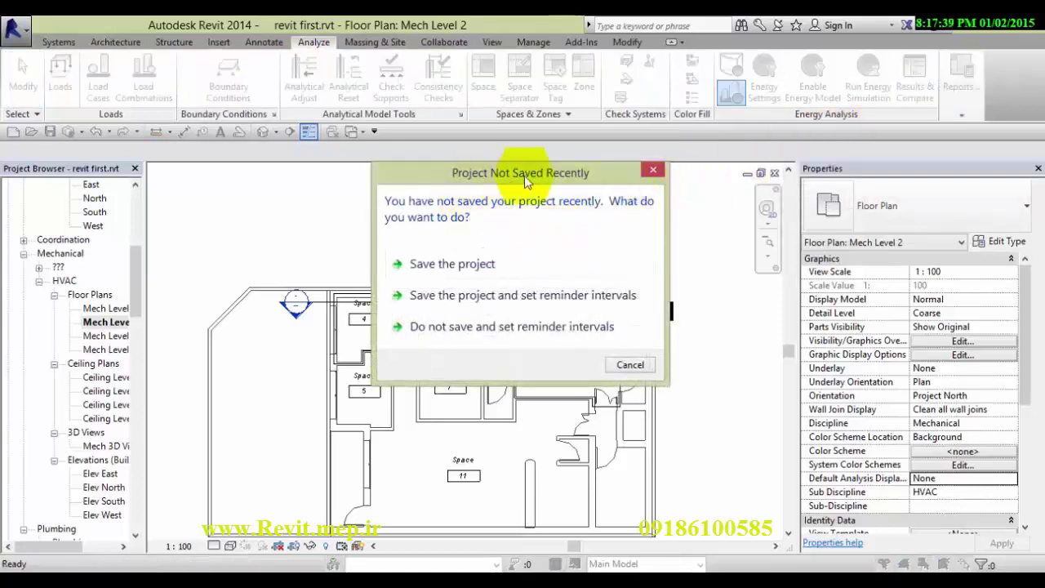
click(483, 327)
click(589, 515)
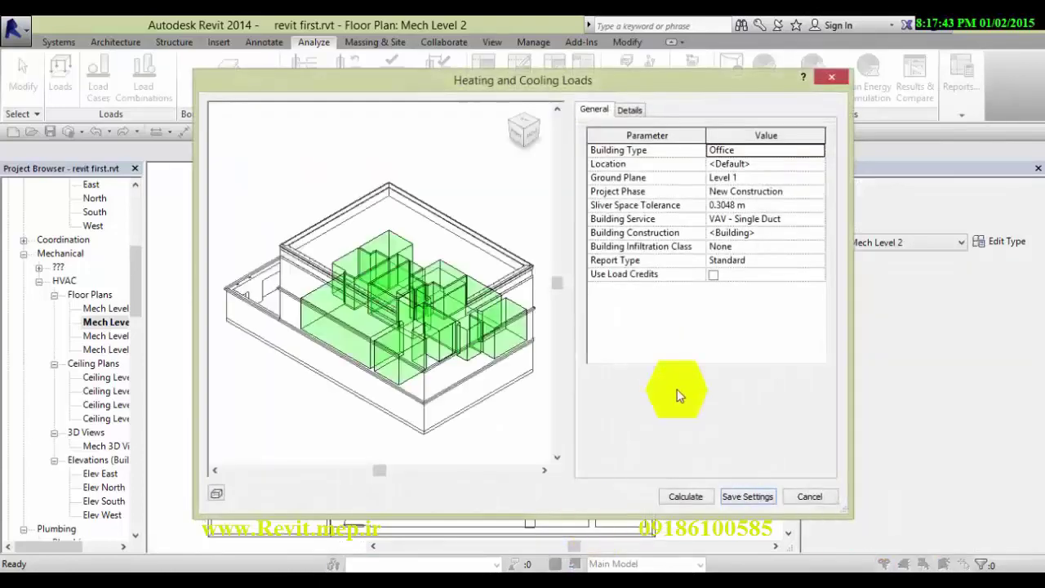
Step: Orbit the building preview and enlarge the loads analysis window
click(444, 158)
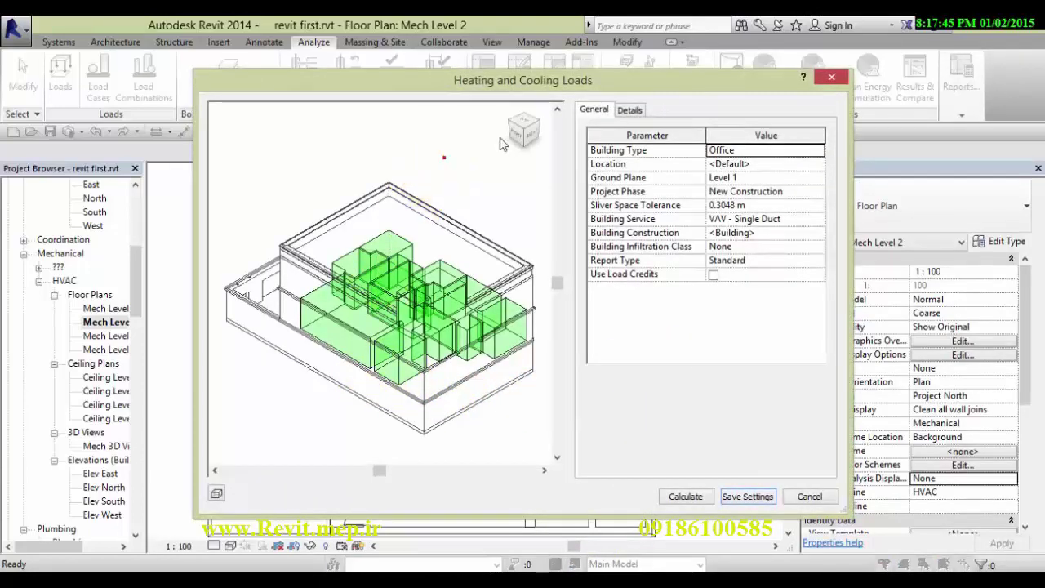
click(511, 122)
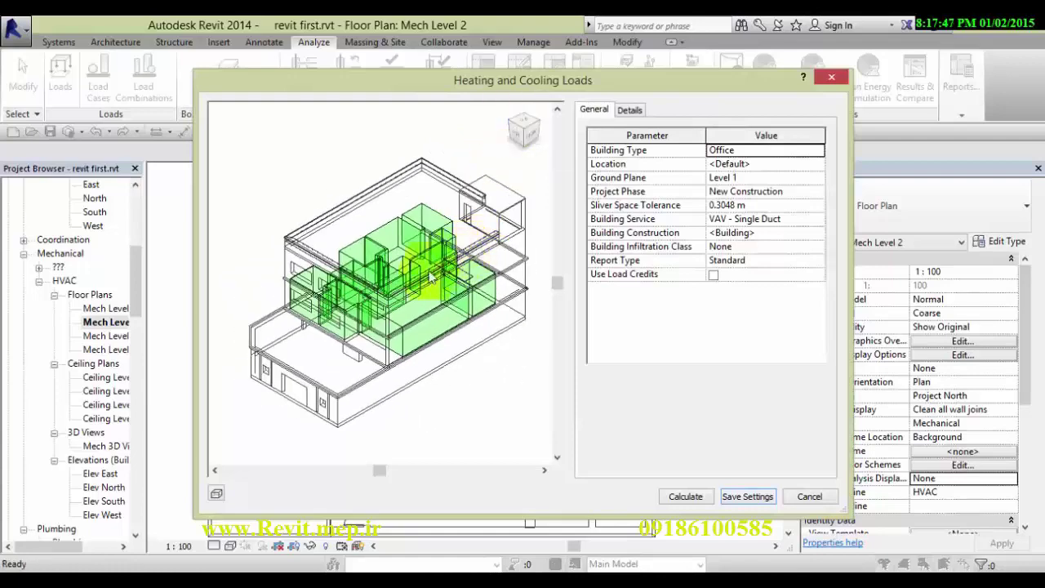
scroll(441, 269, up, 3)
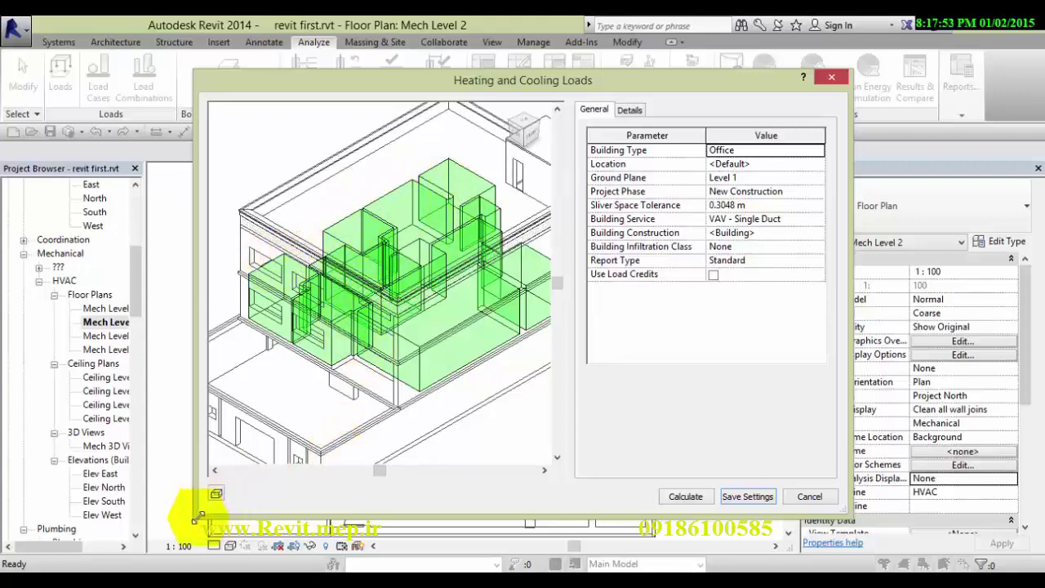
drag(200, 516, 136, 545)
drag(388, 83, 392, 51)
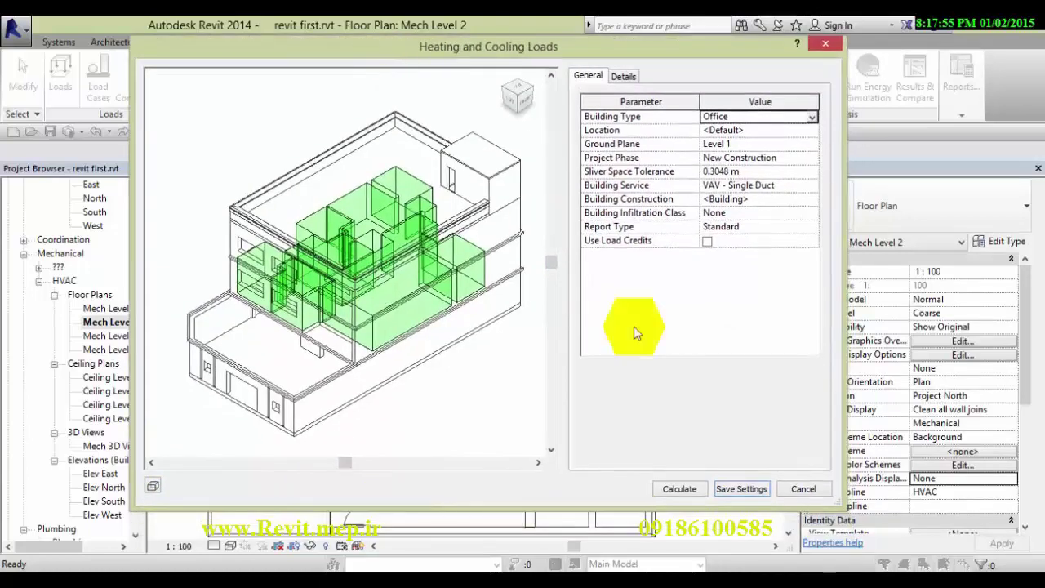
drag(830, 507, 891, 544)
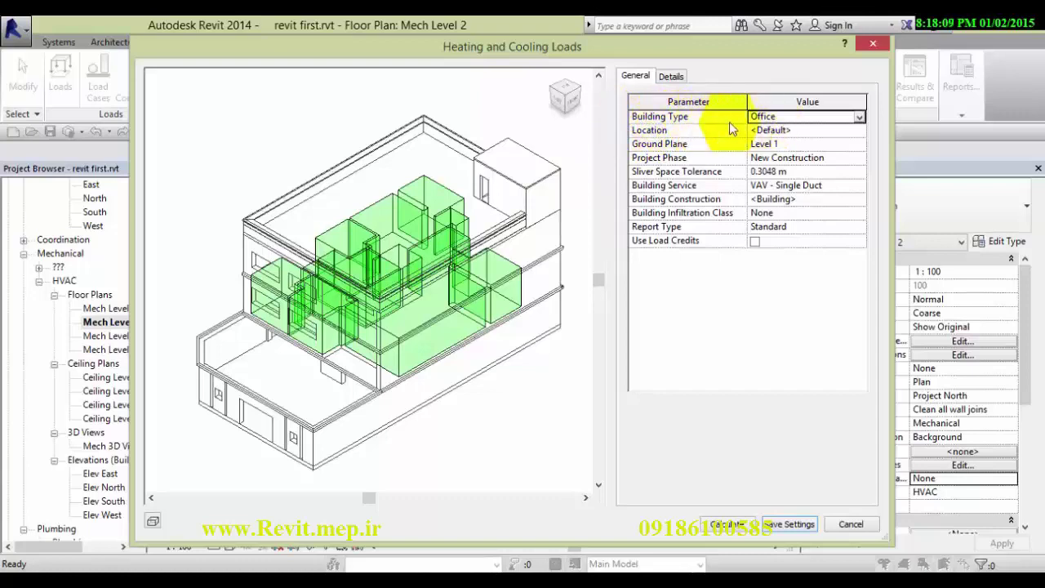
Step: Keep Building Type as Office and open the Location, Weather and Site settings
click(861, 117)
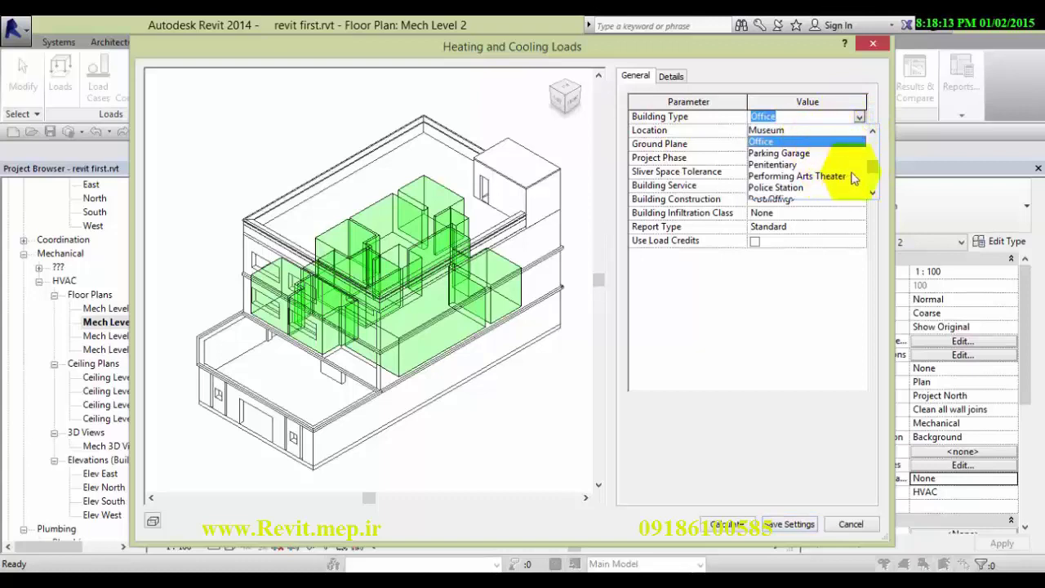
mouse_move(874, 174)
mouse_down()
mouse_move(876, 186)
mouse_move(874, 152)
mouse_move(880, 170)
mouse_up()
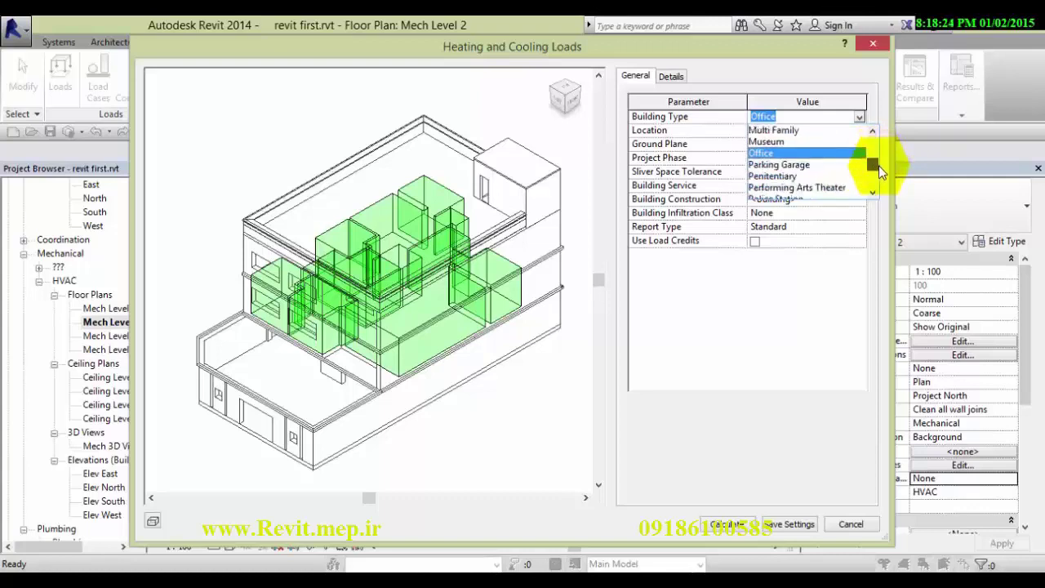
click(812, 157)
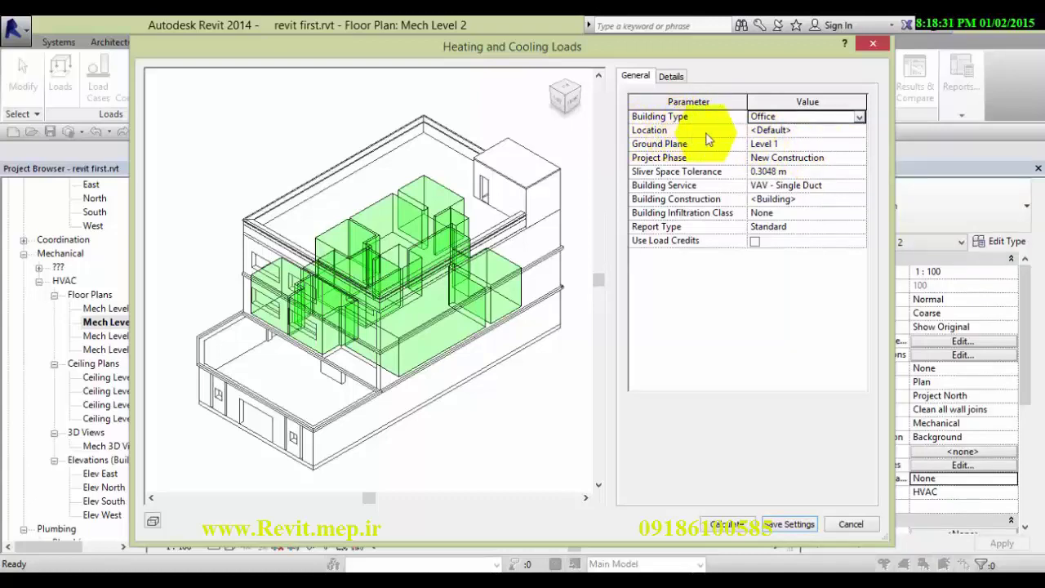
click(786, 131)
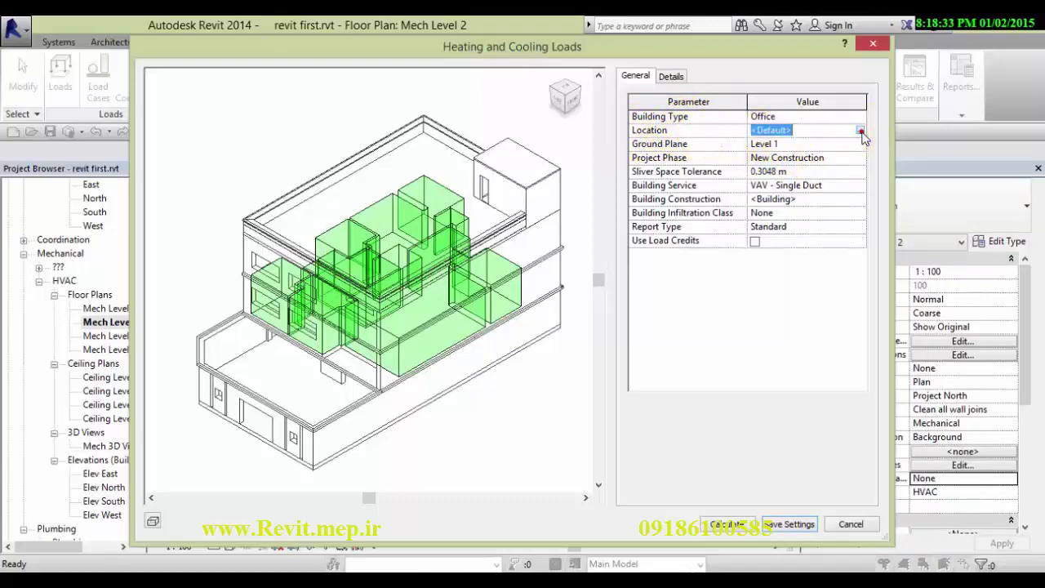
click(859, 130)
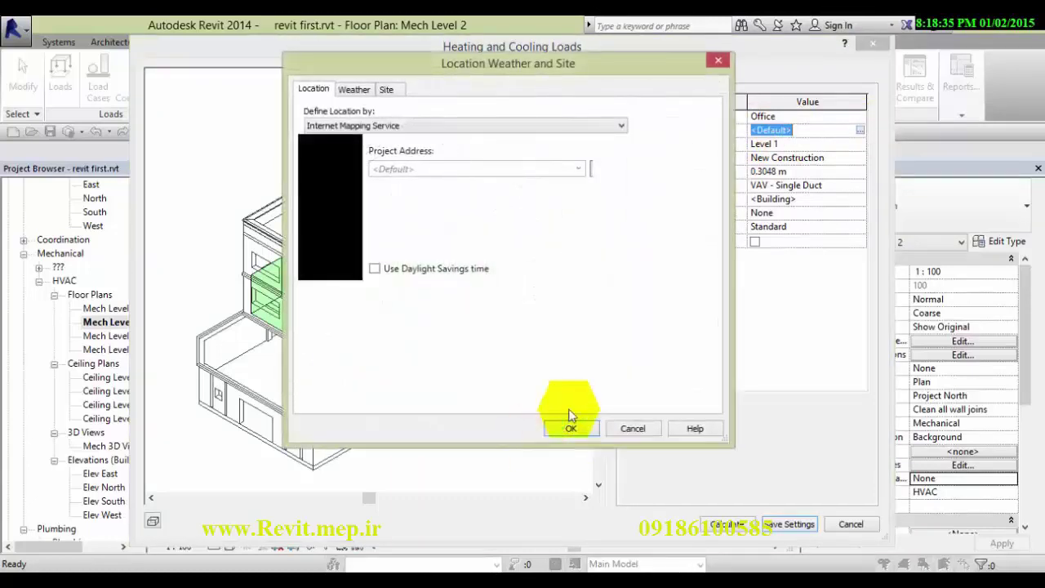
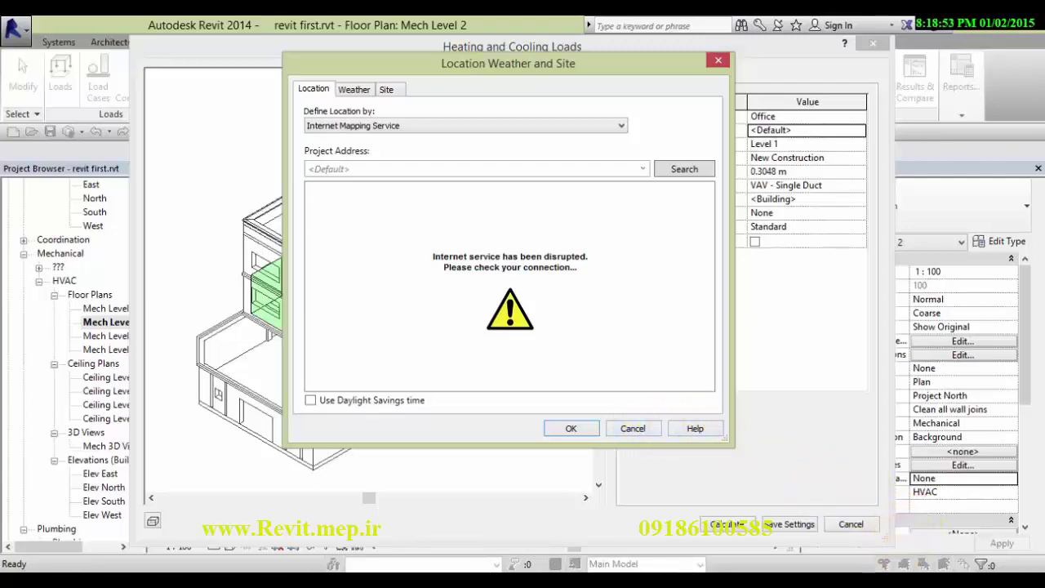
Step: Turn Wi-Fi on in the Windows 8 Networks panel and connect to the first wireless network
click(998, 247)
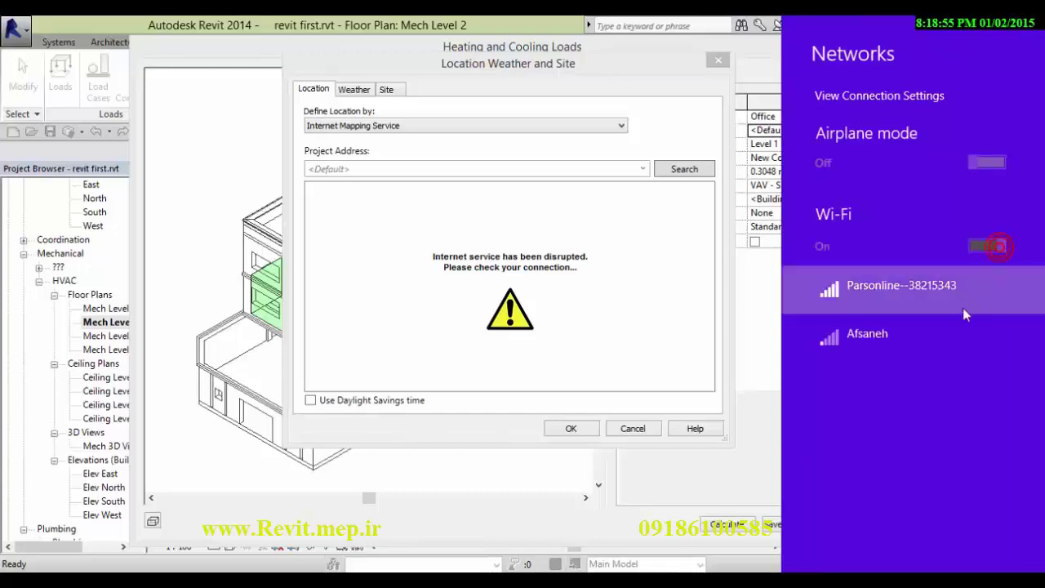
click(920, 291)
click(988, 380)
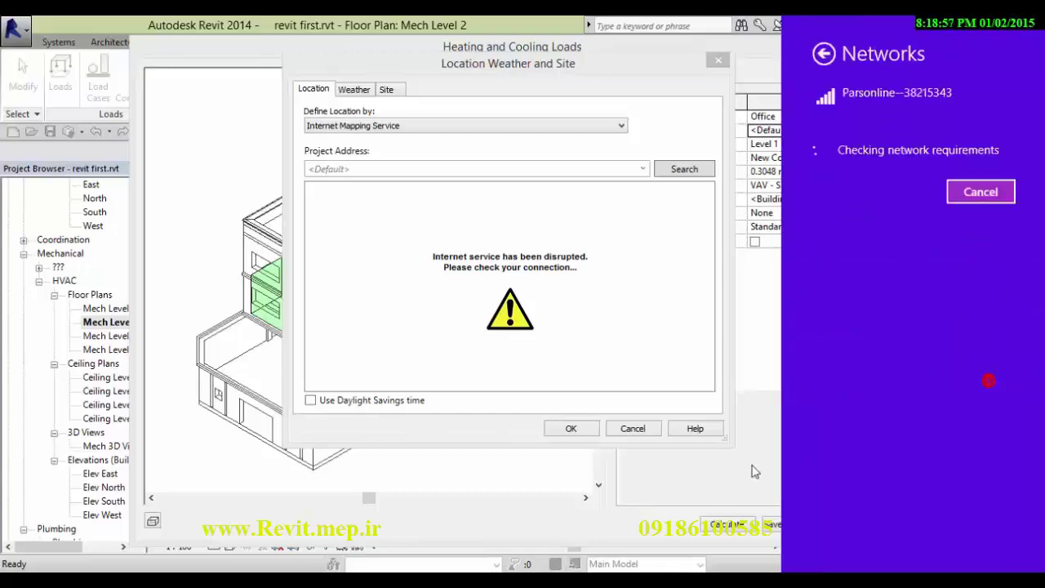
click(519, 505)
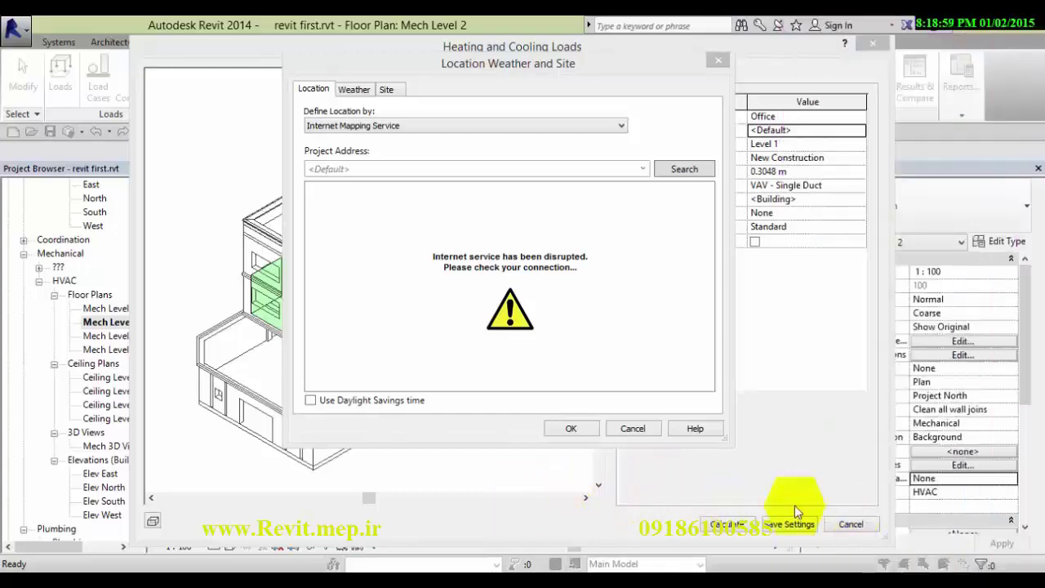
Step: Replace the project address with Hamadan, Iran and search until the map finds it
click(489, 167)
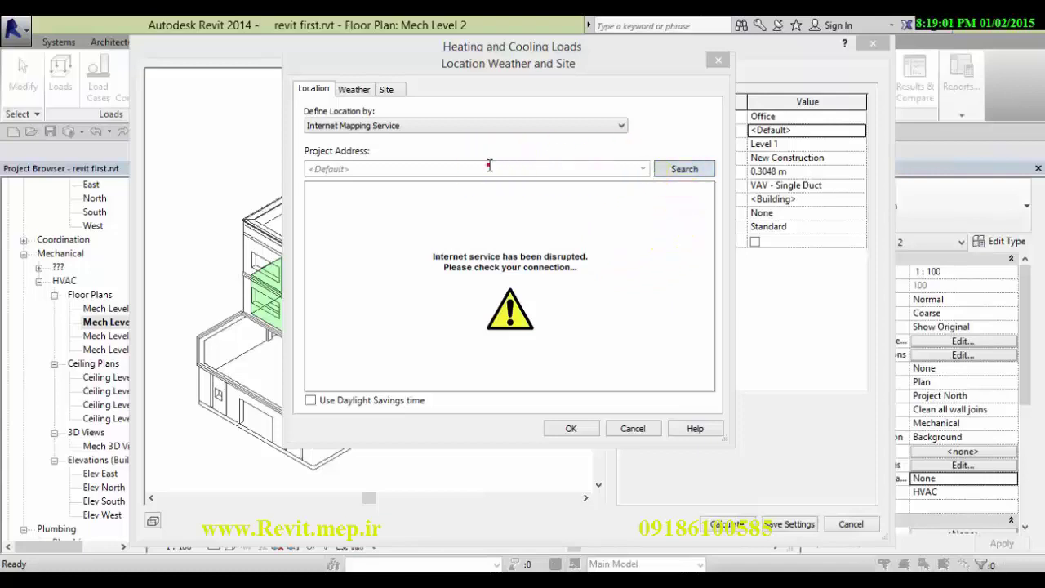
click(489, 166)
text(Hamadān, Iran)
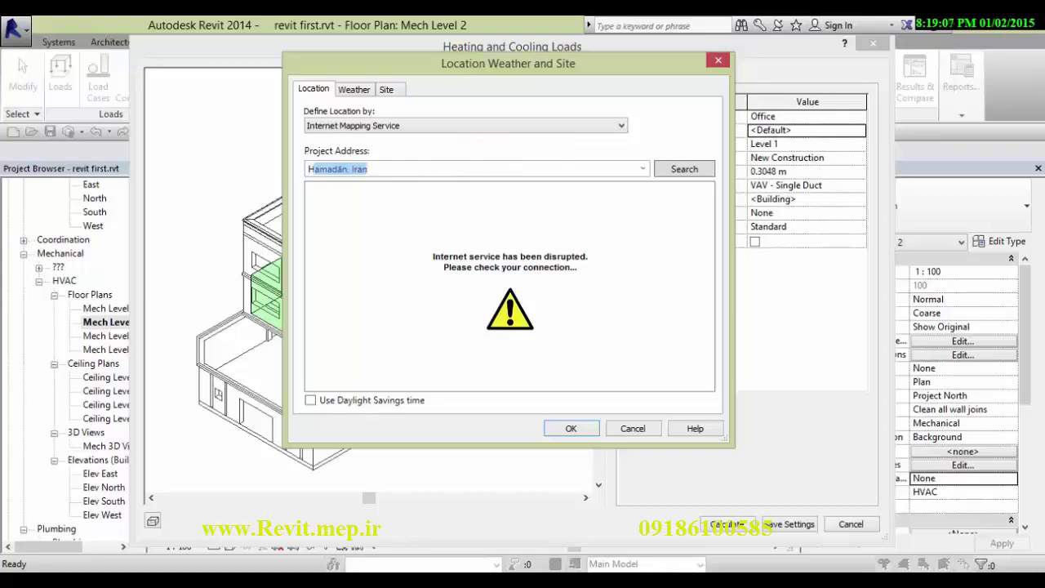
click(678, 169)
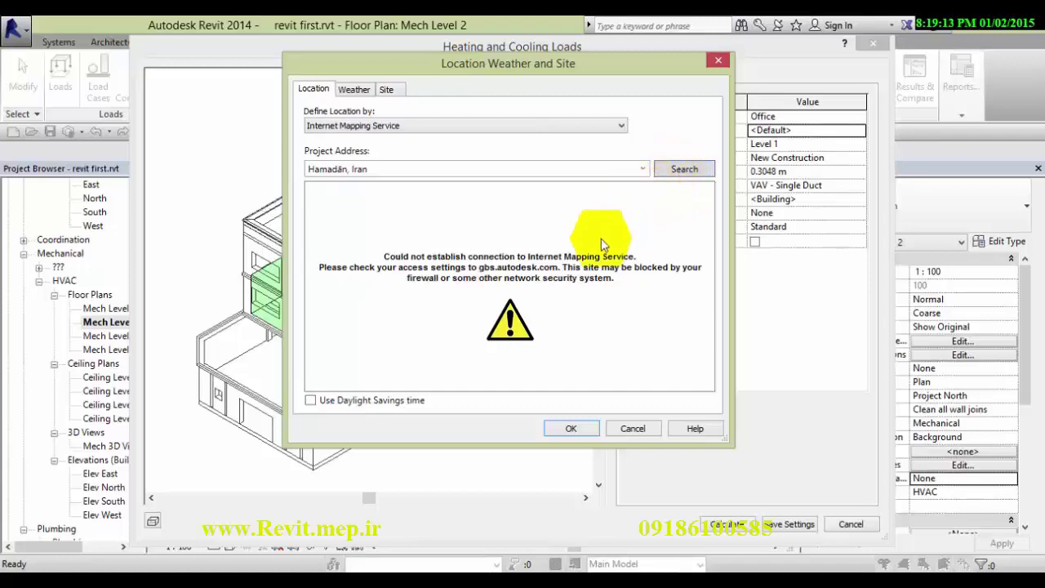
click(668, 170)
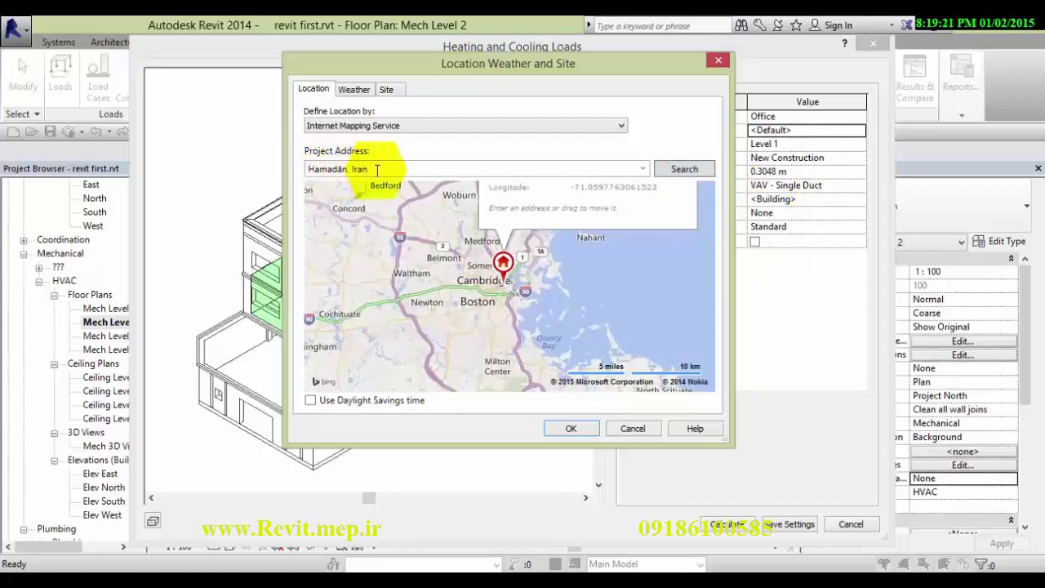
click(683, 169)
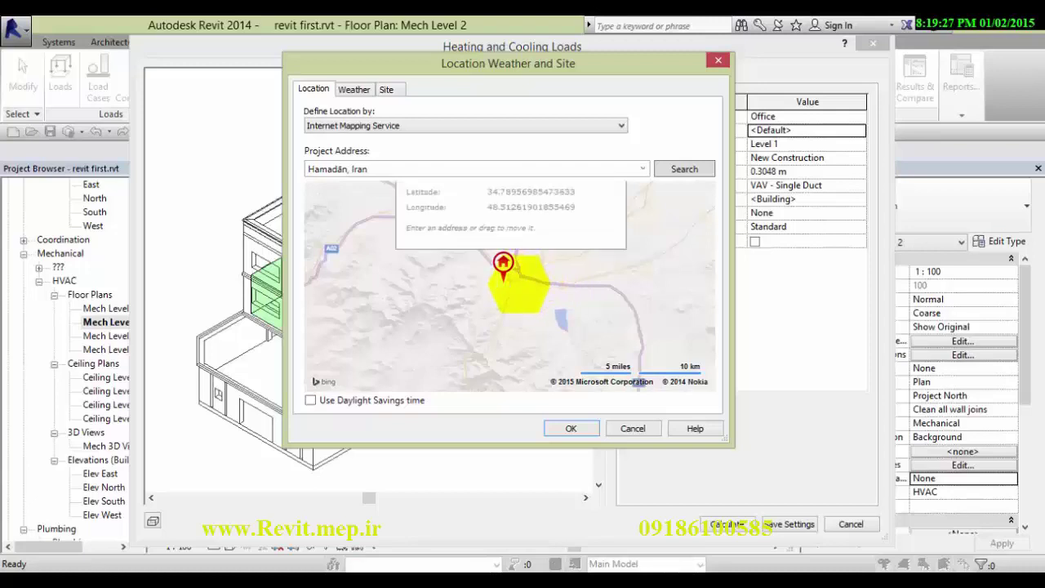
Step: Adjust the pin to 34.8031044006348, 48.5249786376953 and pan/zoom the map around Hamadan
mouse_move(503, 263)
mouse_down()
mouse_move(496, 282)
mouse_move(503, 263)
mouse_up()
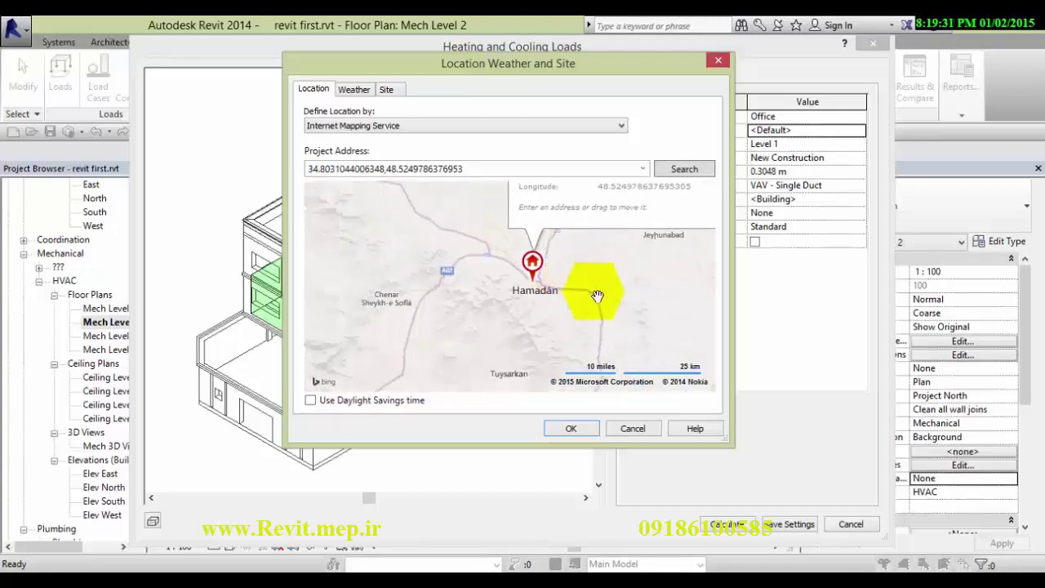
drag(573, 290, 556, 304)
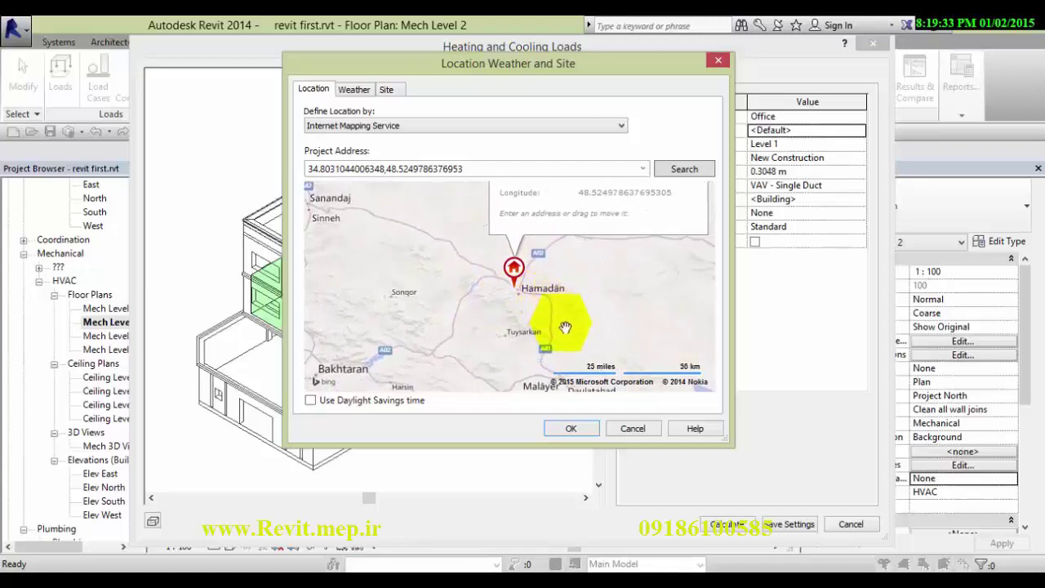
scroll(579, 299, down, 1)
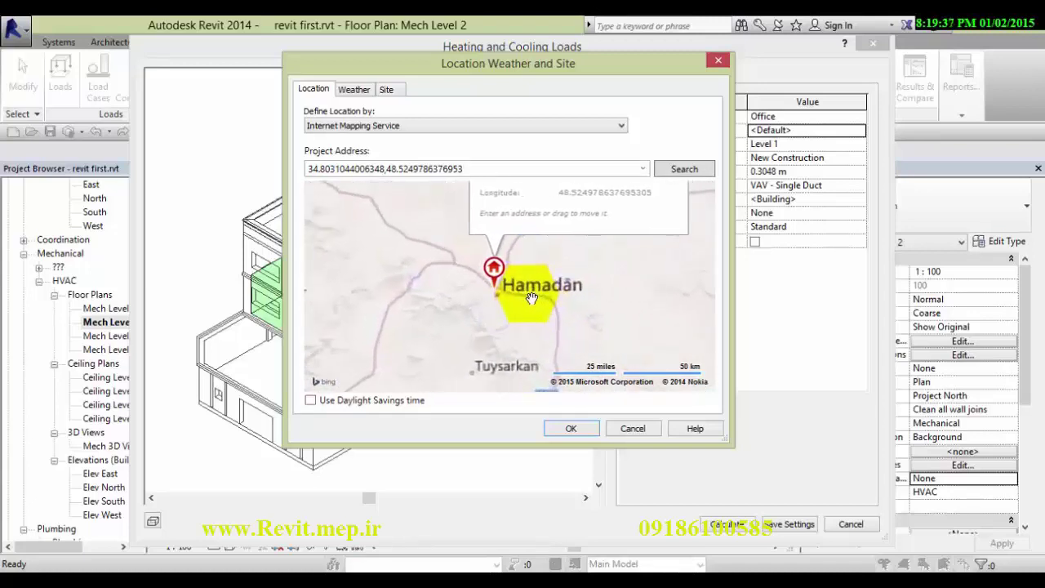
drag(570, 299, 520, 298)
scroll(502, 293, up, 1)
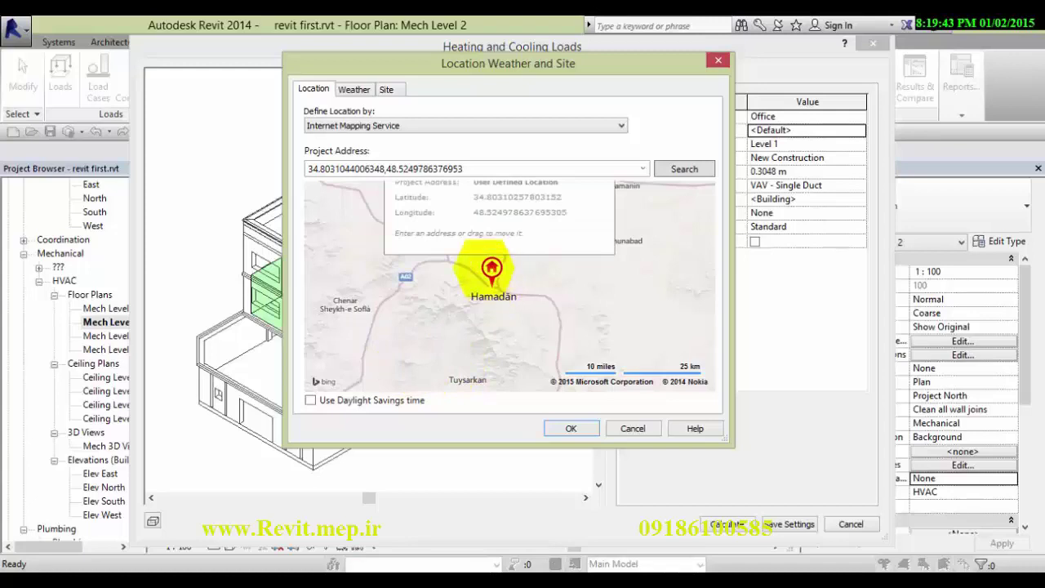
Step: Review the Weather and Site tabs, then accept the Hamadan location with OK
click(354, 92)
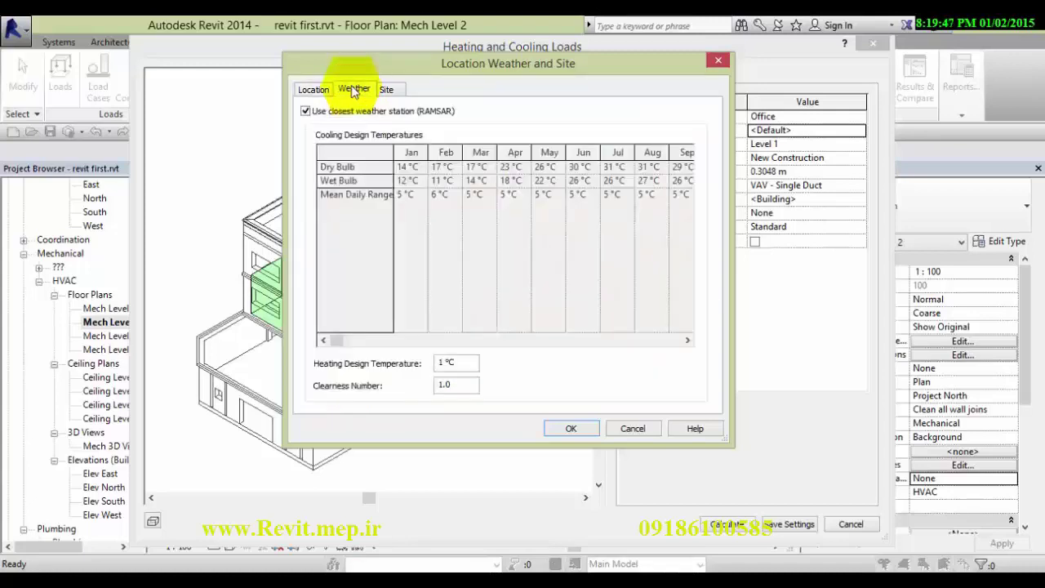
click(315, 90)
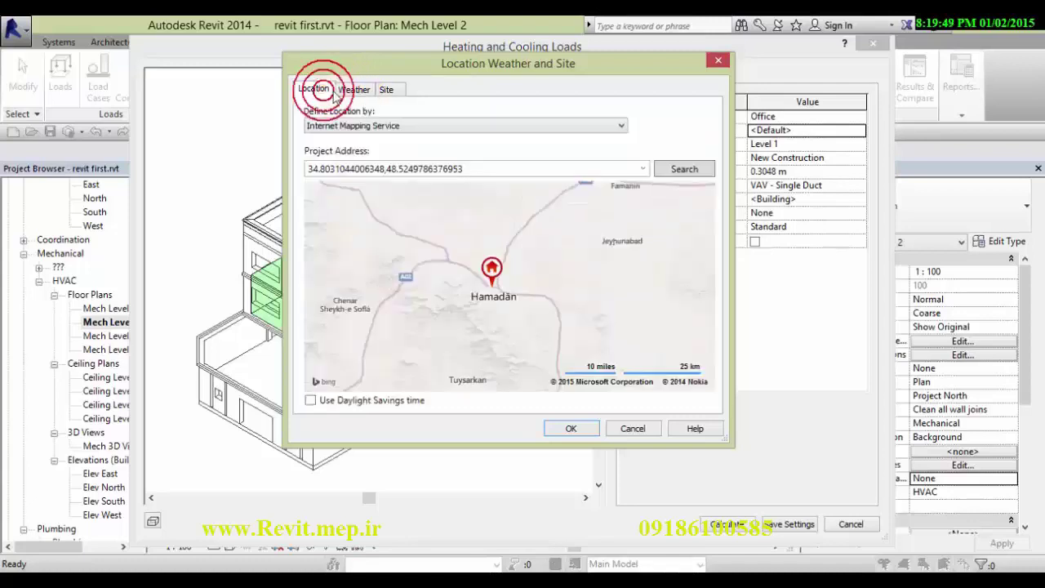
click(338, 91)
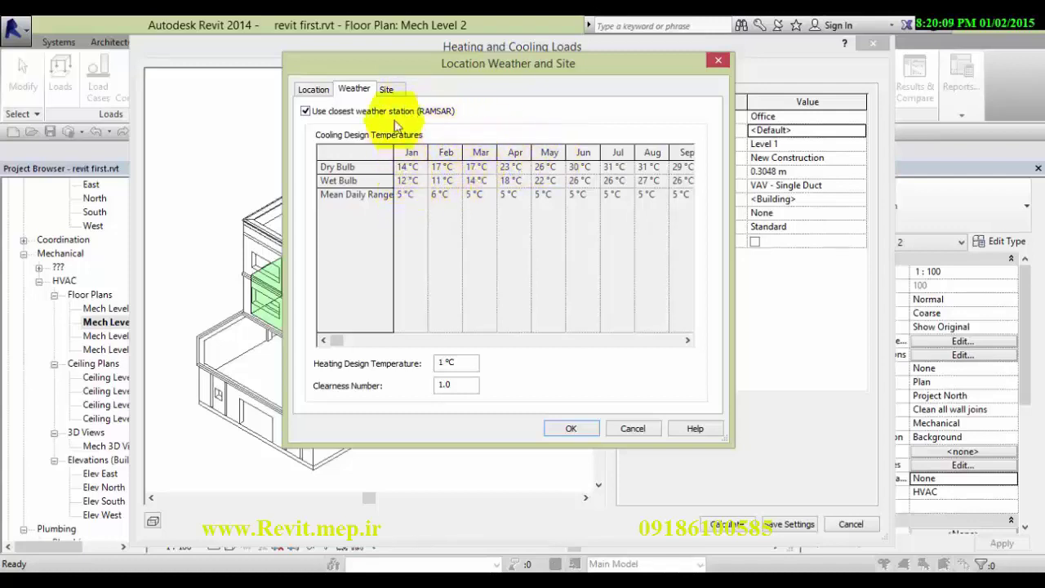
click(394, 95)
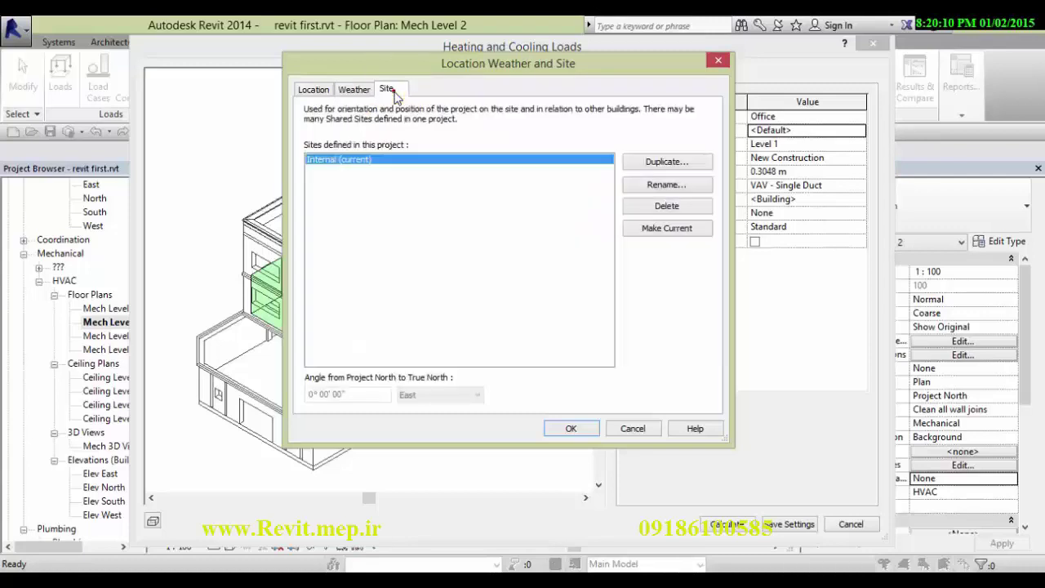
click(308, 89)
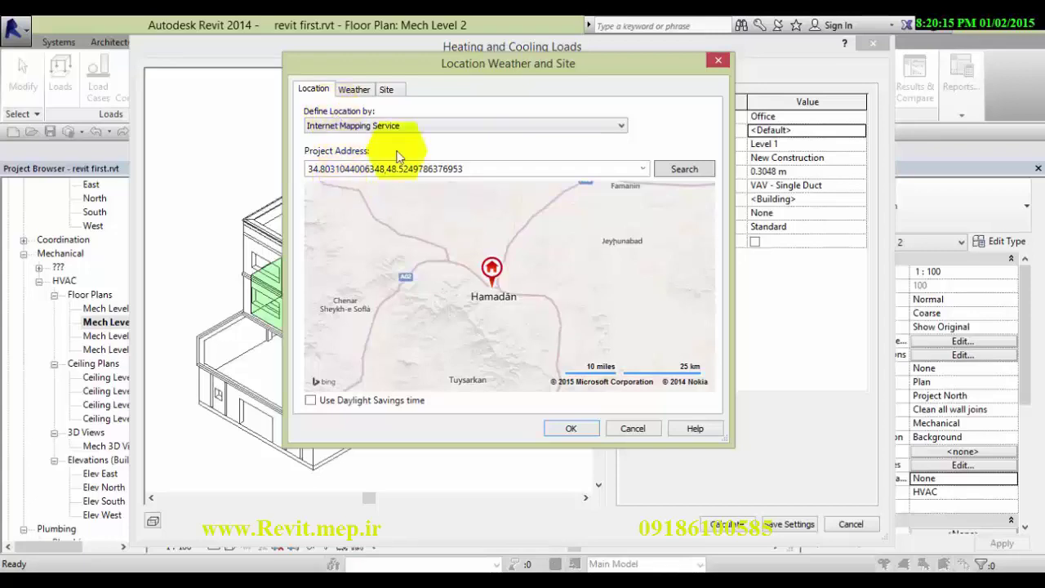
click(570, 429)
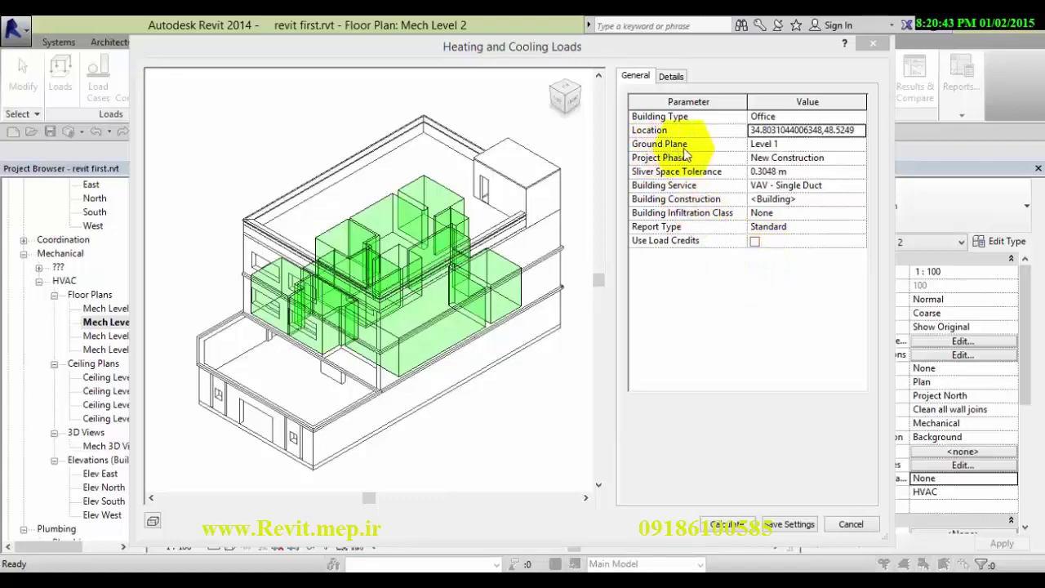
Step: Set Ground Plane to Level 2 and Building Service to Water Loop Heat Pump, then show Details
click(762, 145)
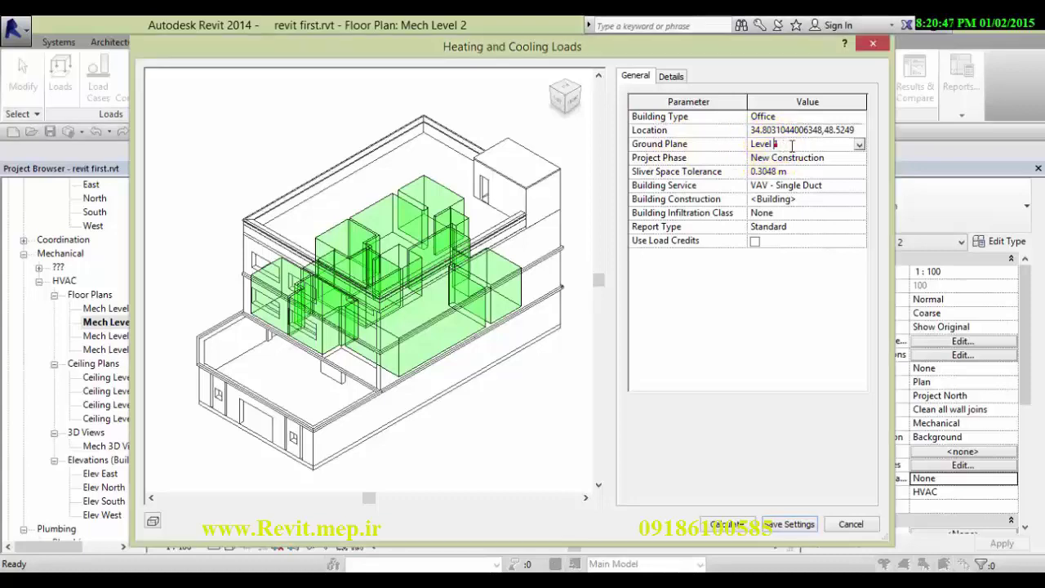
click(860, 145)
click(781, 169)
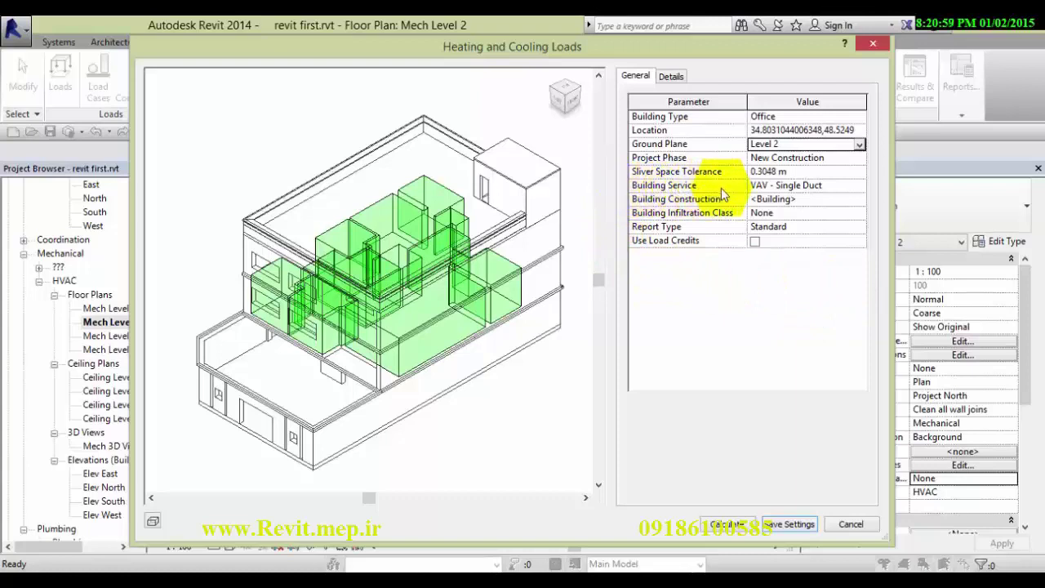
click(755, 185)
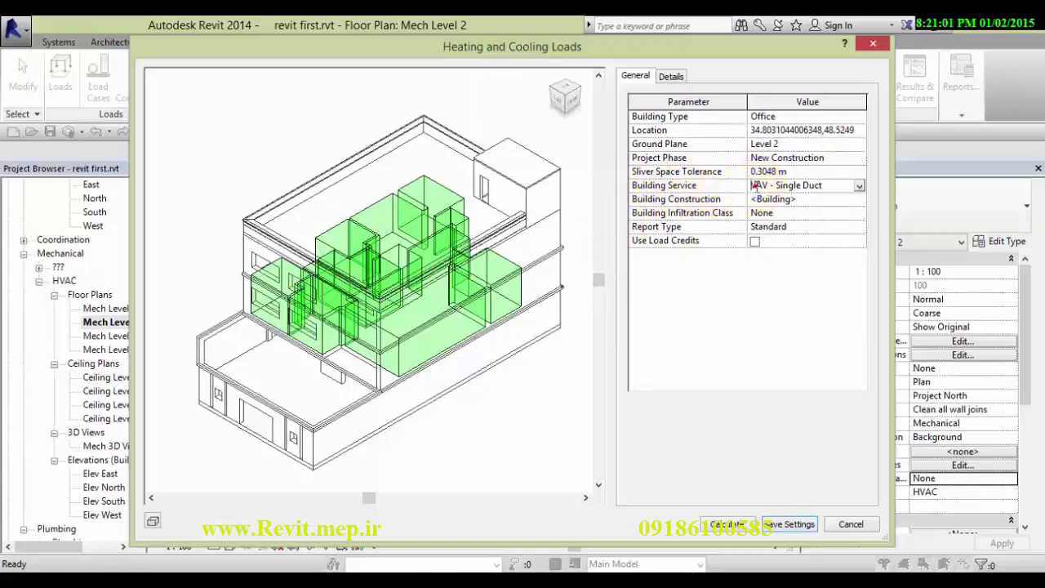
click(859, 185)
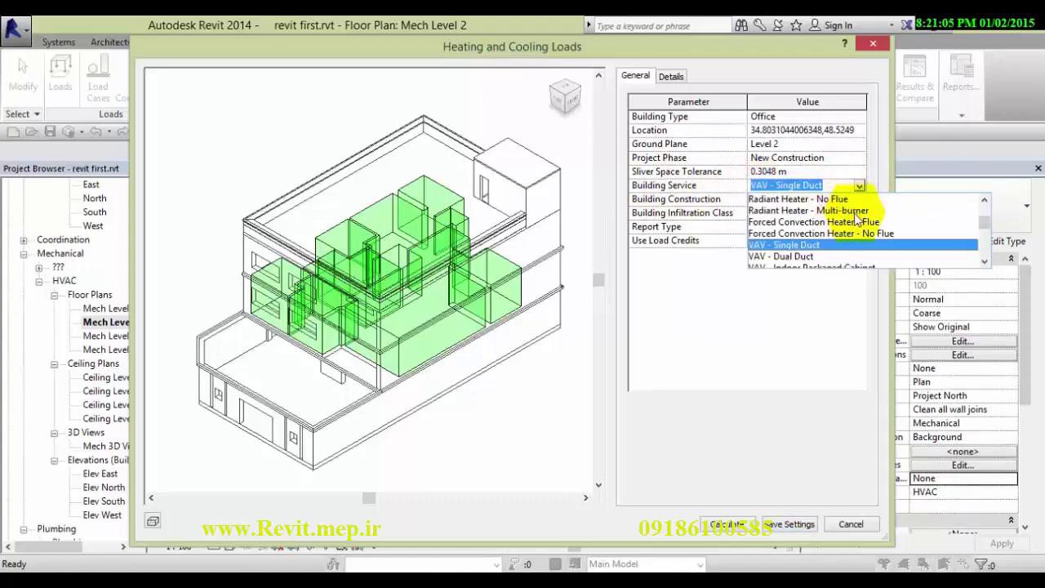
drag(985, 225, 987, 251)
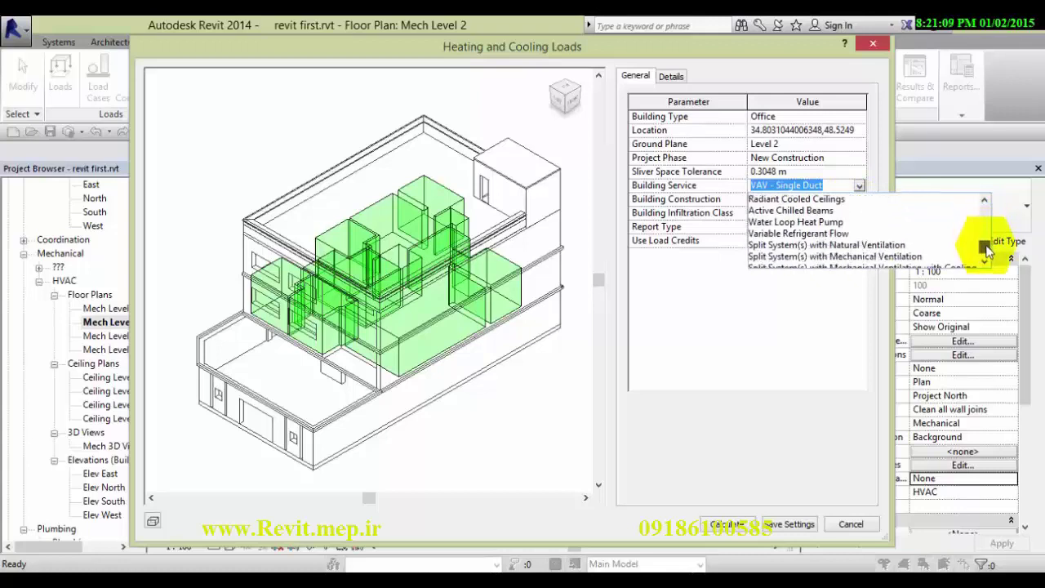
click(837, 222)
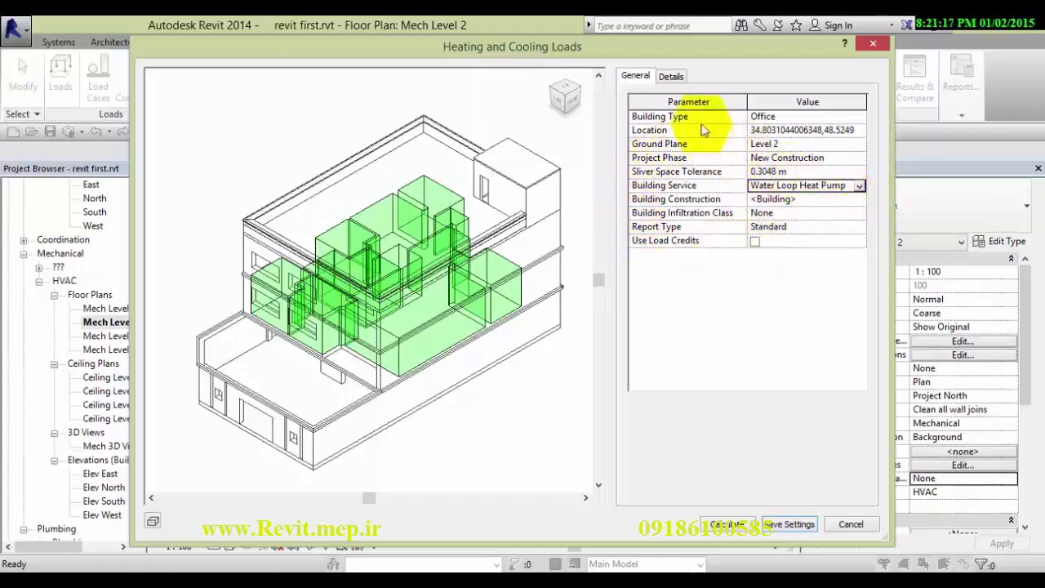
click(673, 77)
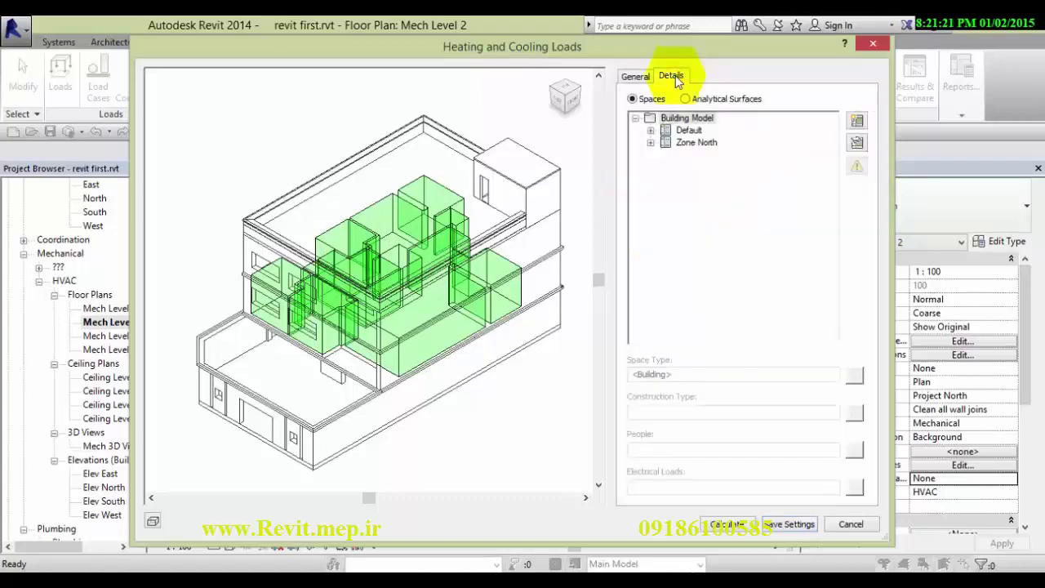
Step: Browse spaces 2, 6, 1 and 3 under Default and Zone North, then list Analytical Surfaces
click(651, 130)
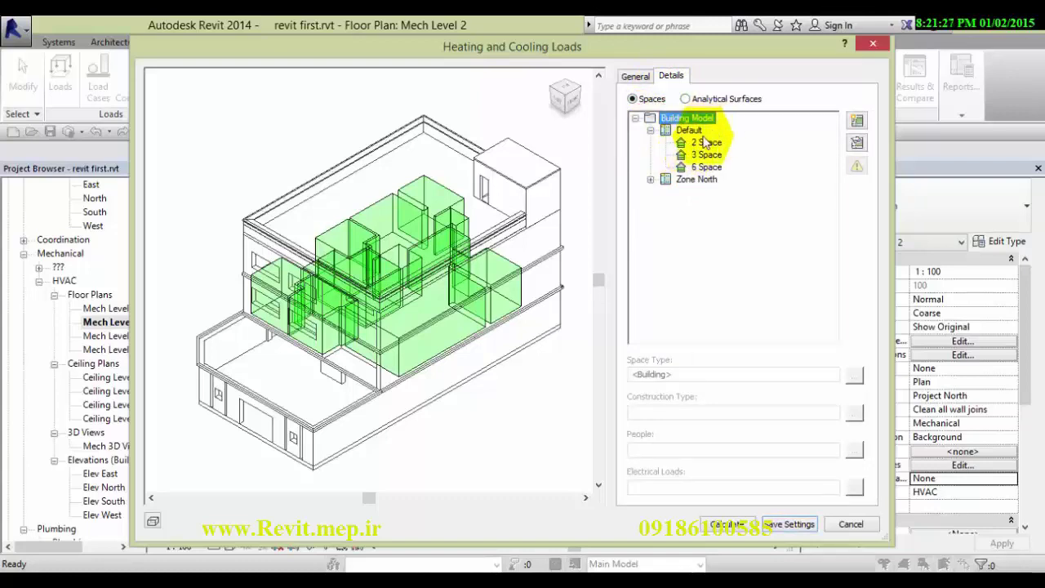
click(702, 144)
click(704, 167)
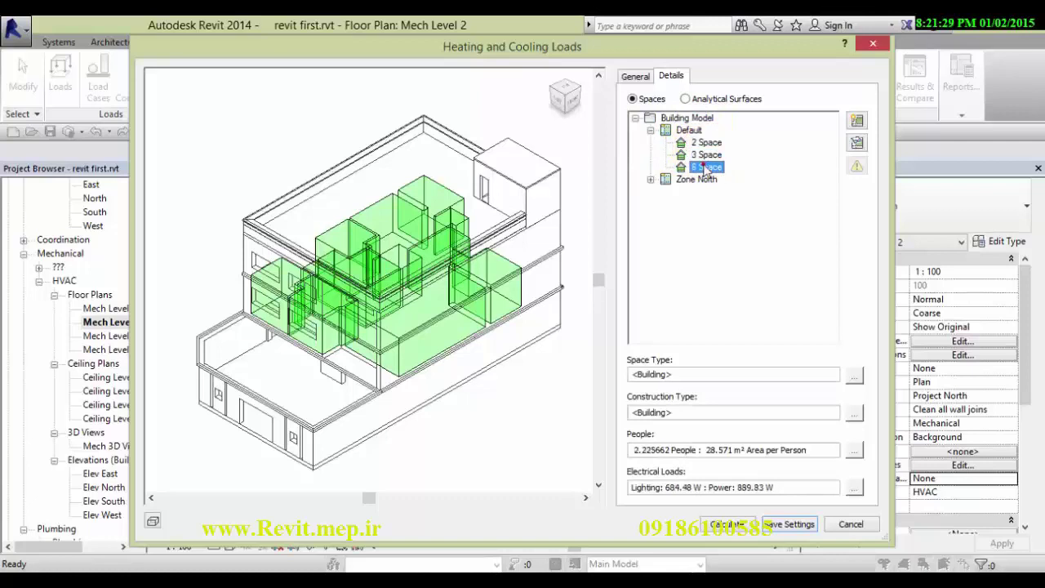
click(651, 179)
click(686, 195)
click(690, 180)
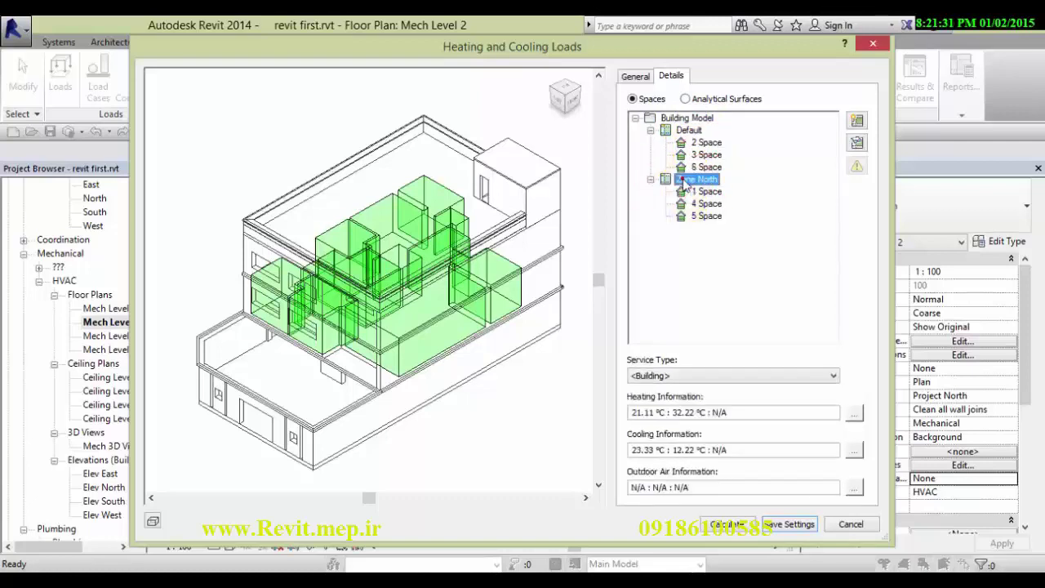
click(686, 167)
click(690, 154)
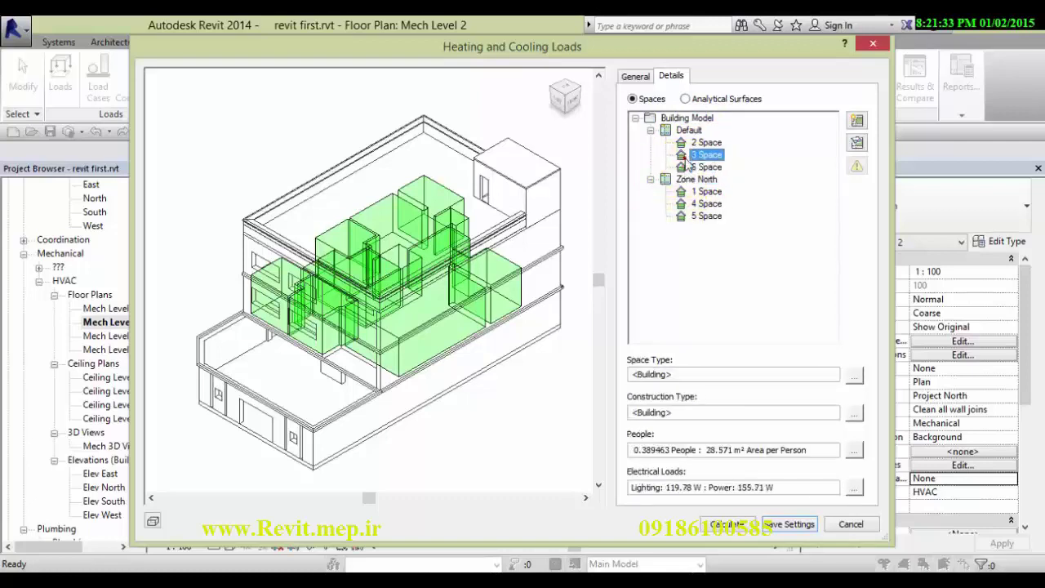
click(692, 144)
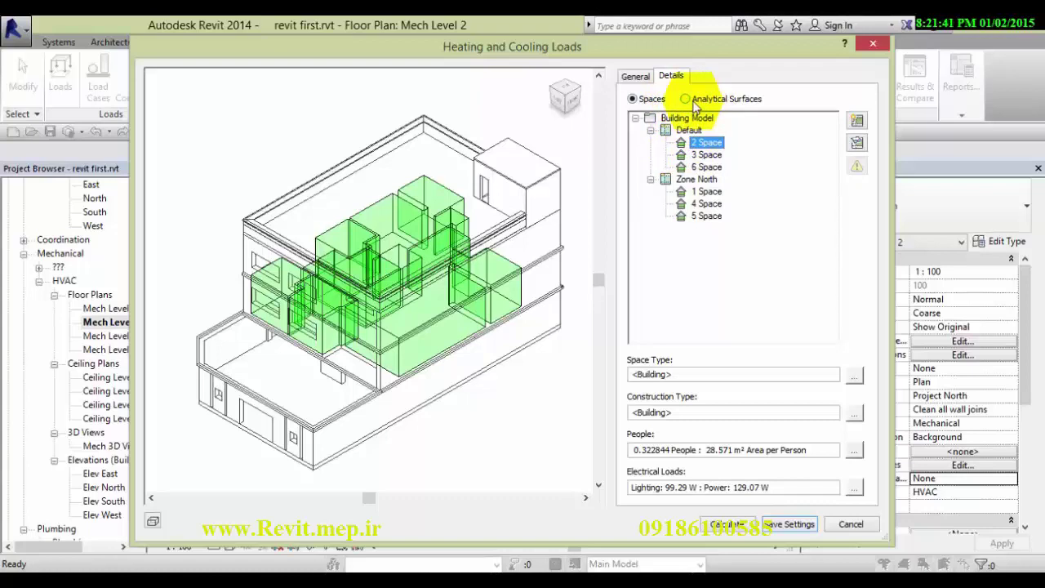
click(686, 99)
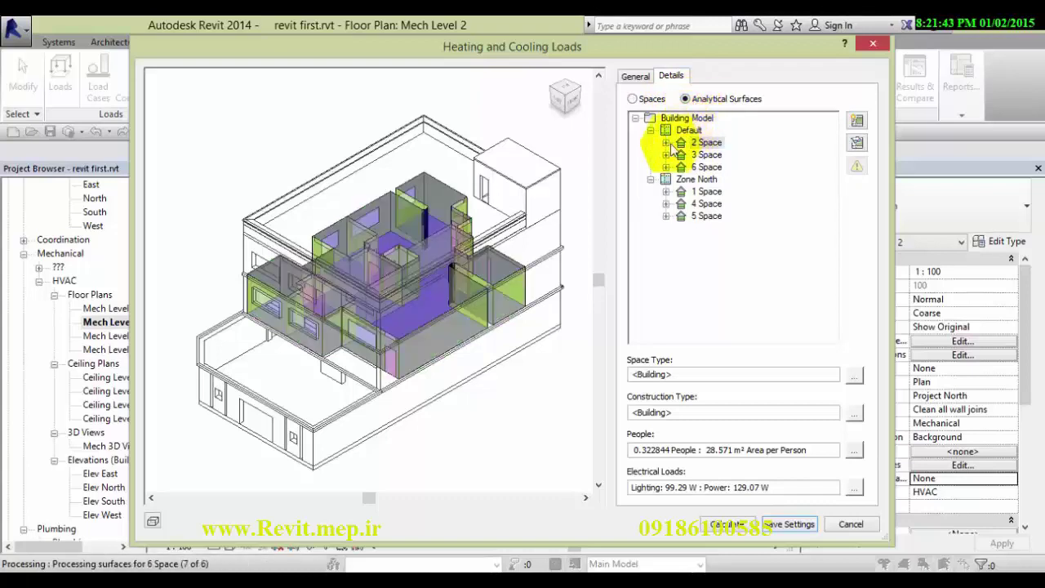
click(666, 143)
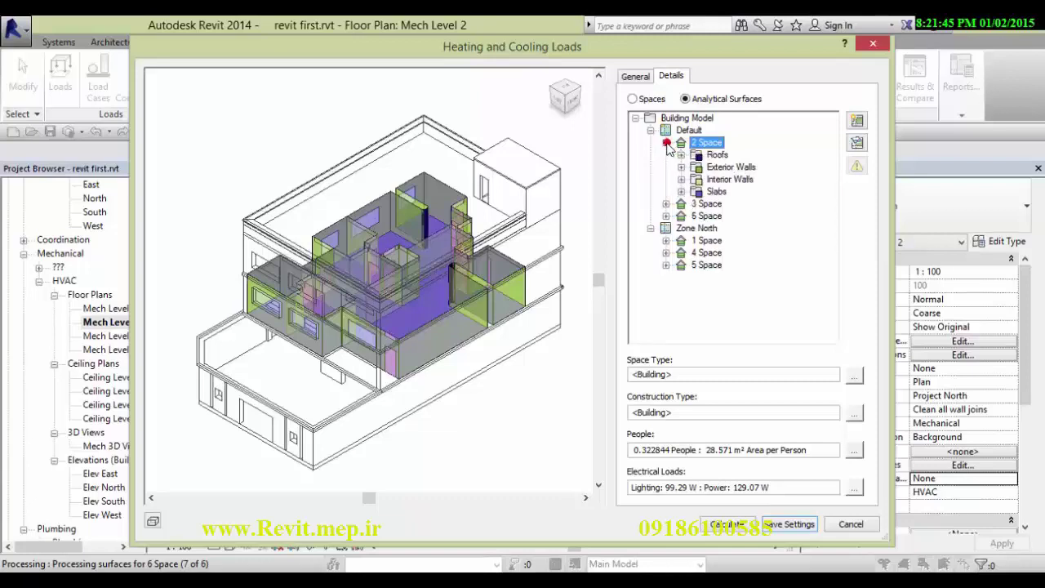
click(681, 154)
click(709, 166)
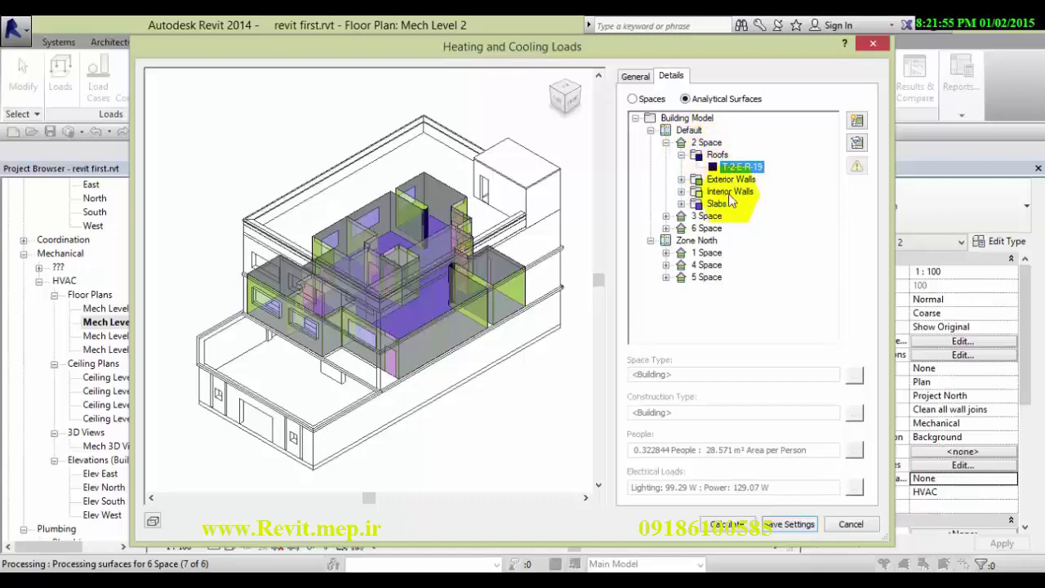
click(682, 203)
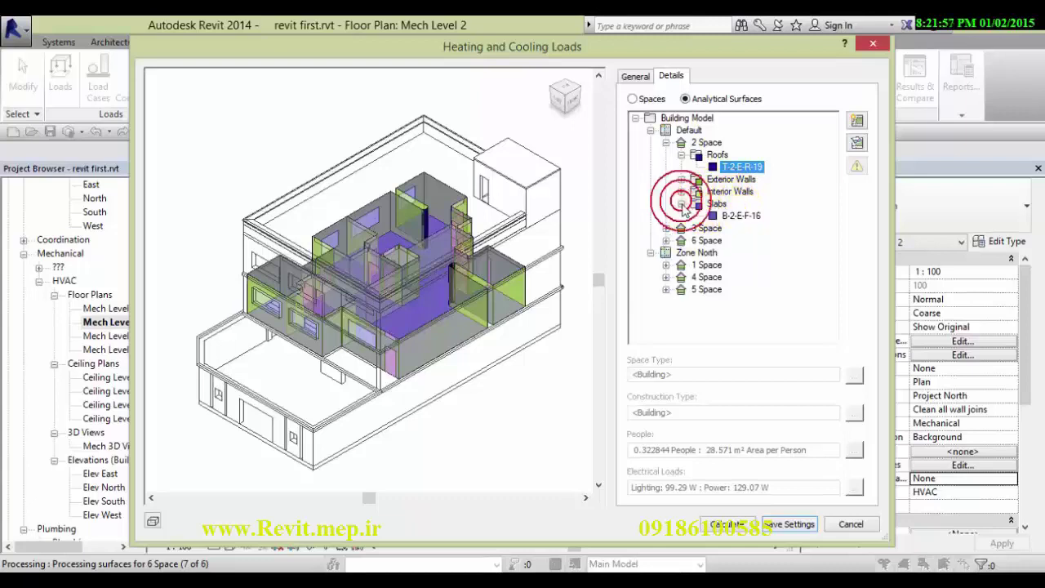
click(724, 217)
click(735, 167)
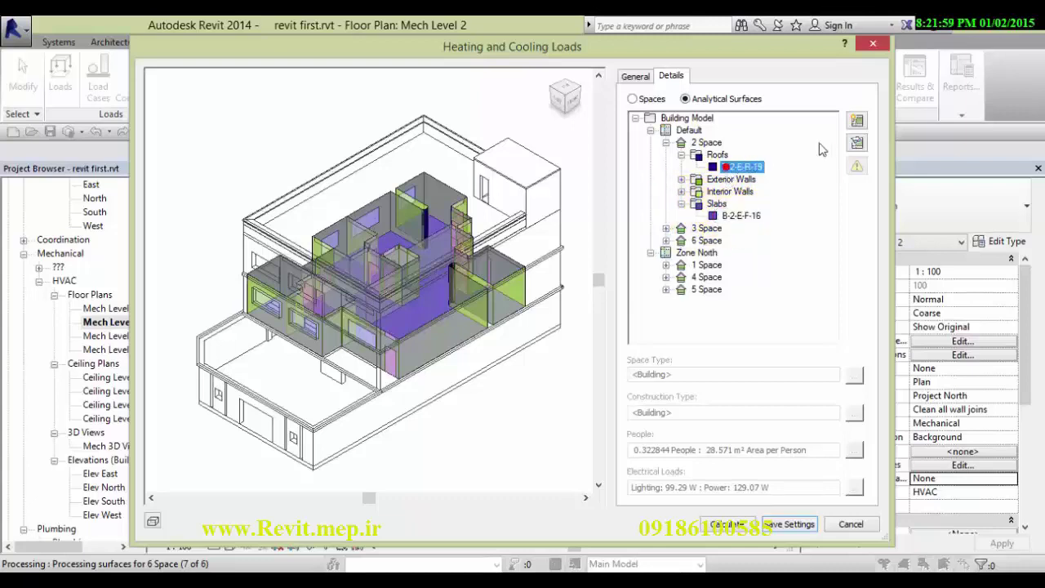
click(856, 122)
click(856, 122)
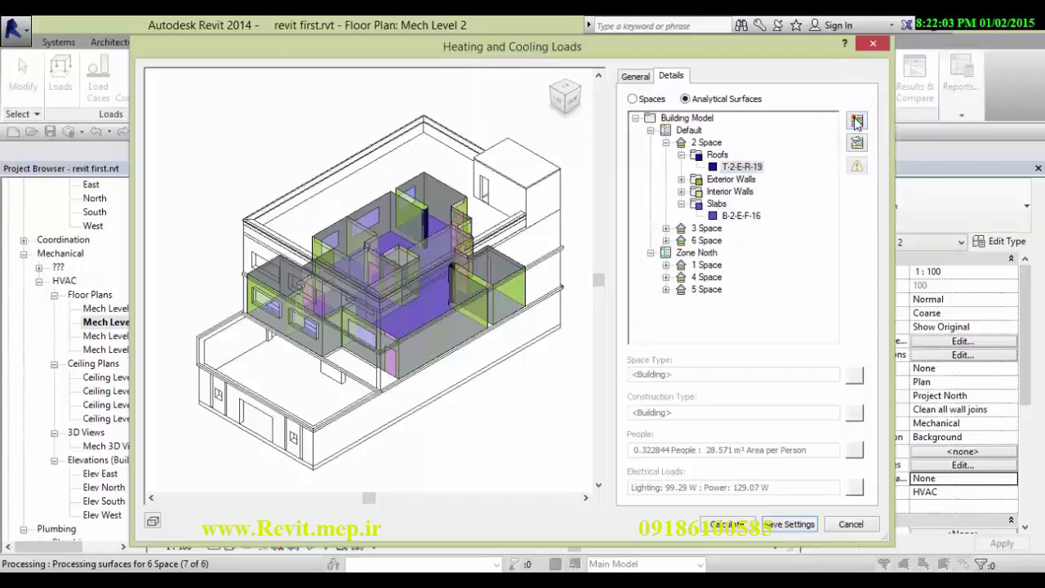
click(856, 122)
click(856, 122)
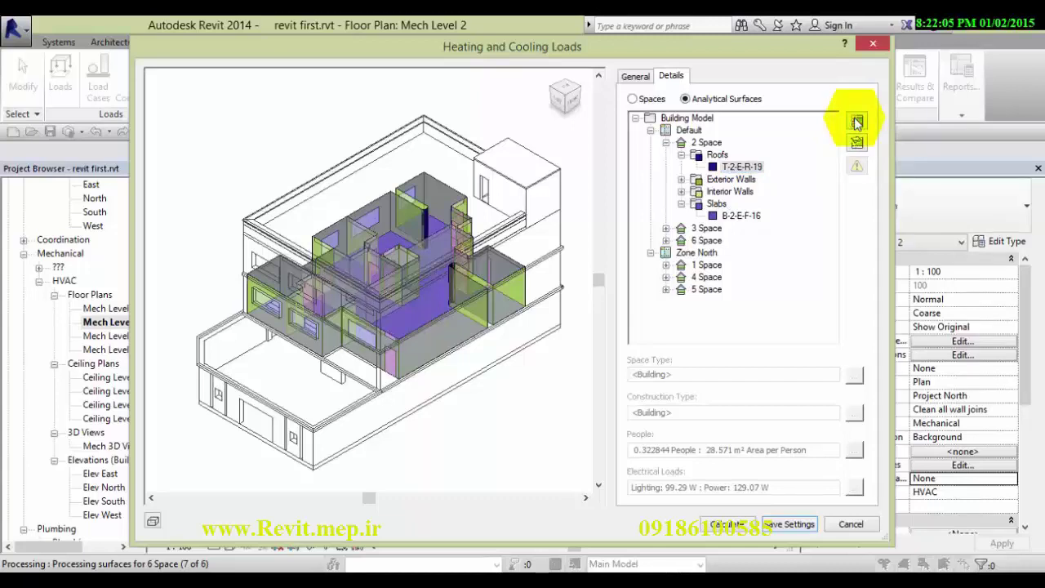
click(856, 122)
click(855, 121)
click(855, 120)
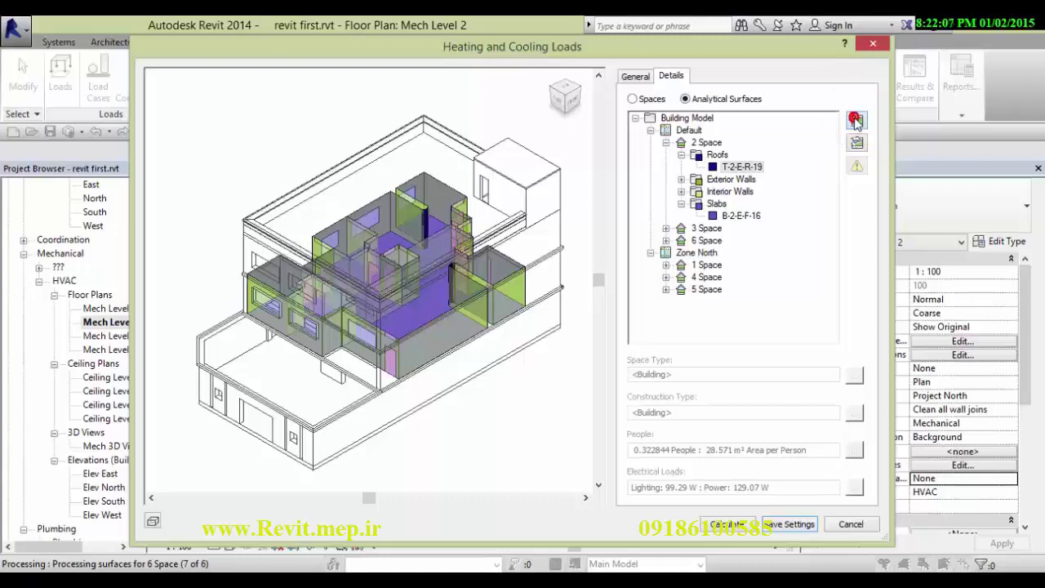
click(856, 142)
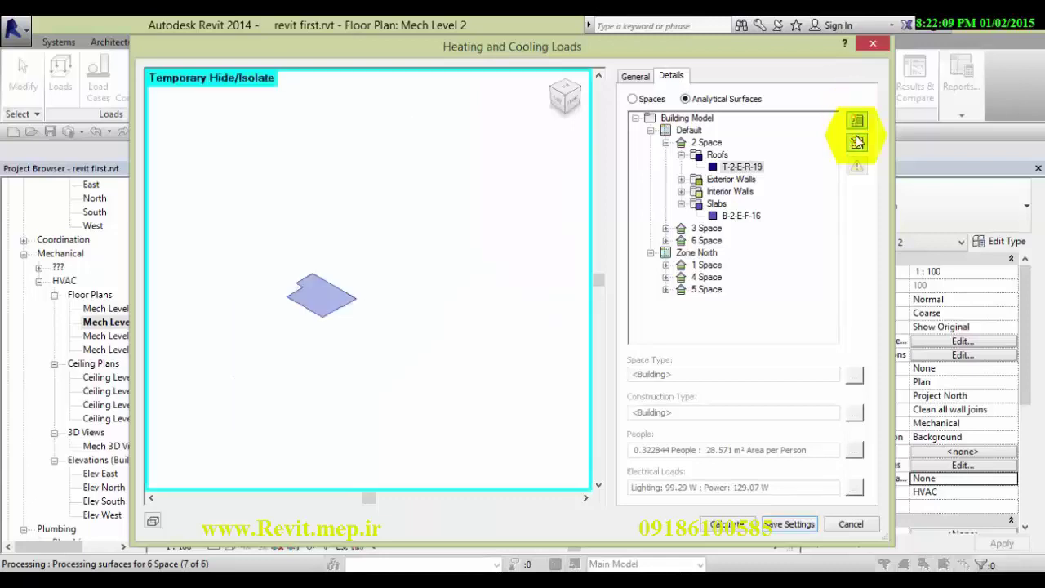
click(859, 144)
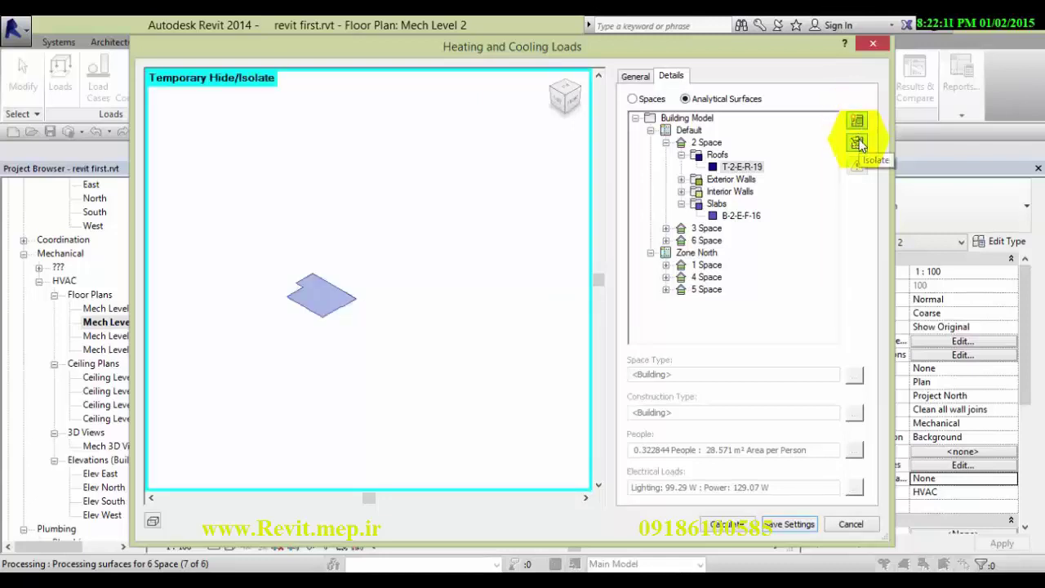
click(856, 145)
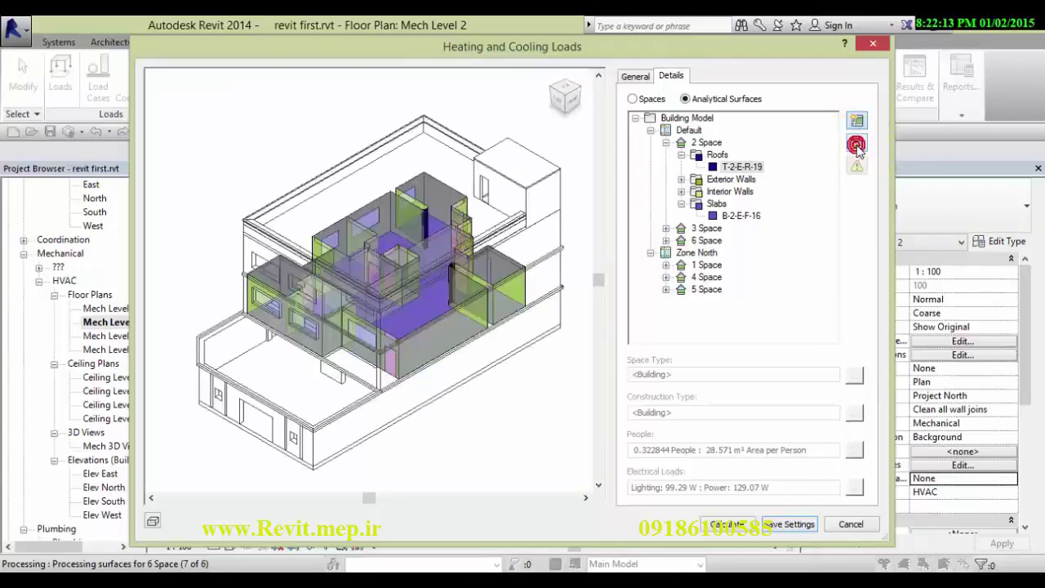
click(856, 145)
click(741, 166)
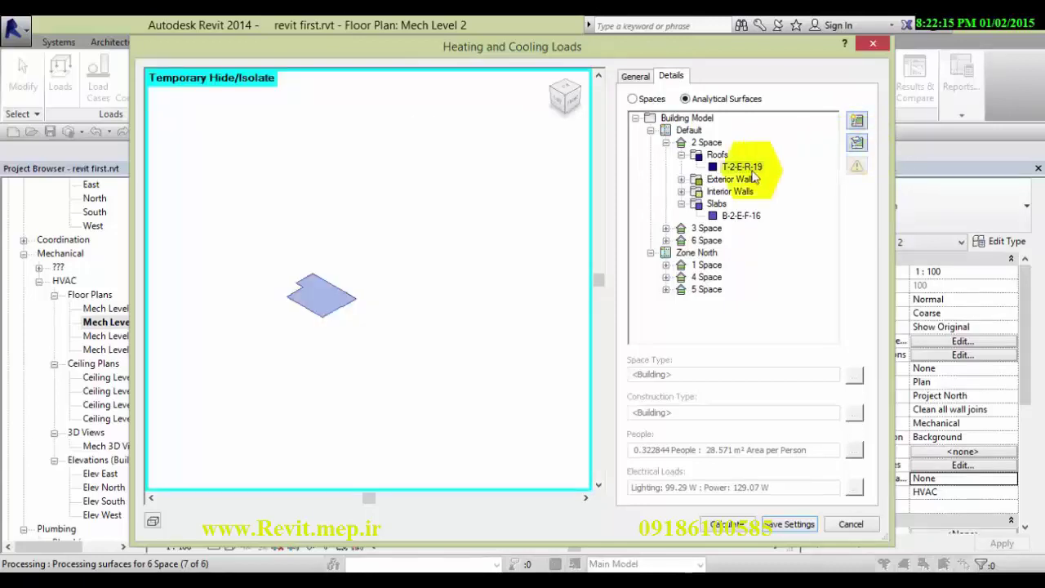
click(681, 179)
click(713, 193)
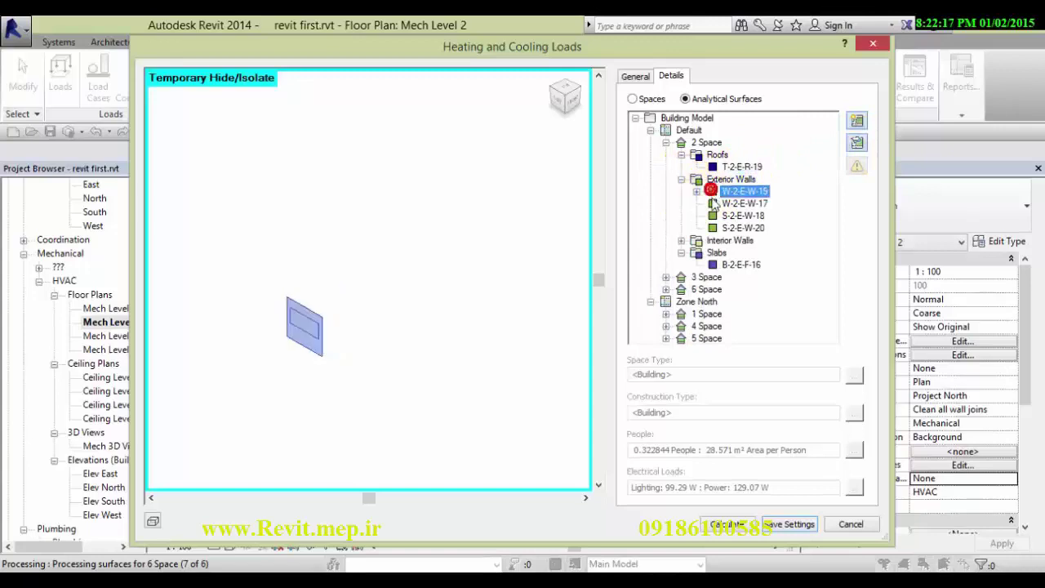
click(716, 204)
click(721, 216)
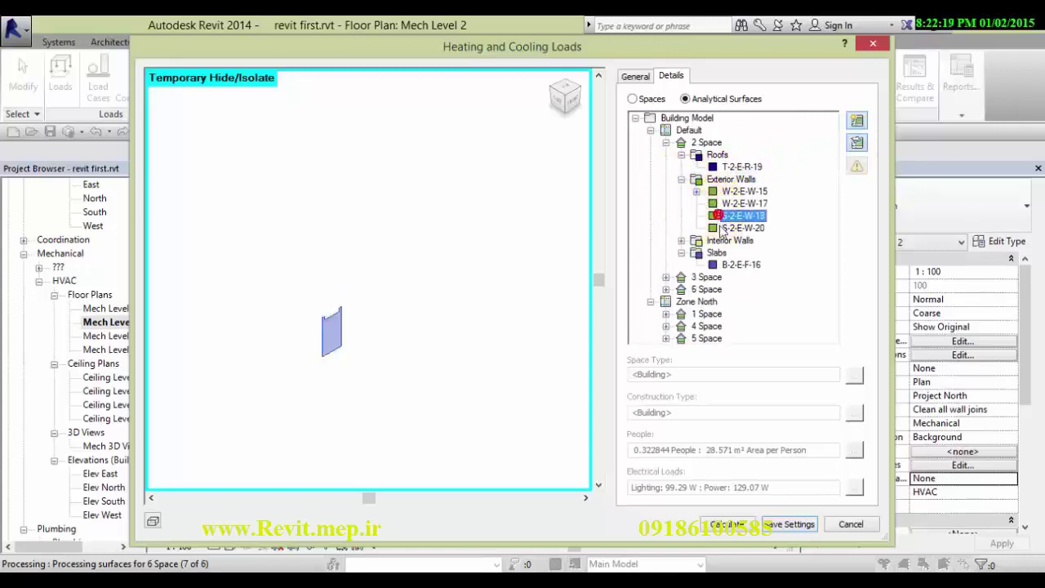
click(723, 229)
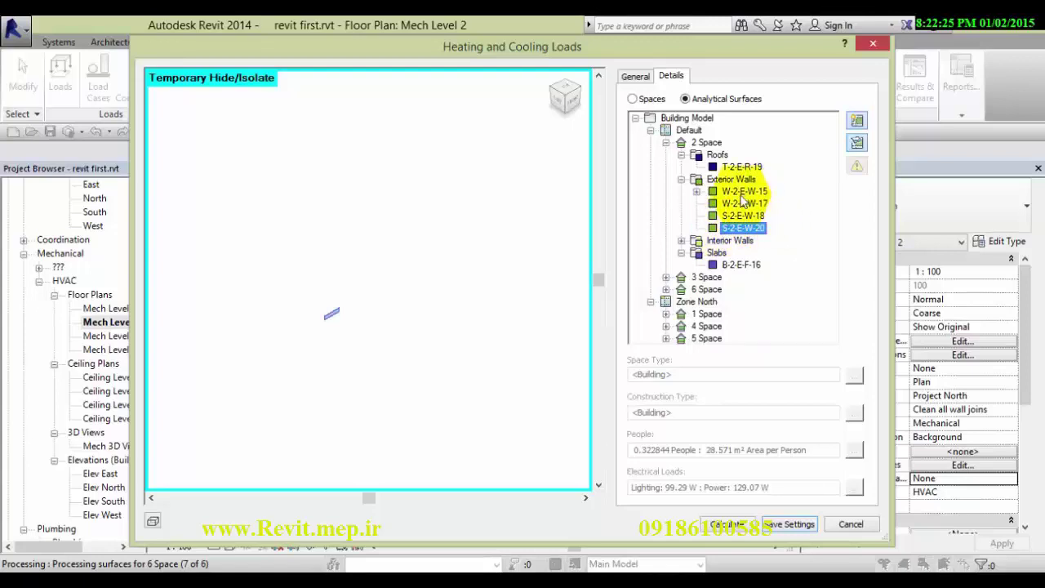
click(856, 142)
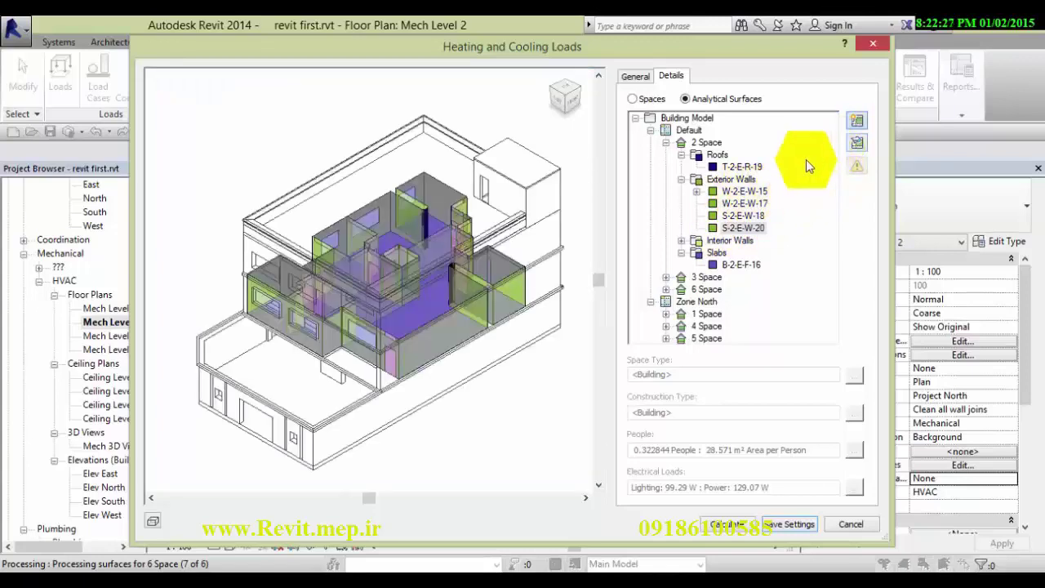
click(681, 179)
click(681, 155)
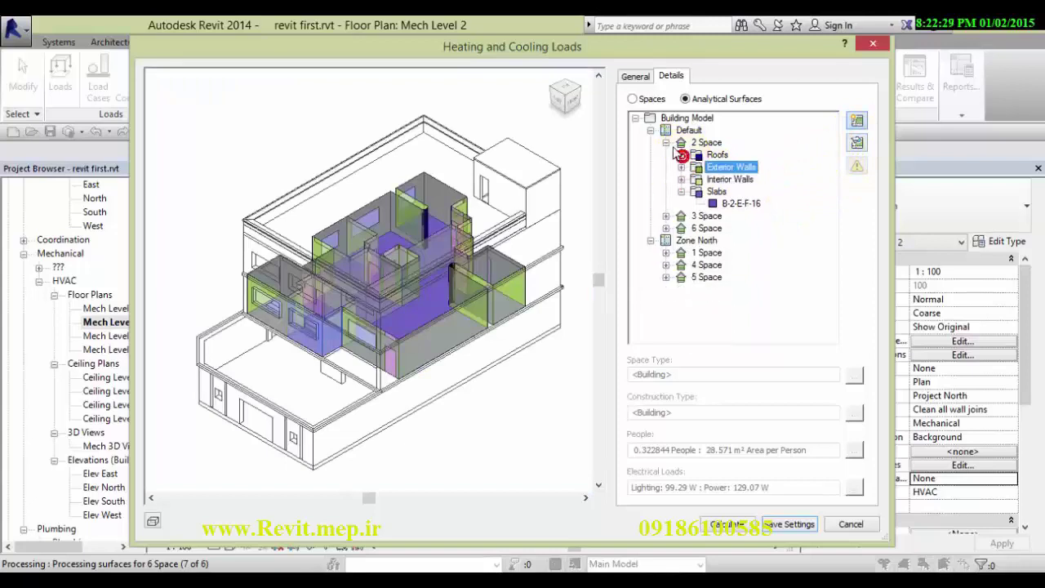
click(666, 142)
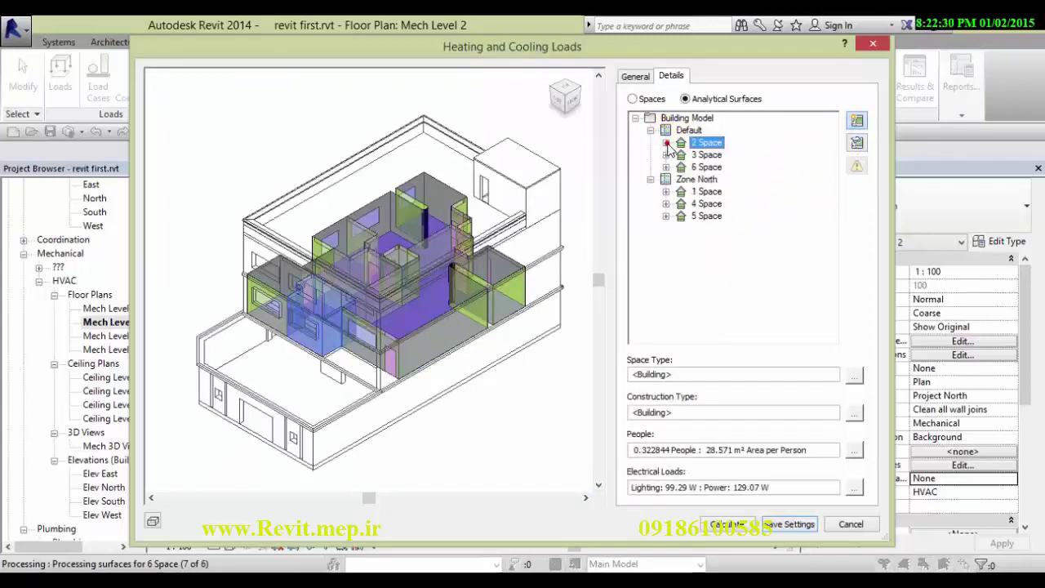
Step: List Spaces again and preview 3 Space, 1 Space and 2 Space with their loads
click(634, 99)
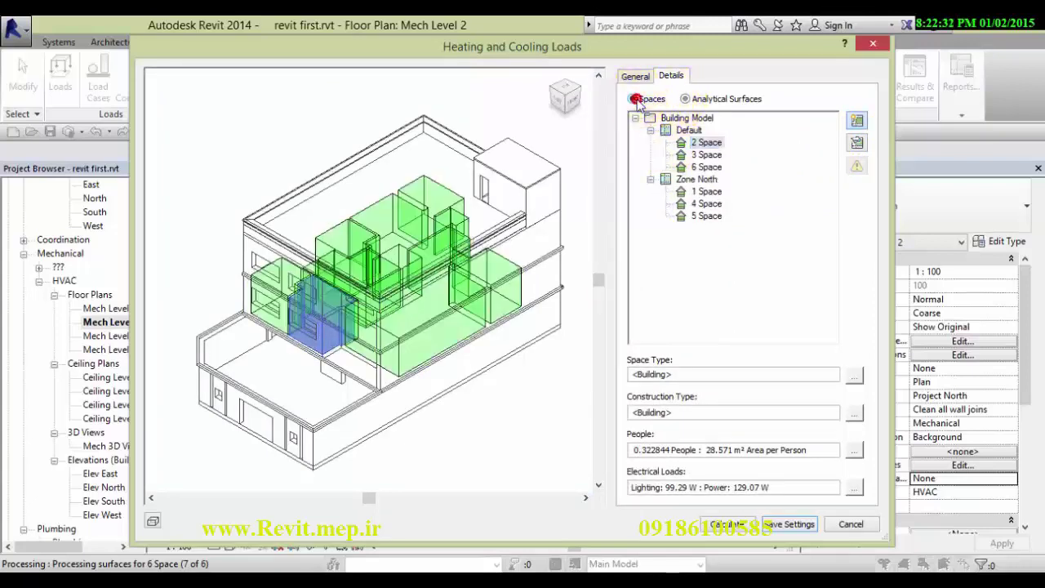
click(707, 155)
click(707, 142)
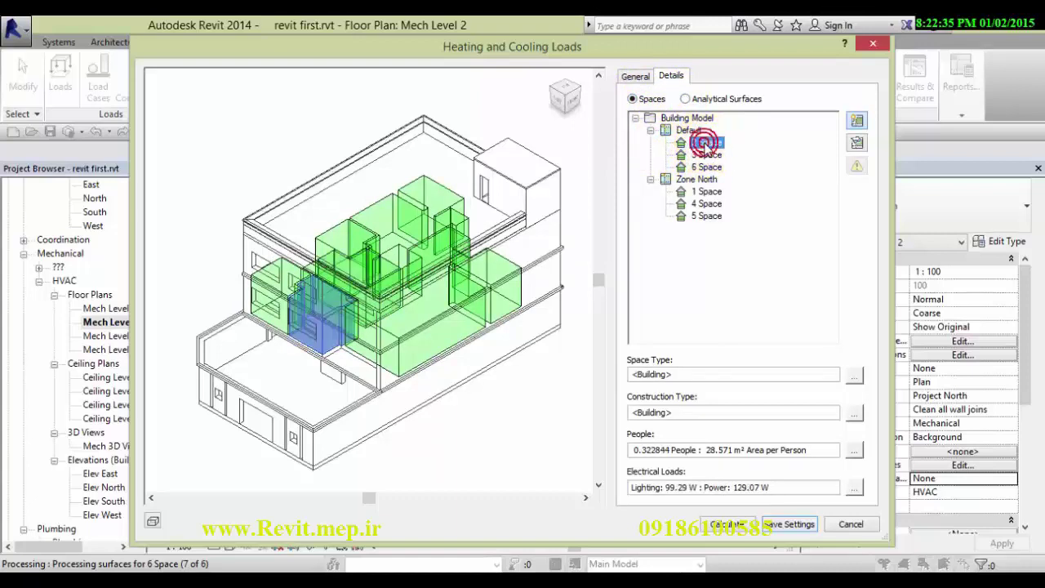
click(707, 192)
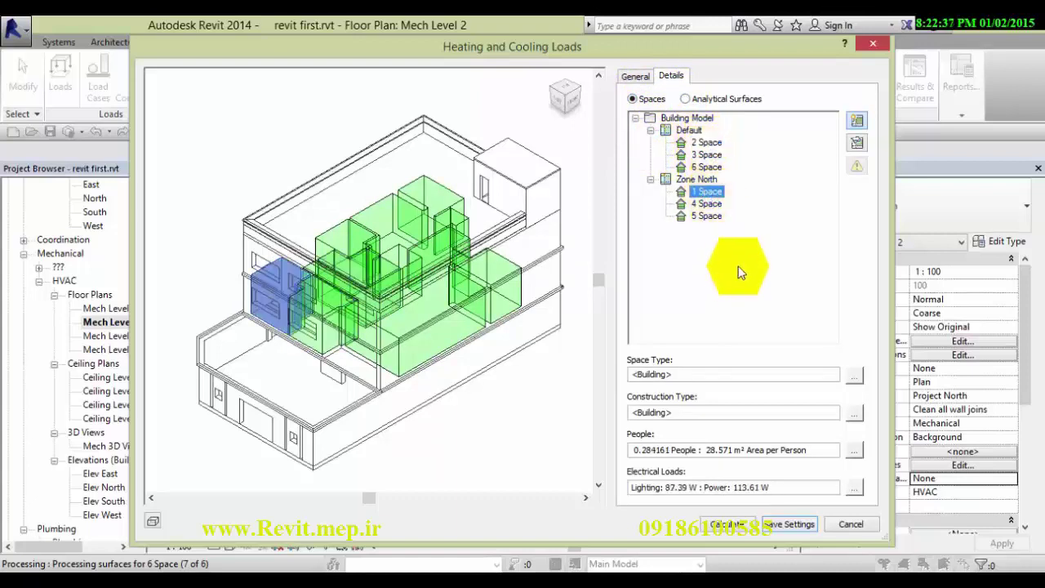
drag(679, 52, 685, 44)
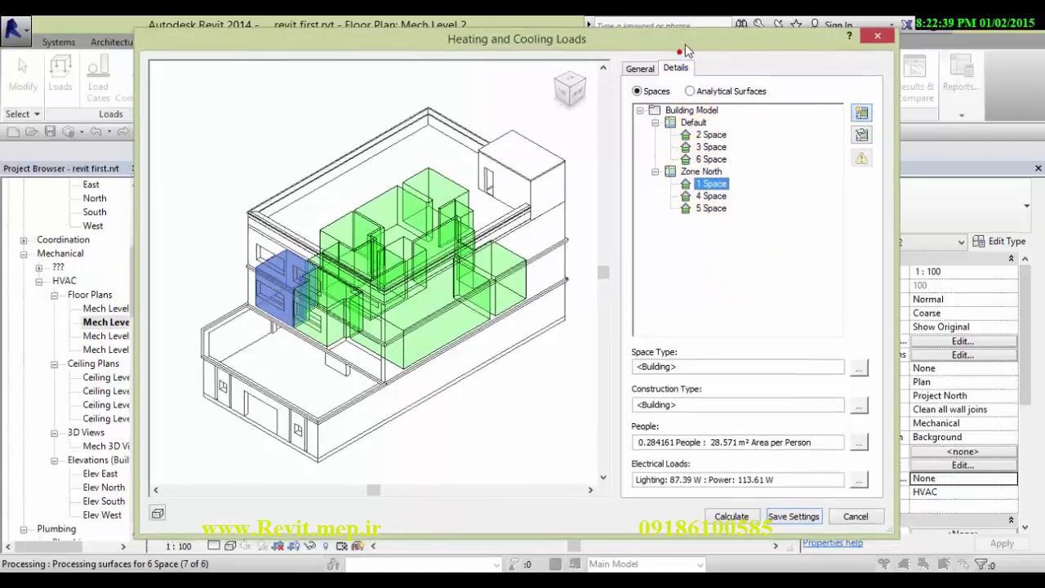
click(708, 136)
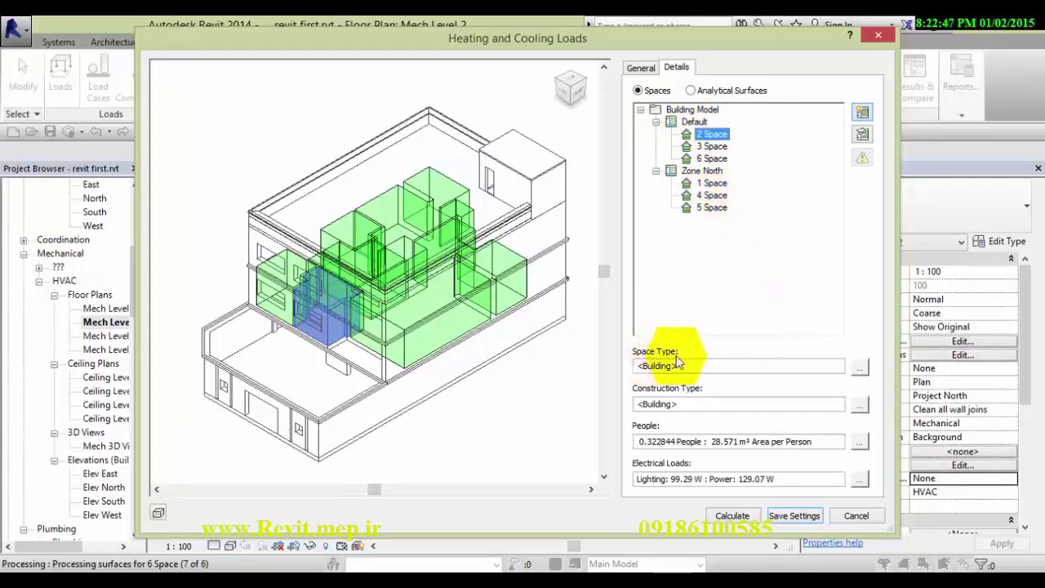
Step: Assign Dormitory Bedroom as the space type of 2 Space after checking its per-person values
click(860, 366)
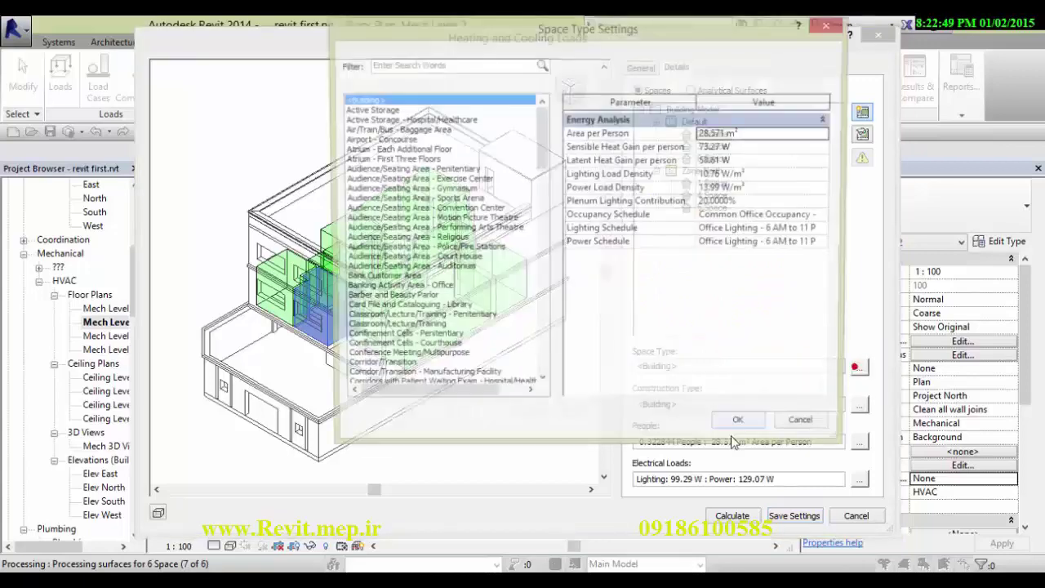
drag(543, 143, 543, 194)
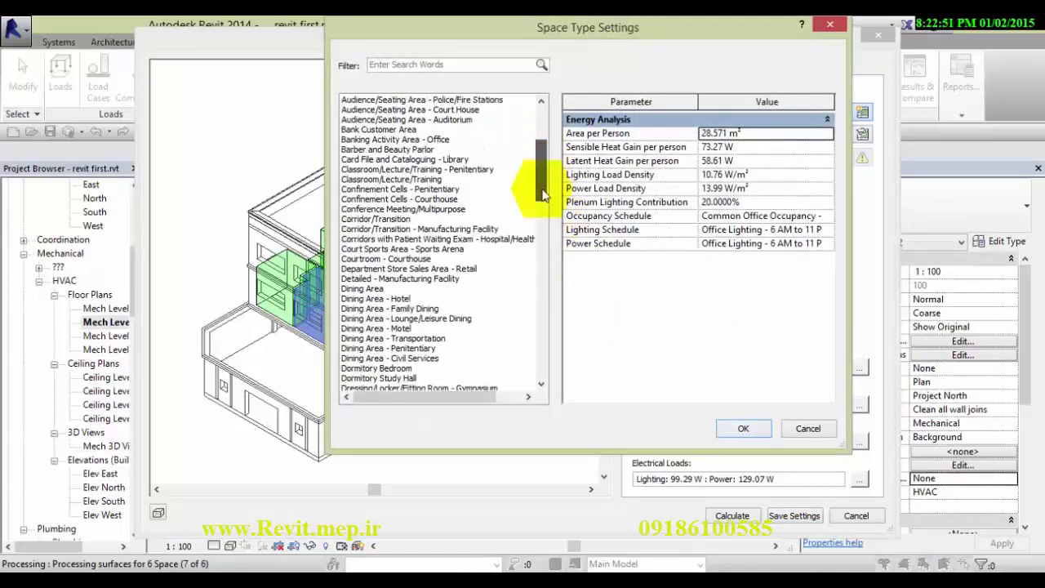
click(374, 288)
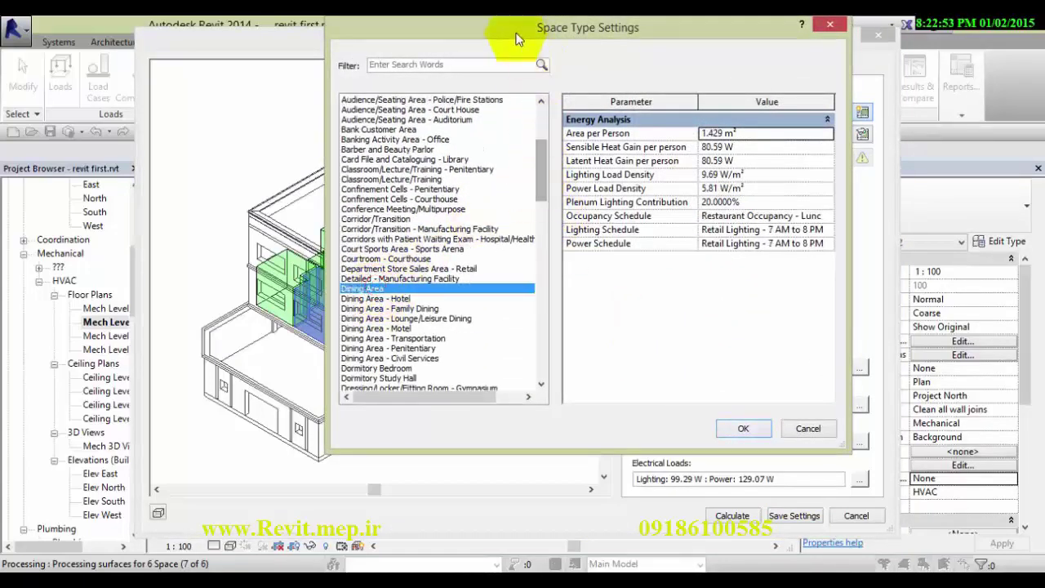
mouse_move(516, 39)
mouse_down()
mouse_move(483, 51)
mouse_move(514, 53)
mouse_up()
drag(643, 185, 650, 283)
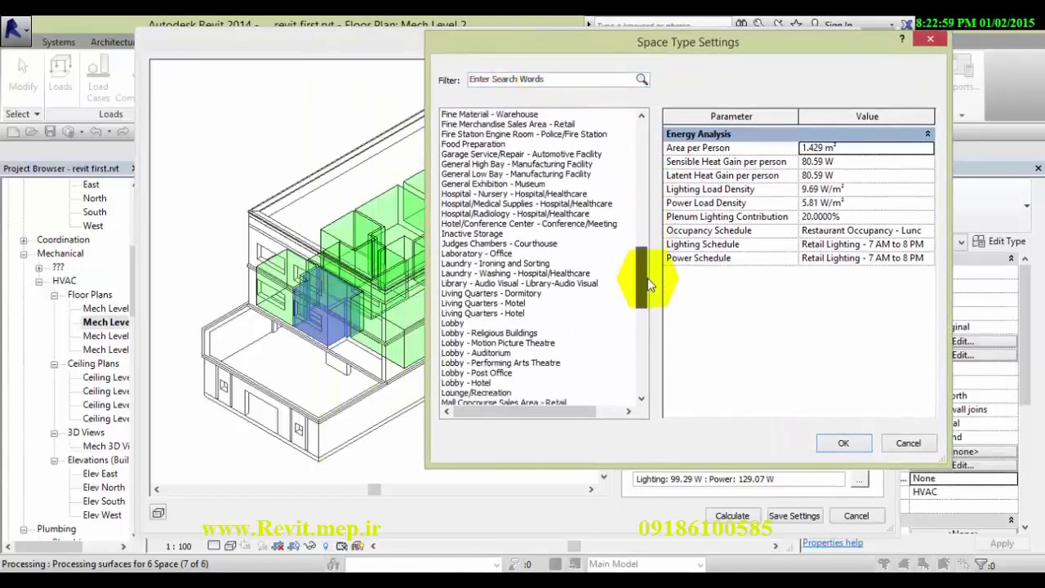
drag(649, 284, 653, 375)
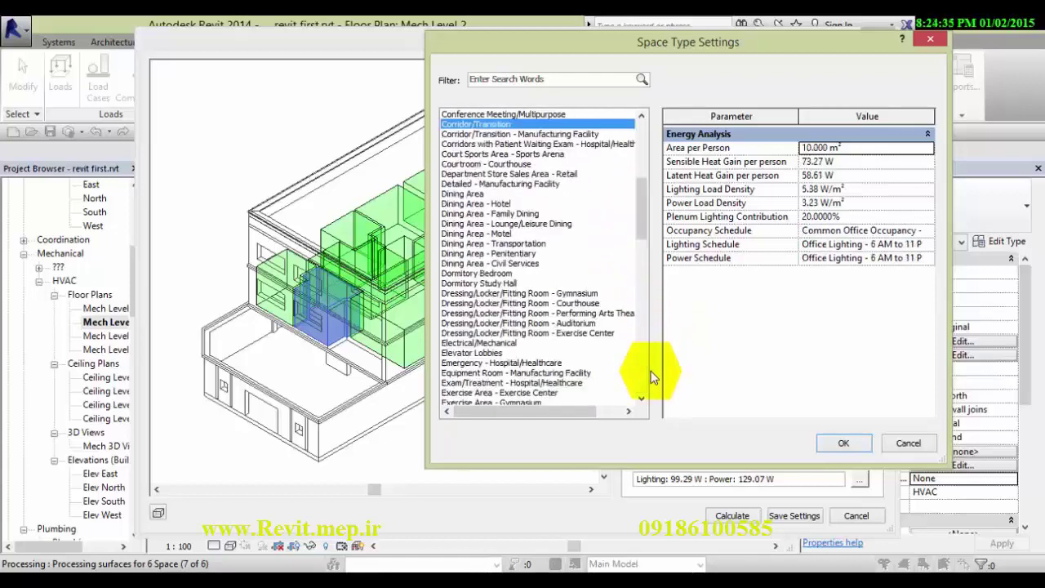
click(493, 275)
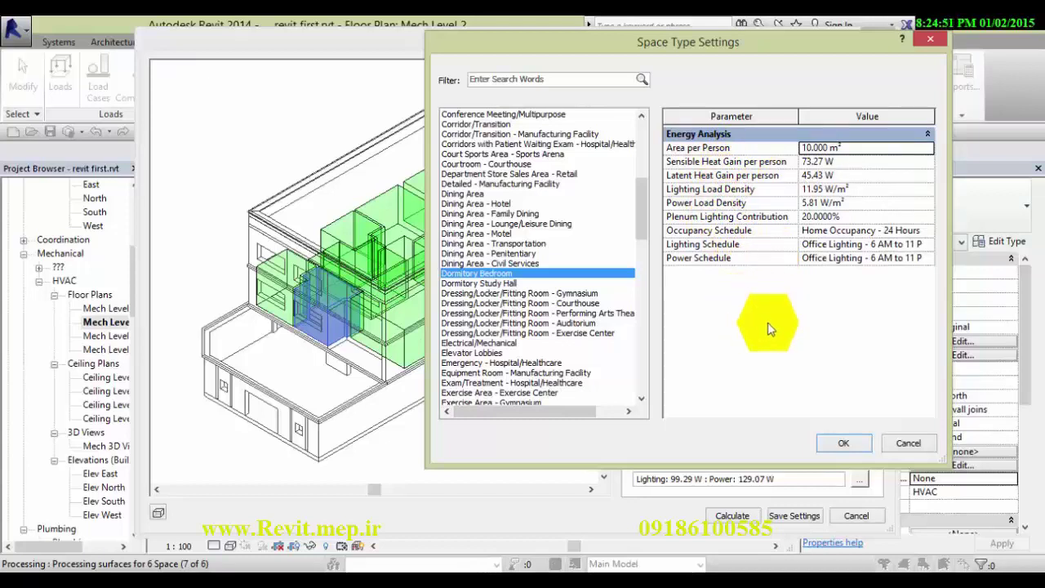
click(816, 191)
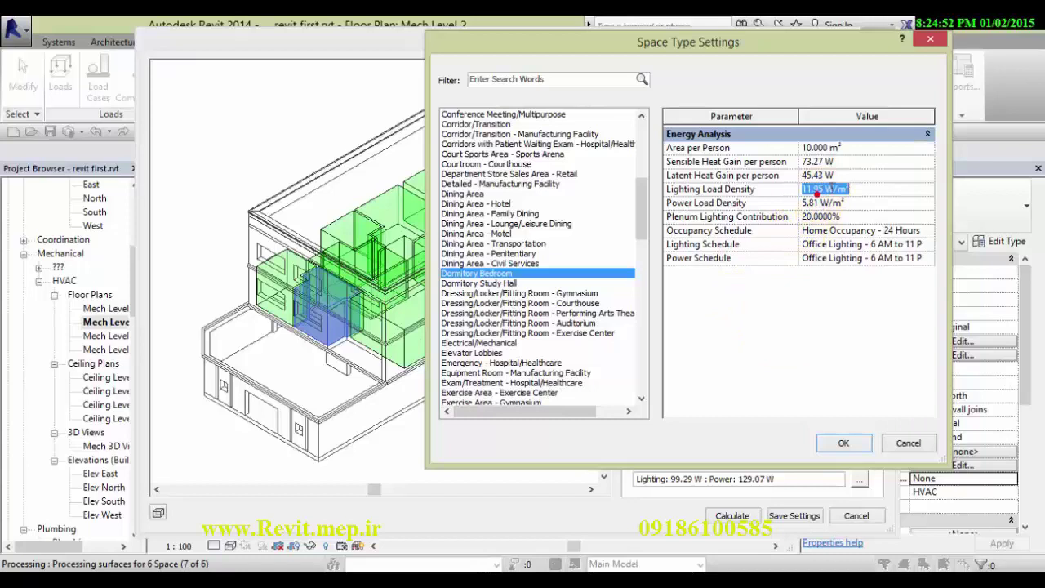
click(855, 146)
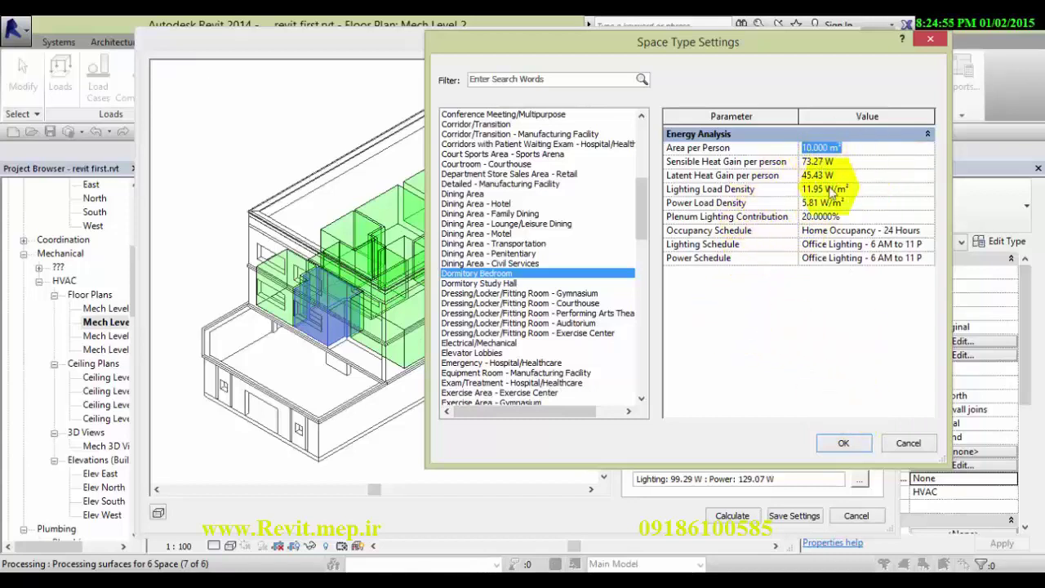
click(842, 443)
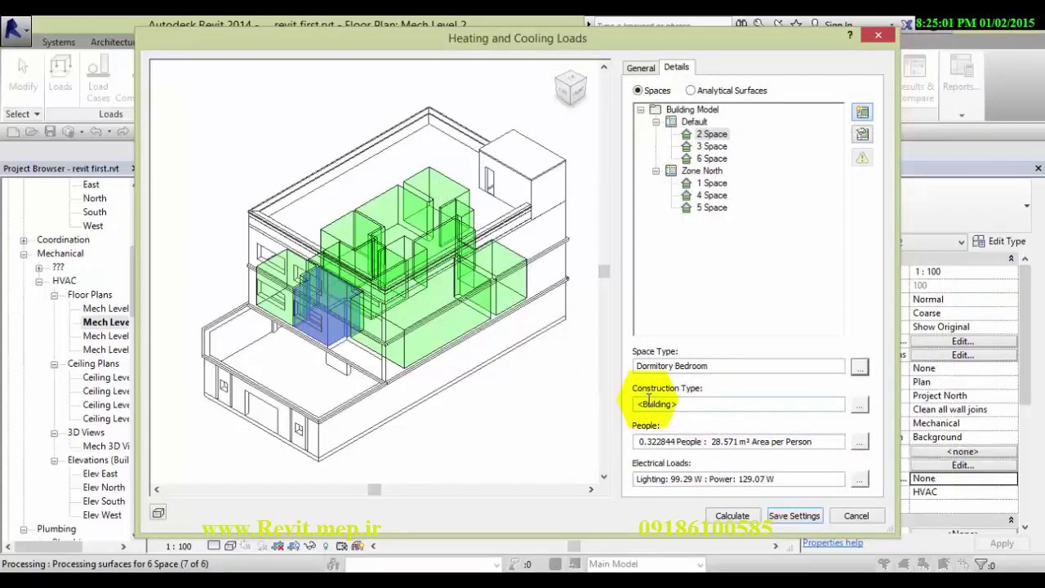
click(860, 404)
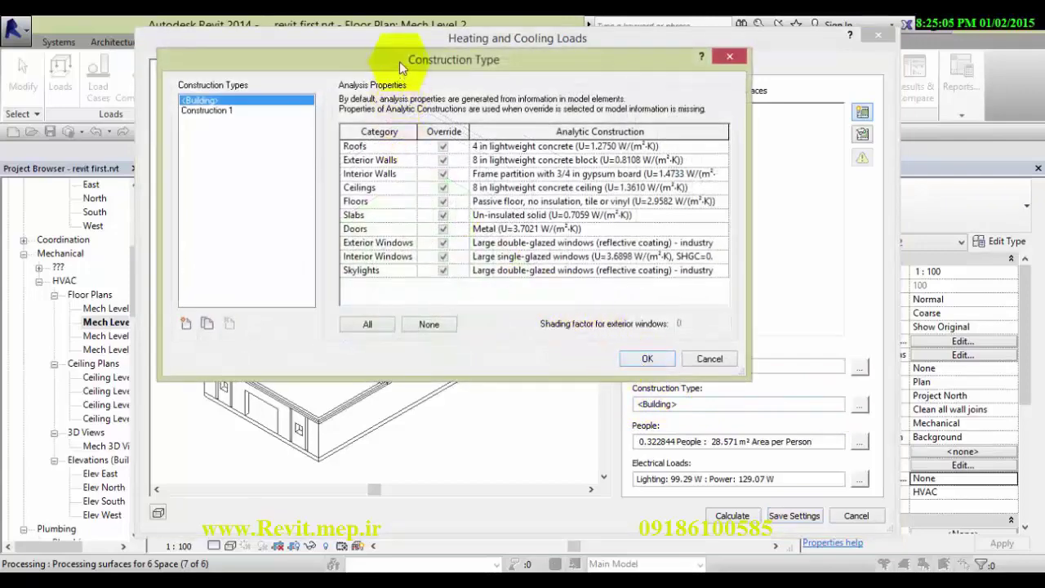
drag(400, 60, 442, 88)
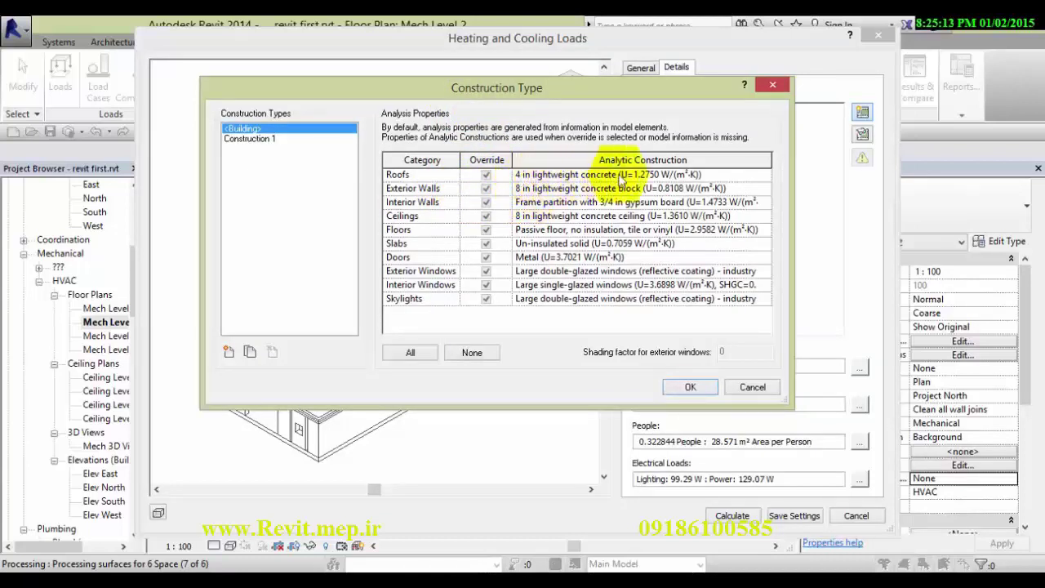
click(706, 390)
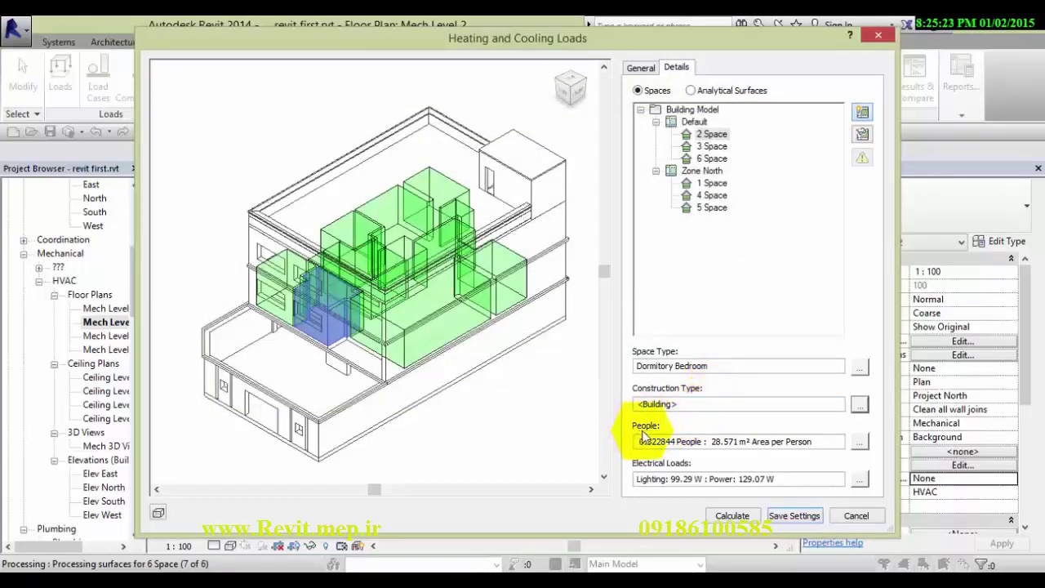
click(860, 443)
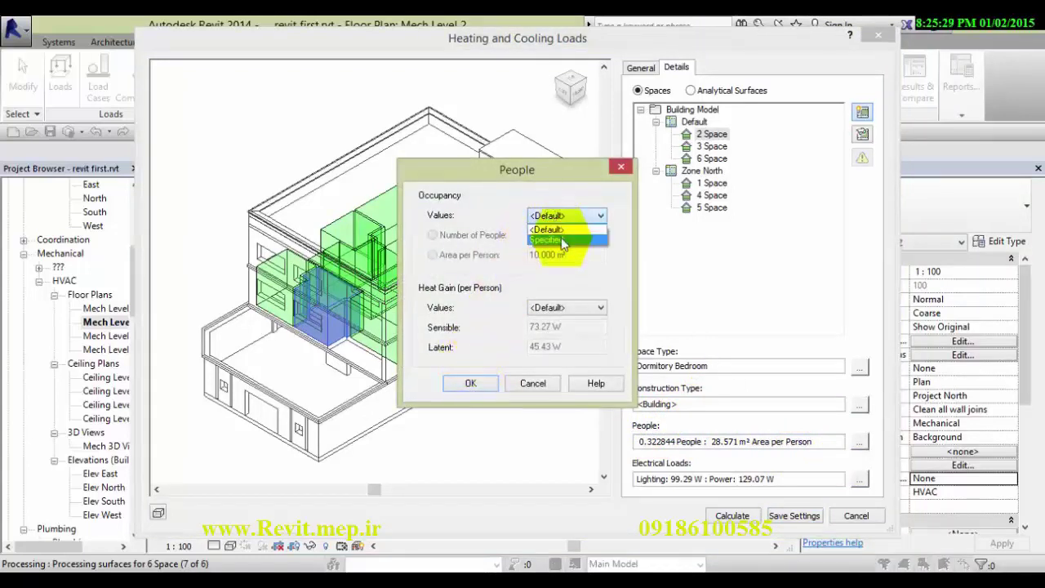
click(562, 240)
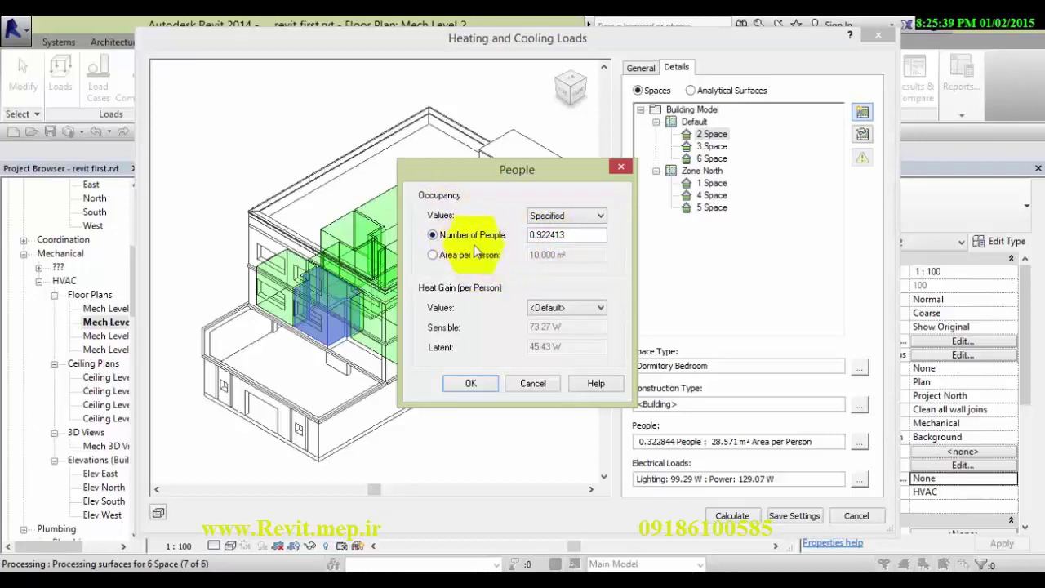
click(467, 259)
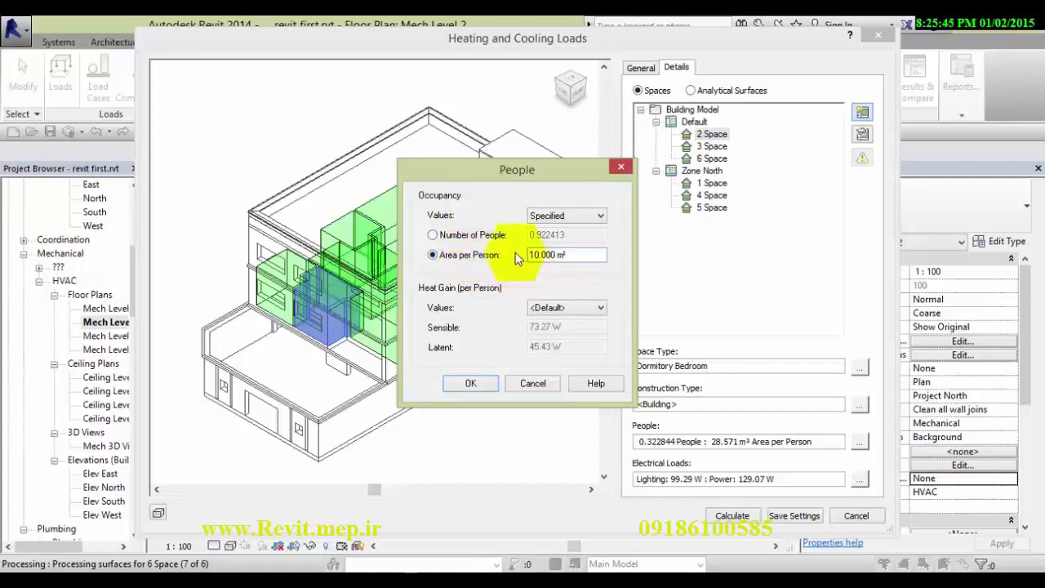
click(445, 236)
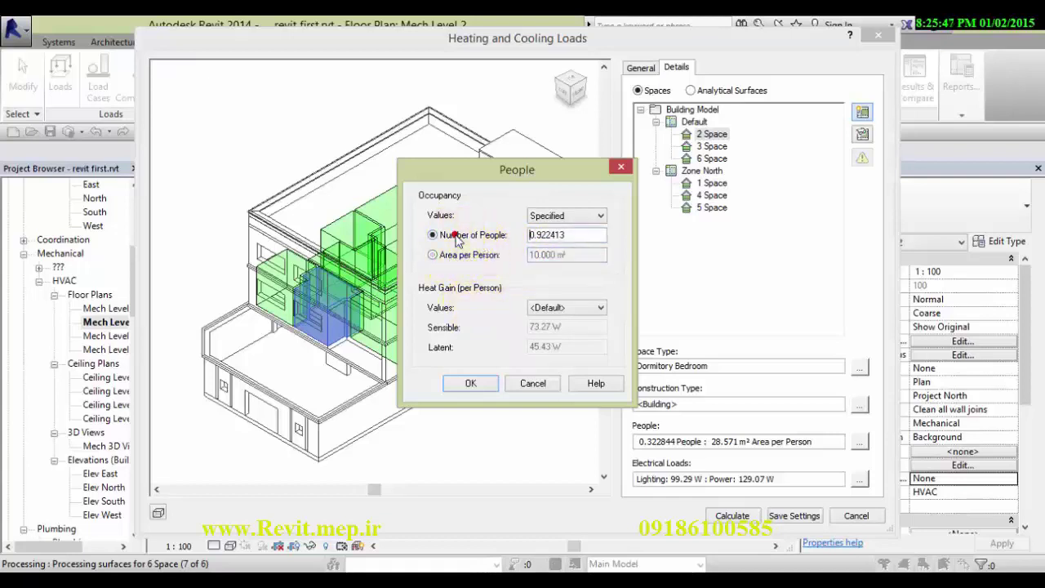
click(572, 215)
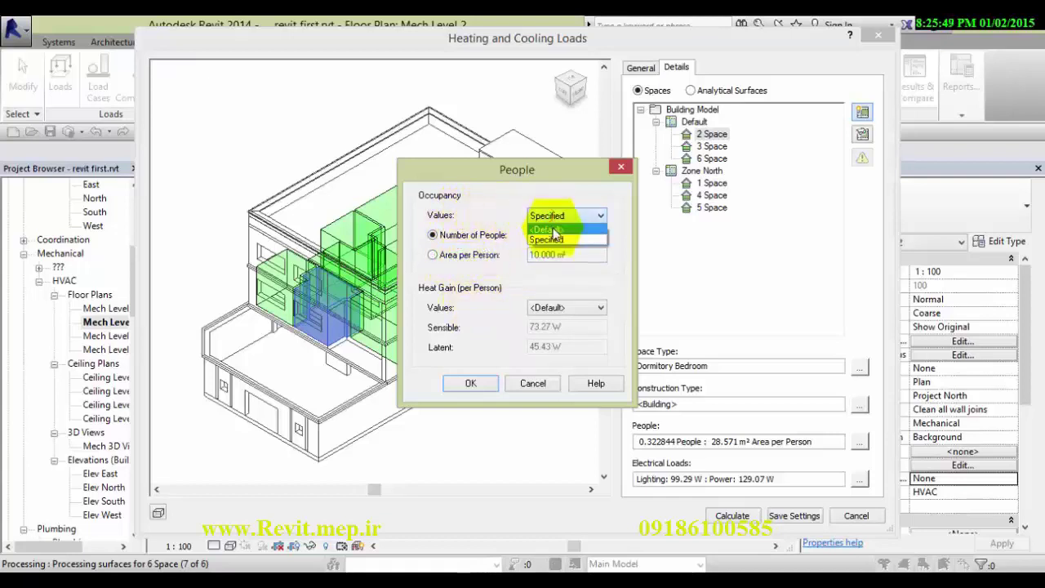
click(553, 229)
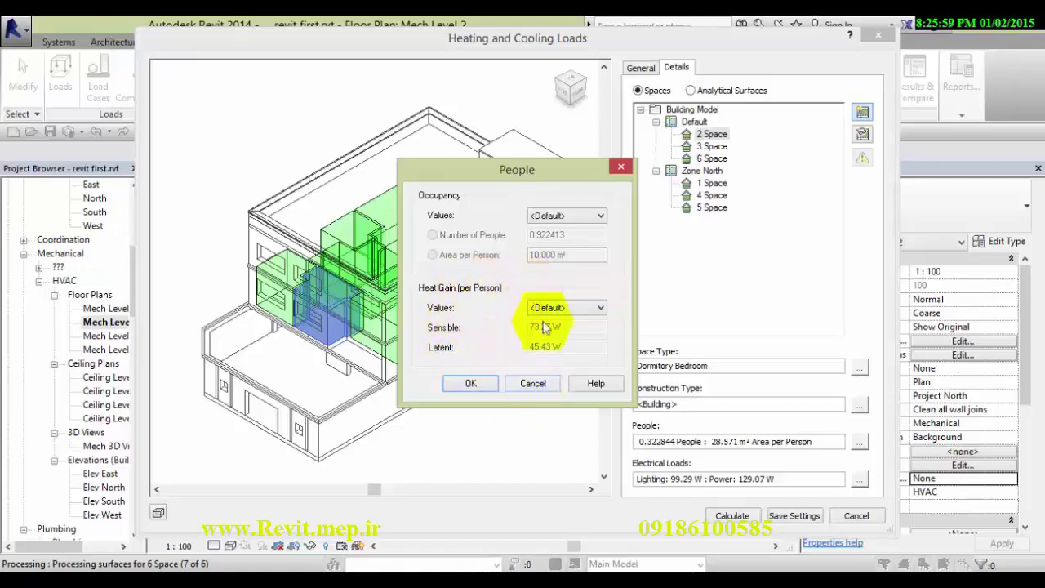
click(533, 383)
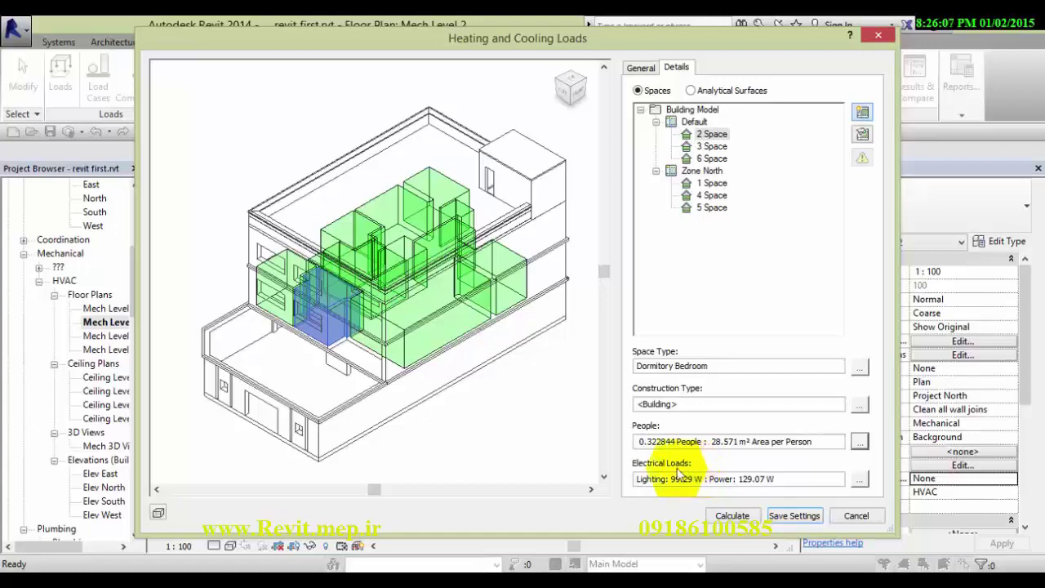
Step: Accept 2 Space's default electrical loads (110.23 W lighting, 53.59 W power) and return to General
click(858, 480)
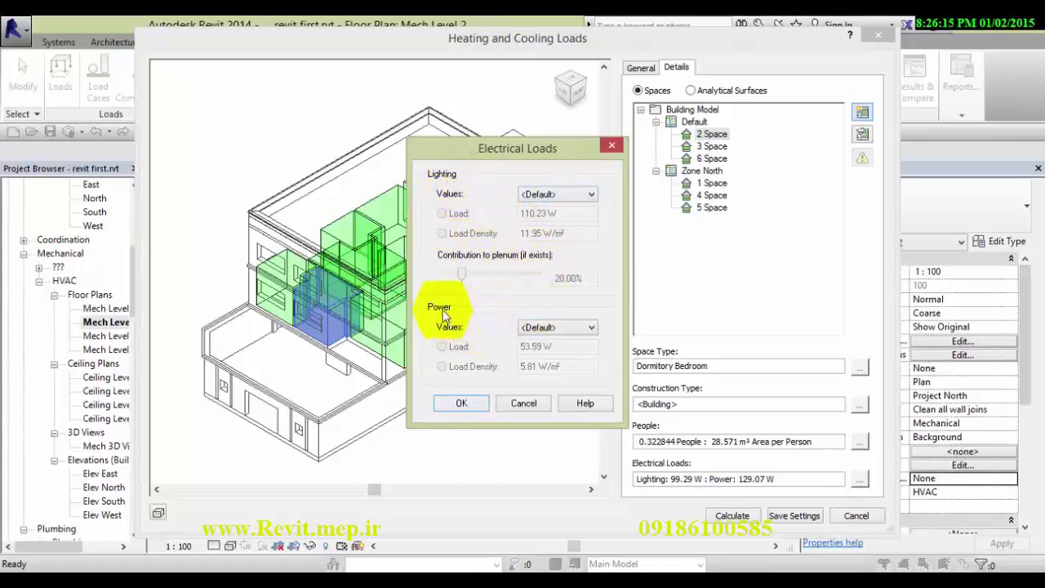
click(461, 403)
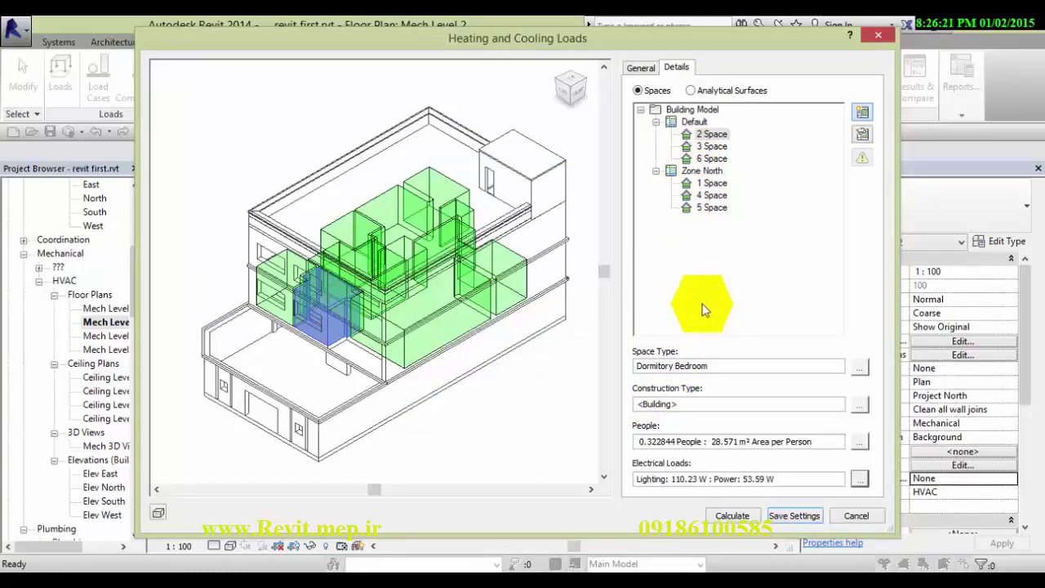
click(643, 68)
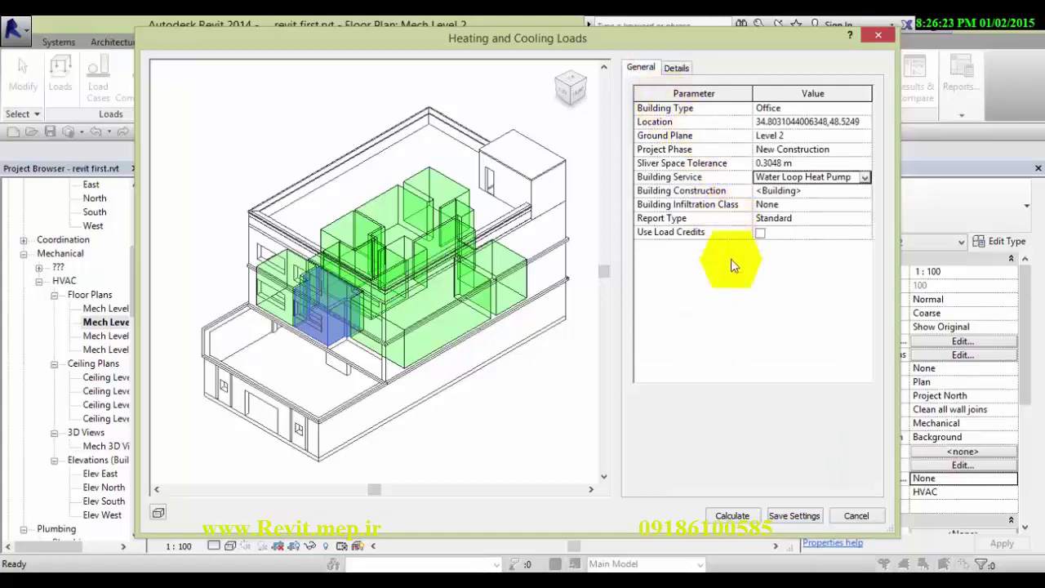
Step: Calculate loads, review the report (15,672 W cooling, 9,990 W heating), and open Project Information
click(732, 517)
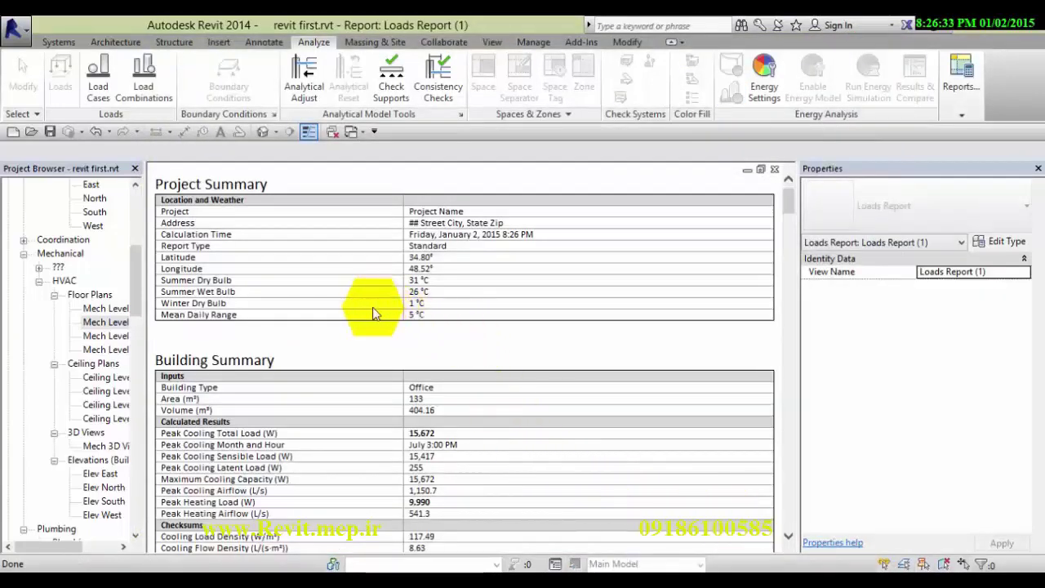
scroll(251, 297, down, 5)
scroll(251, 295, up, 1)
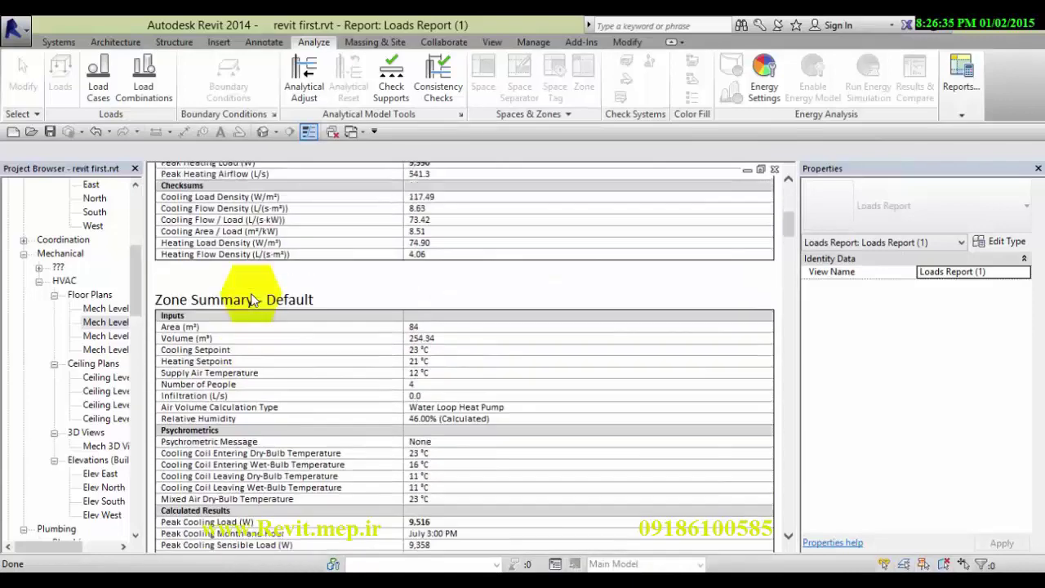
scroll(253, 297, up, 2)
scroll(259, 299, up, 2)
scroll(266, 303, up, 1)
scroll(266, 303, down, 4)
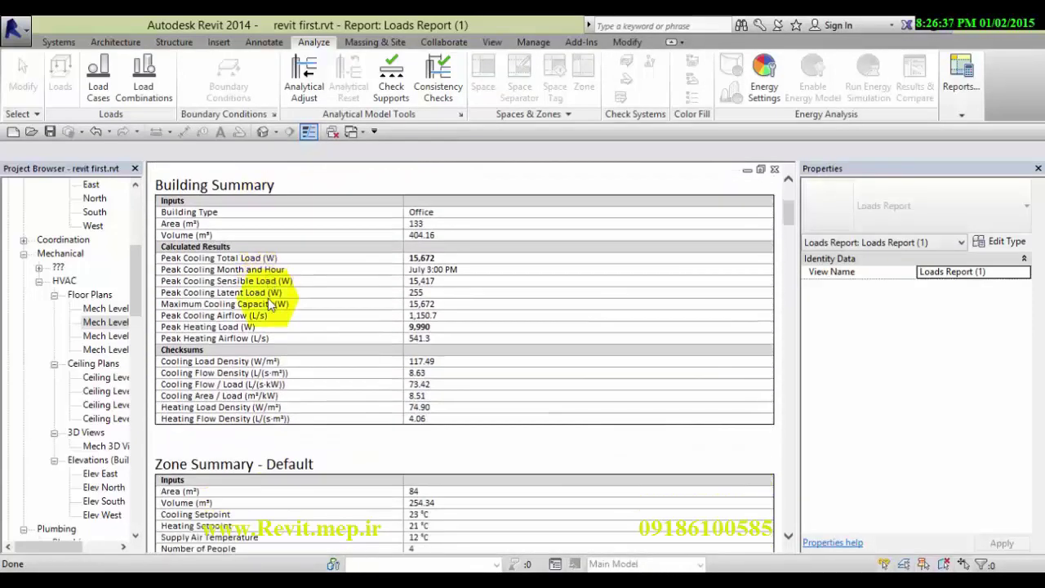
scroll(267, 302, down, 1)
scroll(269, 303, up, 4)
scroll(270, 304, up, 1)
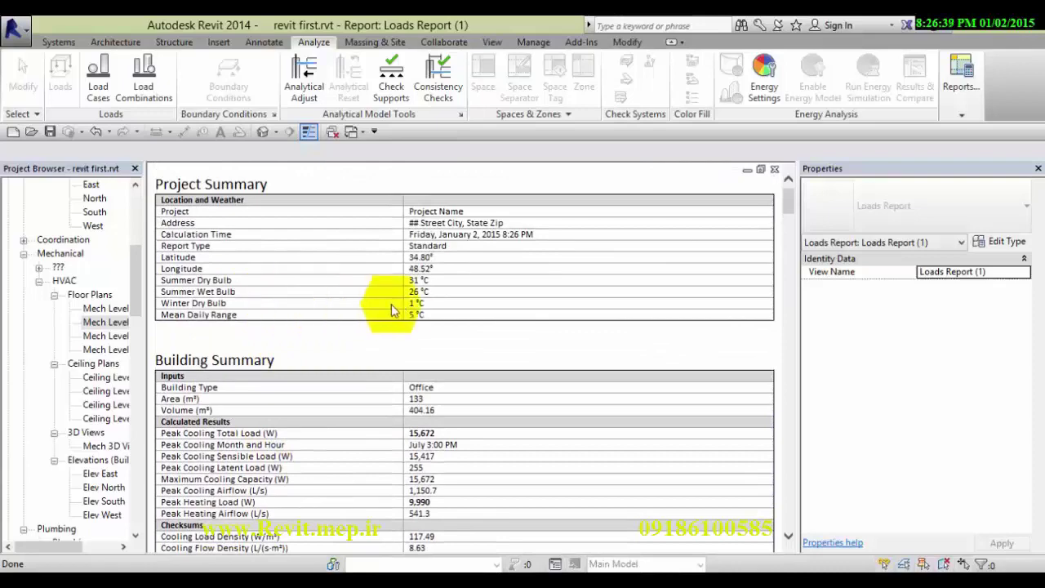
scroll(400, 303, down, 4)
scroll(404, 310, up, 4)
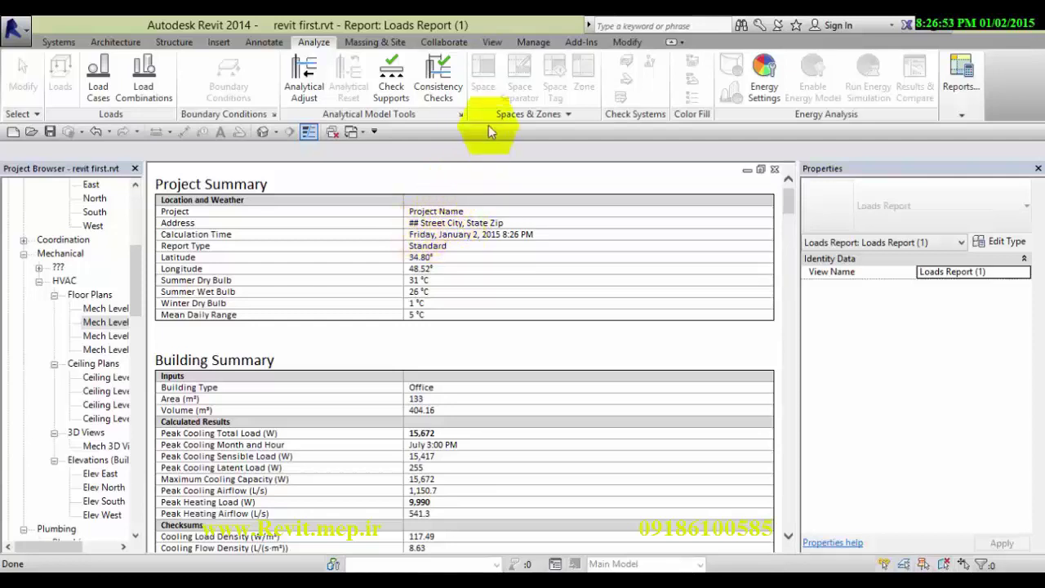
click(535, 44)
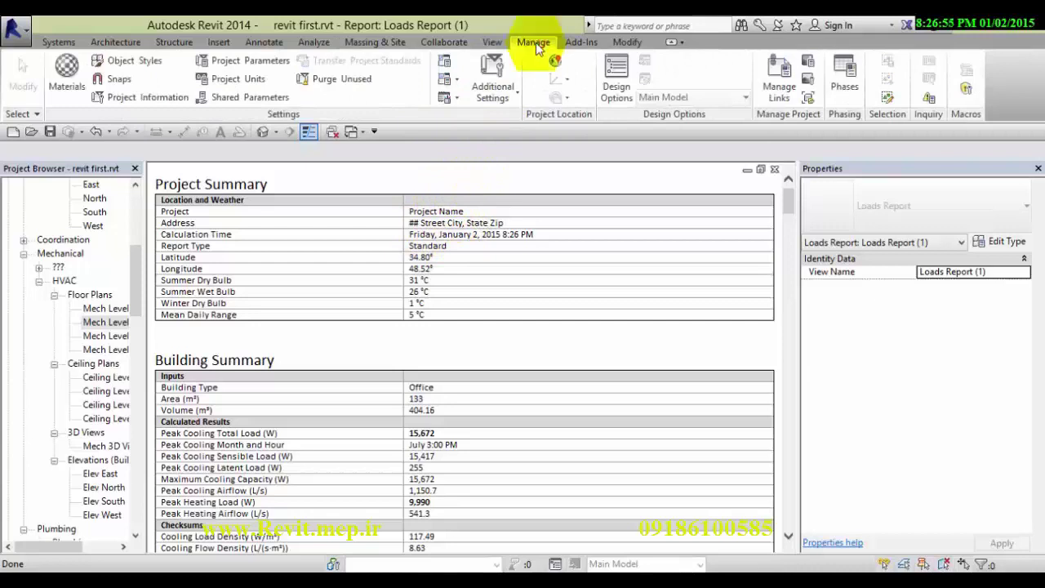
click(143, 99)
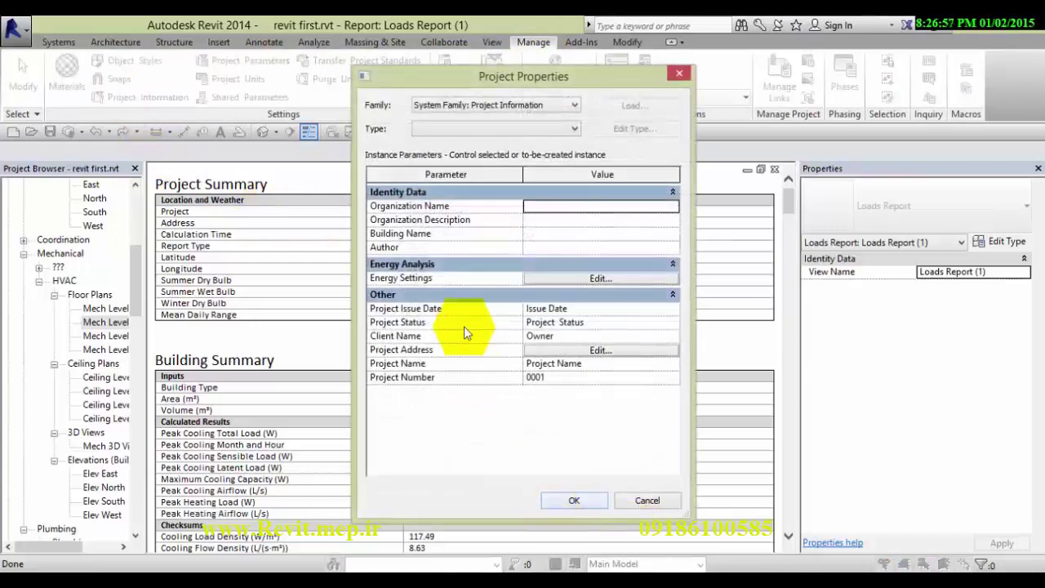
Step: Enter RTI as Organization Name, review Energy Settings, and close Project Properties
click(571, 207)
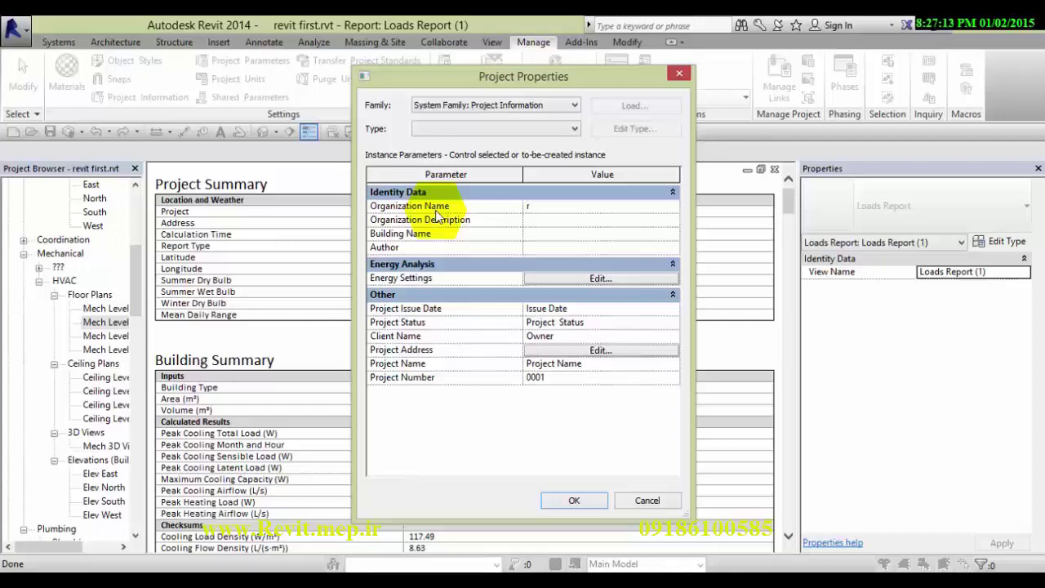
text(R)
text(TI)
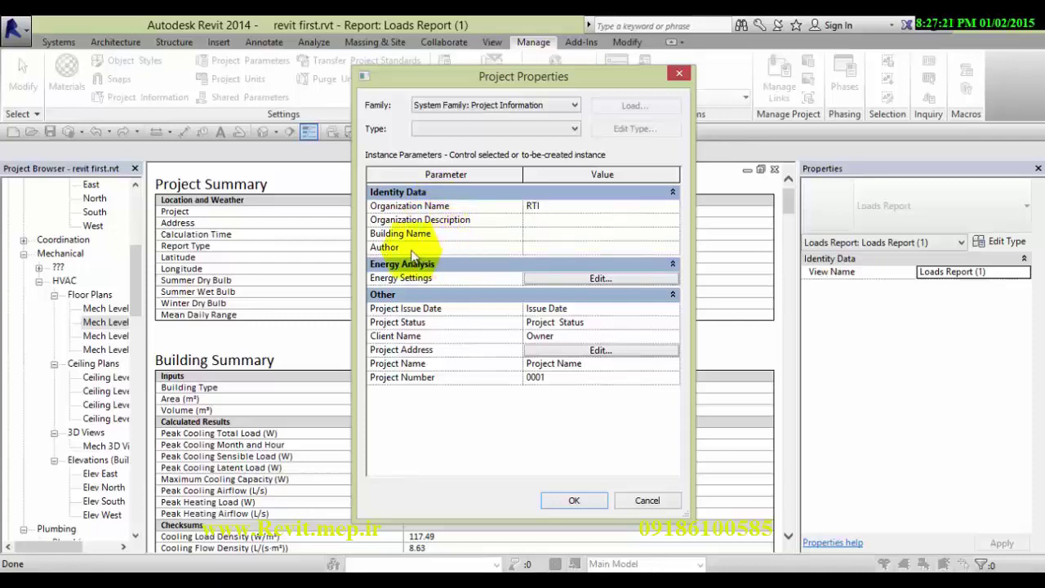
click(559, 282)
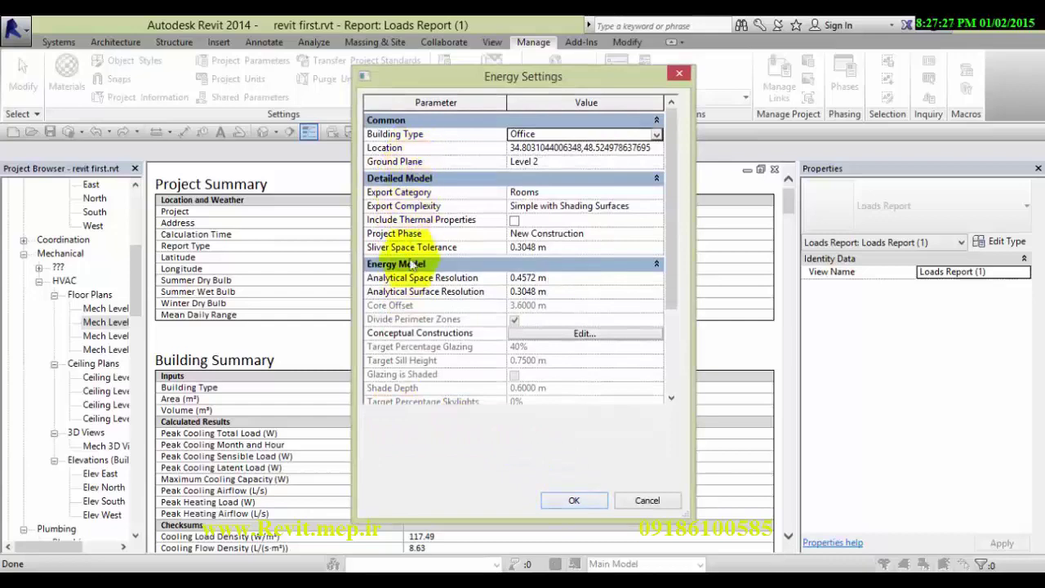
drag(670, 214, 664, 321)
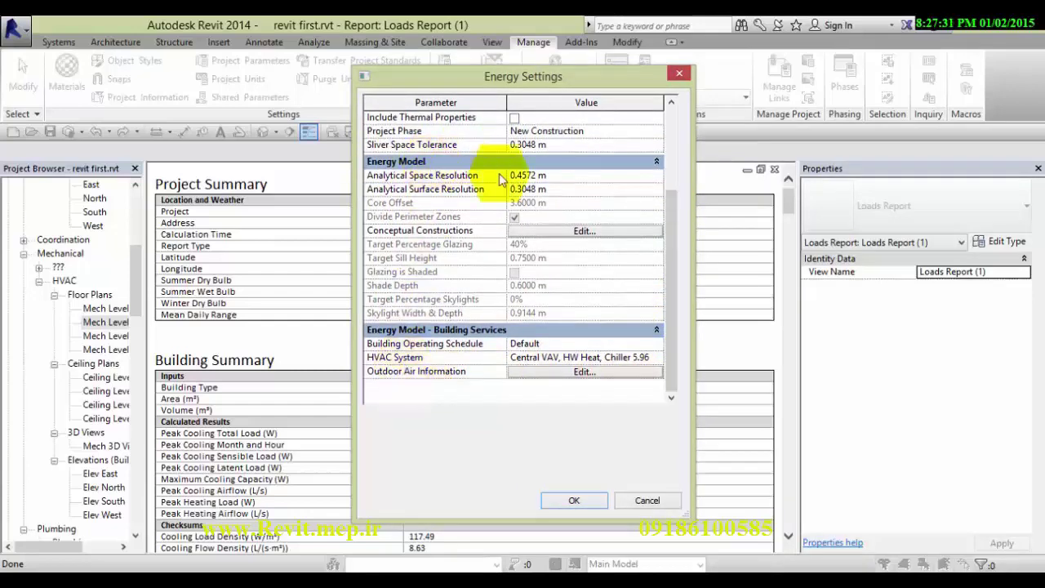
click(629, 501)
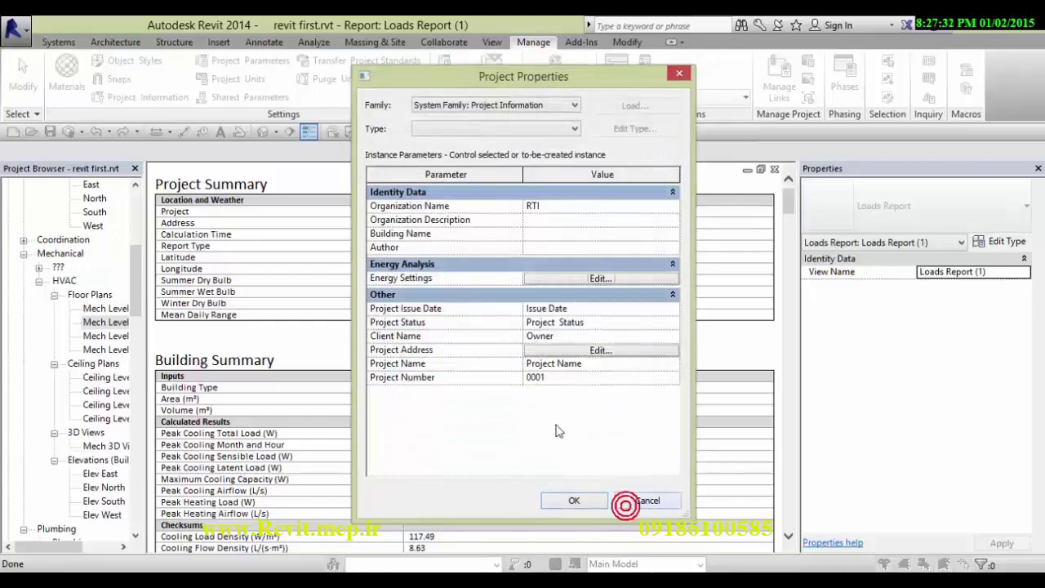
click(575, 500)
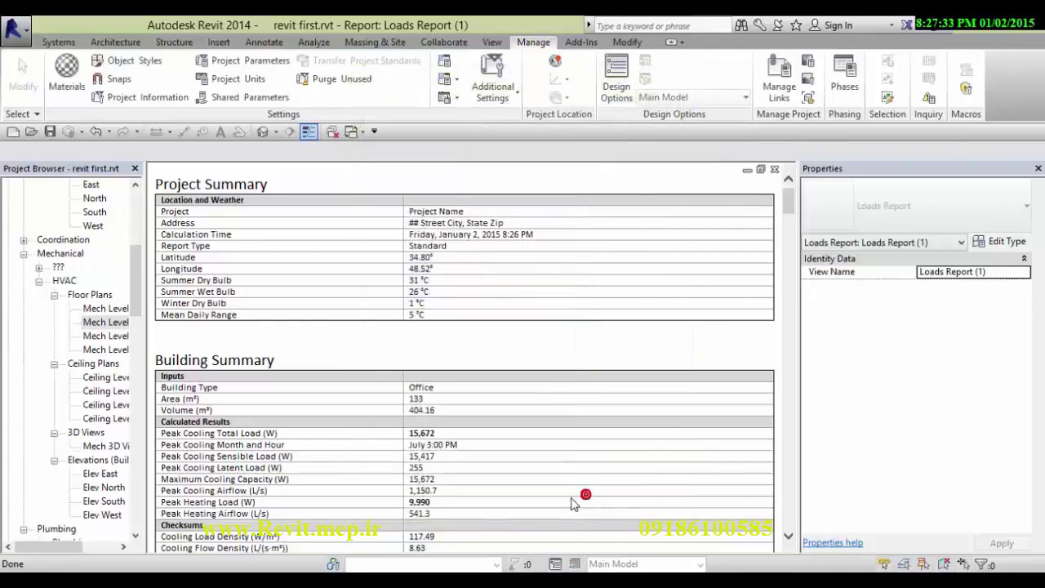
Step: Close the current report and reopen Loads Report (1) from Reports > Loads Reports in the Project Browser
click(774, 171)
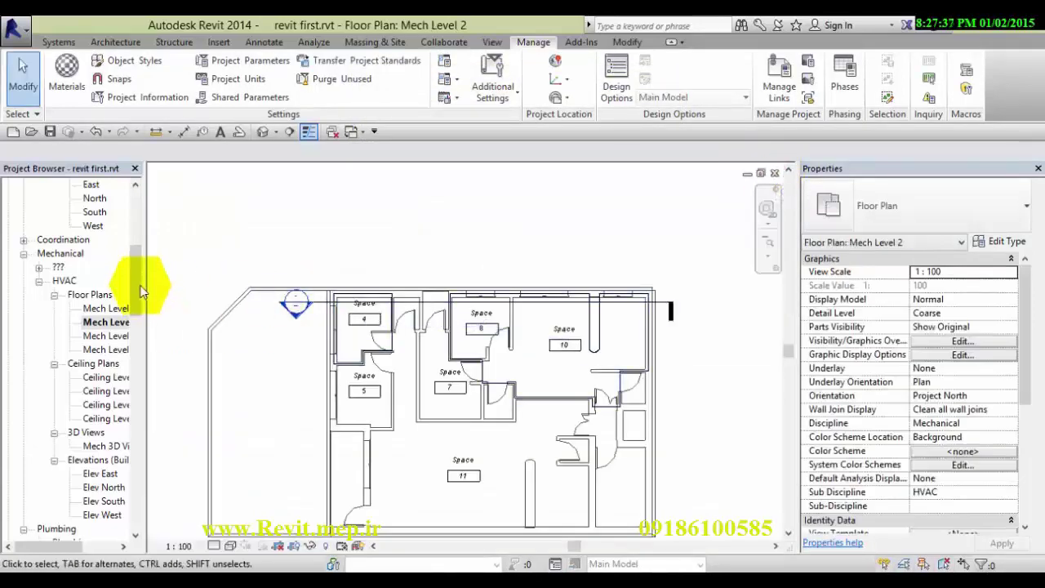
drag(140, 292, 130, 329)
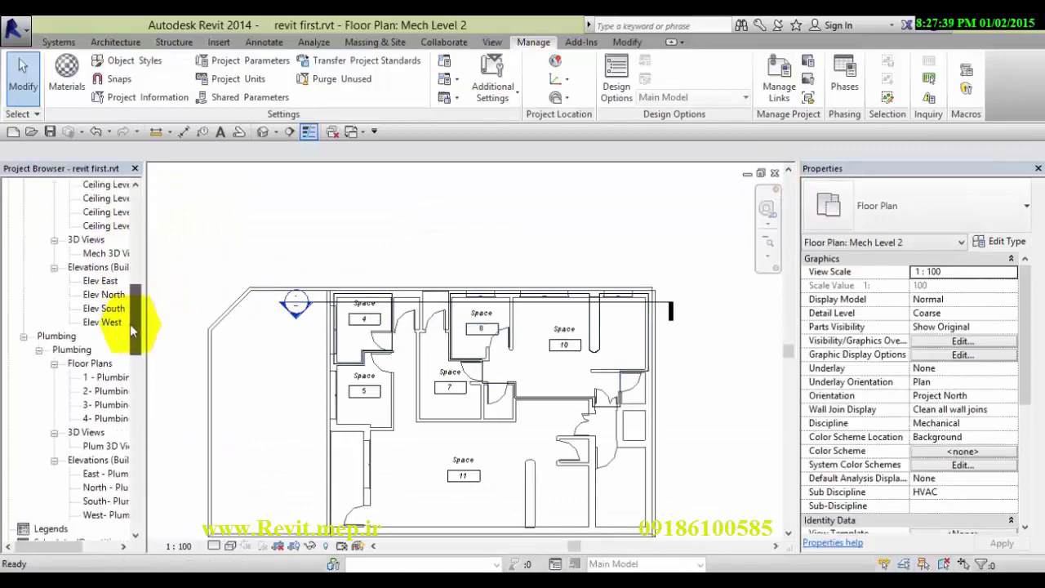
mouse_move(130, 324)
mouse_down()
mouse_move(130, 380)
mouse_move(139, 356)
mouse_up()
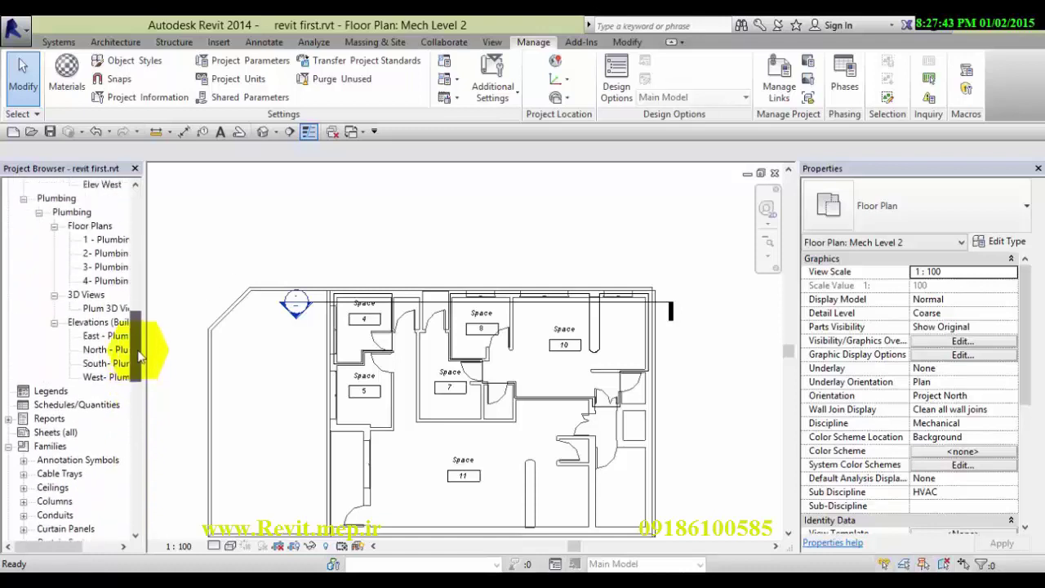
click(7, 447)
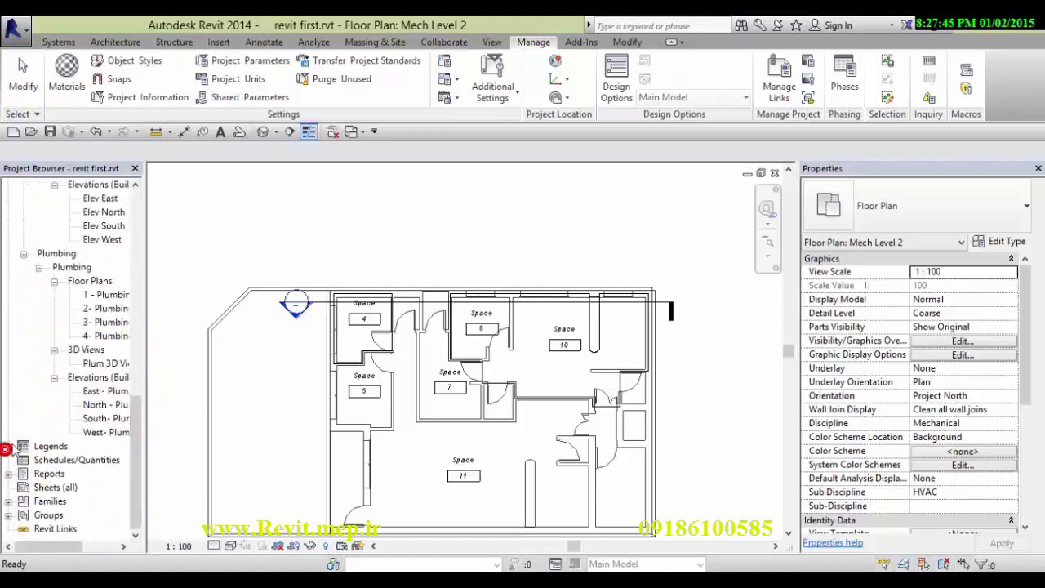
click(8, 474)
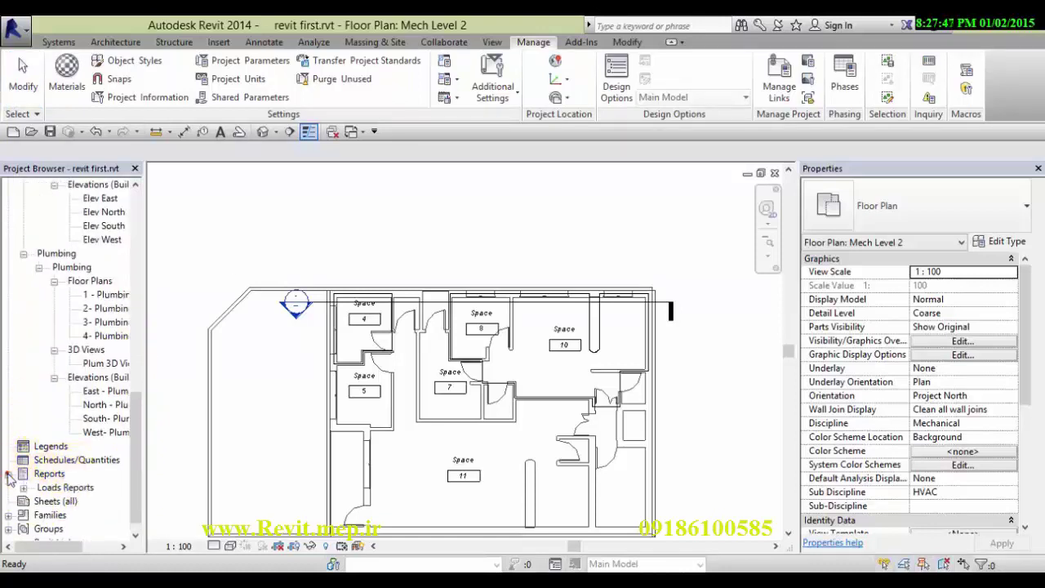
click(23, 487)
double_click(85, 501)
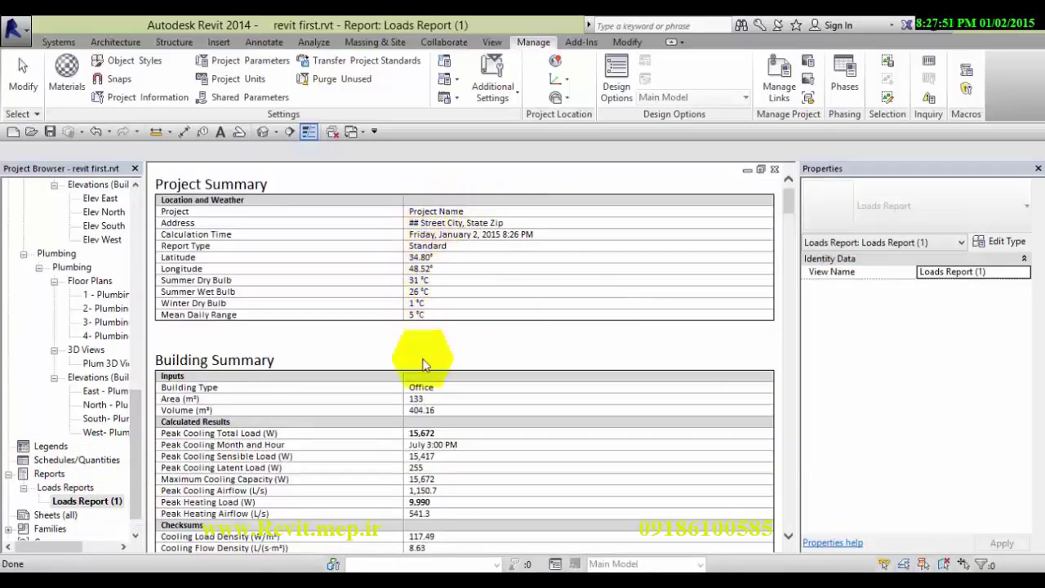
scroll(82, 490, down, 2)
click(80, 475)
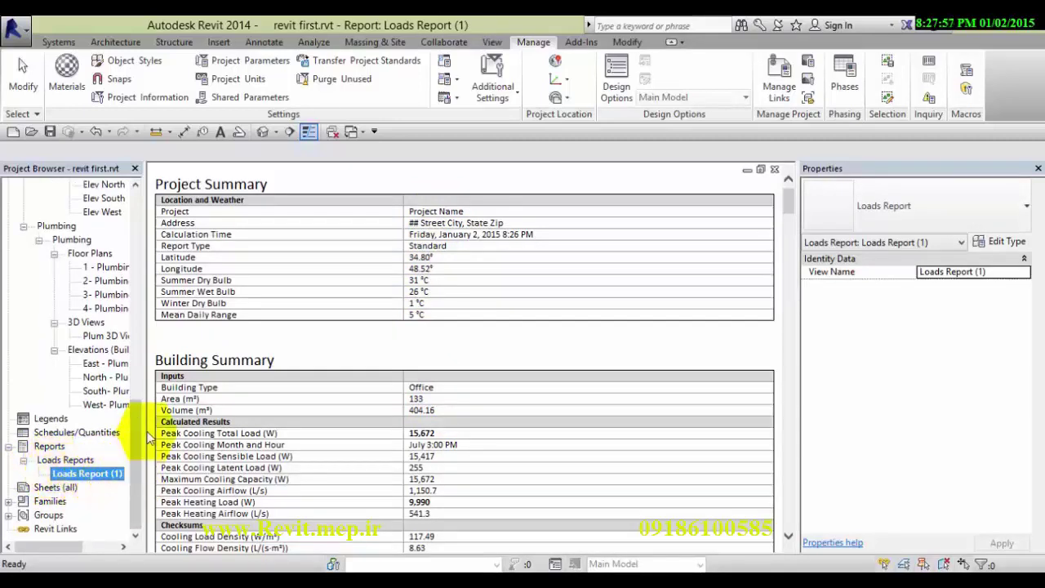
scroll(309, 345, down, 3)
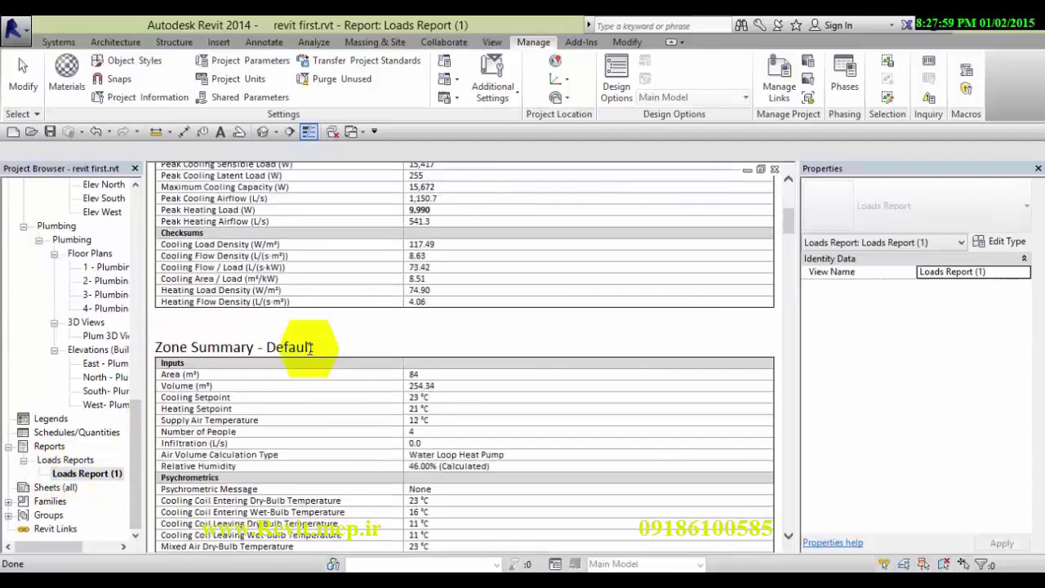
scroll(309, 348, up, 2)
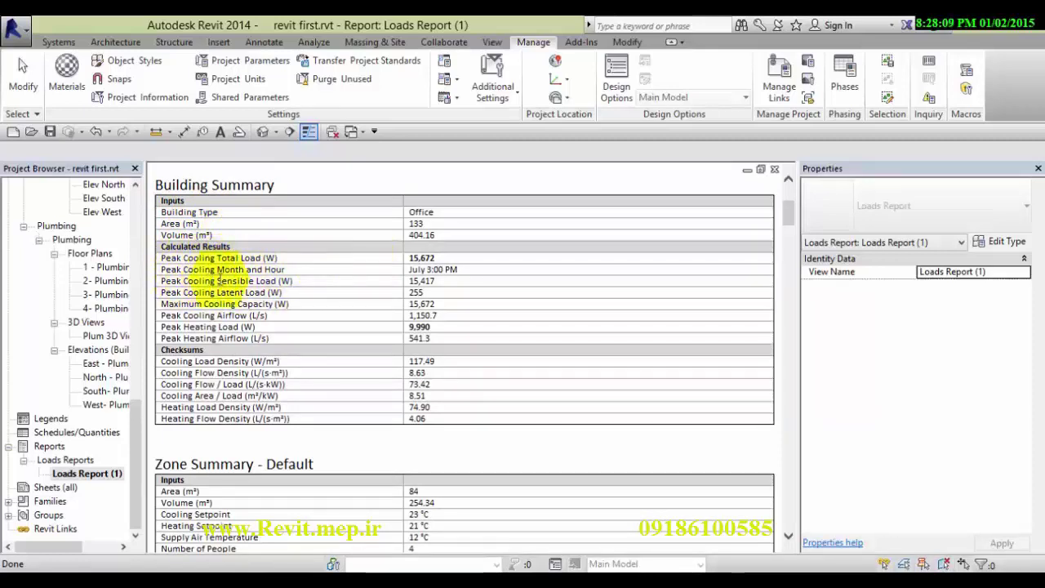
scroll(342, 292, down, 1)
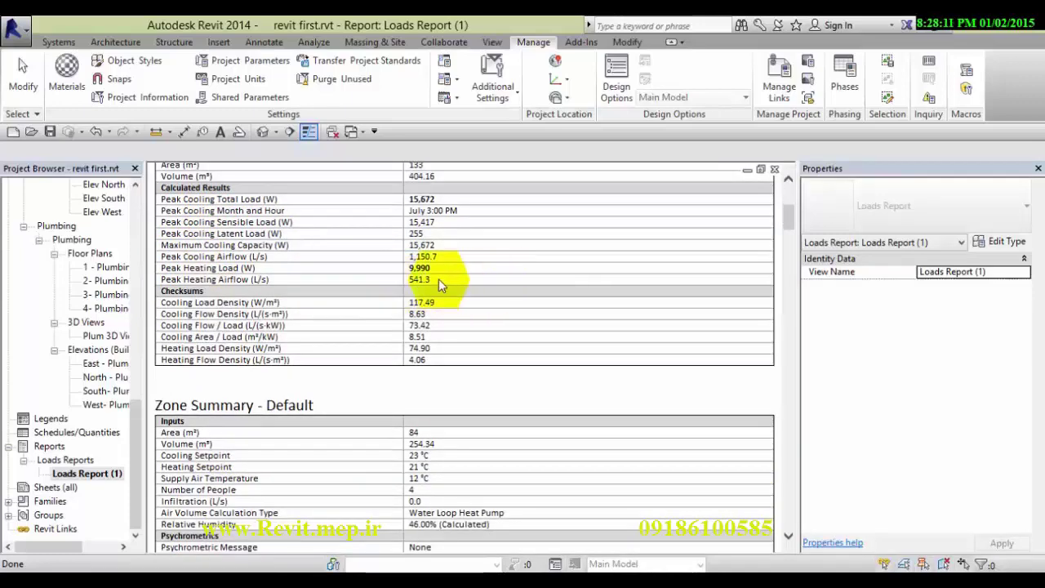
scroll(439, 282, down, 1)
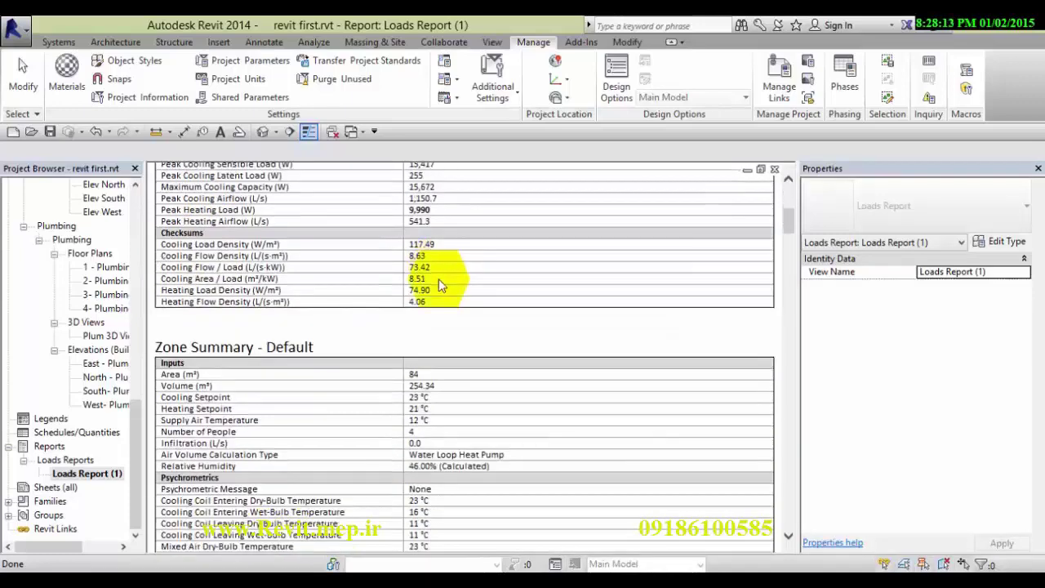
scroll(438, 282, down, 2)
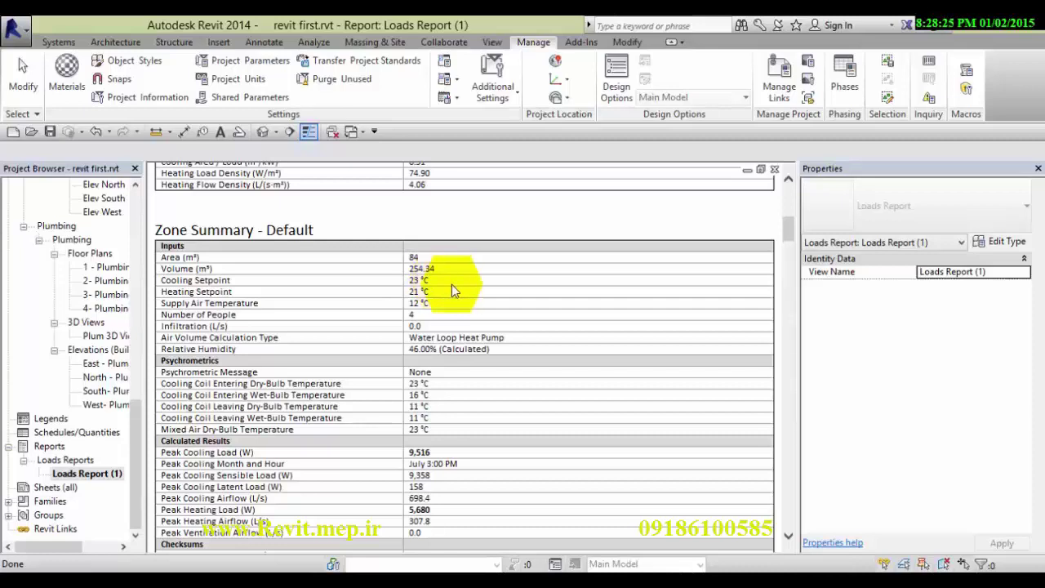
scroll(445, 300, down, 3)
scroll(440, 319, down, 2)
scroll(440, 321, down, 1)
scroll(441, 339, down, 3)
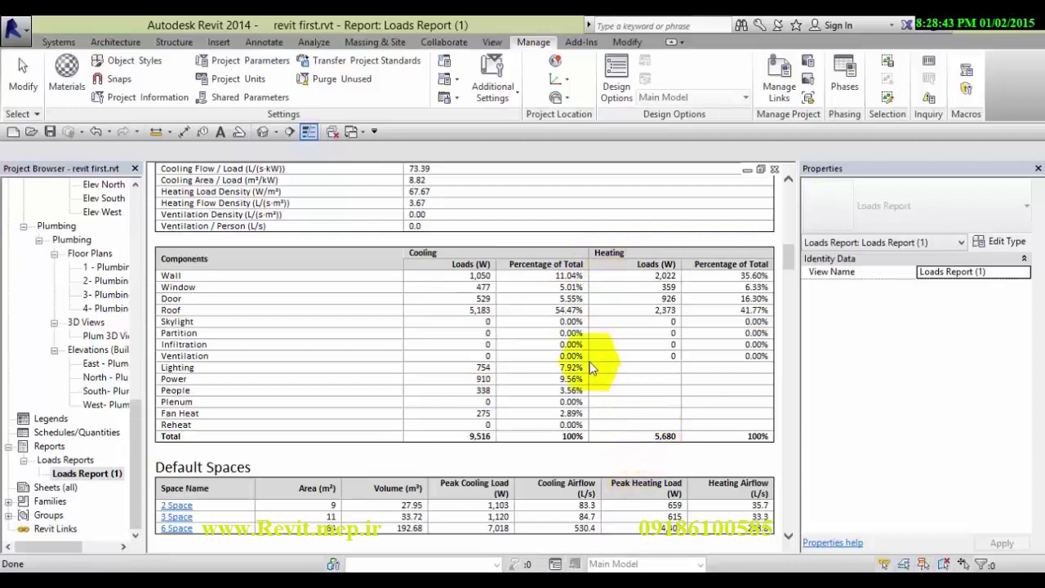
scroll(436, 328, down, 1)
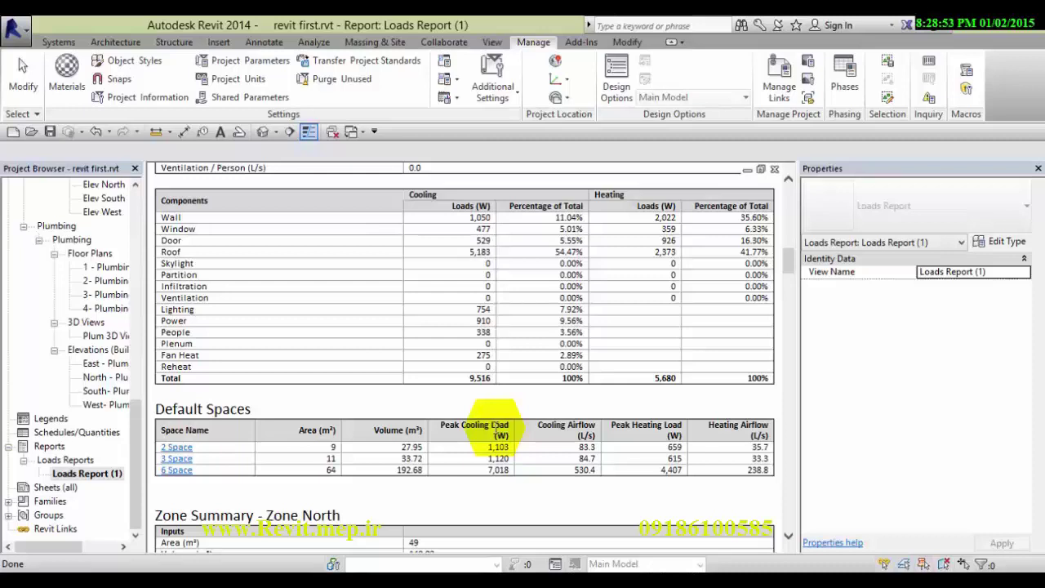
Step: Jump to the 2 Space summary and review each space's peaks, e.g. 7,018 W cooling, 4,407 W heating
click(178, 449)
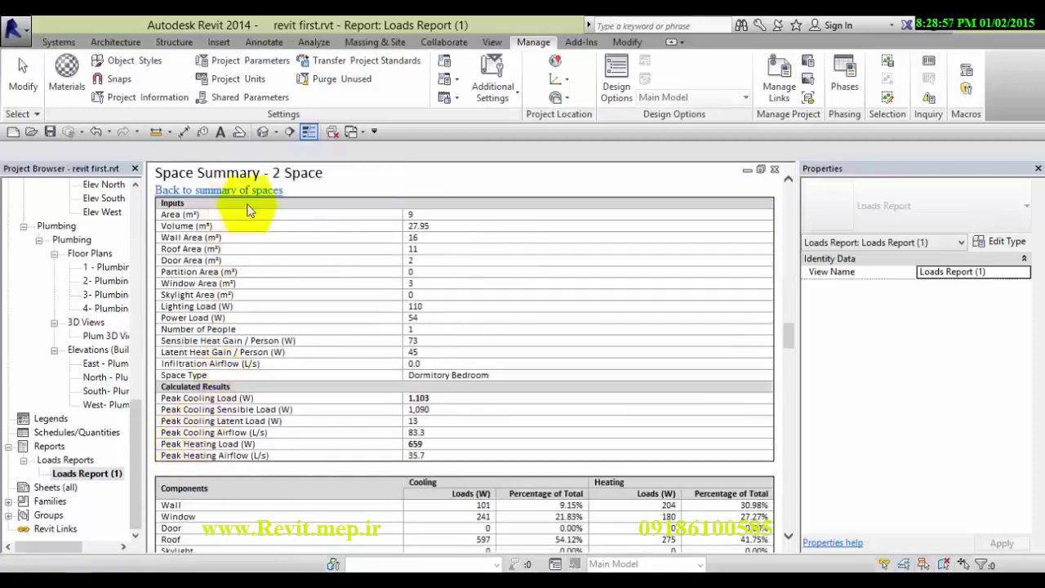
scroll(381, 400, down, 5)
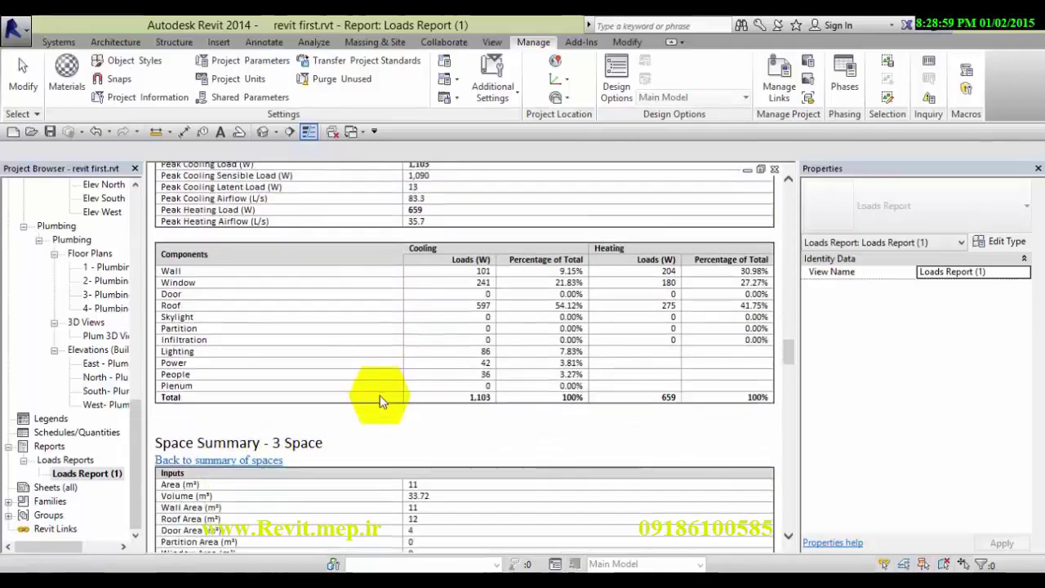
scroll(455, 303, up, 3)
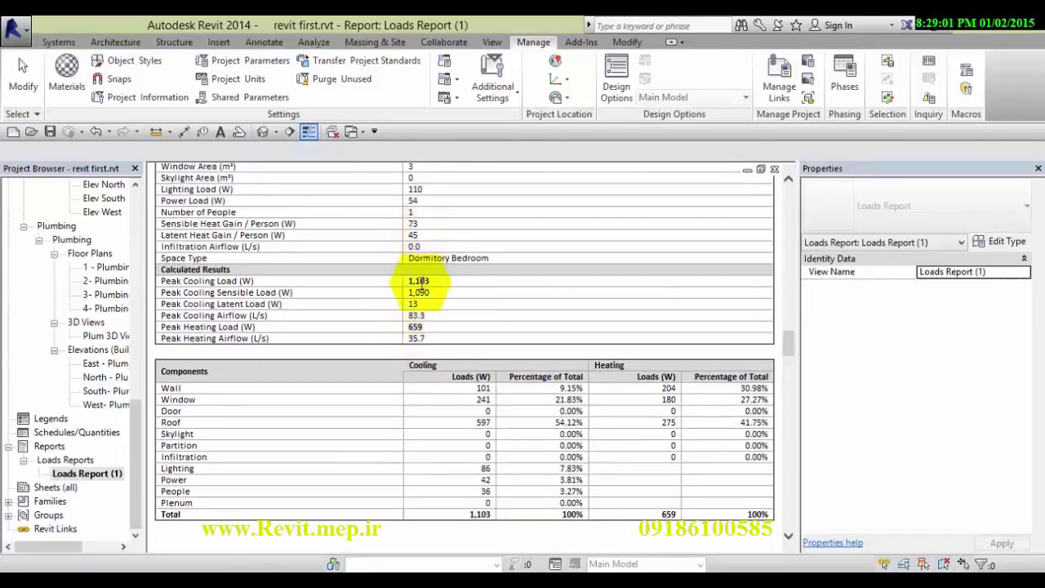
scroll(384, 318, down, 3)
scroll(347, 346, down, 5)
scroll(400, 359, down, 2)
scroll(449, 400, down, 5)
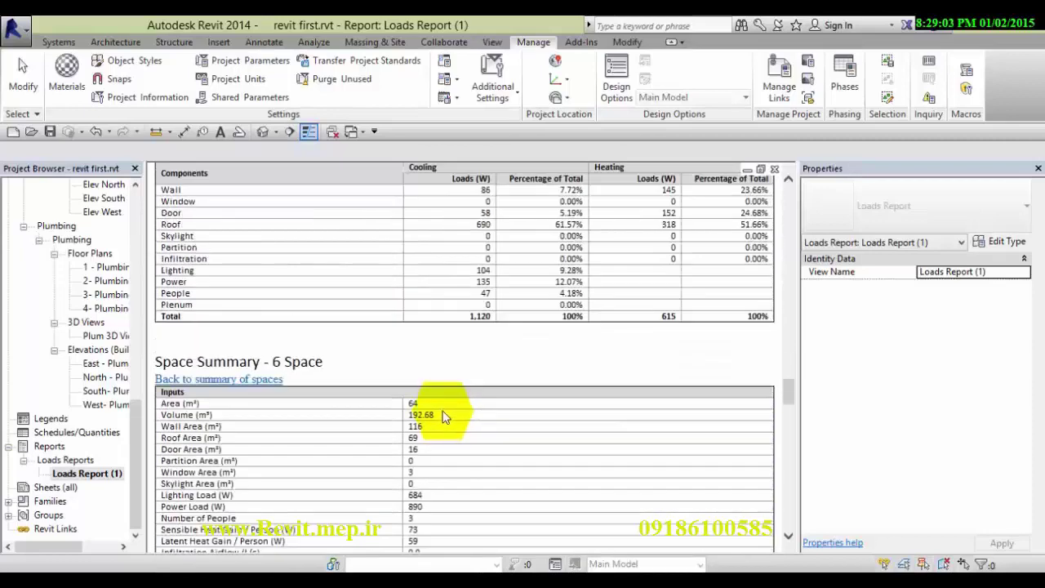
scroll(443, 417, down, 3)
scroll(443, 417, down, 6)
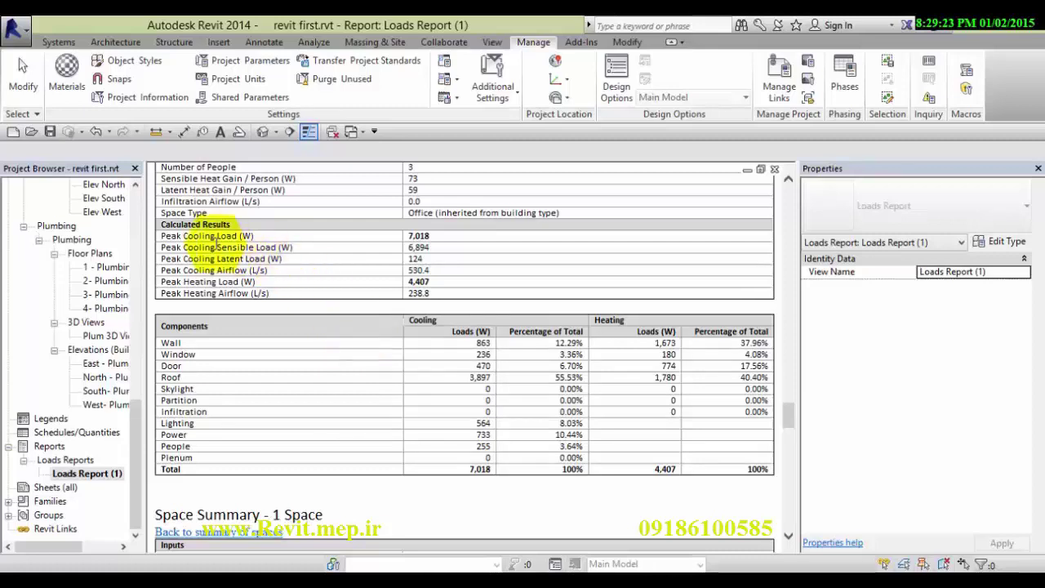
Step: Print Loads Report (1) to the doPDF v7 printer
click(14, 30)
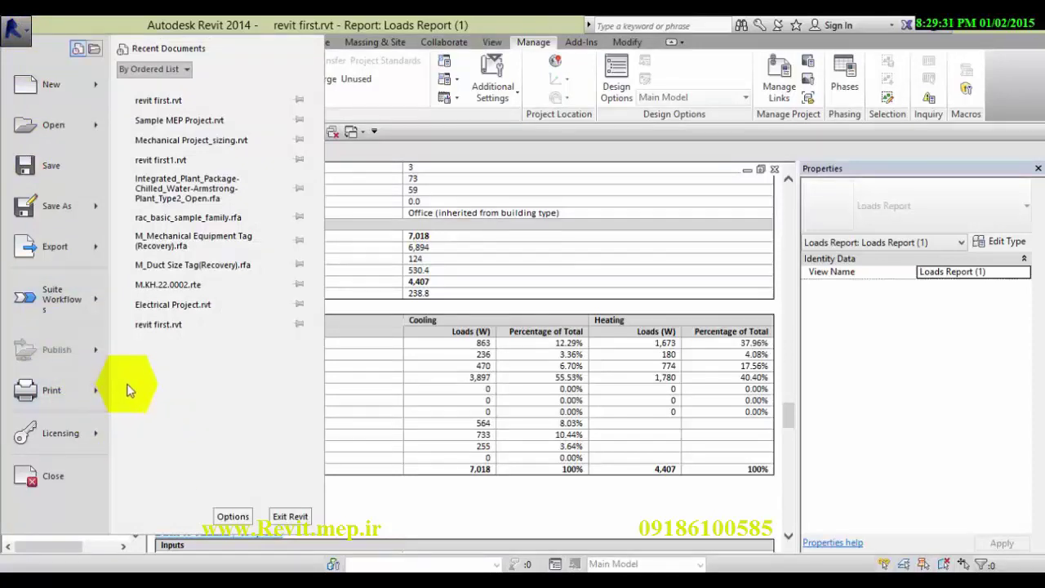
mouse_move(52, 390)
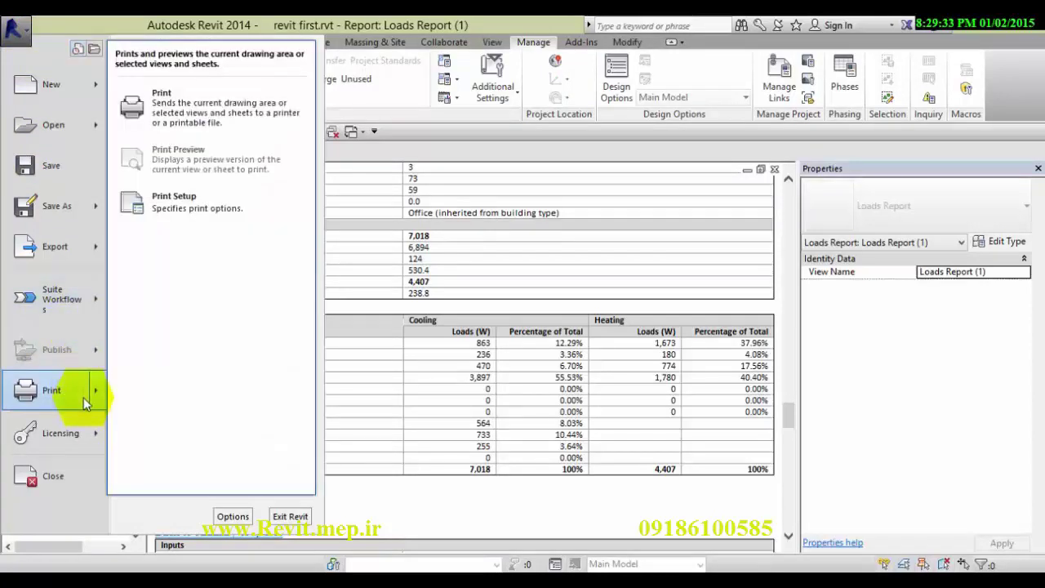
key(Escape)
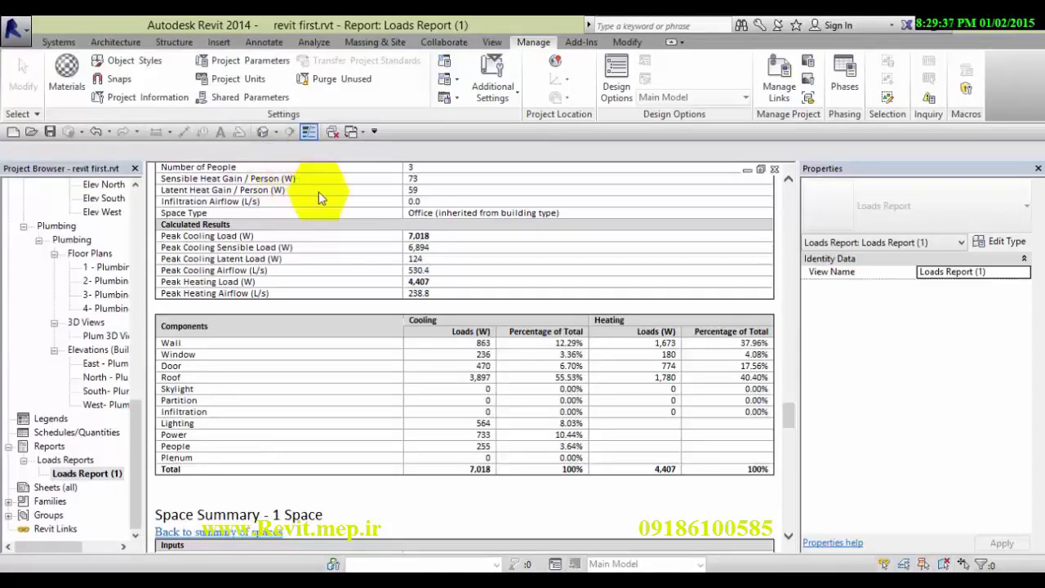
drag(204, 31, 508, 106)
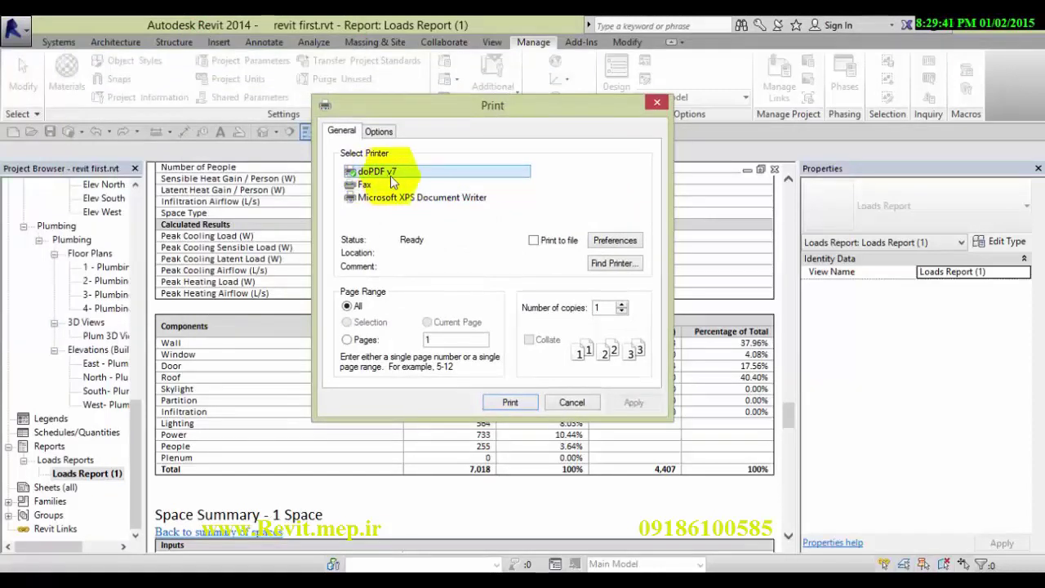
click(506, 402)
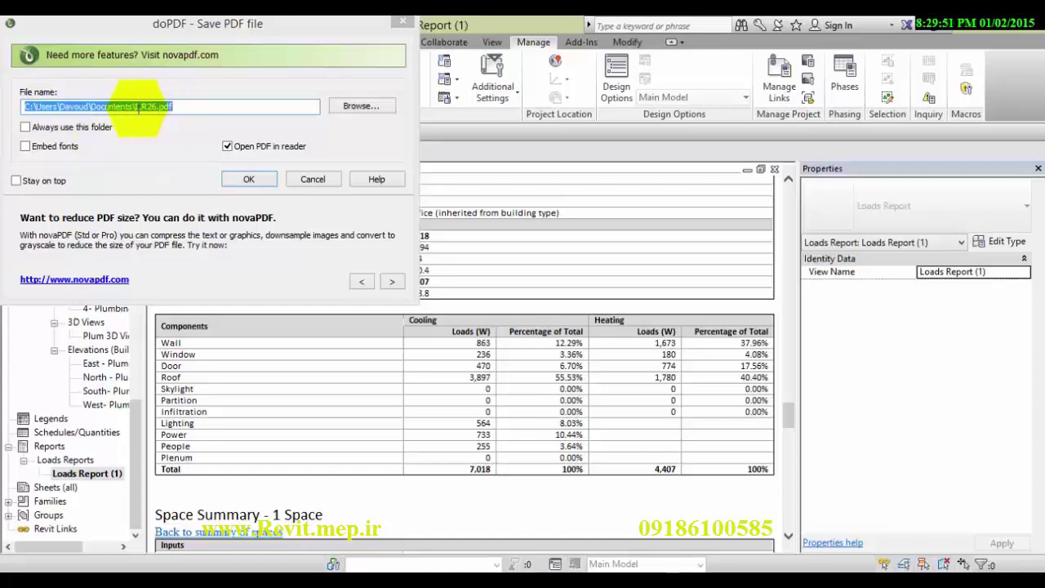
Step: Set the doPDF output to the Desktop with file name RTI.pdf and create the PDF
click(361, 105)
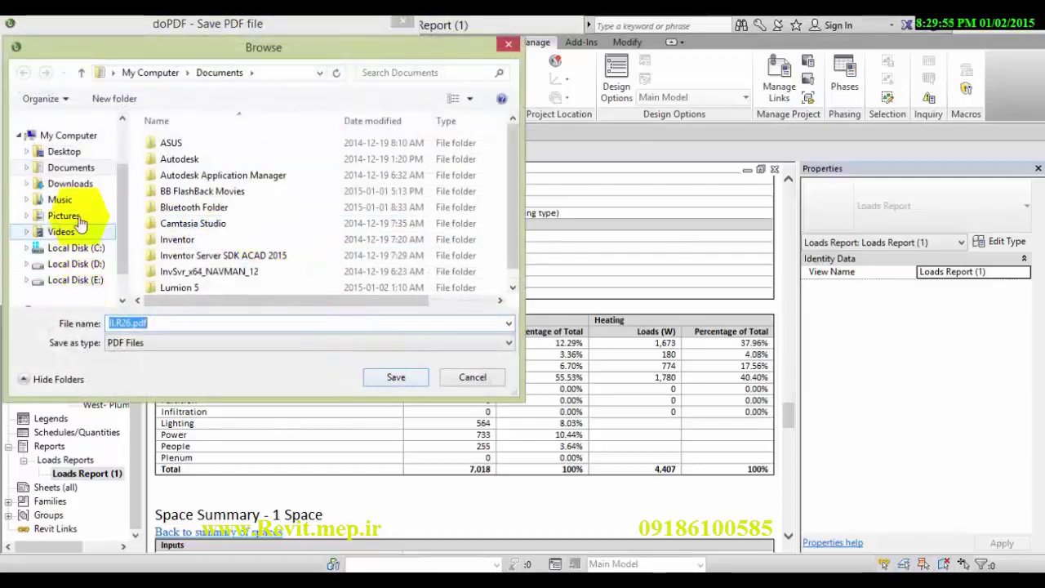
click(65, 151)
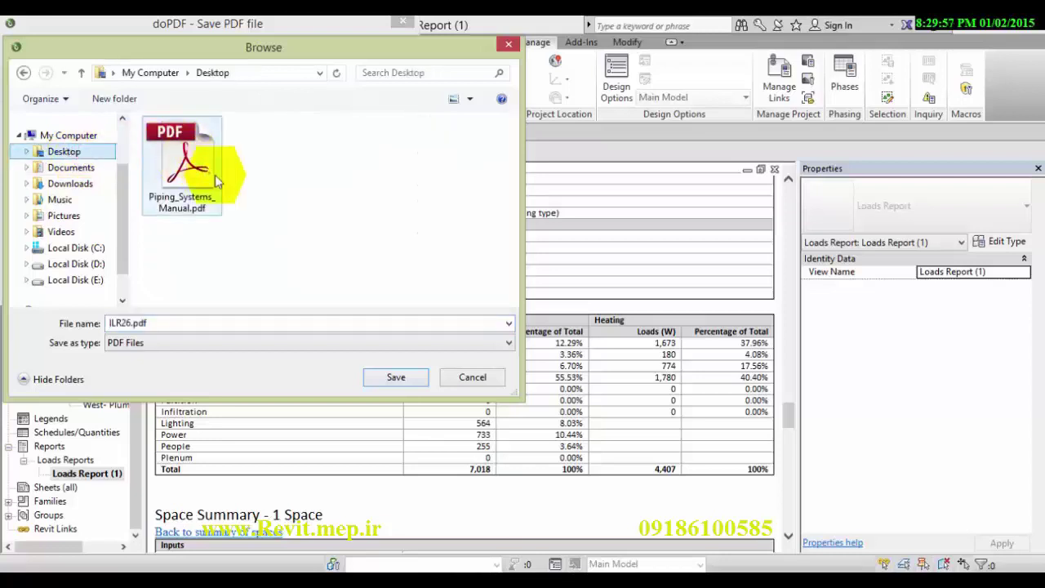
click(126, 323)
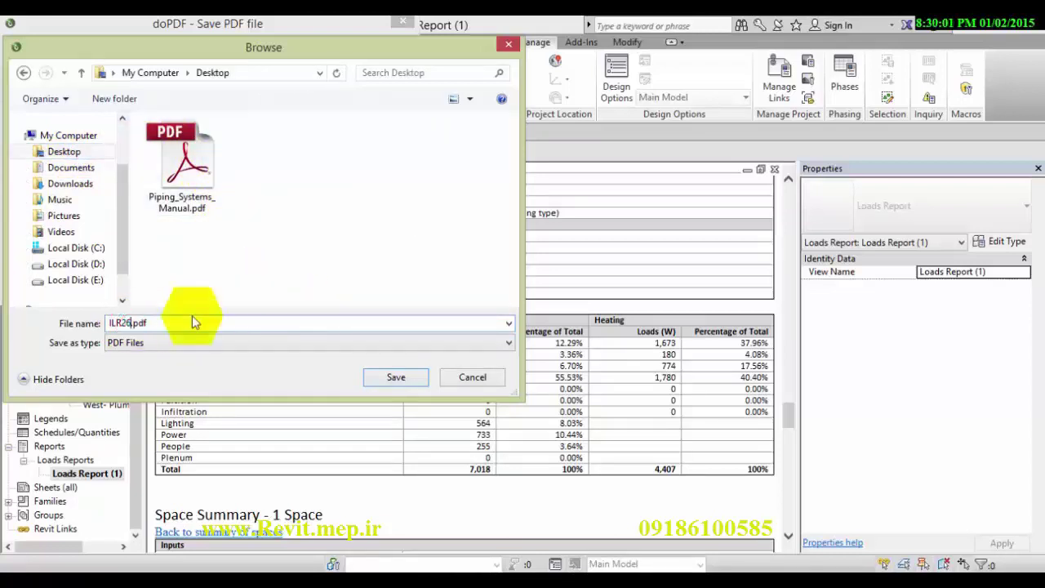
key(BackSpace)
key(BackSpace)
key(BackSpace)
key(BackSpace)
text(R)
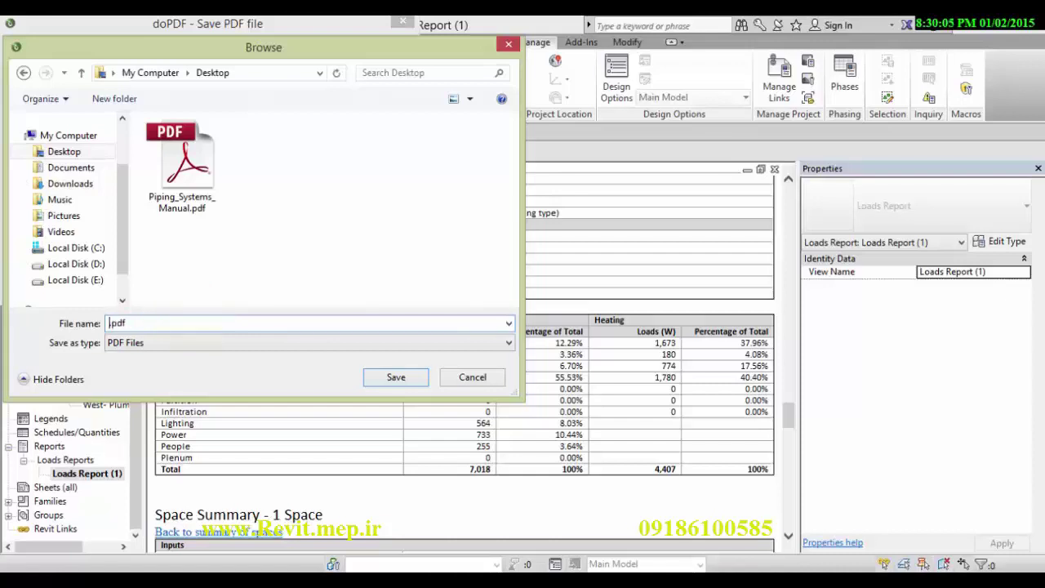
text(TI)
click(409, 377)
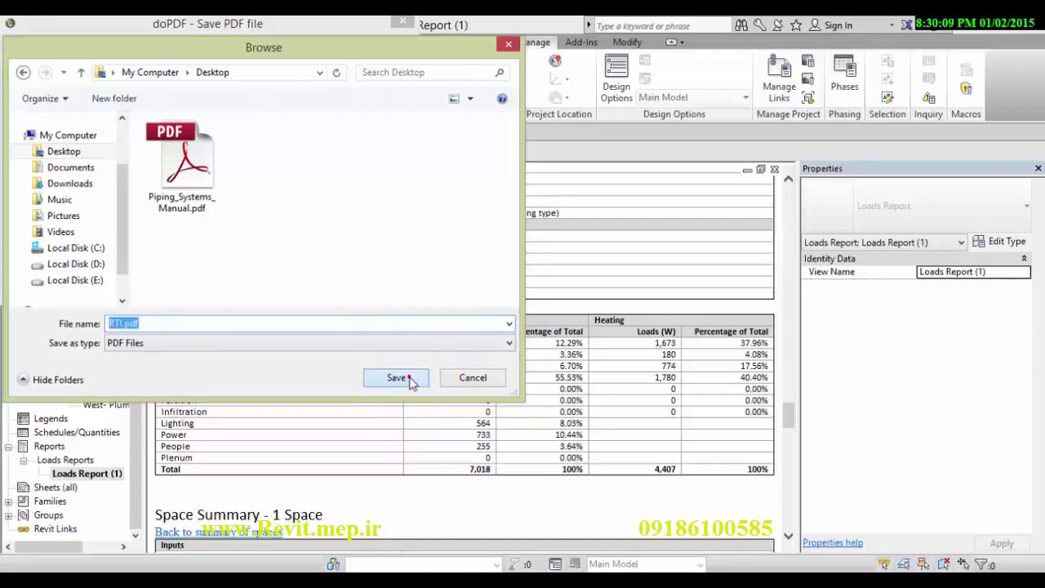
click(249, 179)
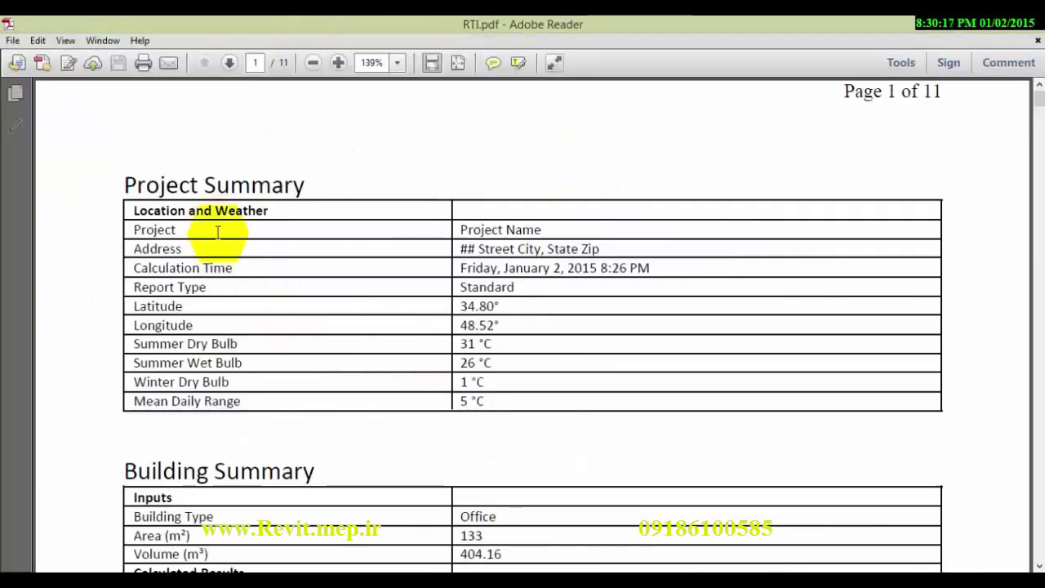
Step: Scroll through the 11 pages of RTI.pdf, then close the document and Adobe Reader
scroll(221, 237, down, 3)
scroll(233, 292, down, 4)
scroll(240, 294, down, 4)
scroll(269, 285, down, 5)
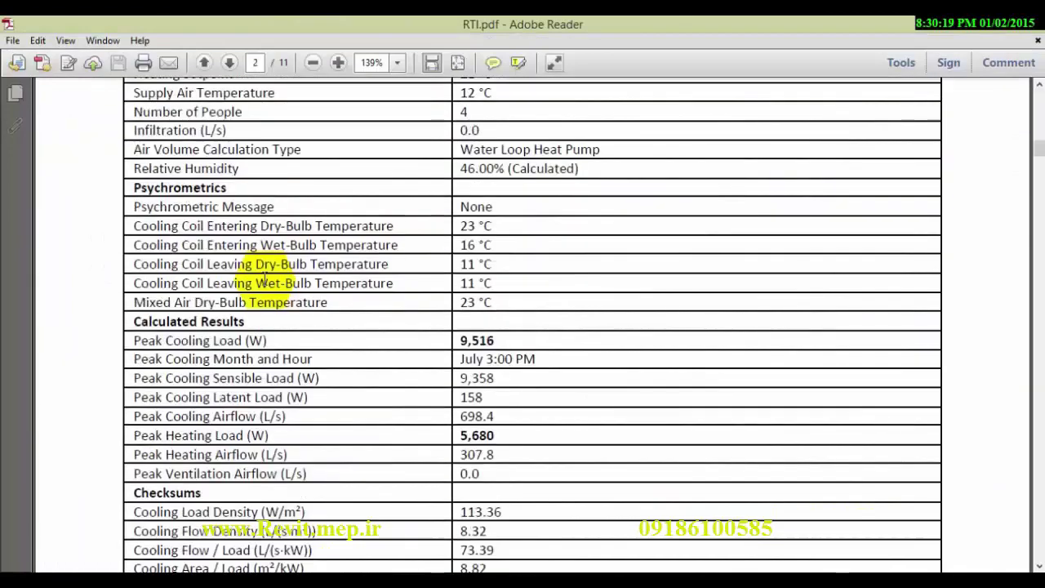
scroll(234, 276, down, 3)
scroll(222, 296, down, 4)
scroll(282, 291, down, 5)
scroll(287, 289, down, 1)
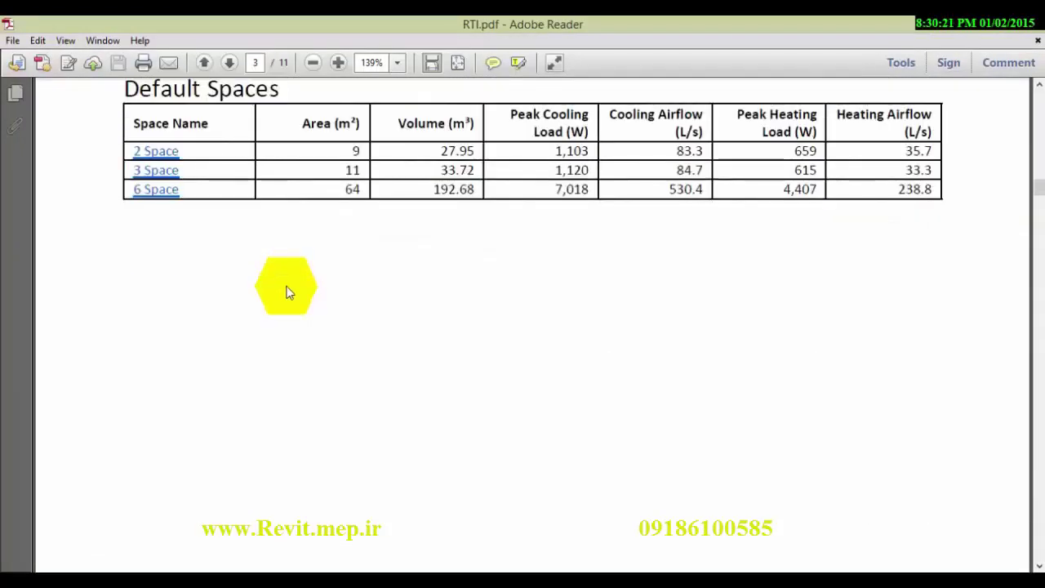
scroll(287, 289, down, 3)
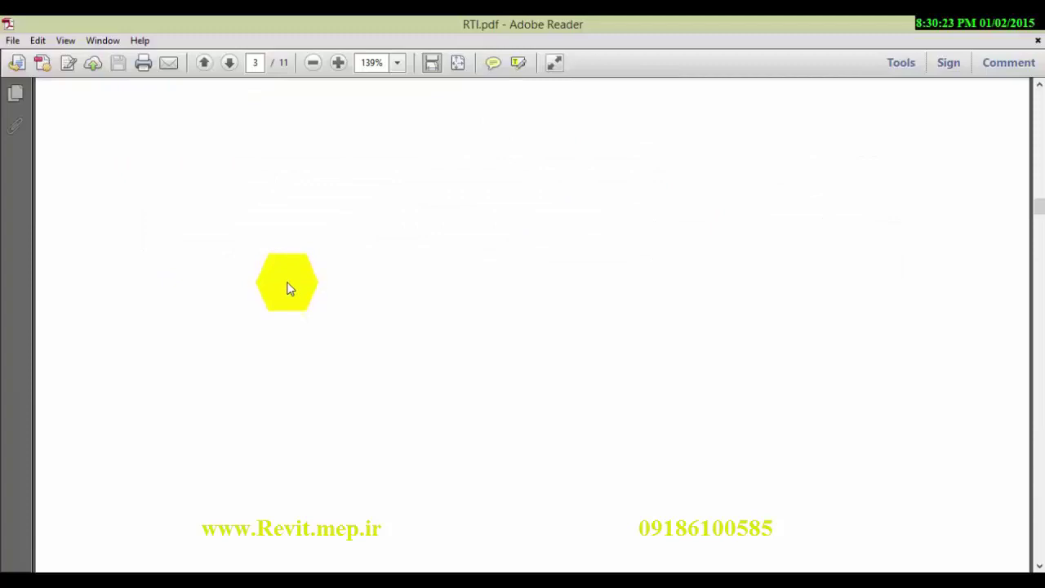
scroll(287, 289, down, 4)
scroll(288, 285, down, 4)
scroll(288, 280, down, 5)
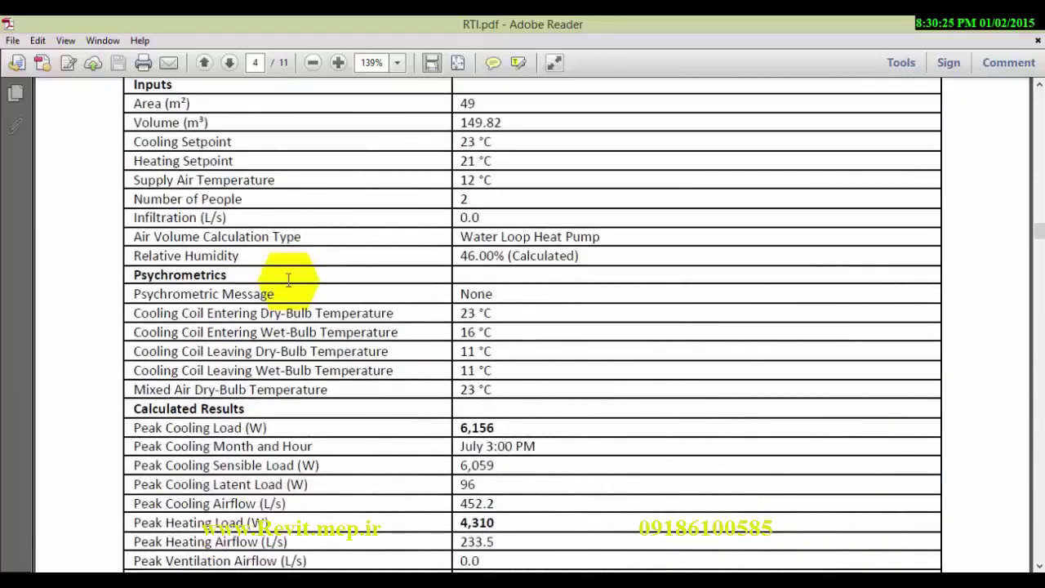
click(1038, 40)
click(1035, 23)
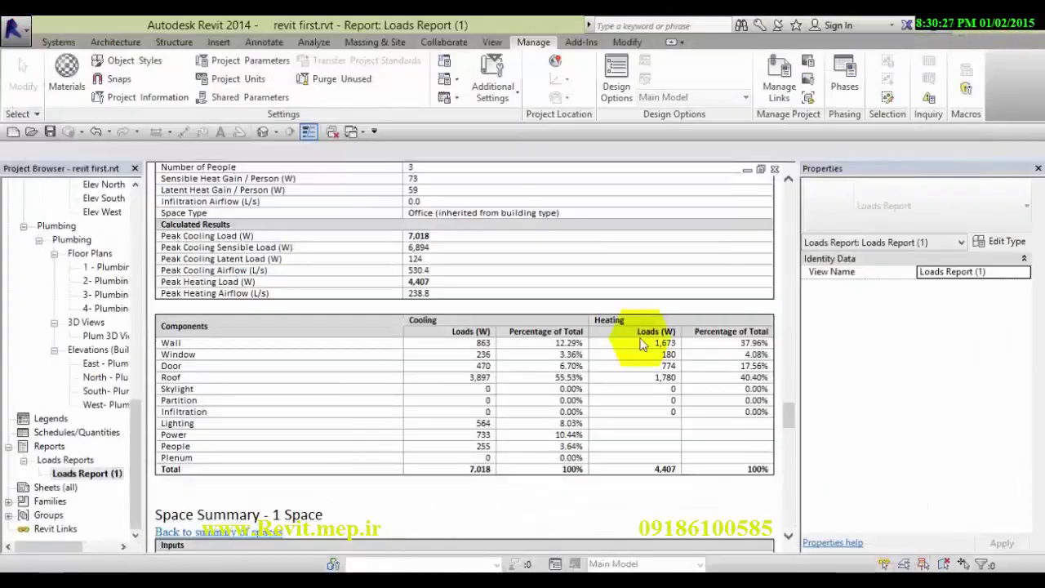